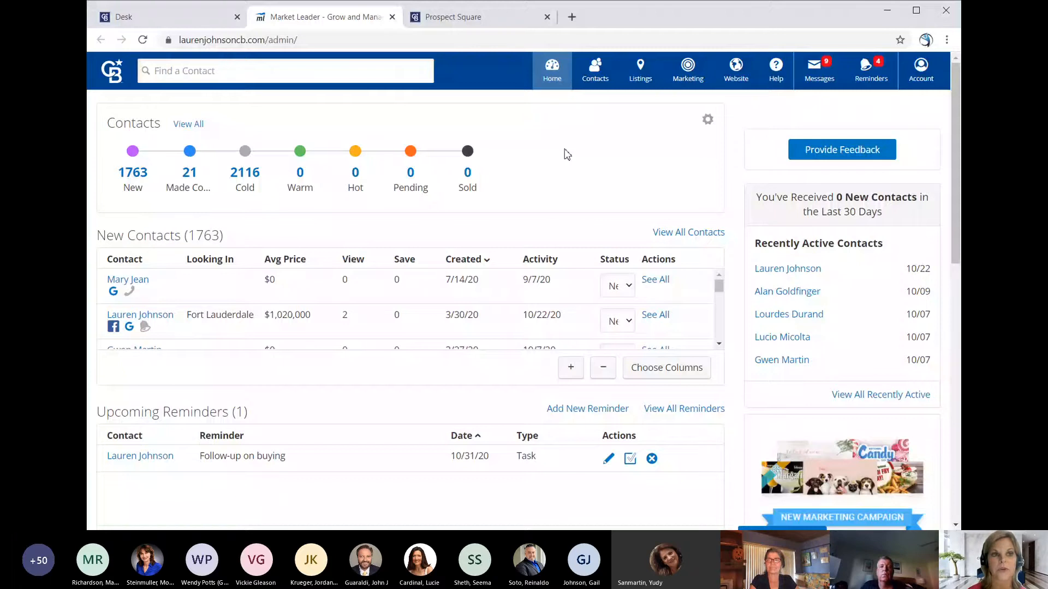
# Step: Open the Manage Groups page to review the contact groups and their associated campaigns
pyautogui.click(610, 81)
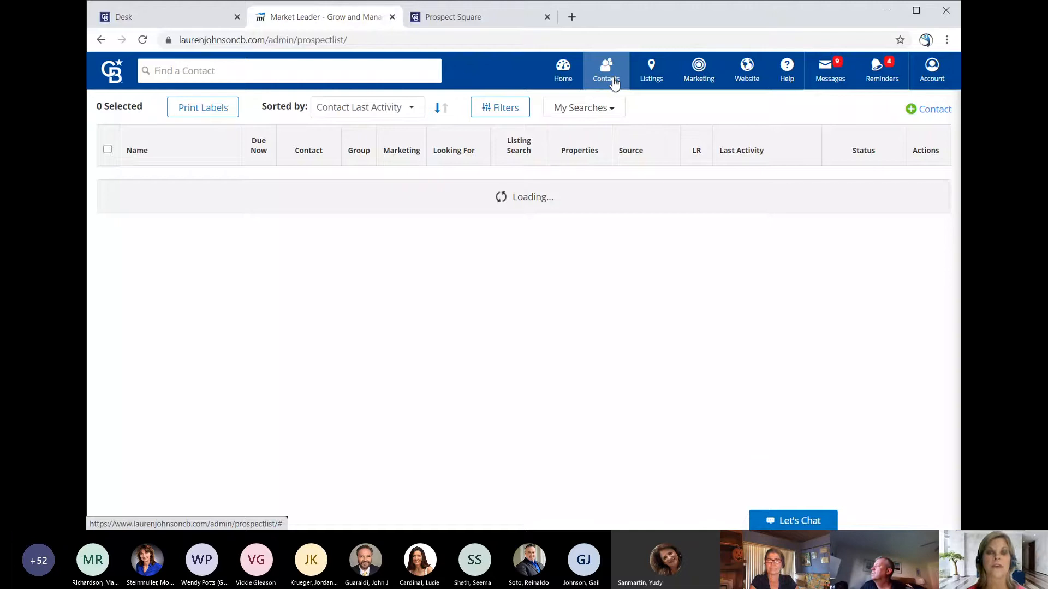
pyautogui.moveTo(593, 83)
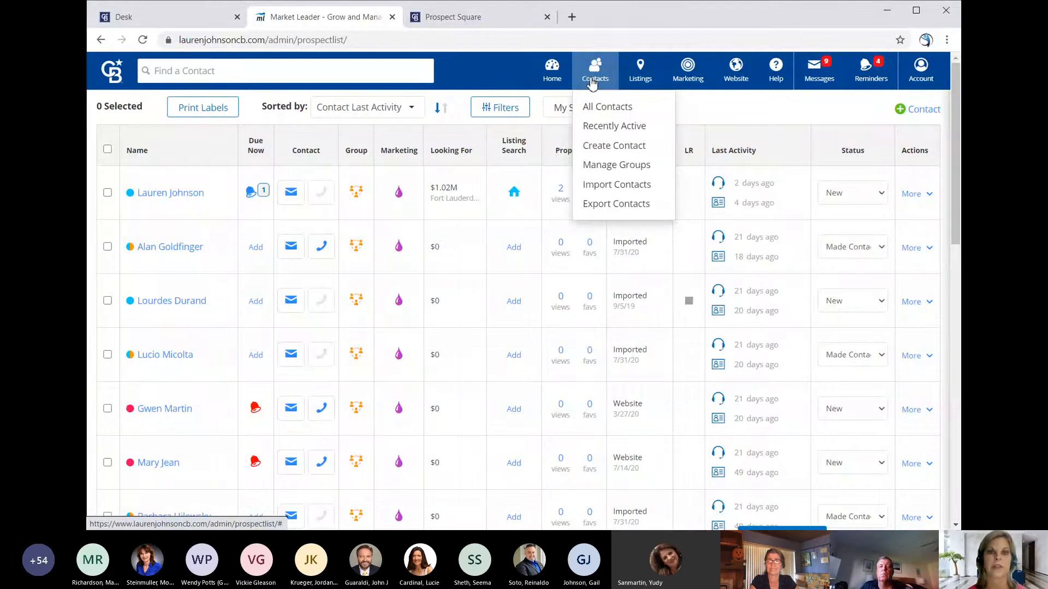
pyautogui.click(616, 185)
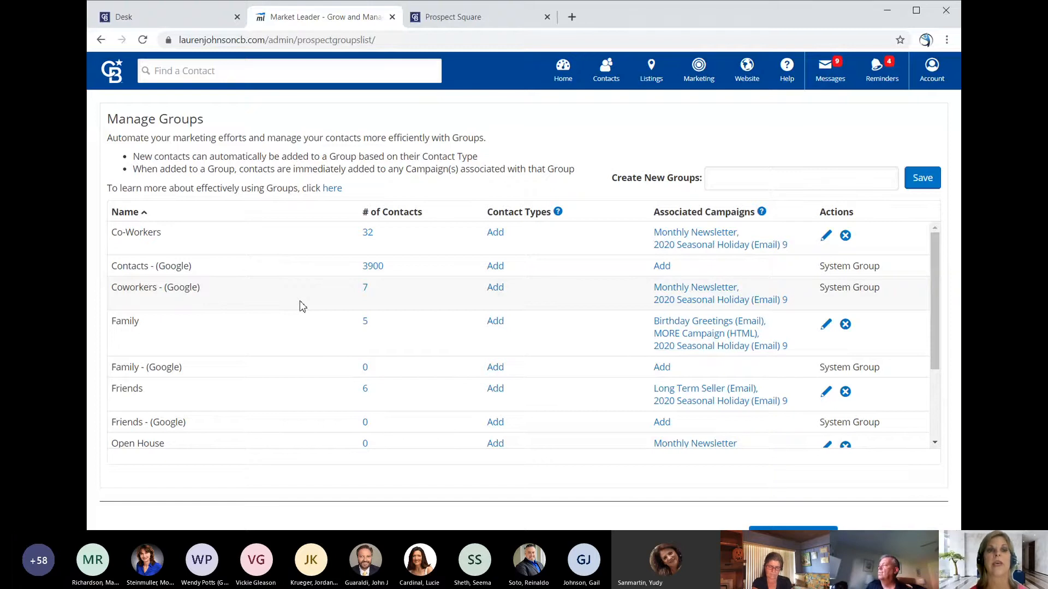
# Step: Select nine contacts in the full contact list
pyautogui.click(616, 91)
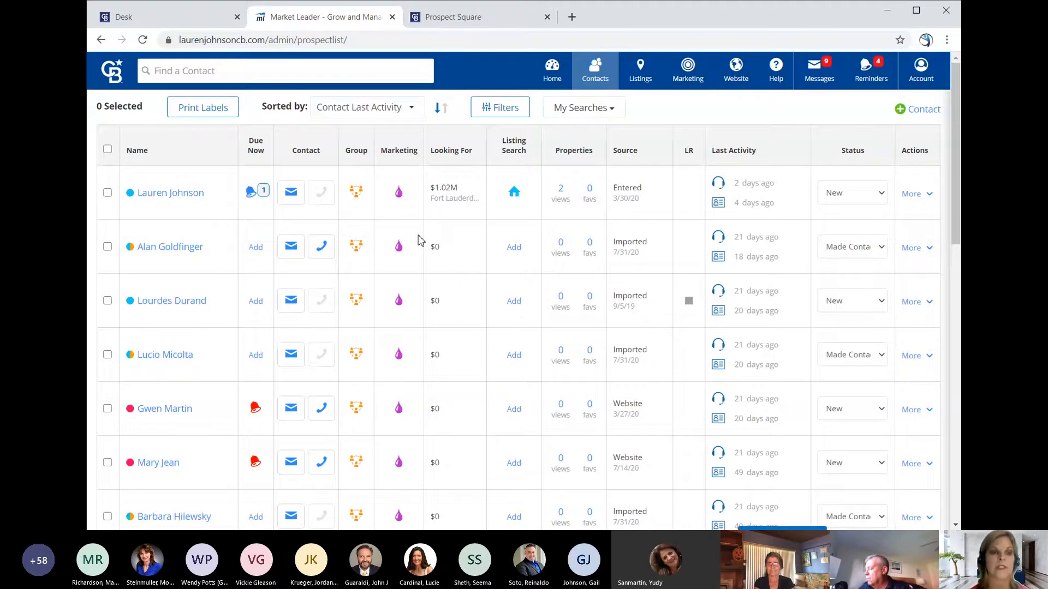
pyautogui.click(107, 193)
pyautogui.click(108, 246)
pyautogui.click(108, 300)
pyautogui.click(108, 355)
pyautogui.click(107, 409)
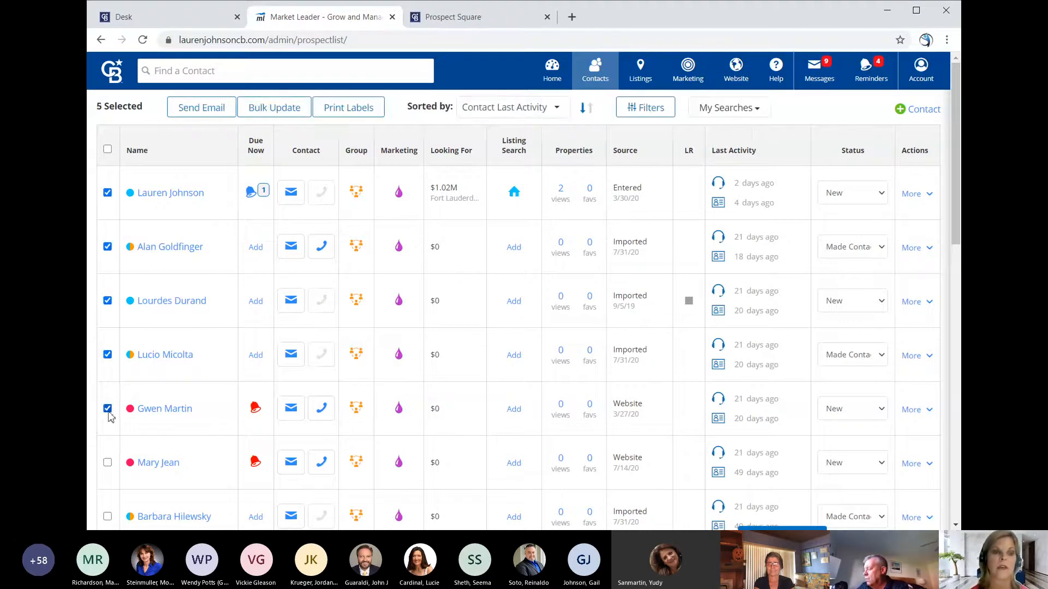
pyautogui.click(108, 462)
pyautogui.scroll(-4, 106, 363)
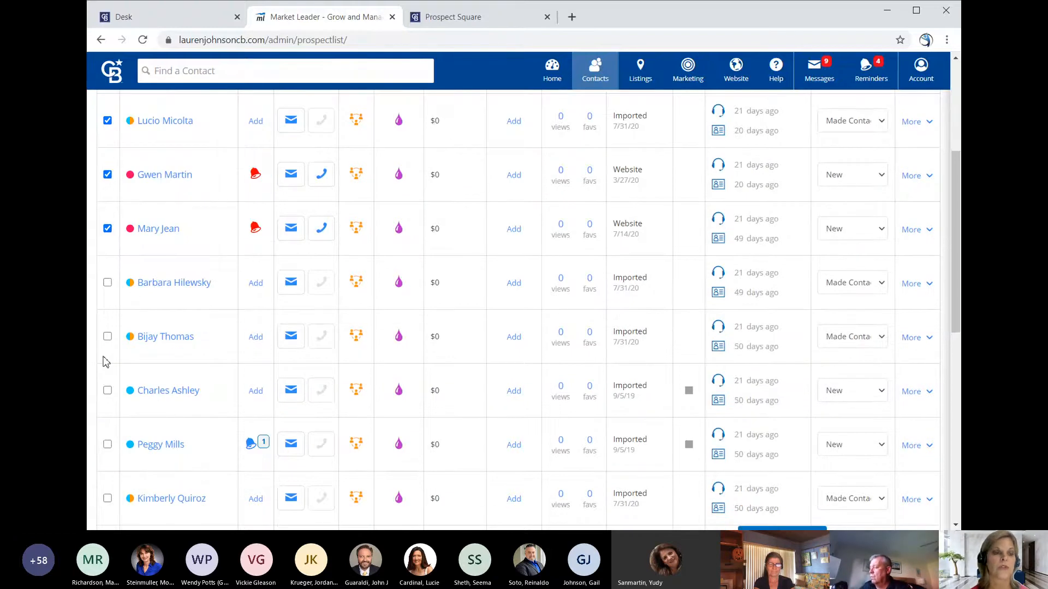
pyautogui.click(107, 336)
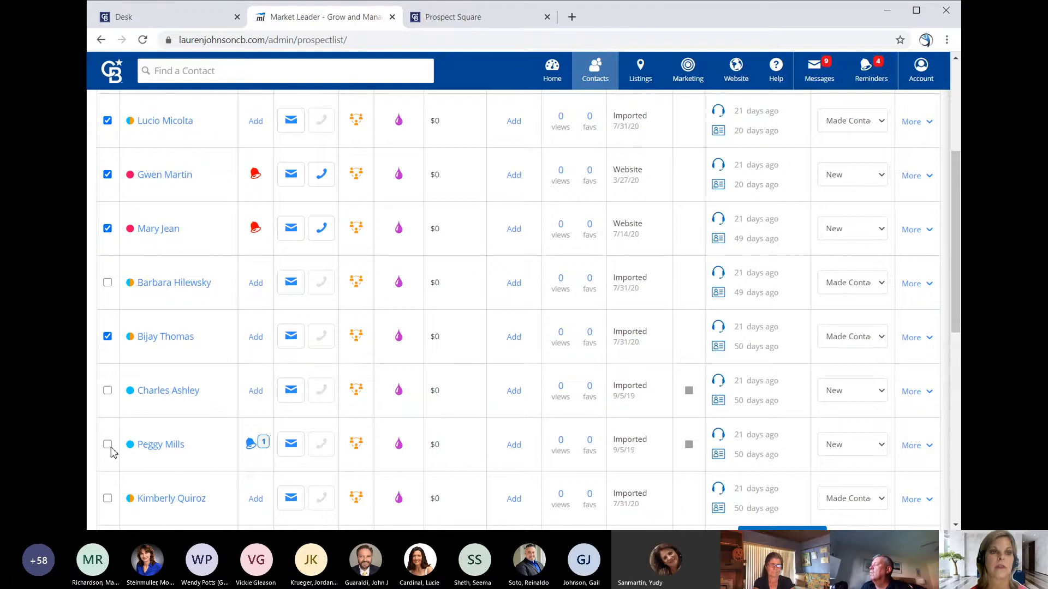
pyautogui.scroll(5, 112, 451)
# Step: Open the bulk update of the selected contacts with the option to edit the records, and cancel it without changes
pyautogui.click(277, 107)
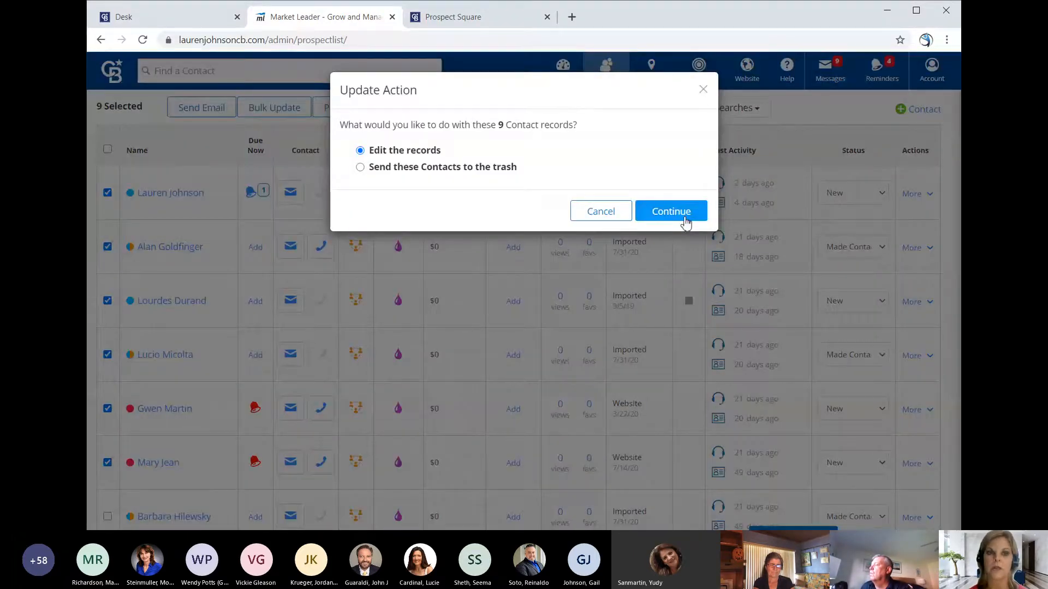
pyautogui.click(685, 221)
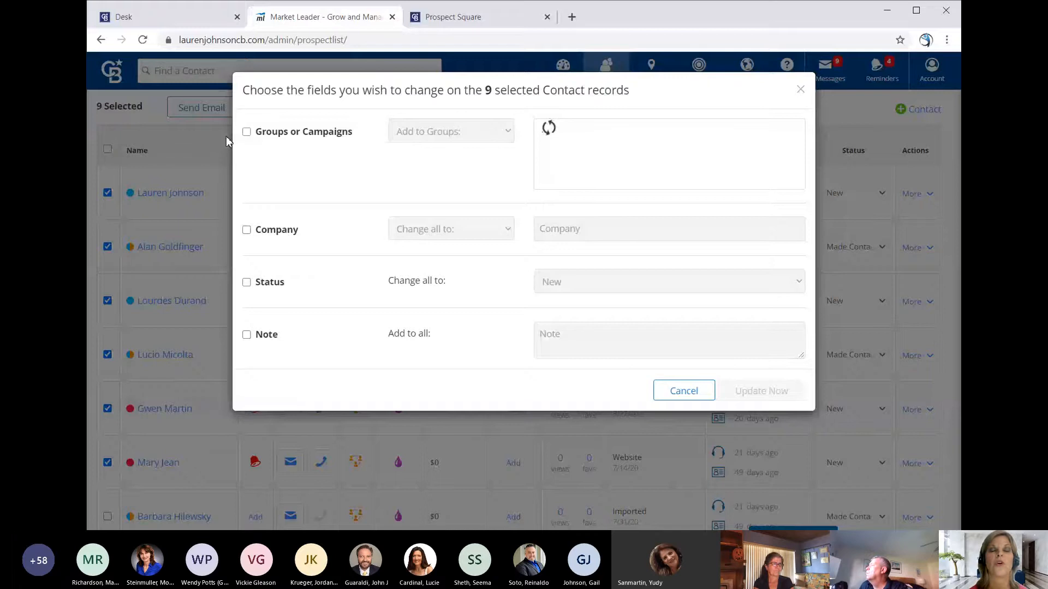
pyautogui.click(685, 394)
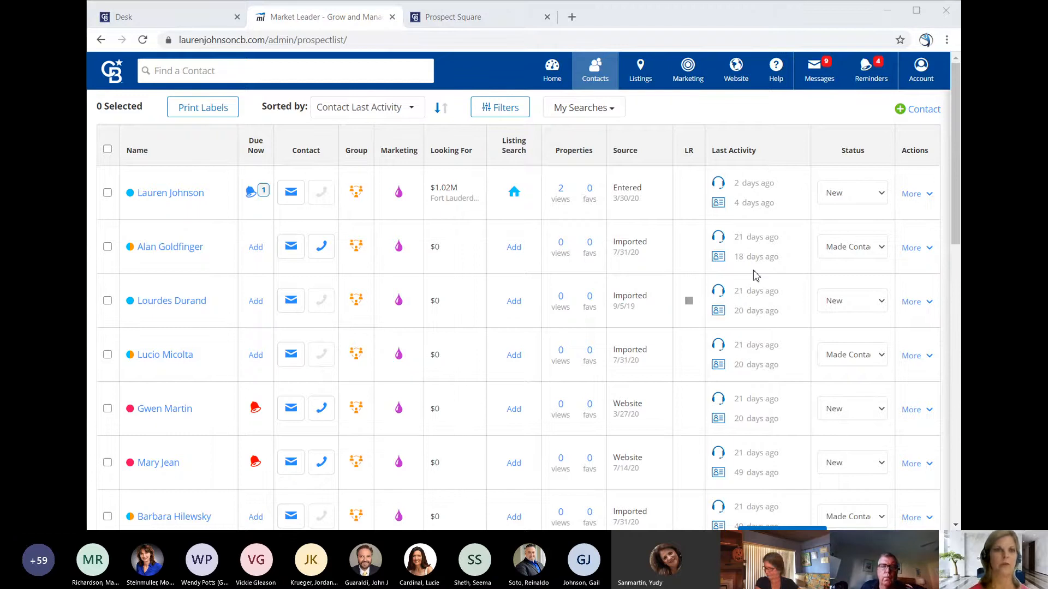
# Step: View the group memberships and assigned campaigns of the first listed contact, and close them without saving
pyautogui.click(212, 218)
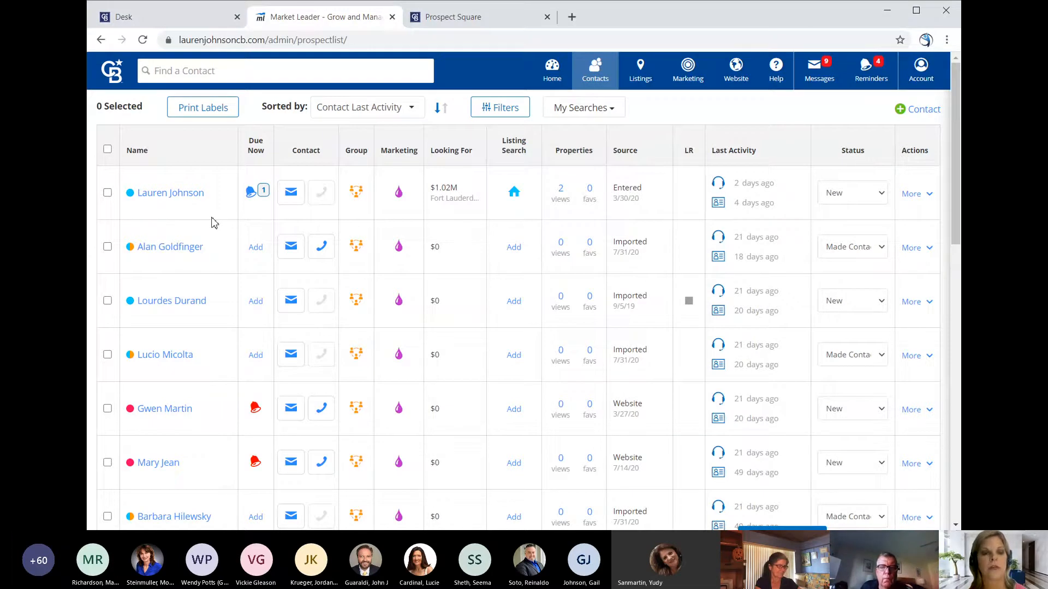
pyautogui.click(356, 192)
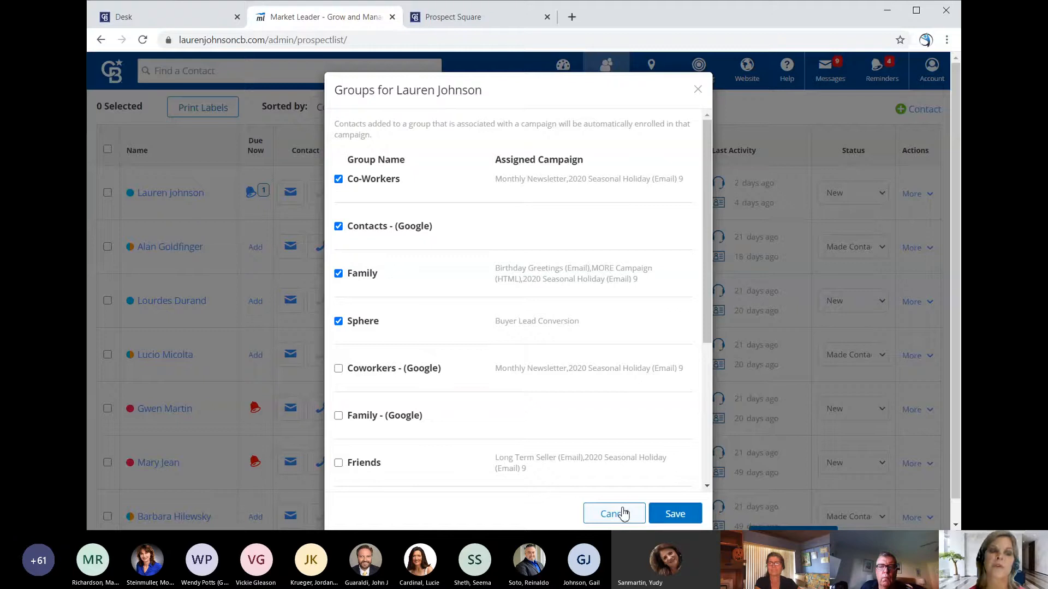
pyautogui.click(624, 514)
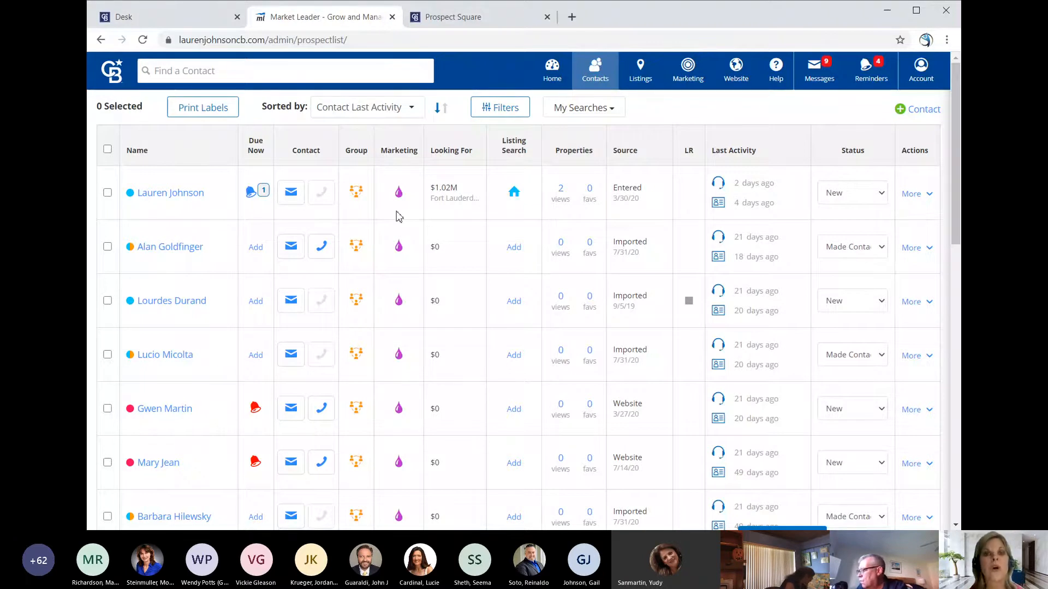
# Step: Open the Monthly Newsletter campaign and bring up its November 2020 newsletter for personalizing
pyautogui.click(683, 84)
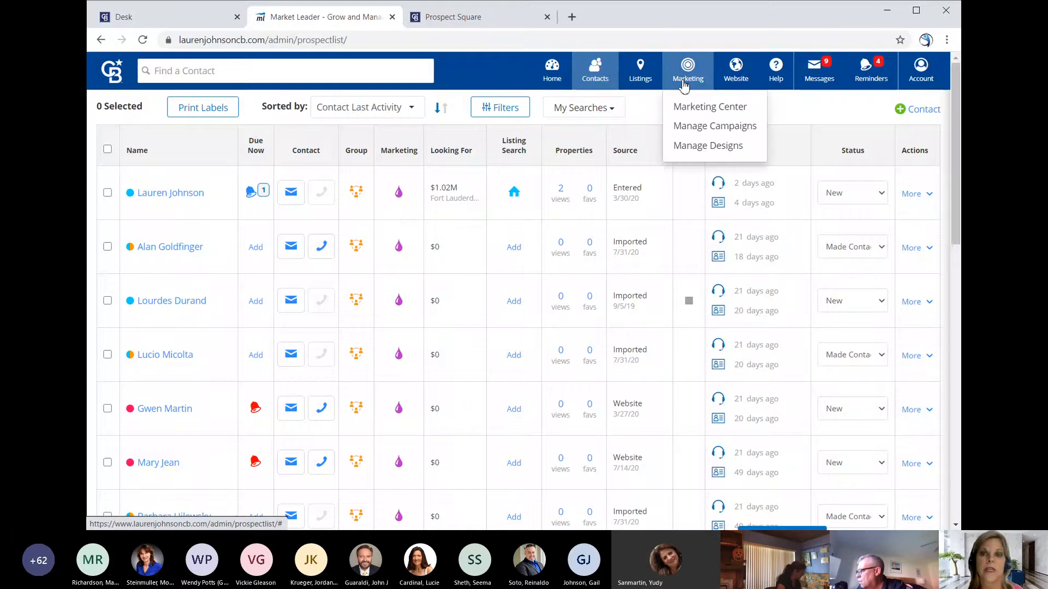
pyautogui.click(694, 135)
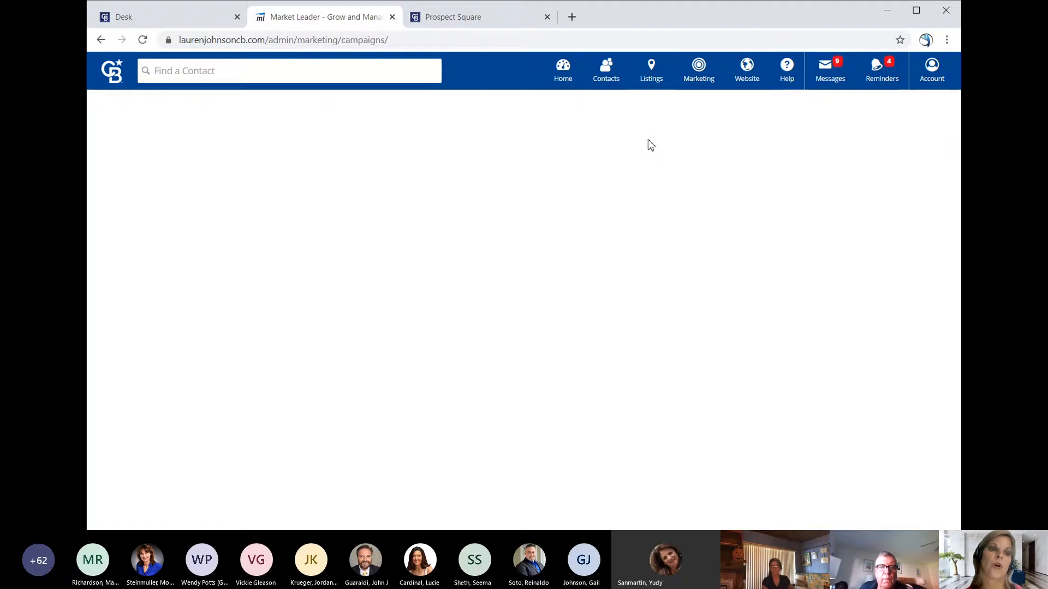
pyautogui.click(198, 220)
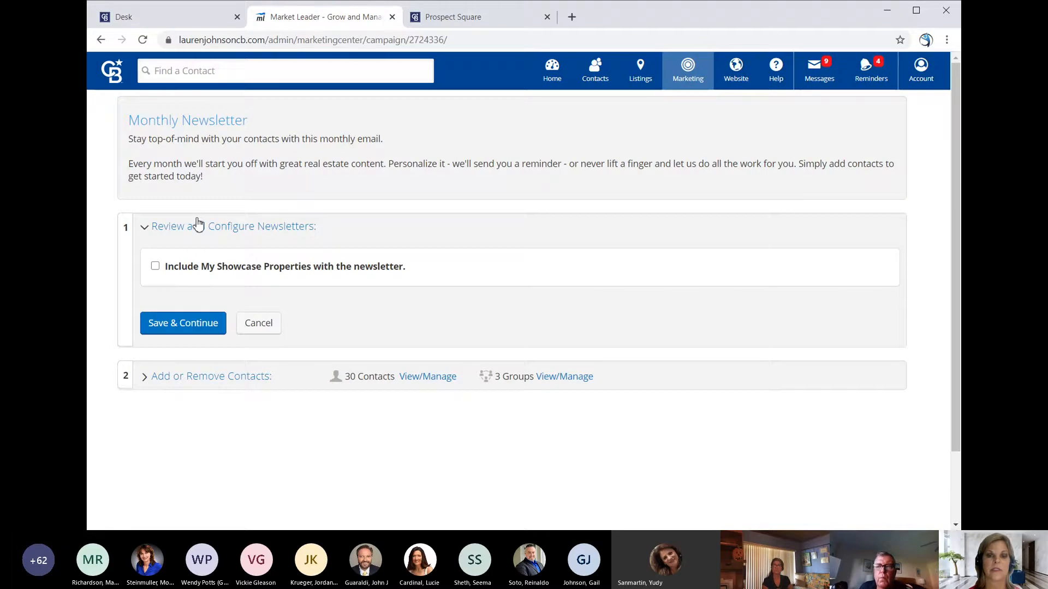
pyautogui.scroll(-10, 303, 219)
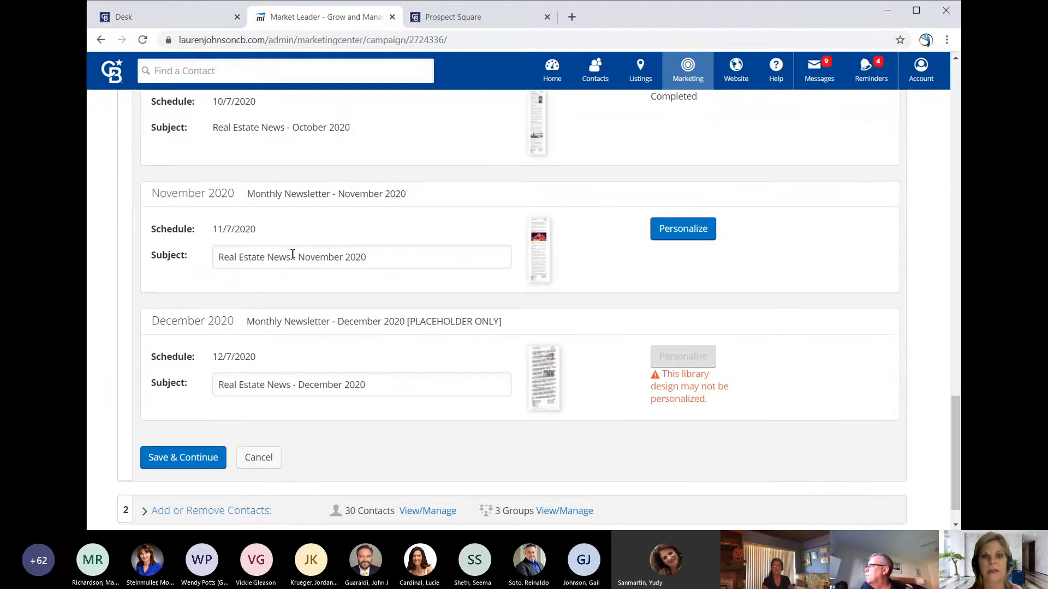
pyautogui.click(688, 232)
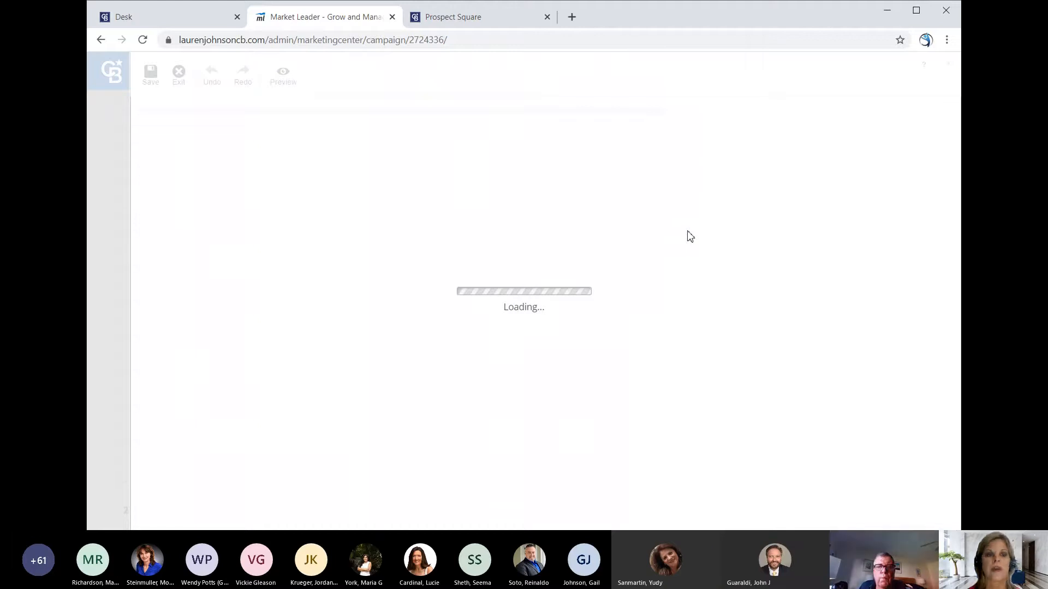
# Step: Review the November 2020 newsletter from its header through the articles to the signature block, and leave the editor
pyautogui.scroll(-6, 374, 346)
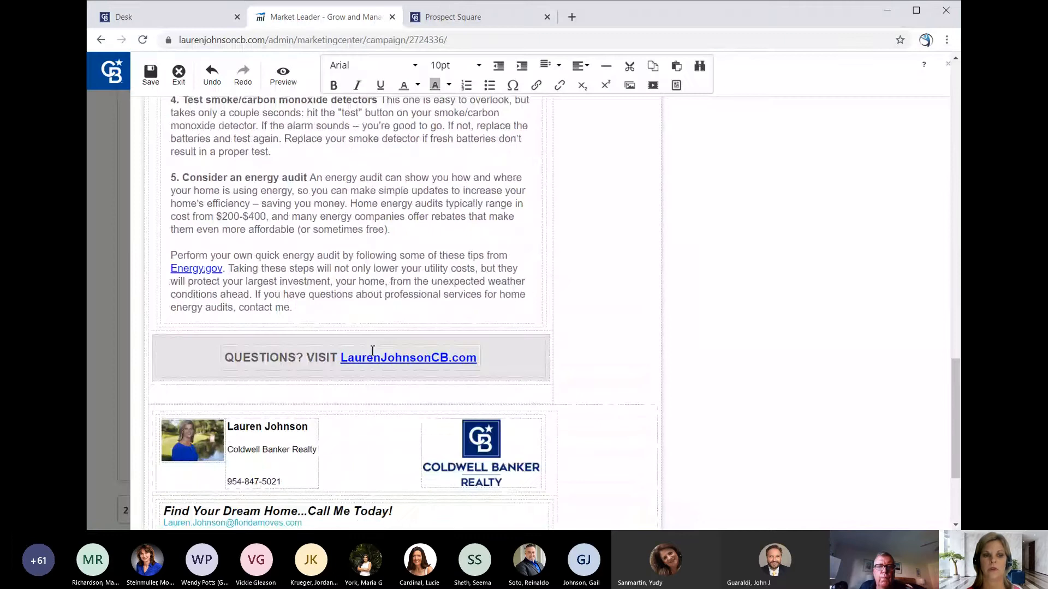
pyautogui.scroll(13, 373, 351)
pyautogui.scroll(-7, 373, 351)
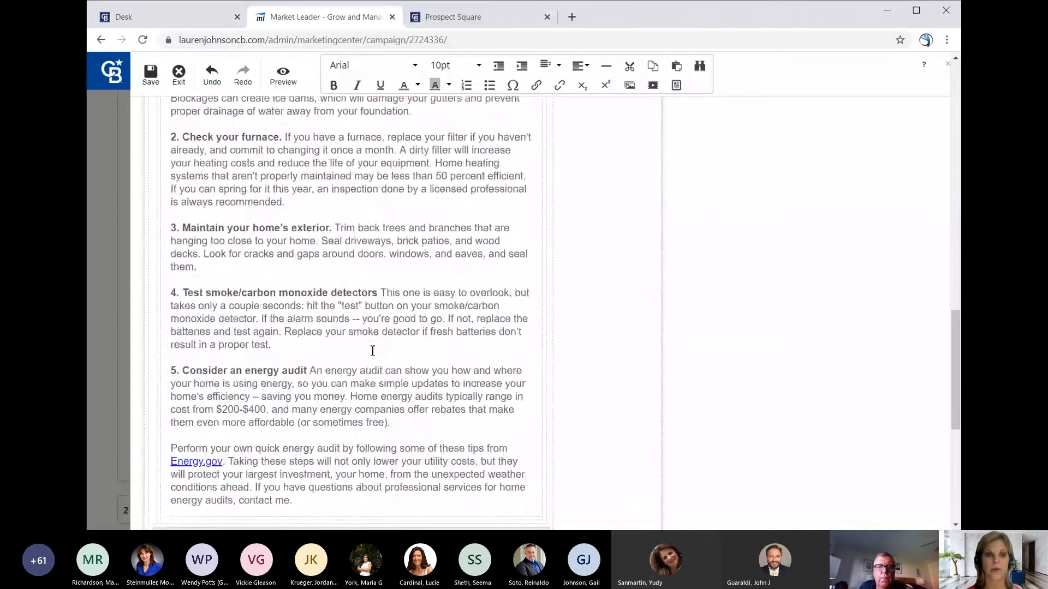
pyautogui.scroll(-5, 372, 351)
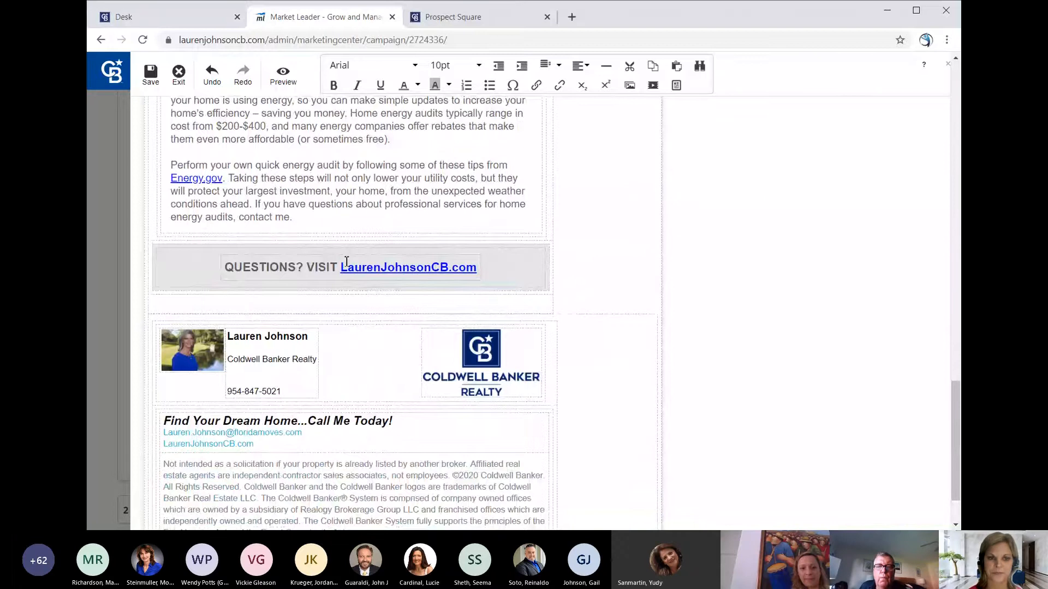
pyautogui.scroll(13, 347, 262)
pyautogui.scroll(8, 347, 262)
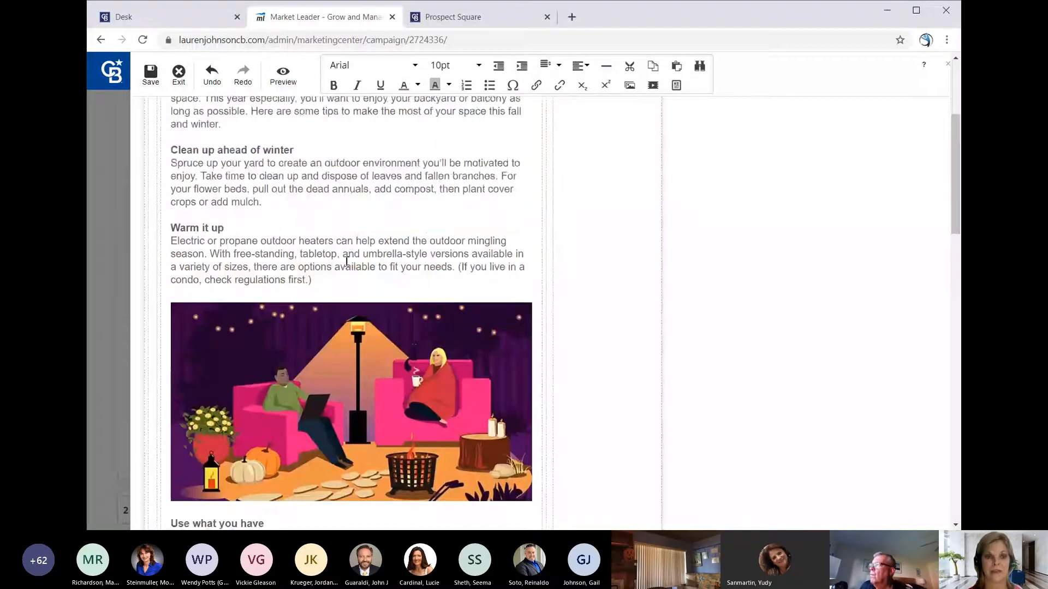
pyautogui.scroll(1, 412, 206)
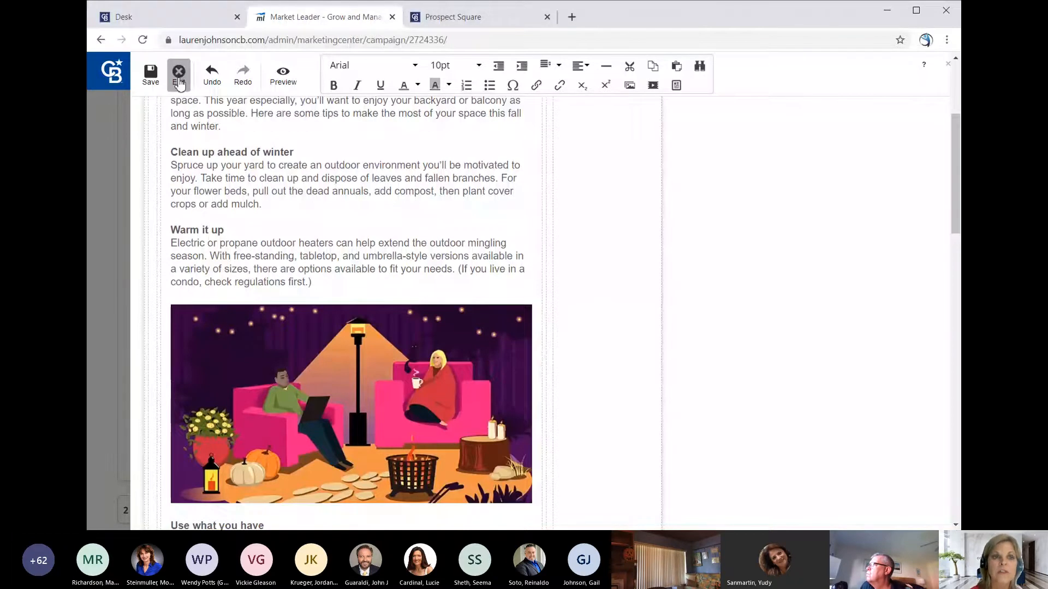
pyautogui.scroll(4, 310, 176)
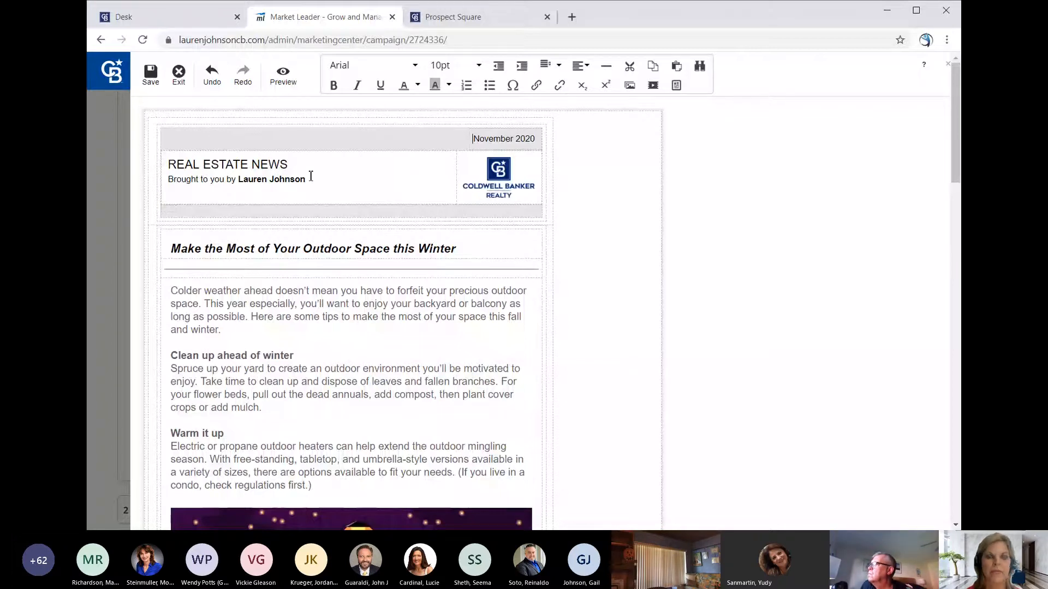
pyautogui.click(465, 327)
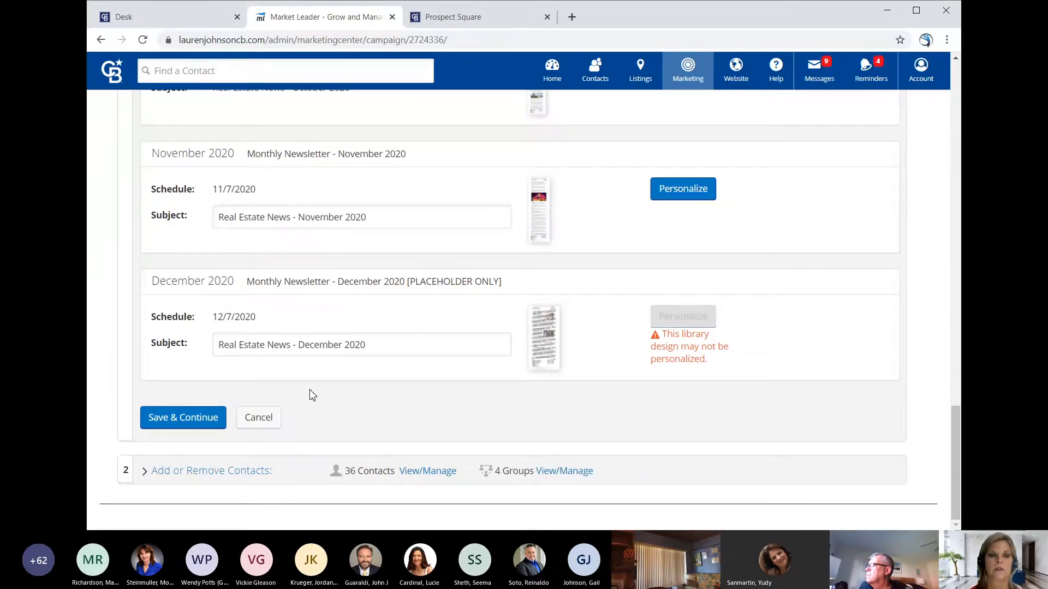
# Step: Return to the campaign list and create a new campaign from the 2020 Seasonal Holiday (Email) template
pyautogui.click(101, 40)
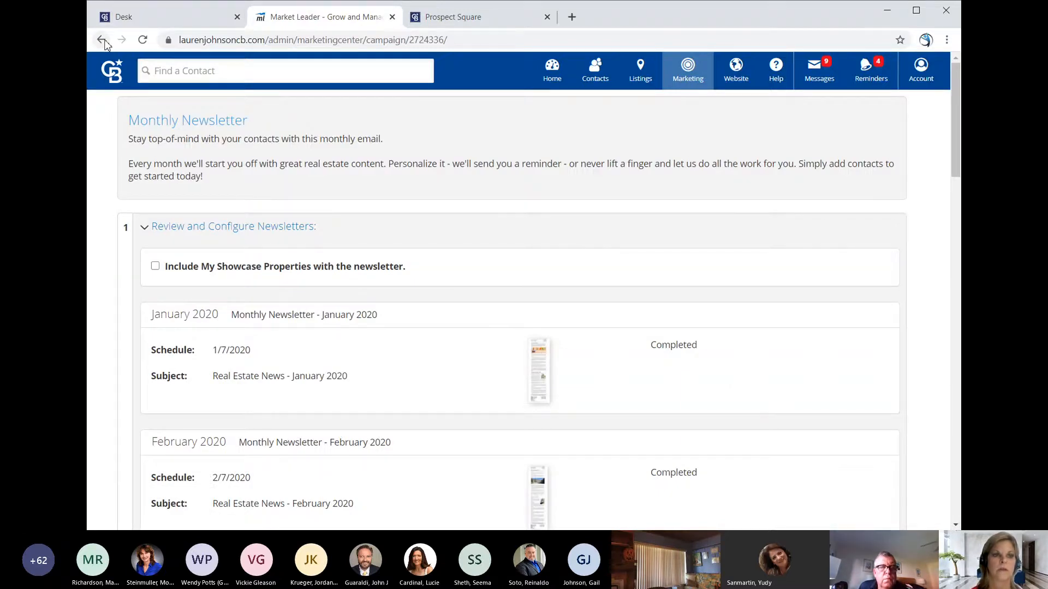
pyautogui.click(102, 40)
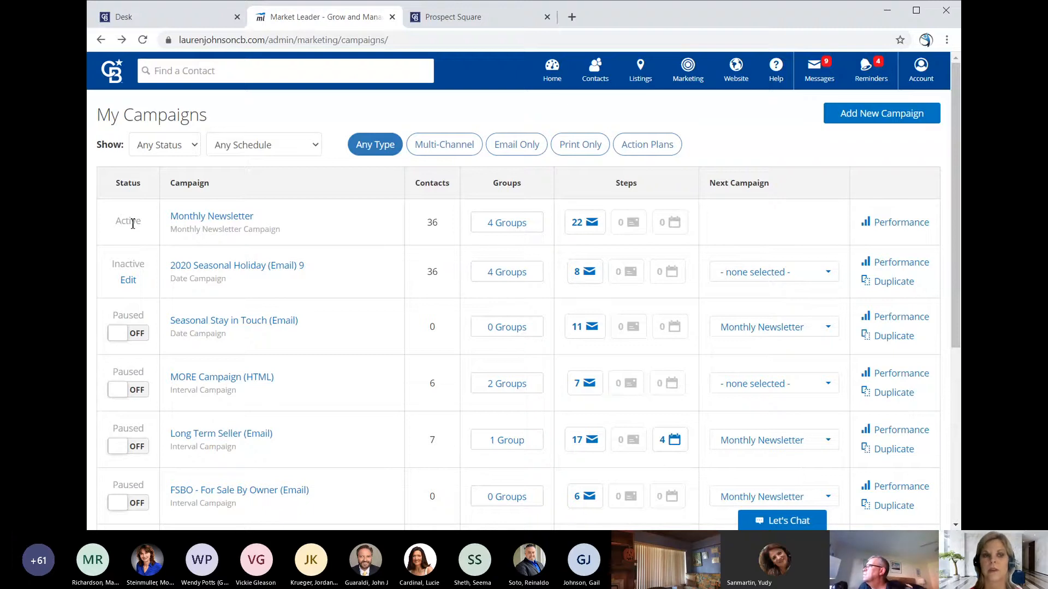
pyautogui.click(863, 126)
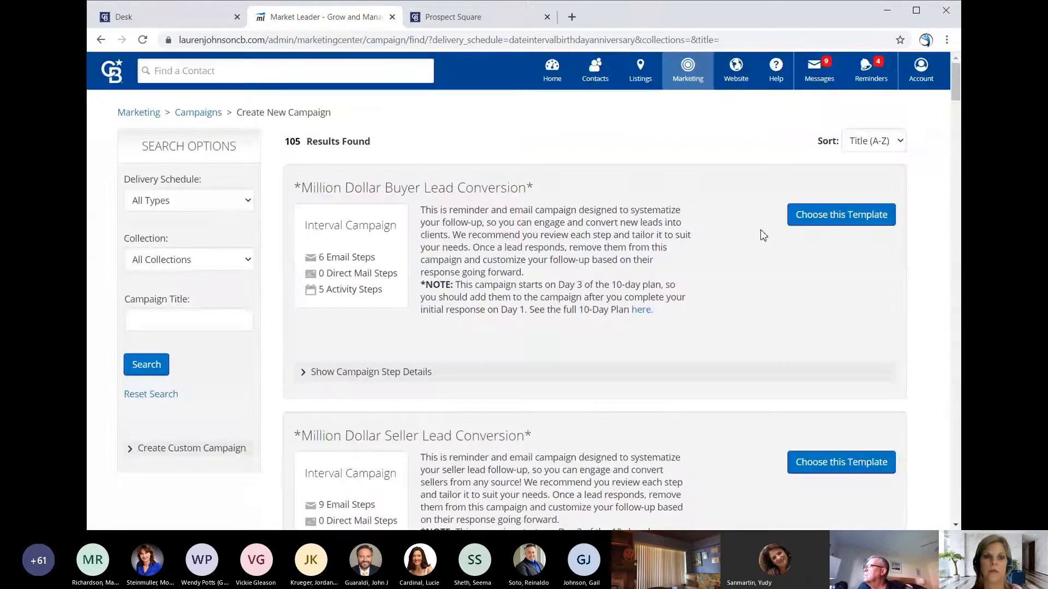
pyautogui.scroll(-9, 763, 236)
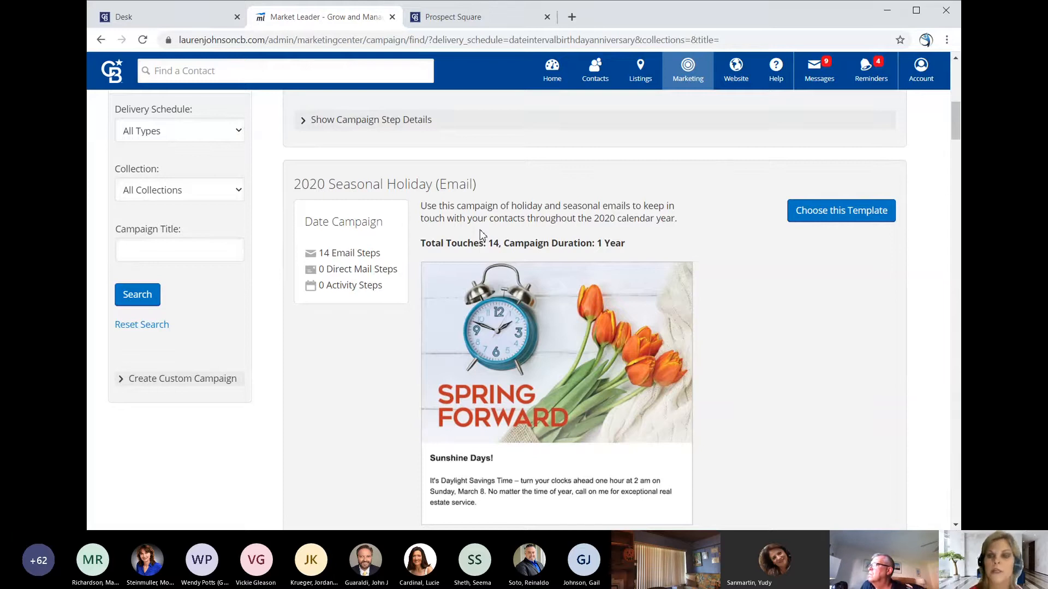
pyautogui.click(841, 211)
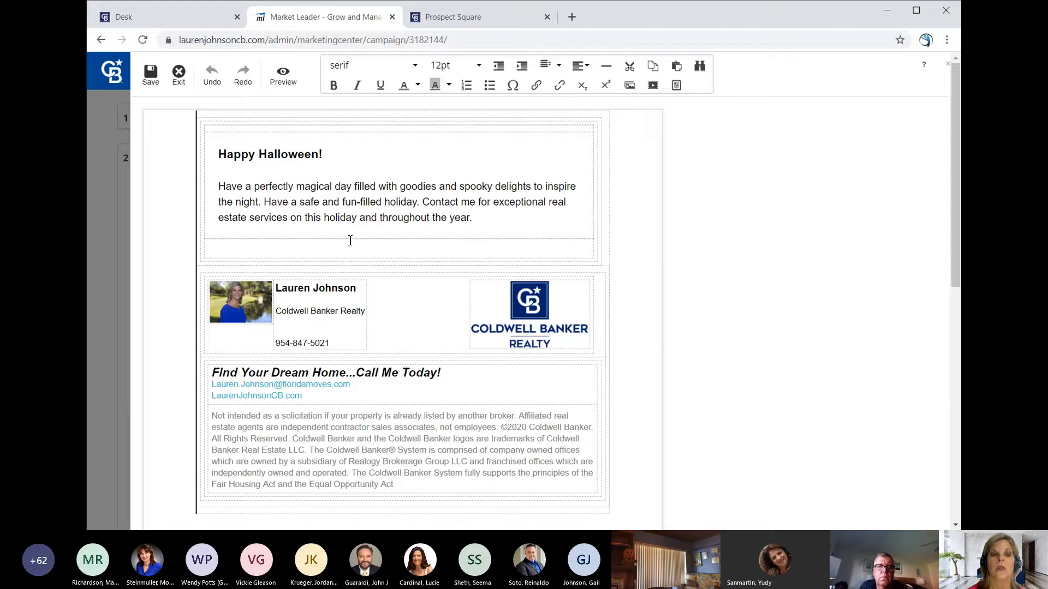
# Step: Review the Happy Halloween email's picture, text and image replacement options, and exit its editor
pyautogui.scroll(5, 397, 285)
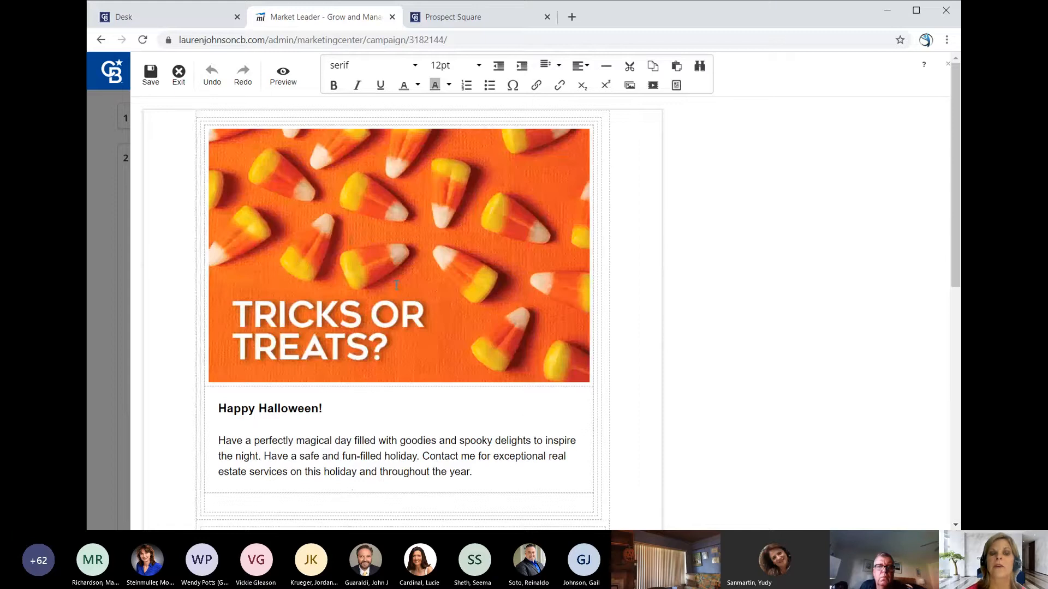
pyautogui.scroll(-3, 396, 285)
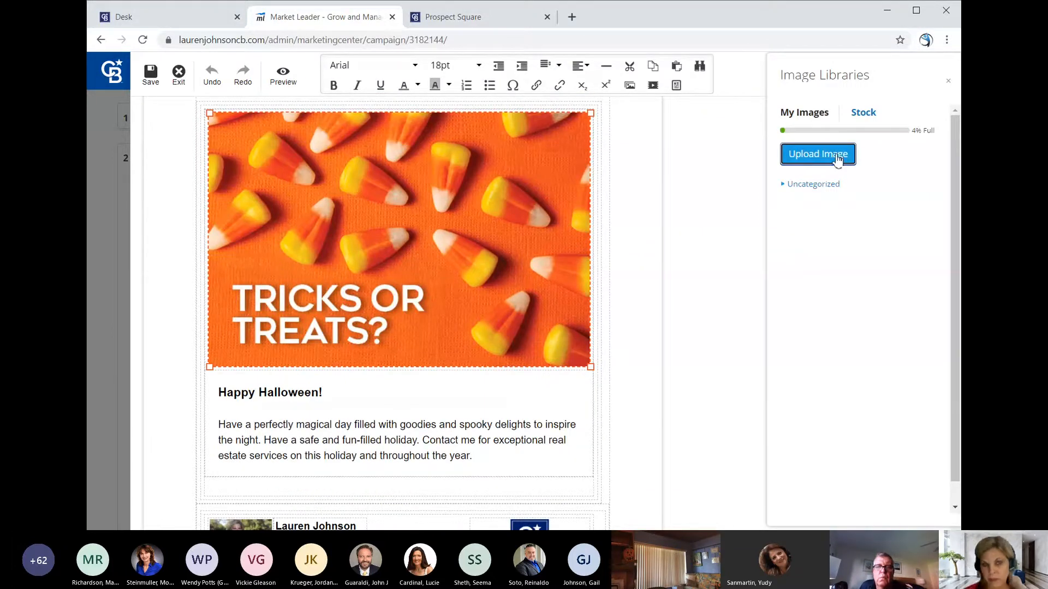
pyautogui.click(175, 82)
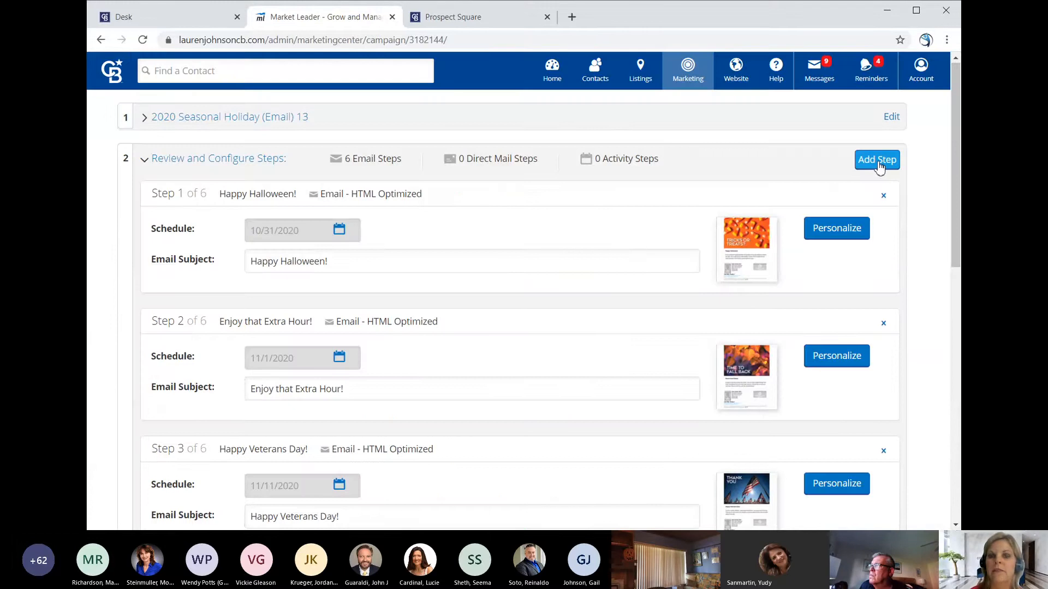
# Step: Add an email step to the seasonal holiday campaign using the Trick or Treating Alternatives design
pyautogui.click(877, 161)
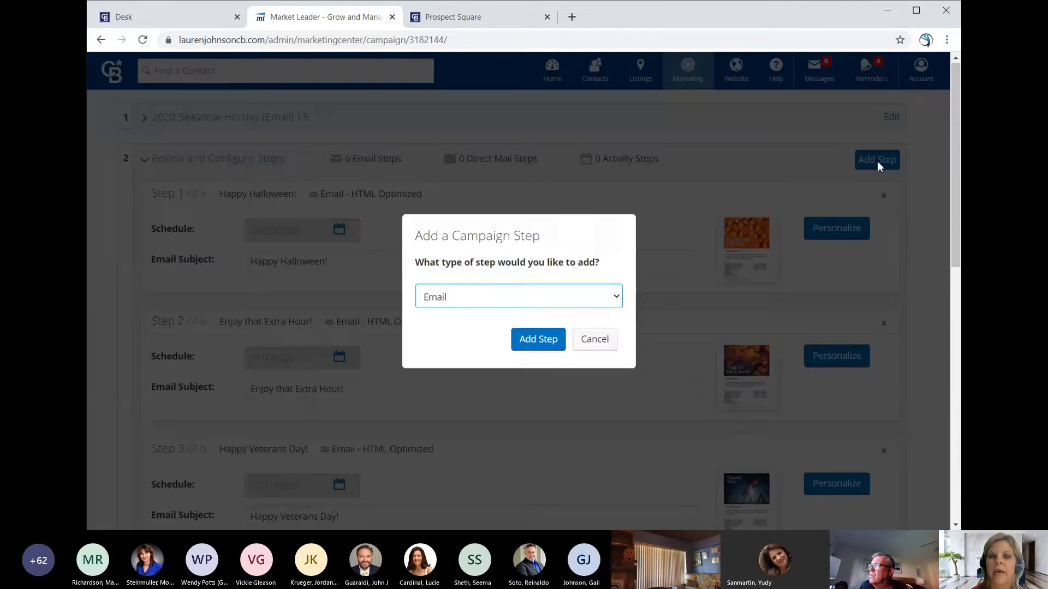
pyautogui.click(542, 343)
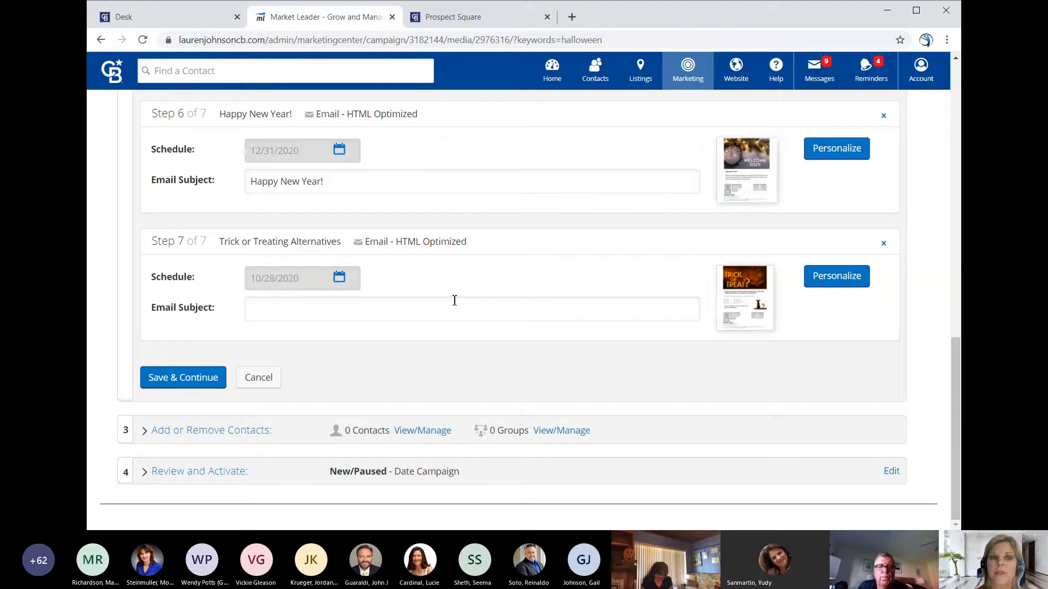
# Step: Enter Happy Halloween! as the email subject of the Trick or Treating Alternatives step
pyautogui.click(318, 314)
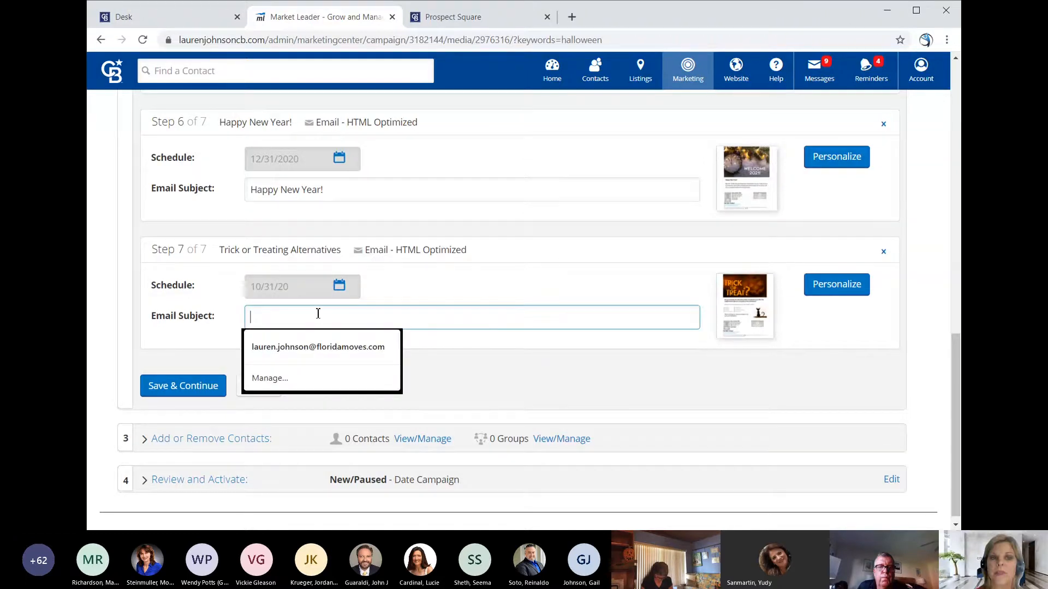
pyautogui.write('Happy Hallow')
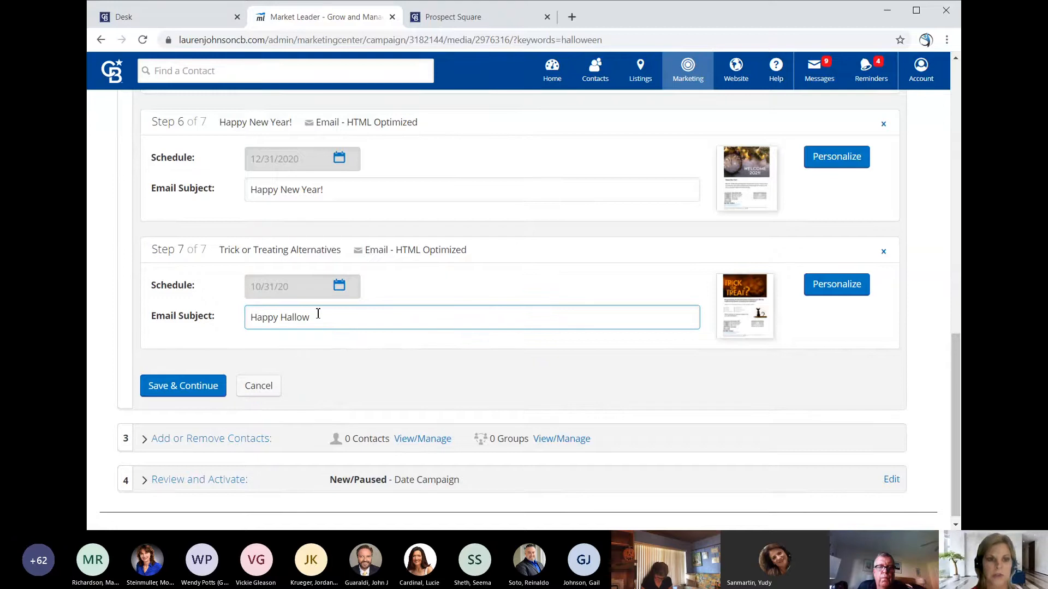
pyautogui.write('een!')
pyautogui.press('Return')
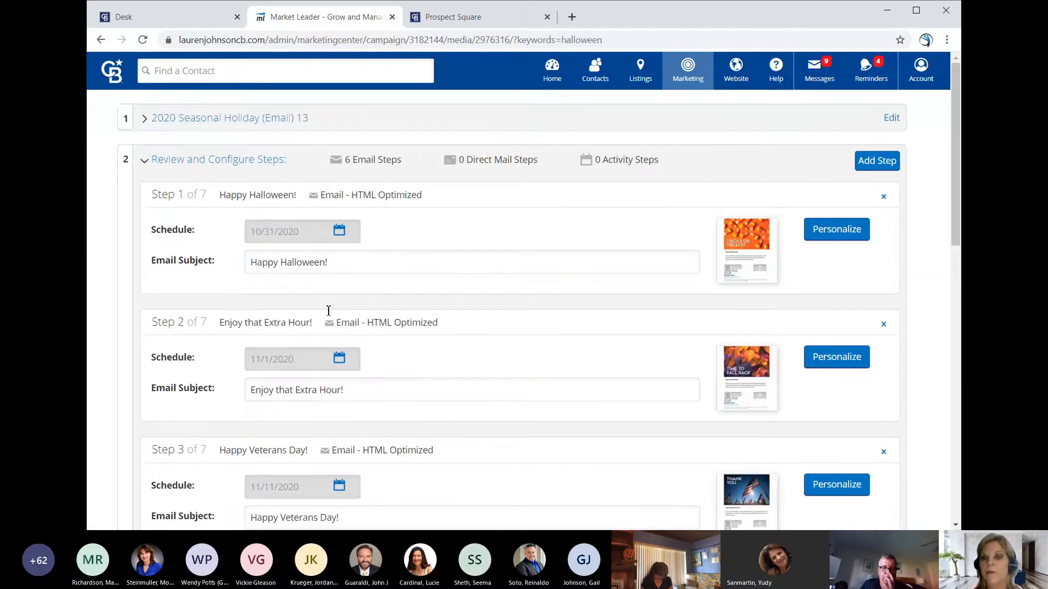
# Step: Delete the original Happy Halloween! step from the campaign and reschedule the Trick or Treating Alternatives email to 10/30/20
pyautogui.click(883, 197)
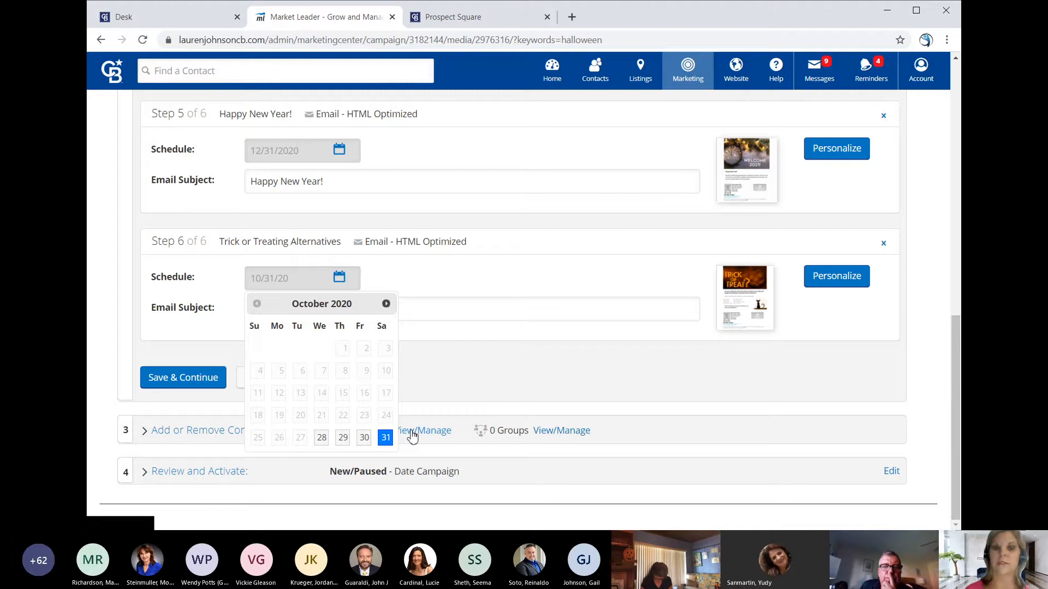
pyautogui.click(364, 437)
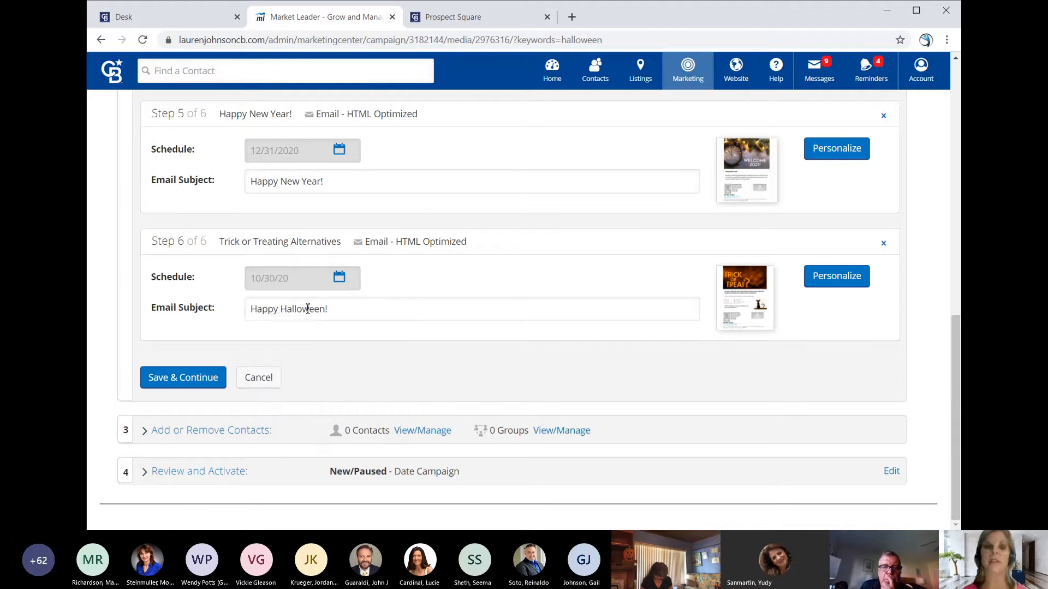
pyautogui.click(345, 311)
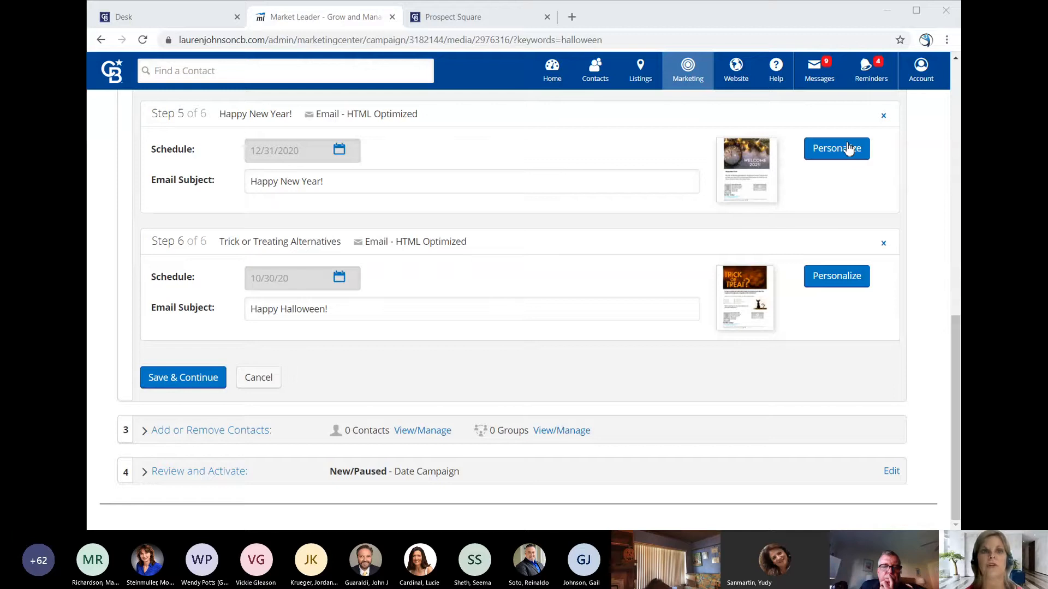
pyautogui.click(310, 22)
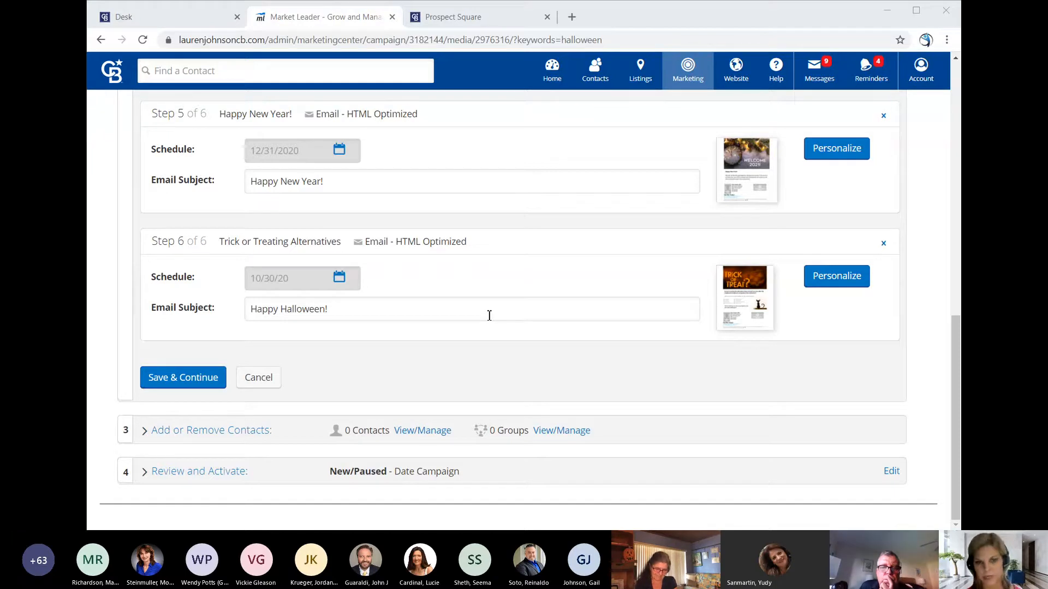
pyautogui.click(489, 316)
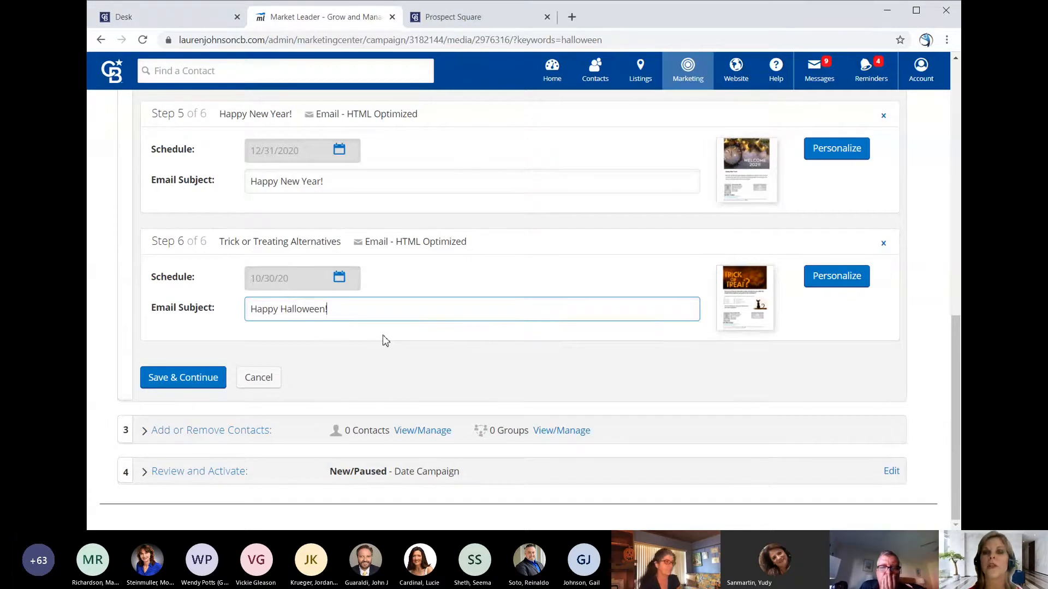
# Step: Start adding another step to the campaign and search the email design library for thanksgiving
pyautogui.scroll(10, 885, 149)
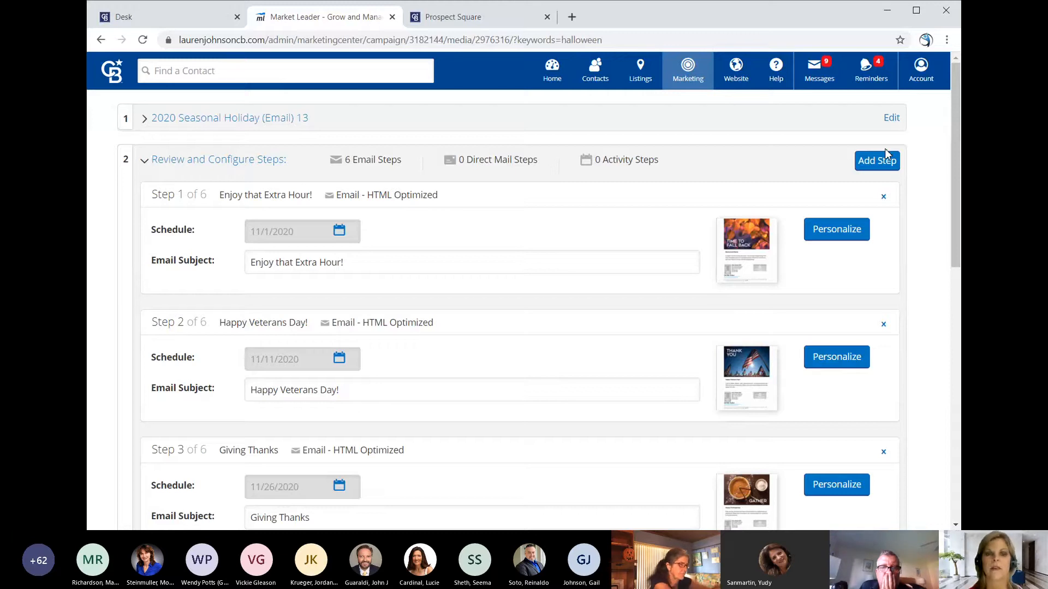
pyautogui.scroll(-1, 335, 337)
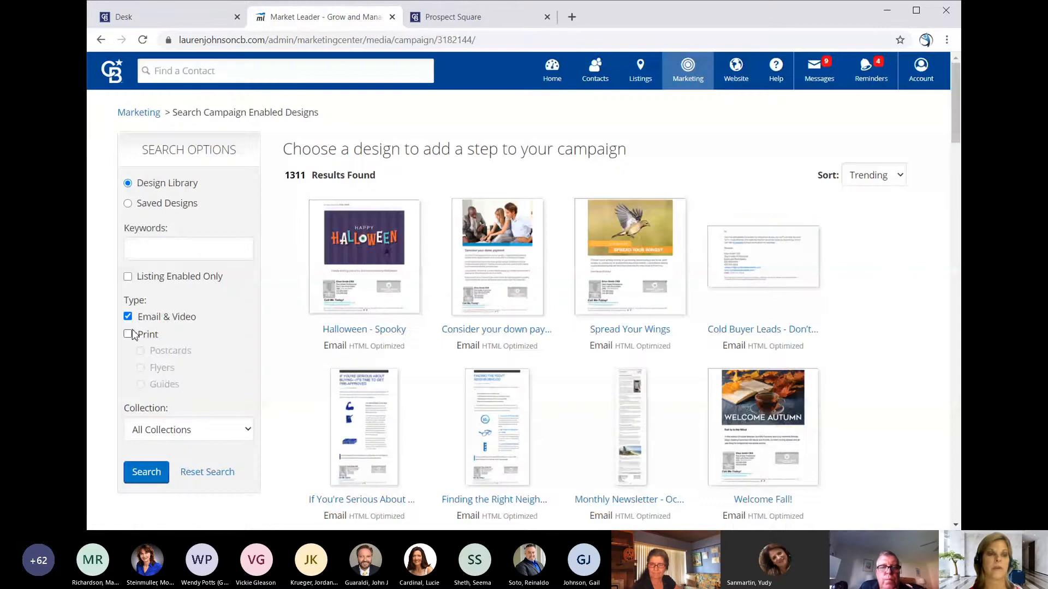
pyautogui.click(157, 249)
pyautogui.write('thank')
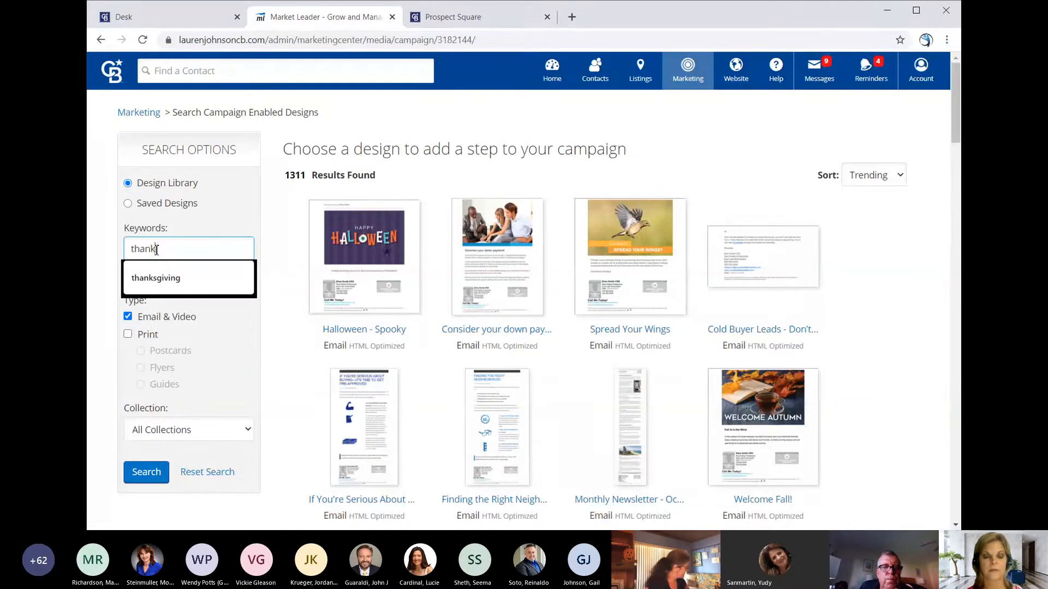
pyautogui.press('Down')
pyautogui.press('Return')
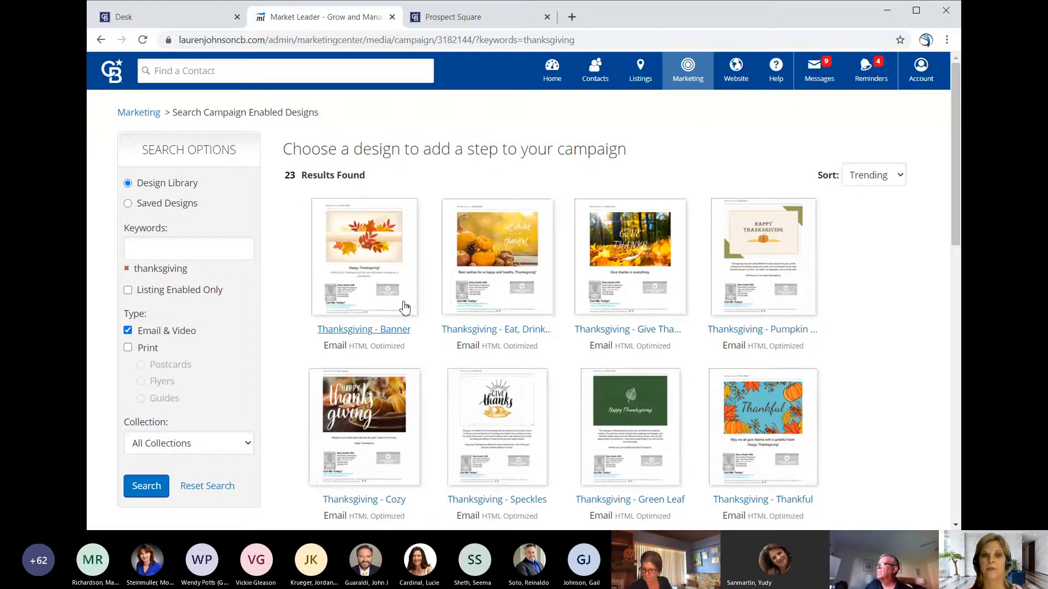
# Step: Add the Thanksgiving Greeting - Table Setting design to the campaign as an email step
pyautogui.scroll(-8, 405, 309)
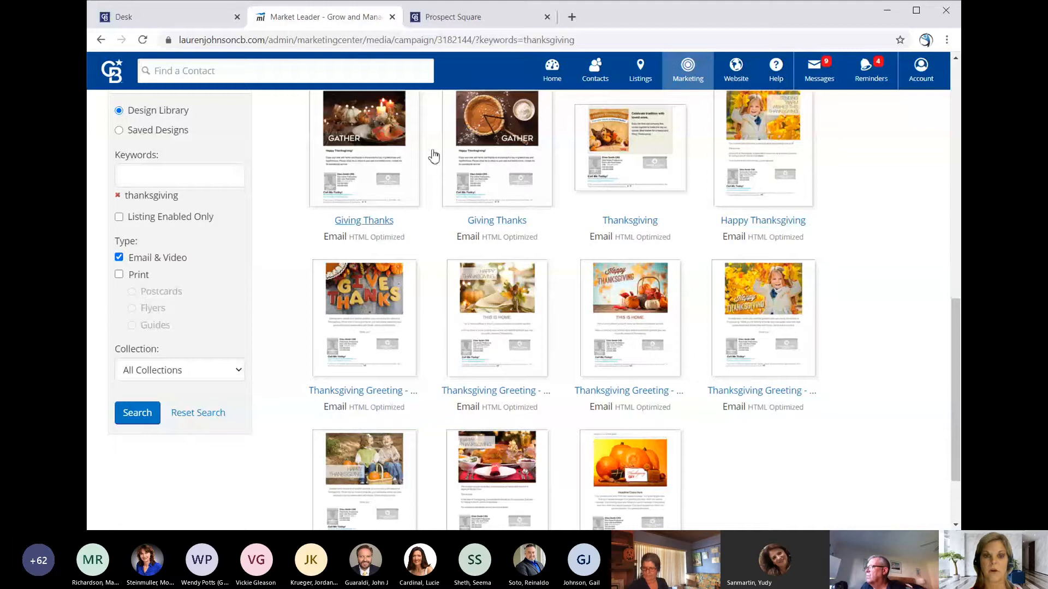
pyautogui.click(369, 487)
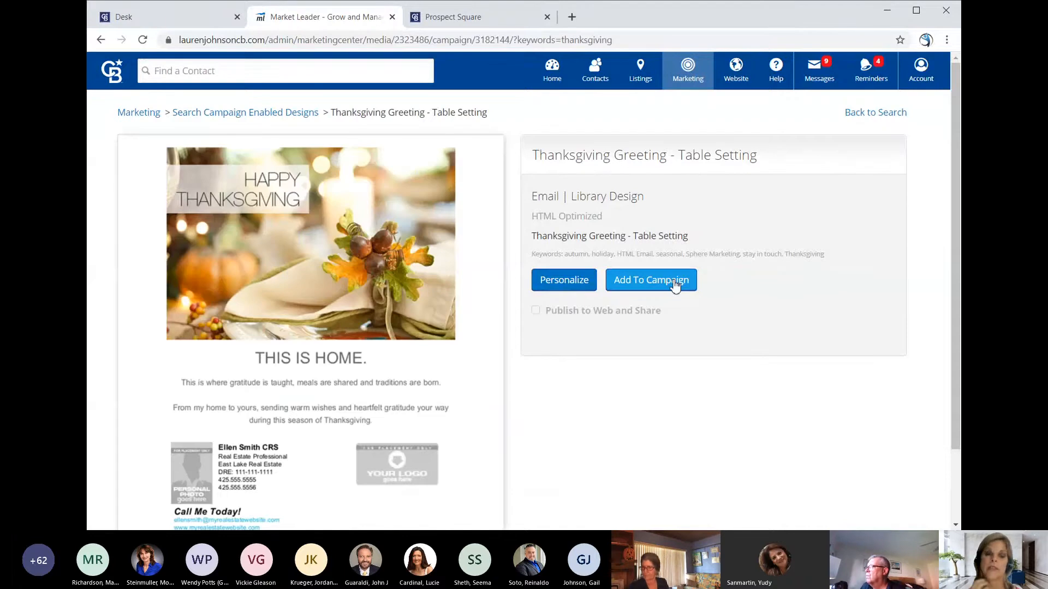
pyautogui.click(675, 285)
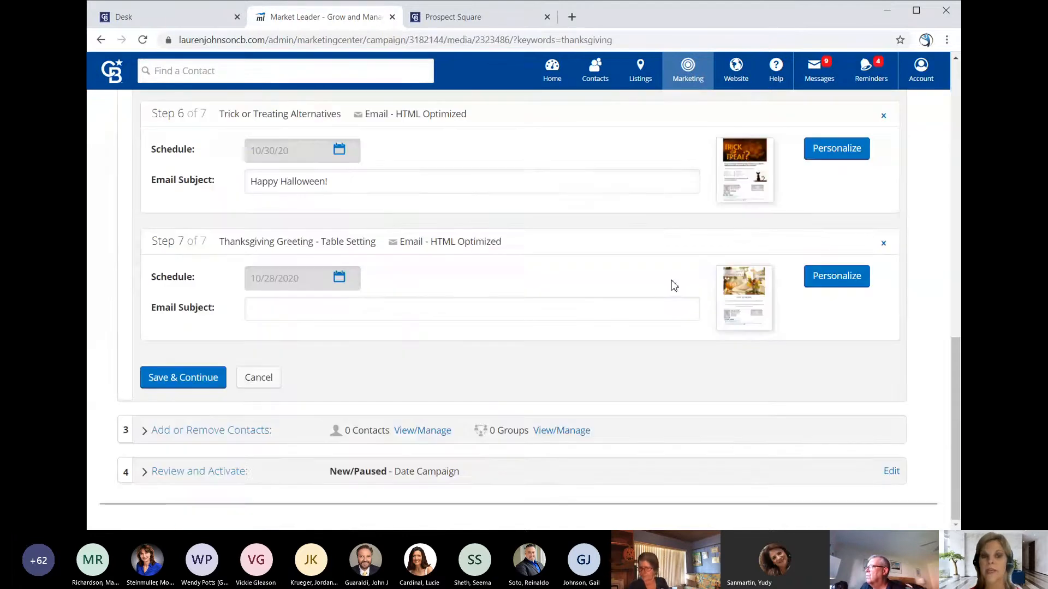
# Step: Schedule the Thanksgiving Greeting - Table Setting email for 11/26/20 and give it the subject Giving Thanks
pyautogui.click(339, 278)
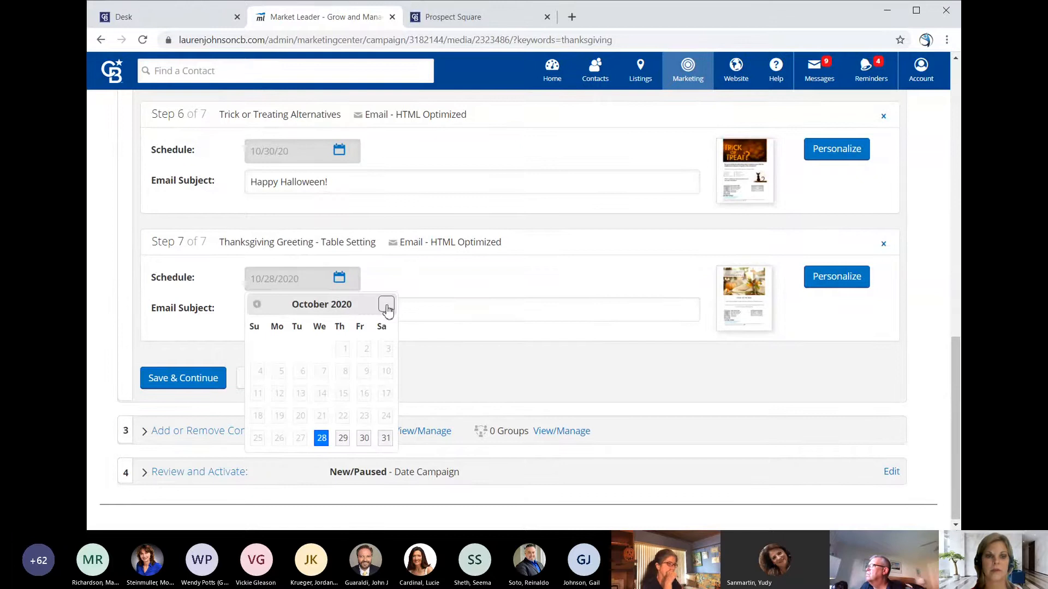
pyautogui.click(386, 304)
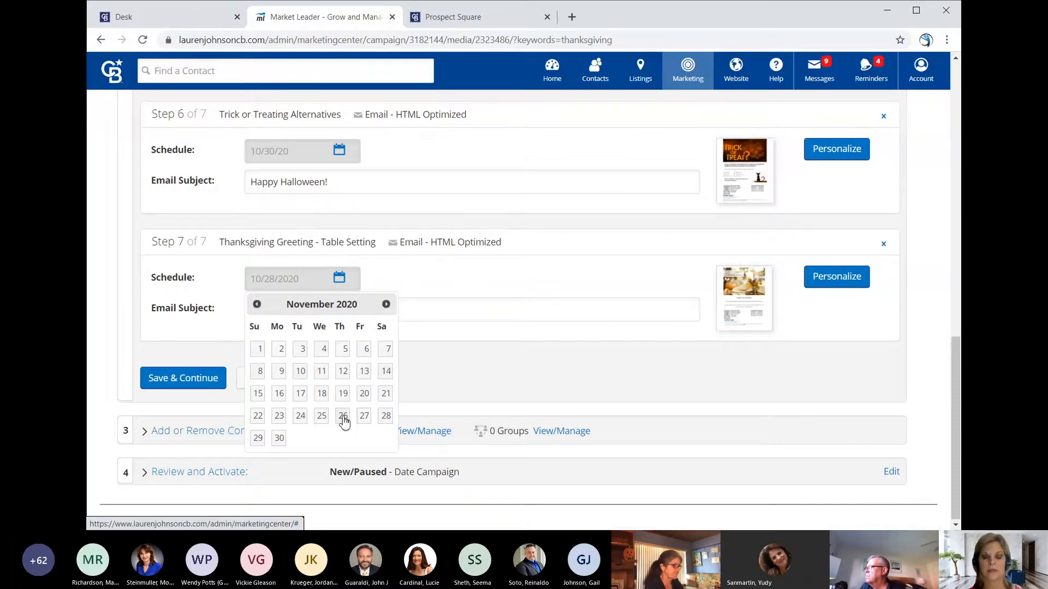
pyautogui.click(343, 416)
pyautogui.click(357, 309)
pyautogui.press('BackSpace')
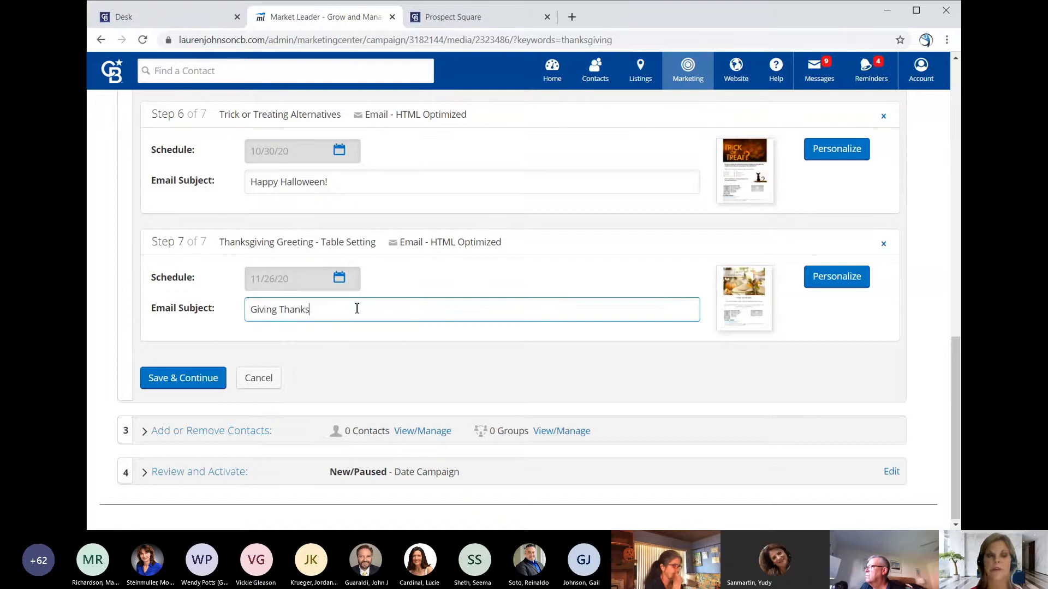
# Step: Delete the original Giving Thanks step from the campaign and check the remaining steps
pyautogui.scroll(9, 382, 316)
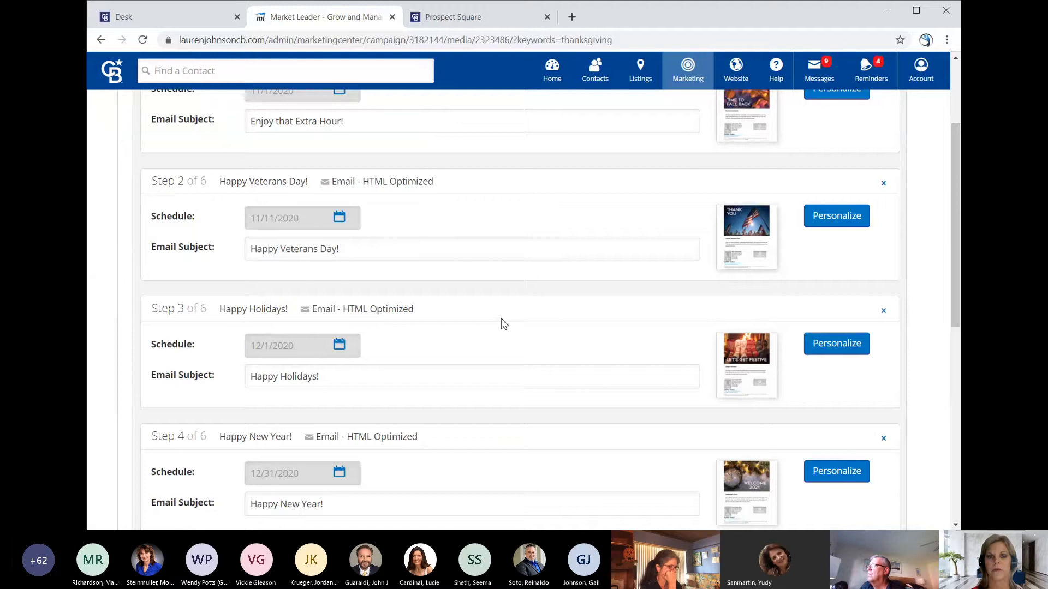
pyautogui.scroll(-4, 501, 323)
pyautogui.scroll(-3, 503, 323)
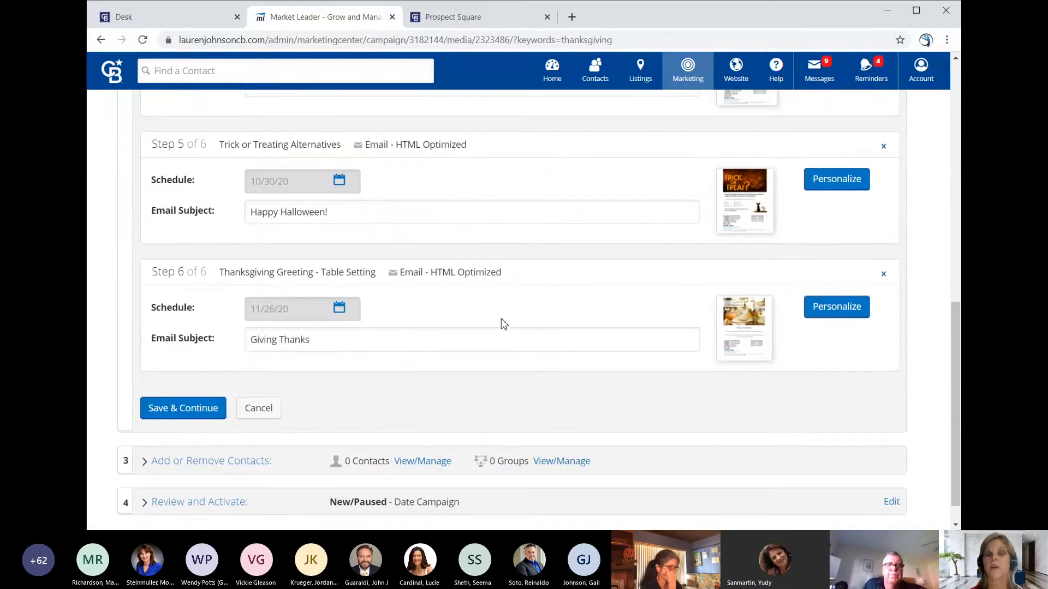
pyautogui.scroll(-1, 504, 324)
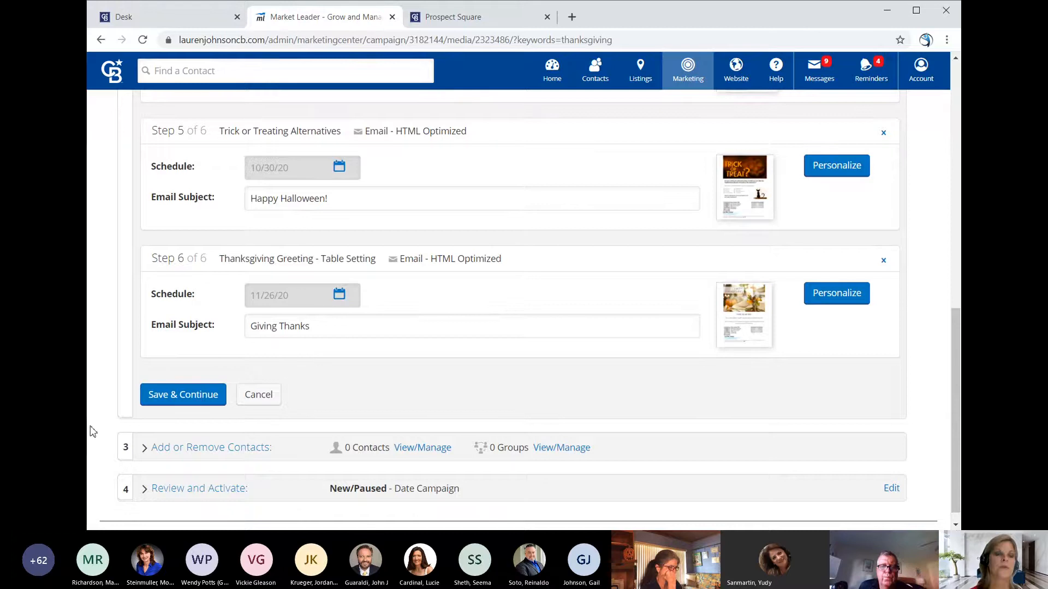
# Step: Save the configured campaign steps and add the Co-Workers group as recipients
pyautogui.click(181, 397)
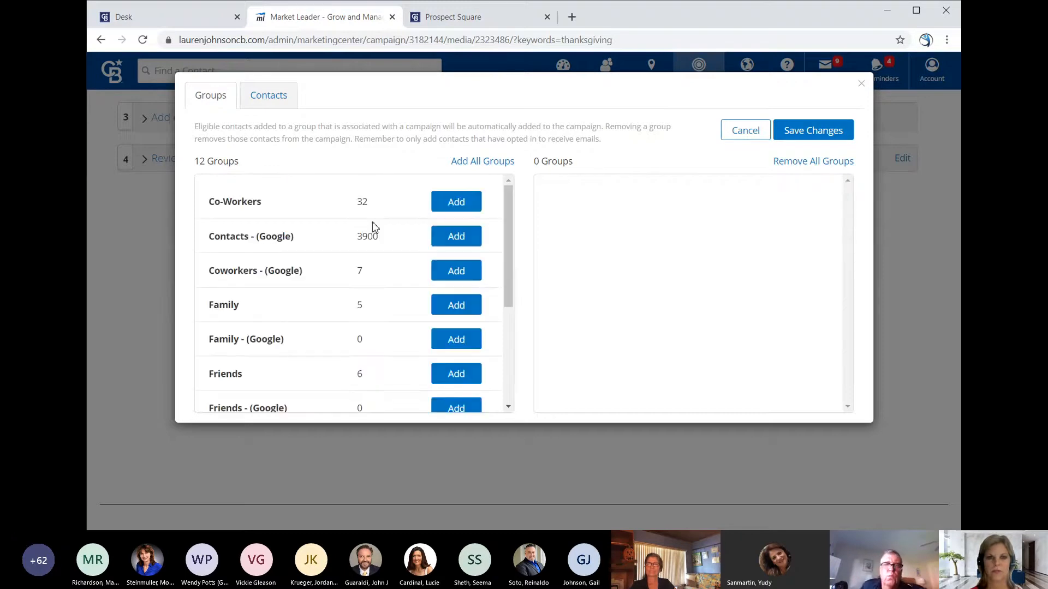
pyautogui.click(456, 201)
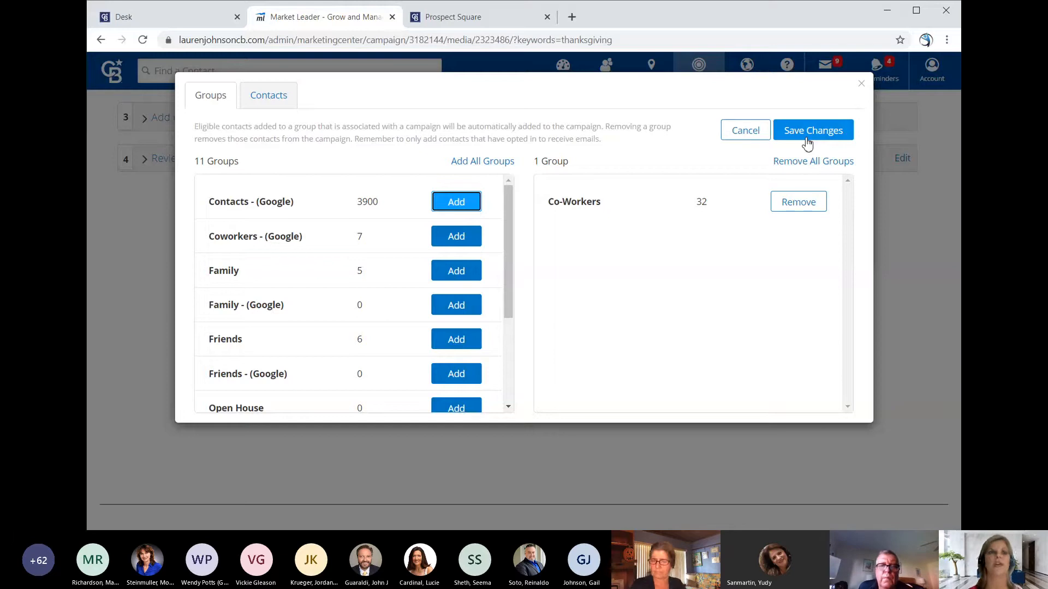
pyautogui.click(745, 130)
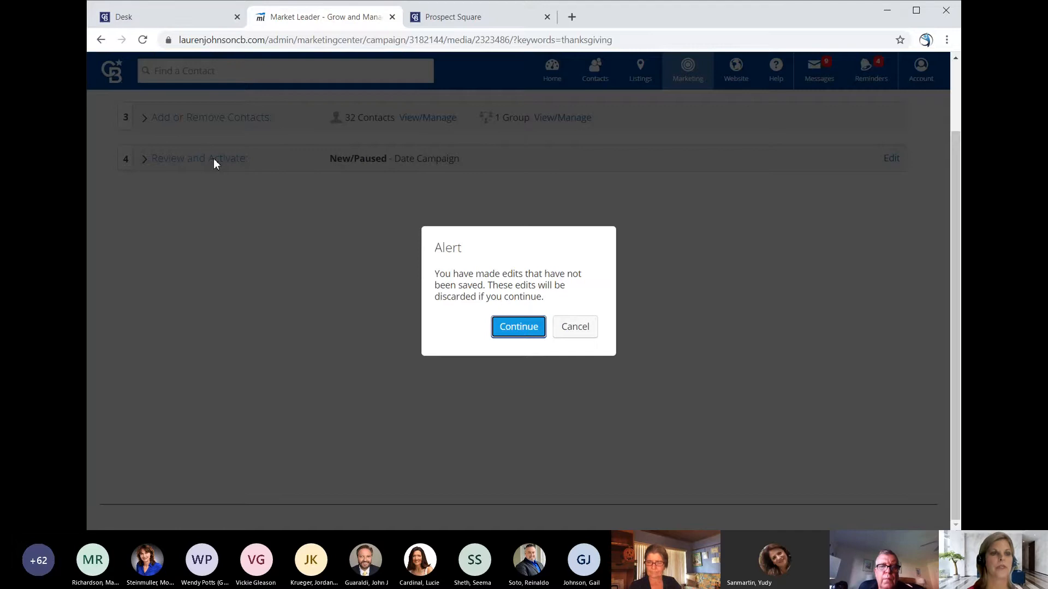
# Step: In the campaign's activation settings, accept the email opt-in agreement and set the automatic follow-up campaign to none selected
pyautogui.press('Return')
pyautogui.click(155, 231)
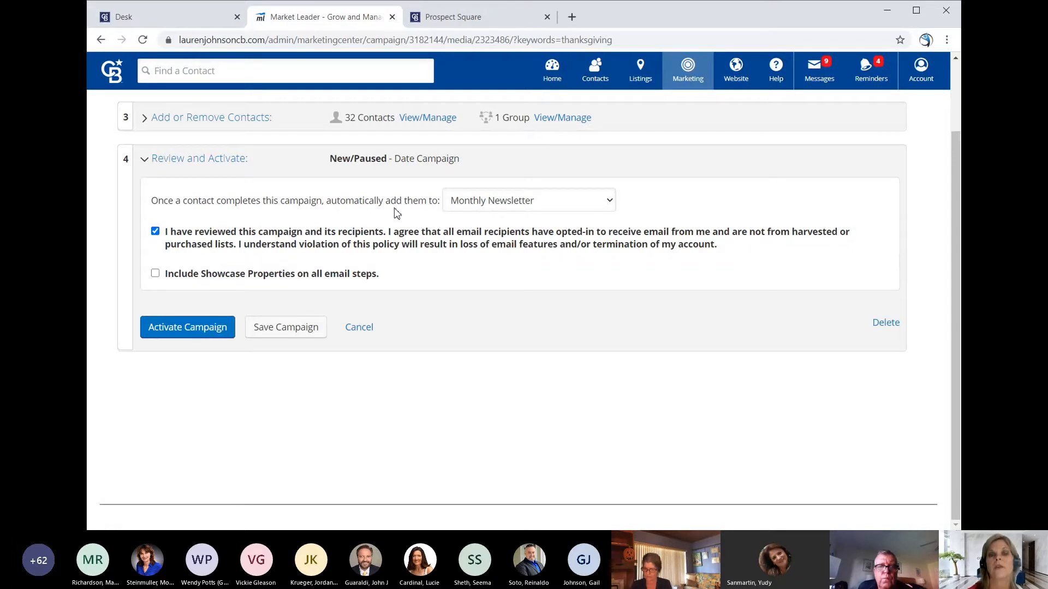
pyautogui.click(502, 207)
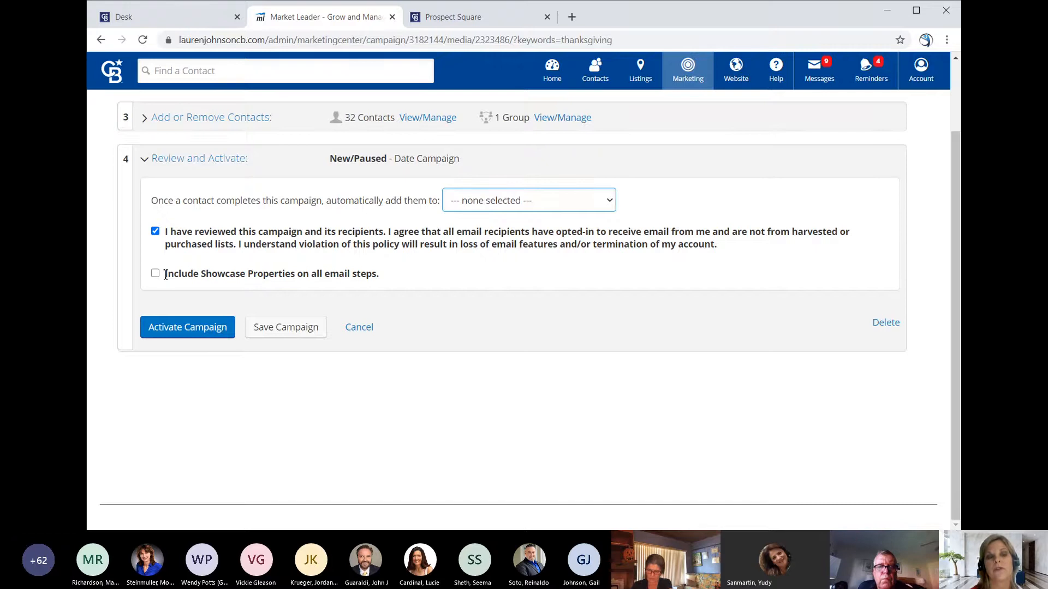
# Step: Turn the option to include Showcase Properties on all email steps on and back off, and activate the campaign
pyautogui.click(166, 275)
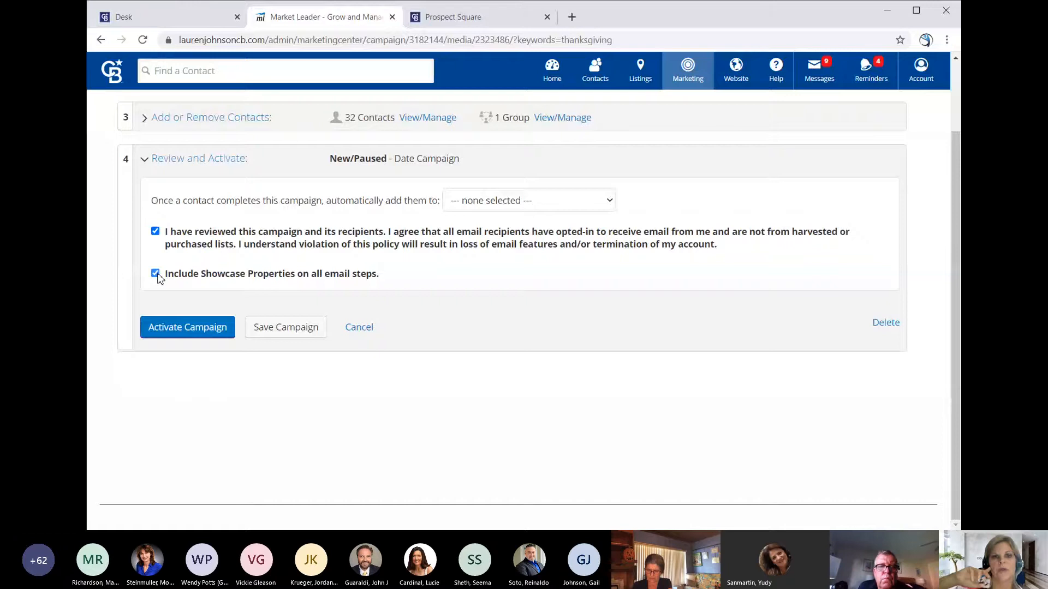
pyautogui.click(156, 275)
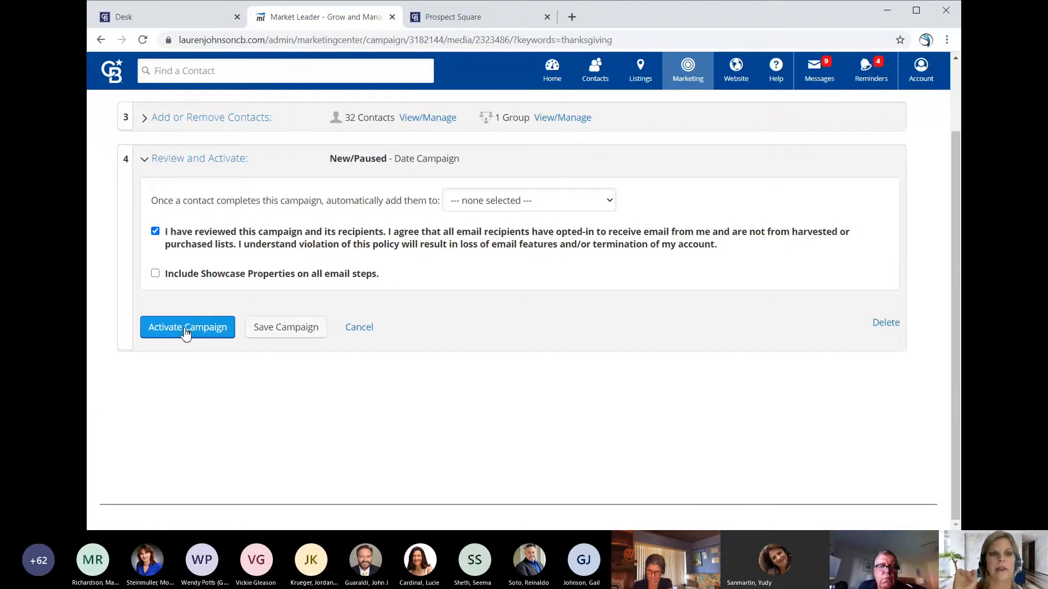
pyautogui.click(185, 331)
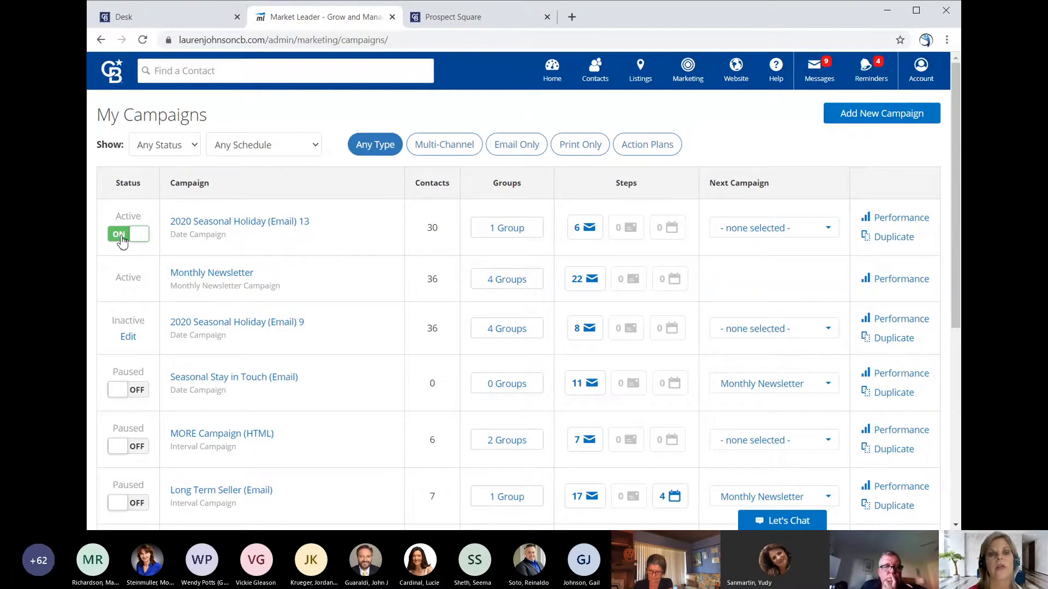
# Step: Add the Family group to the active 2020 Seasonal Holiday (Email) 13 campaign and save the change
pyautogui.click(511, 228)
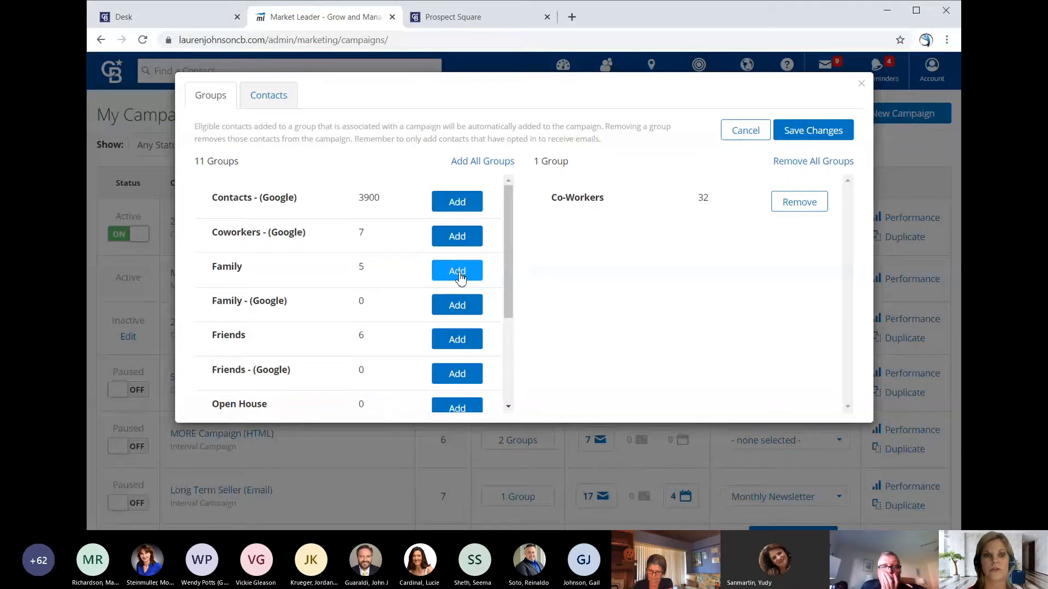
pyautogui.press('Escape')
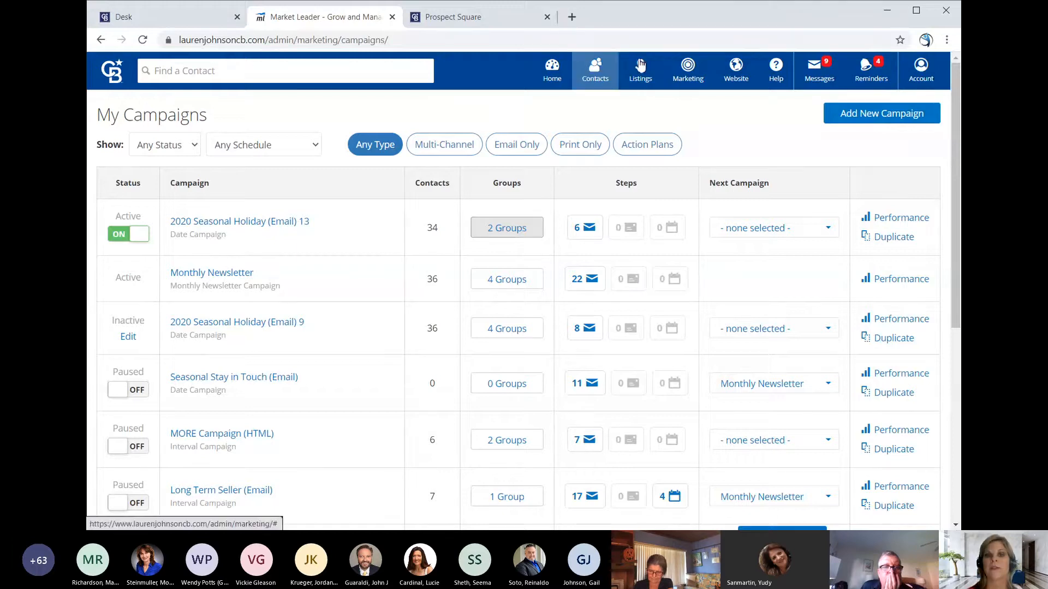
# Step: Go to Market My Listings and show My Custom Properties to view their marketing email showcase options
pyautogui.click(642, 82)
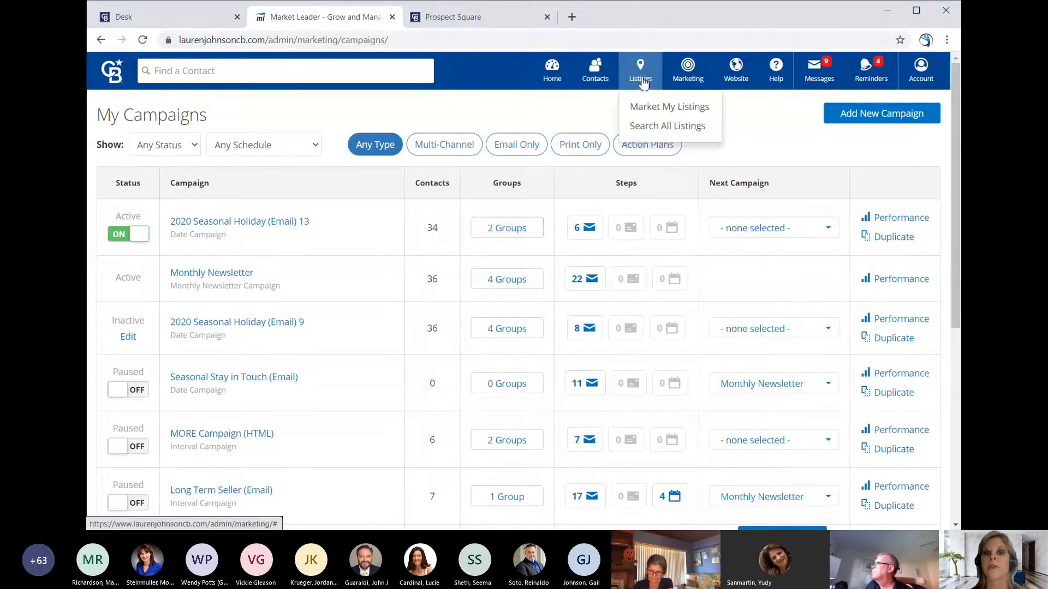
pyautogui.click(648, 109)
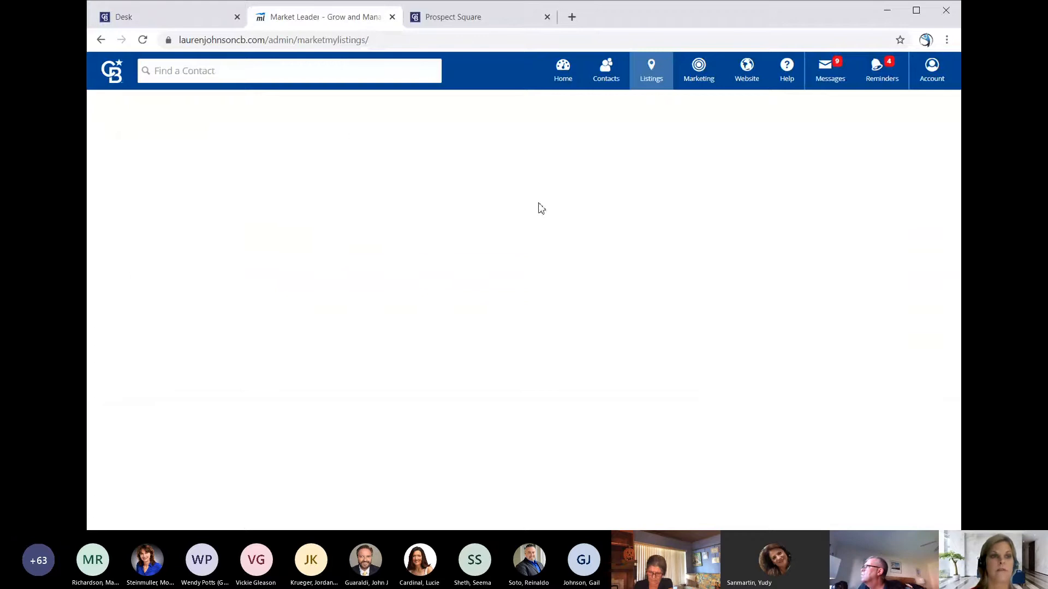
pyautogui.click(173, 157)
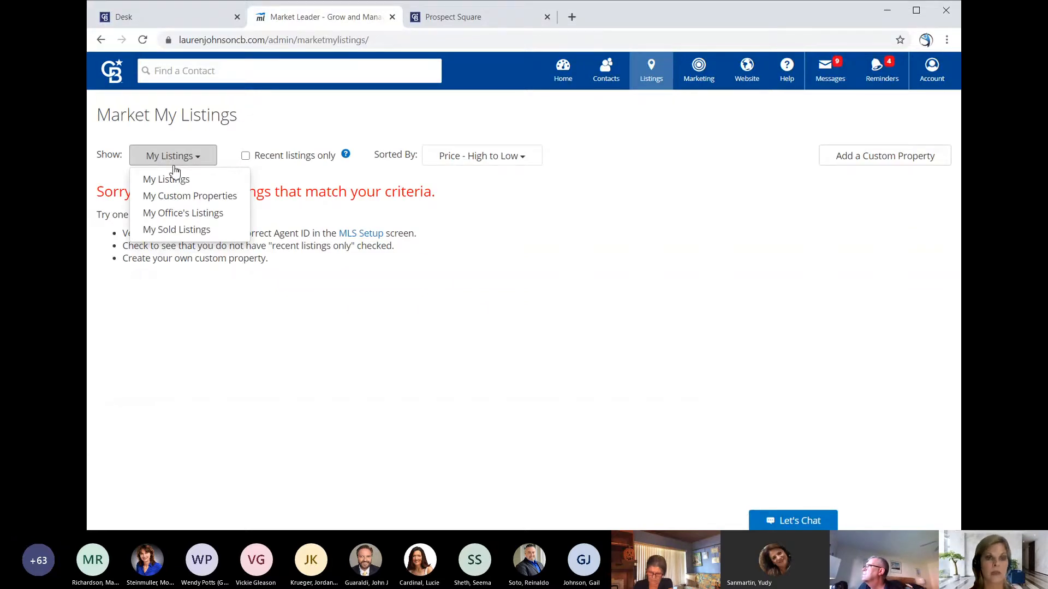
pyautogui.click(189, 196)
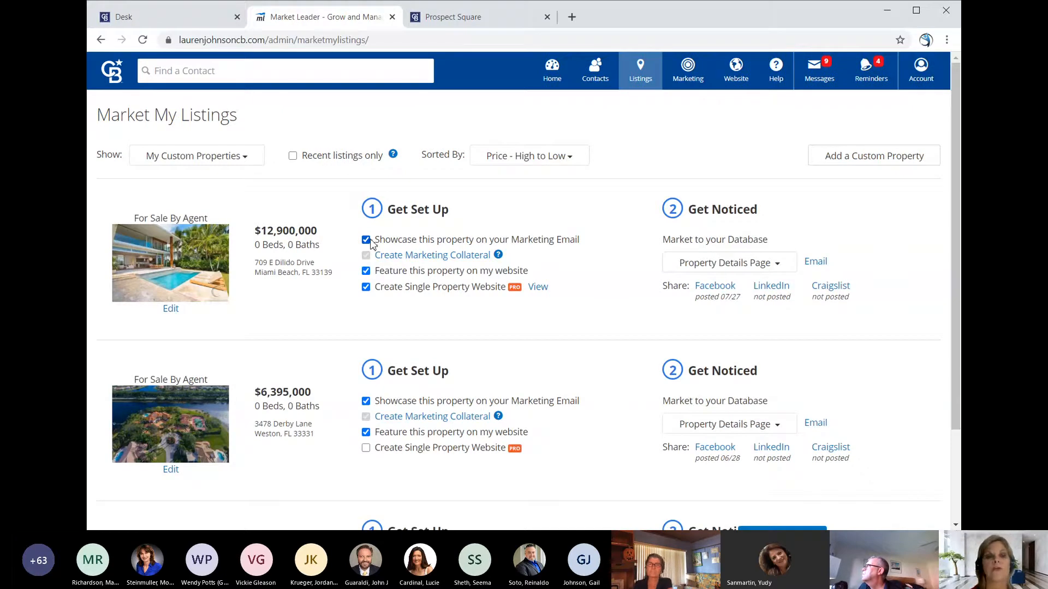
# Step: Stop showcasing the $6,395,000 Weston property on marketing email, and in My Office's Listings do the same for the $1,750,000 Miami listing
pyautogui.click(365, 403)
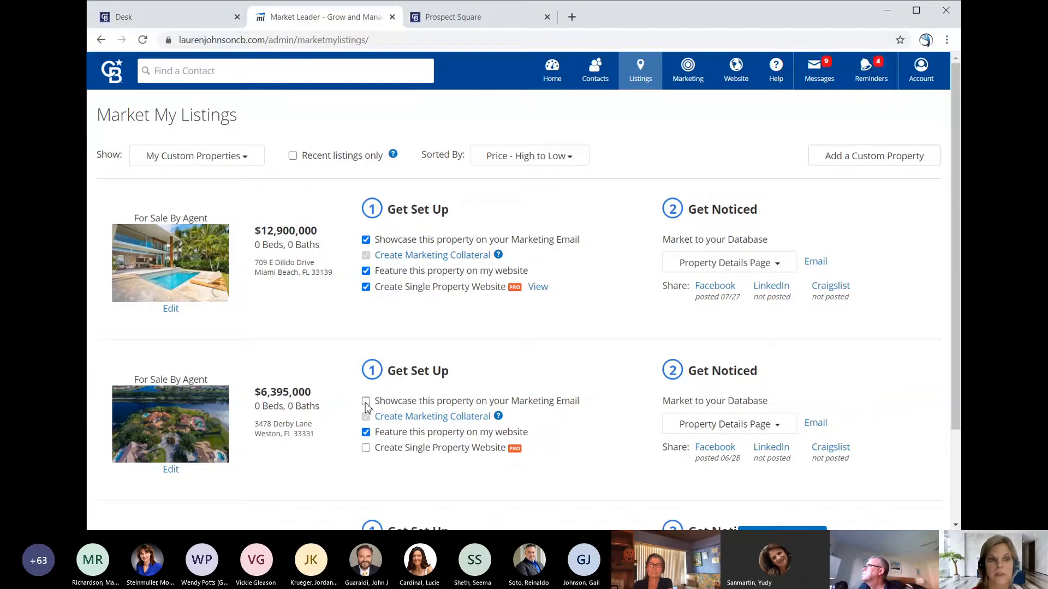
pyautogui.click(197, 156)
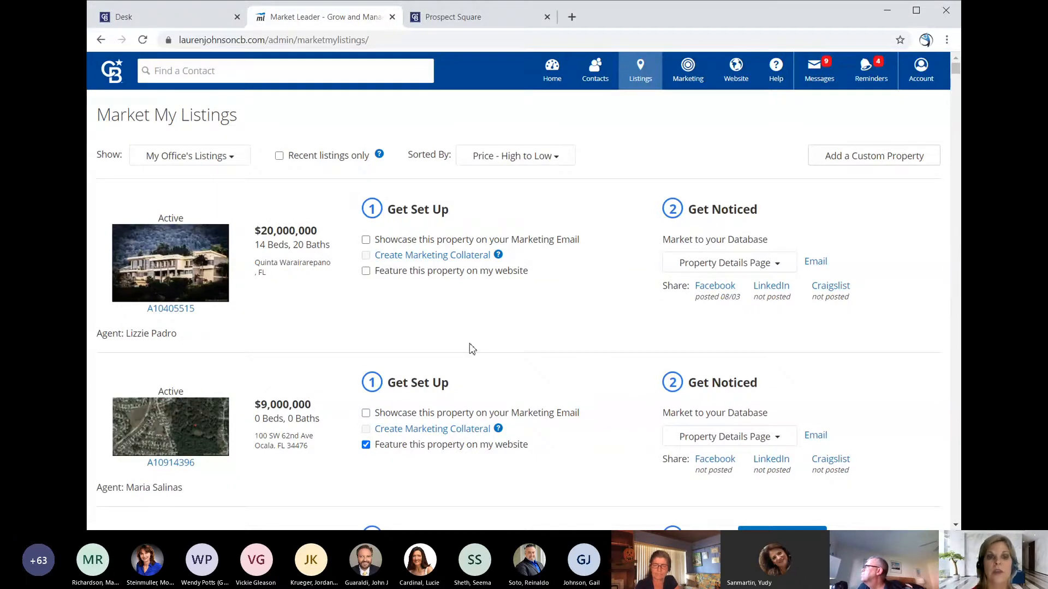
pyautogui.scroll(-10, 472, 349)
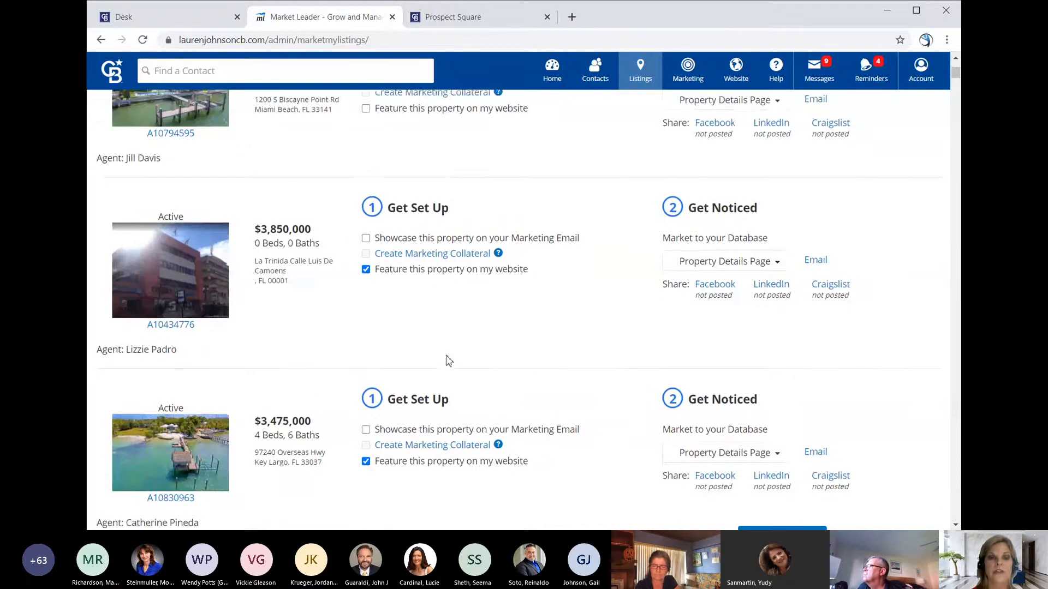
pyautogui.scroll(-1, 447, 358)
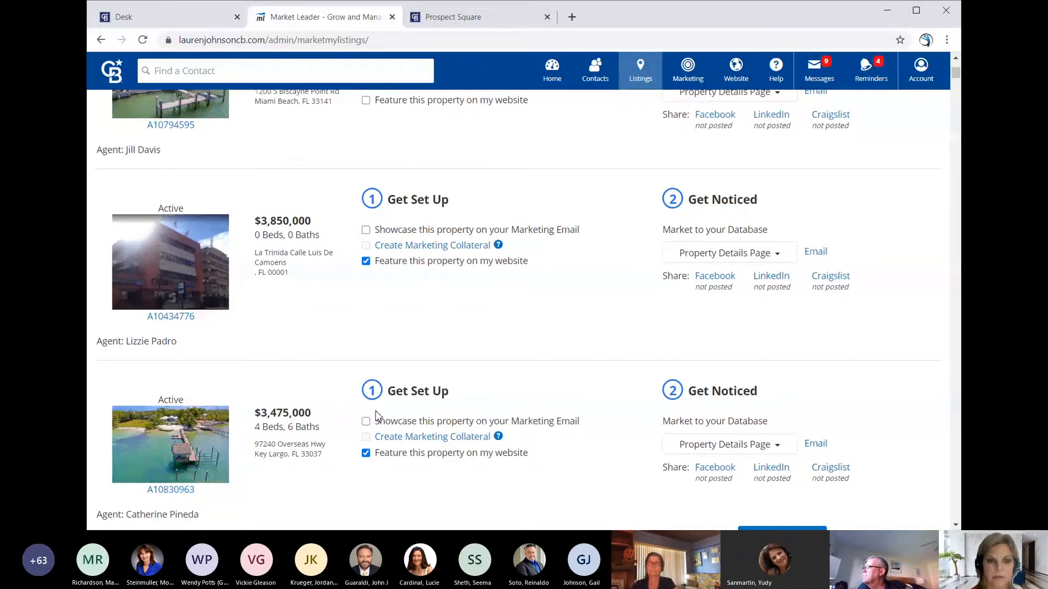
pyautogui.scroll(-5, 378, 416)
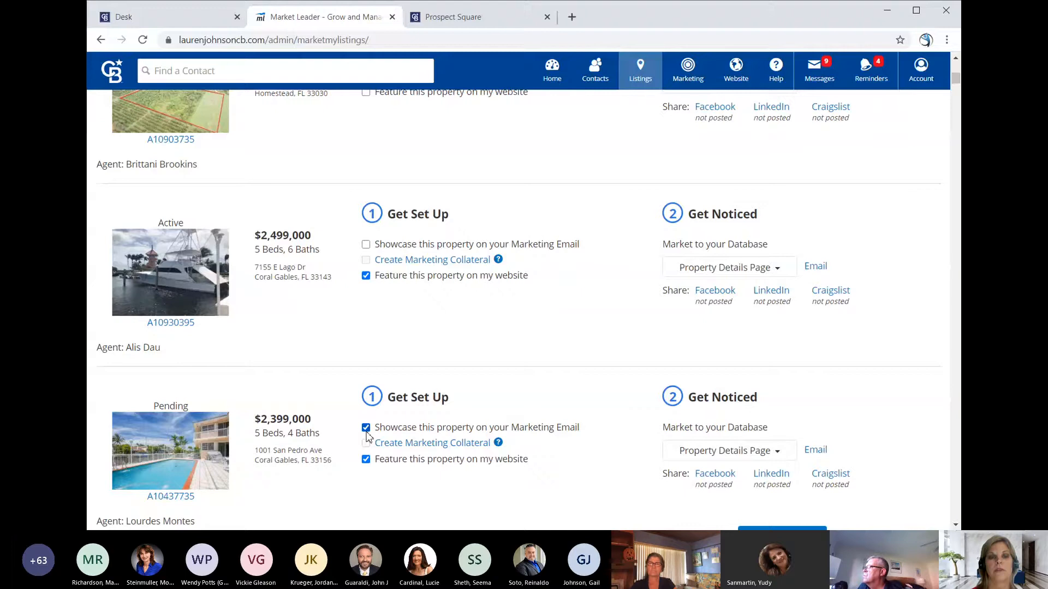
pyautogui.scroll(-10, 368, 302)
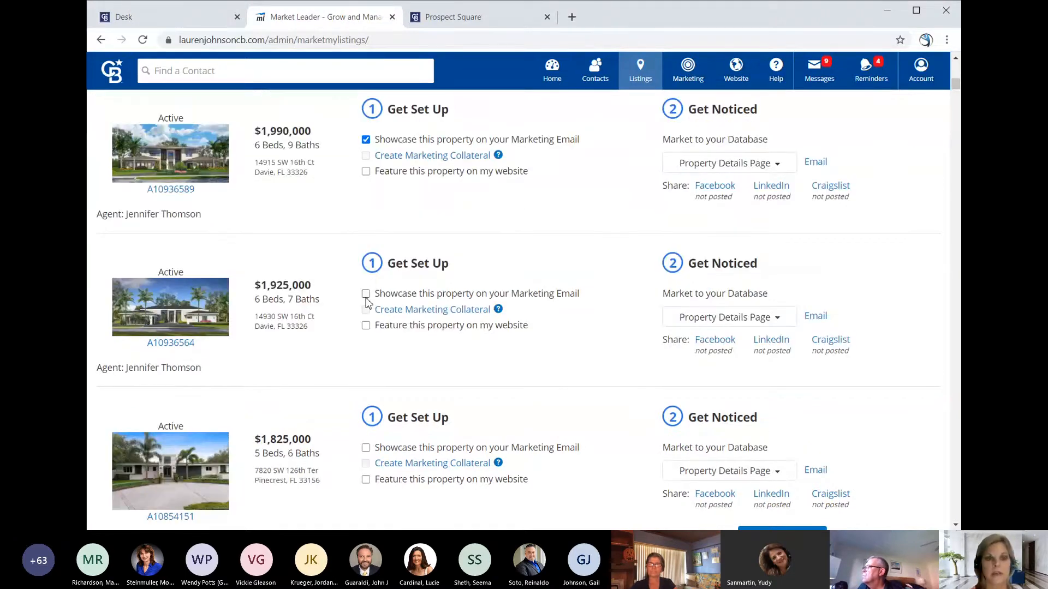
pyautogui.scroll(-2, 565, 371)
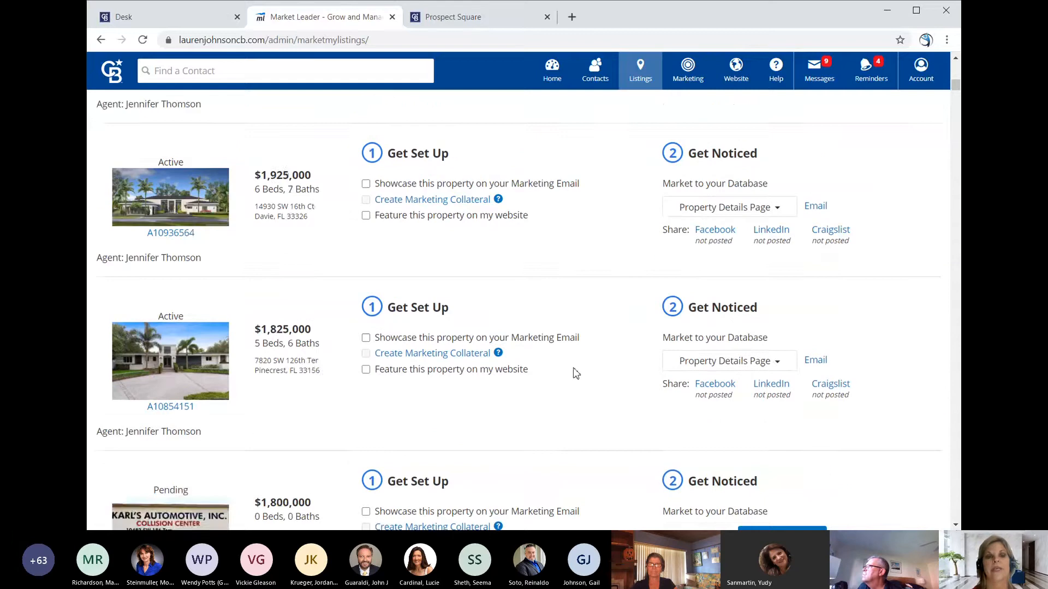
pyautogui.scroll(-7, 573, 374)
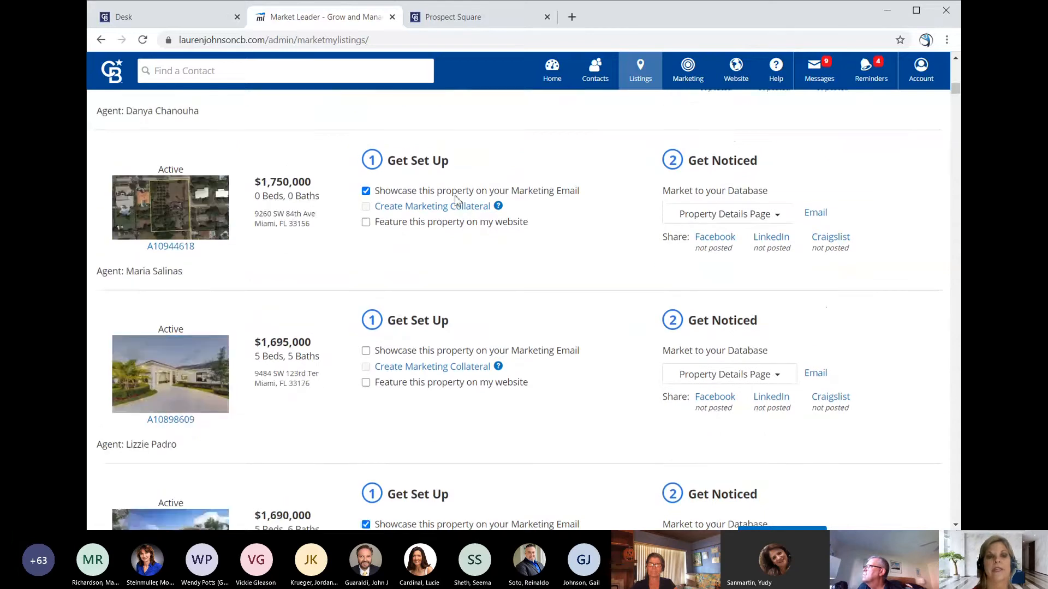
pyautogui.click(367, 192)
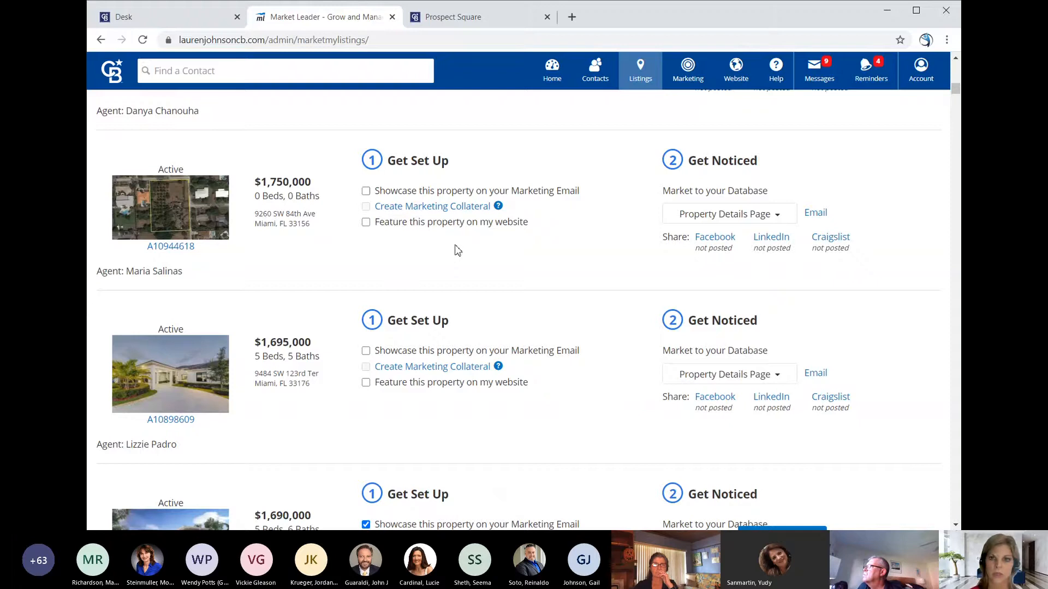
# Step: Open the Monthly Newsletter from My Campaigns and view its option to include Showcase Properties
pyautogui.moveTo(688, 71)
pyautogui.click(695, 128)
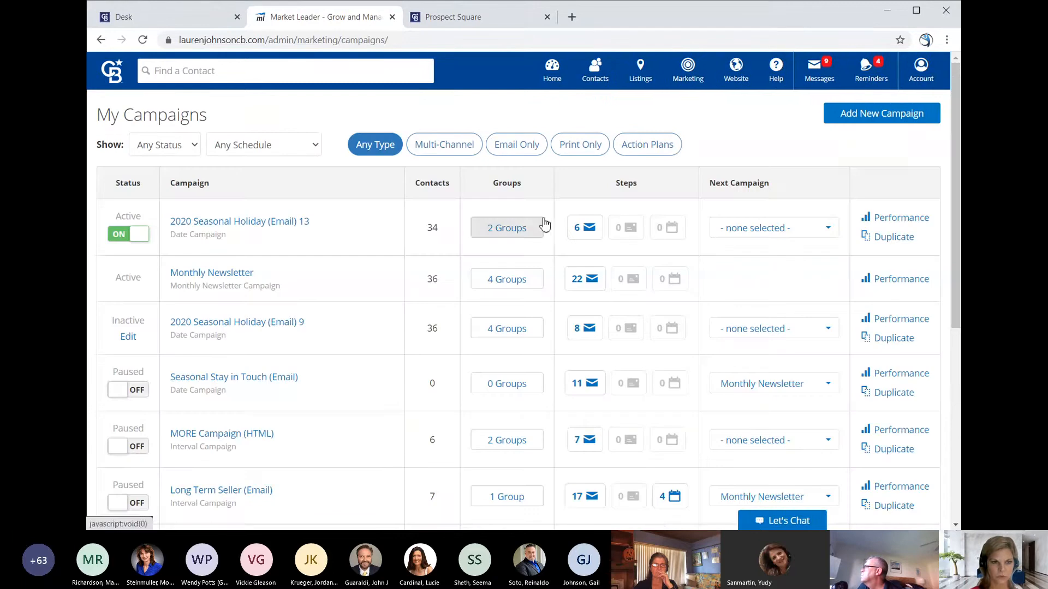
pyautogui.click(151, 274)
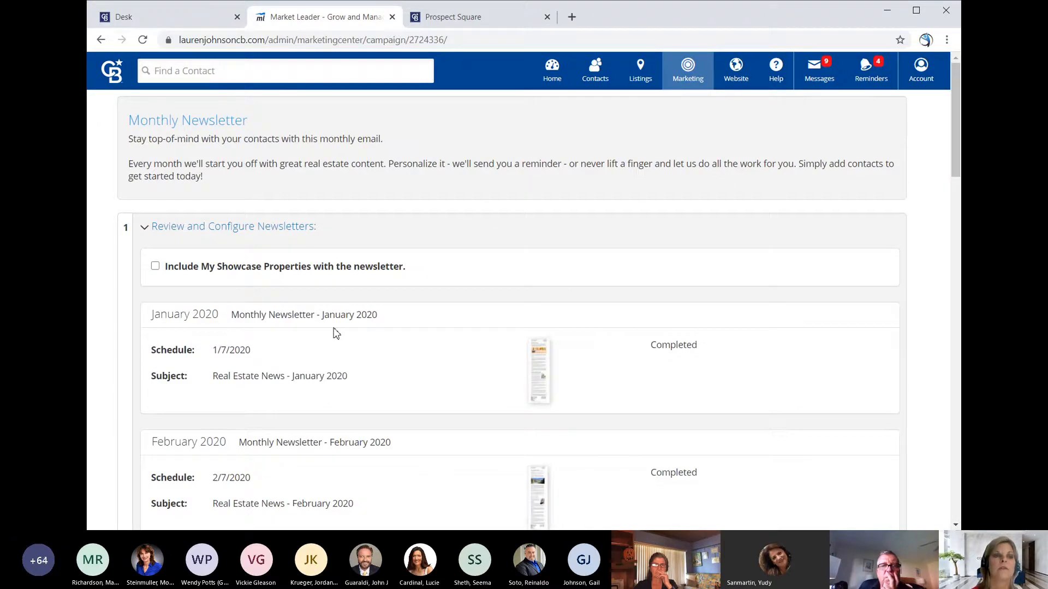
# Step: Return to My Campaigns and create a new custom interval campaign
pyautogui.click(687, 70)
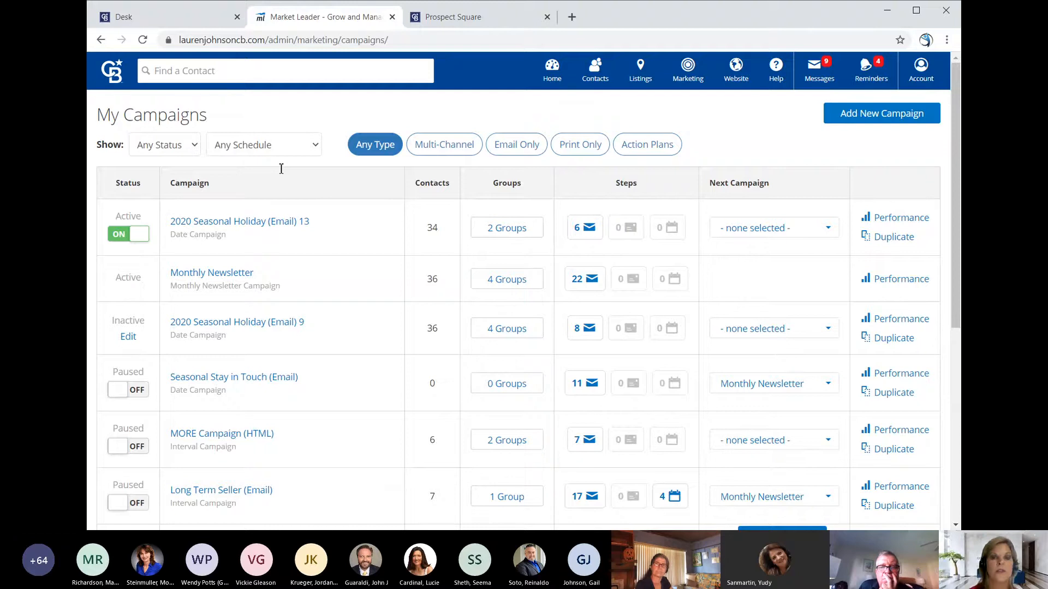
pyautogui.click(653, 140)
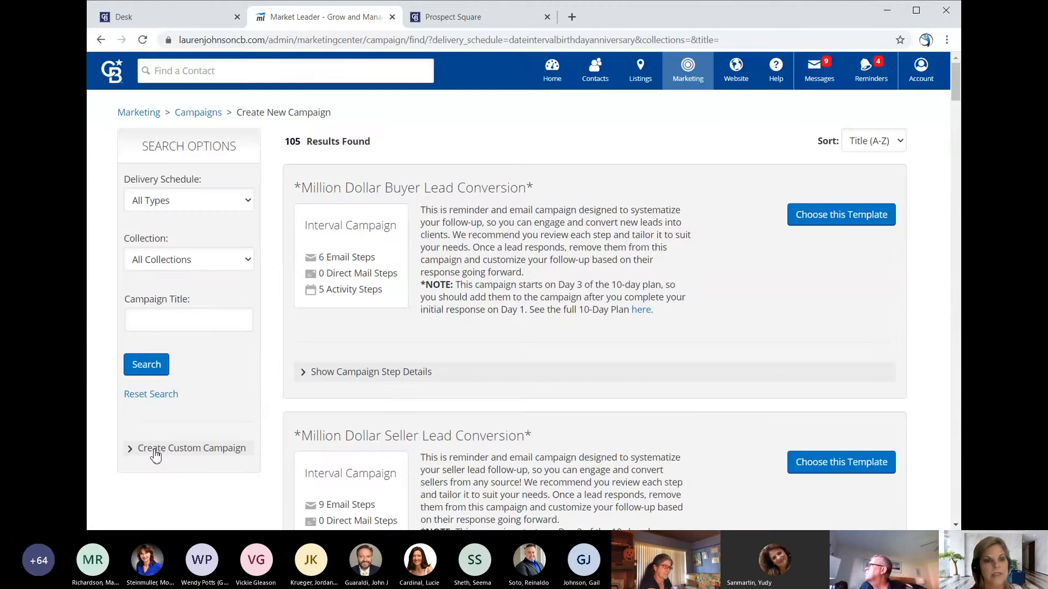
pyautogui.click(155, 454)
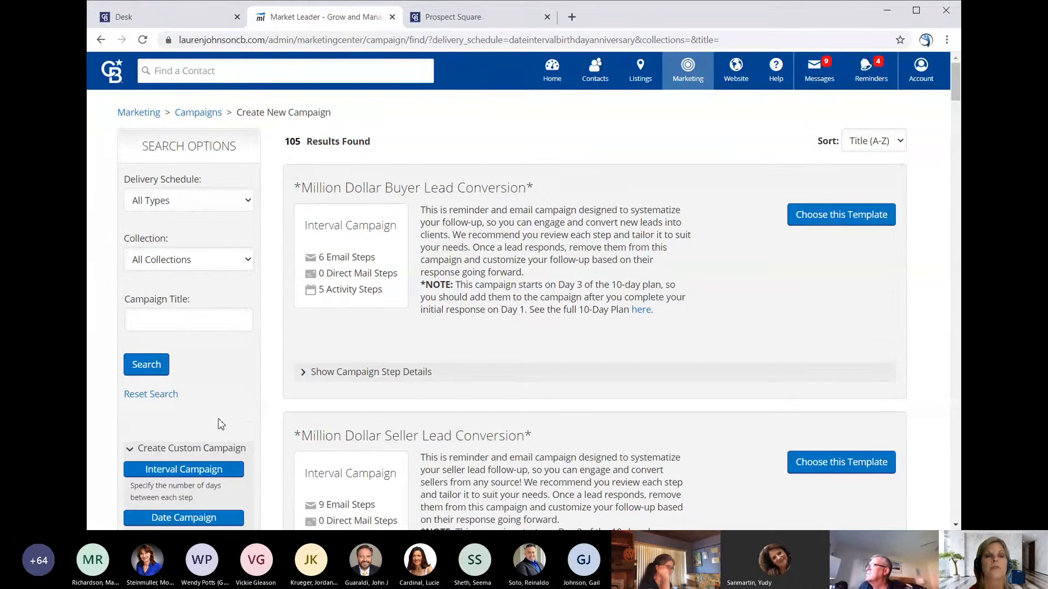
pyautogui.scroll(-3, 221, 425)
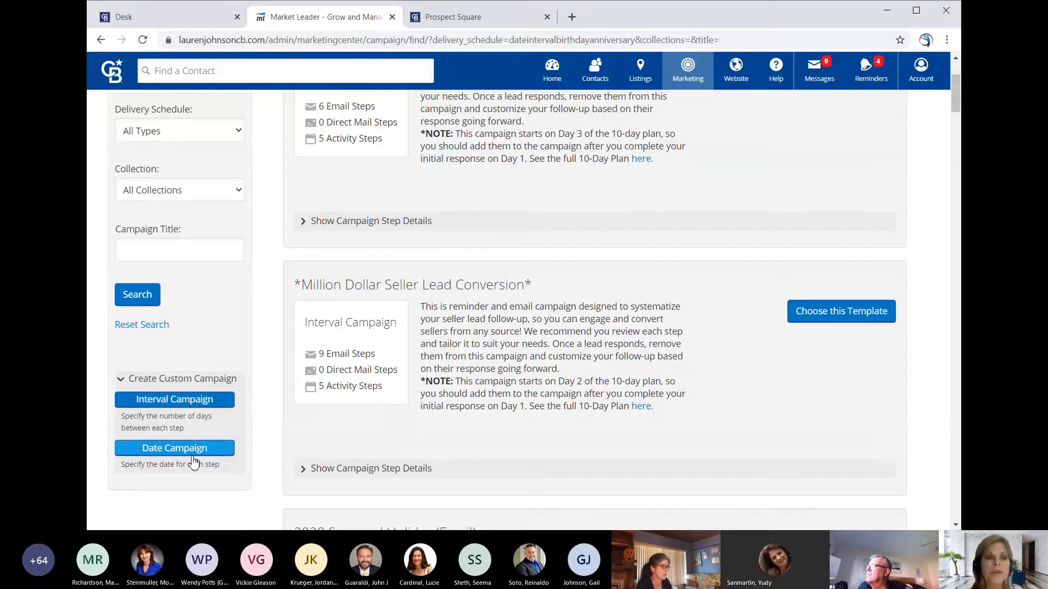
pyautogui.click(195, 401)
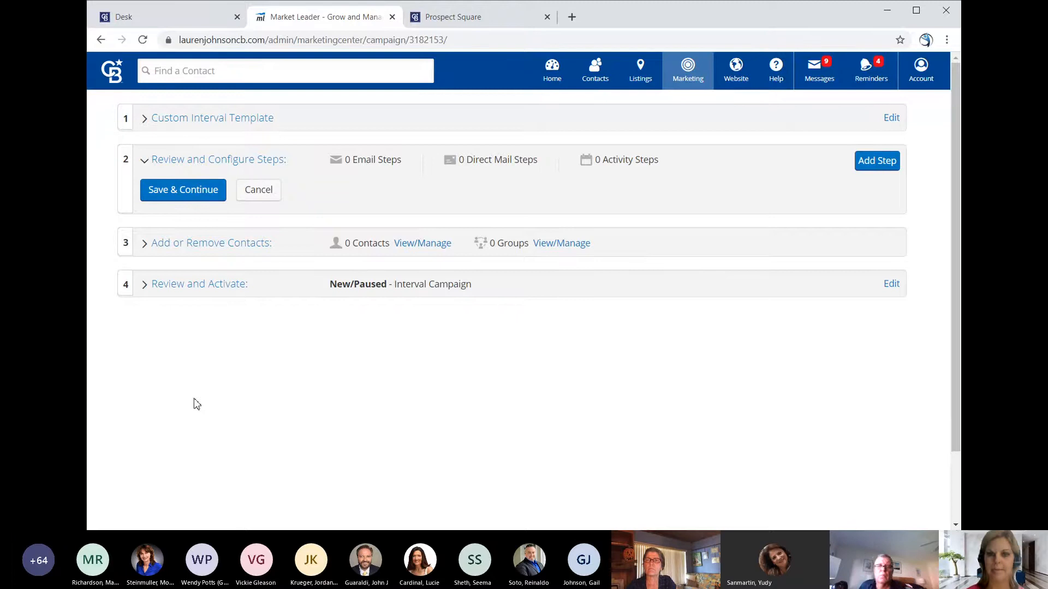
# Step: Start adding an email step to the custom interval campaign and search the design library for covid
pyautogui.click(877, 160)
pyautogui.click(536, 343)
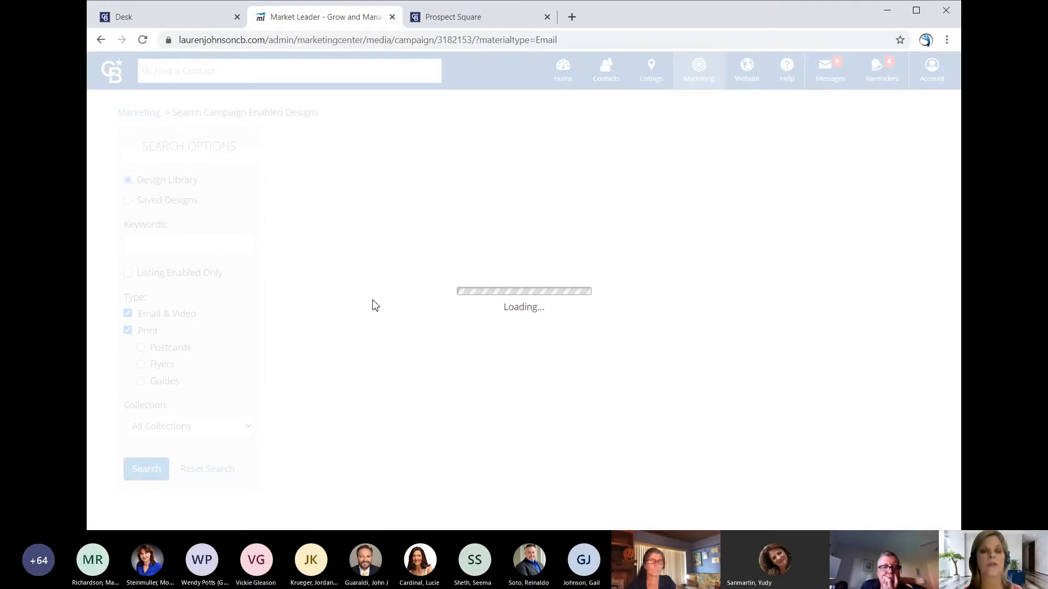
pyautogui.click(164, 250)
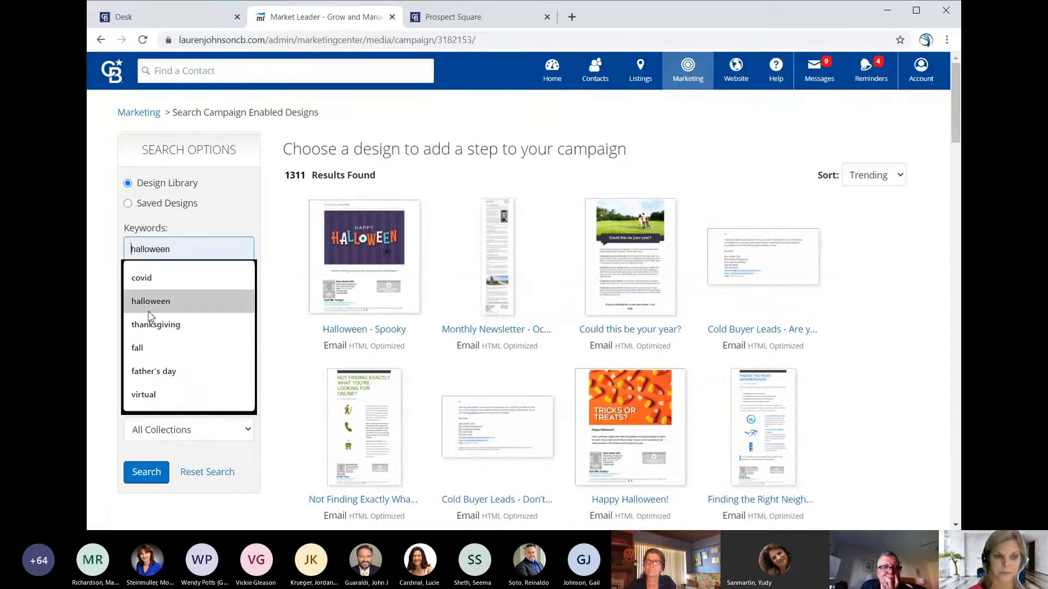
pyautogui.click(152, 280)
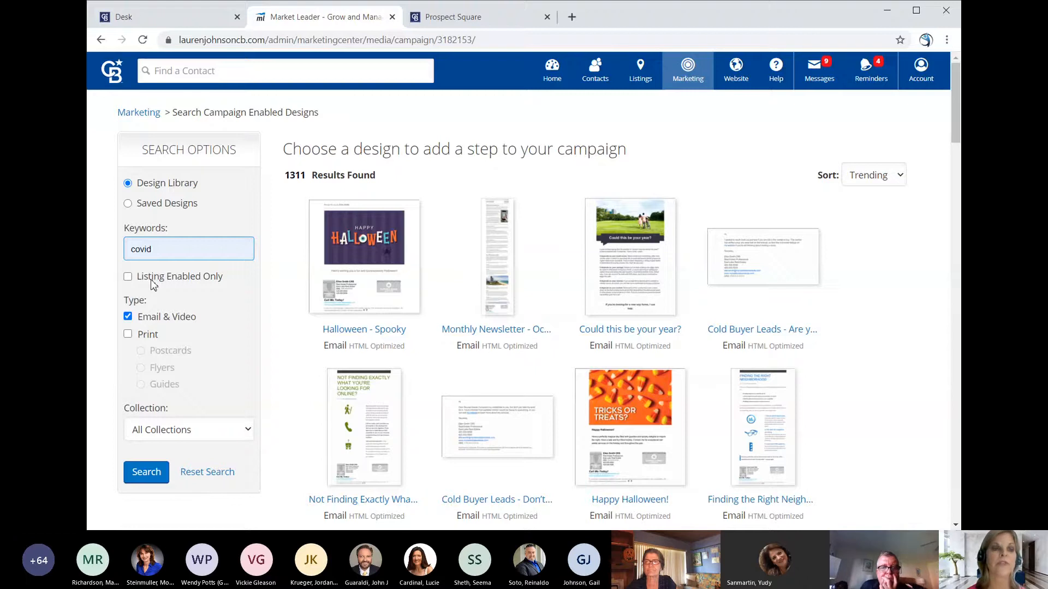
pyautogui.press('Return')
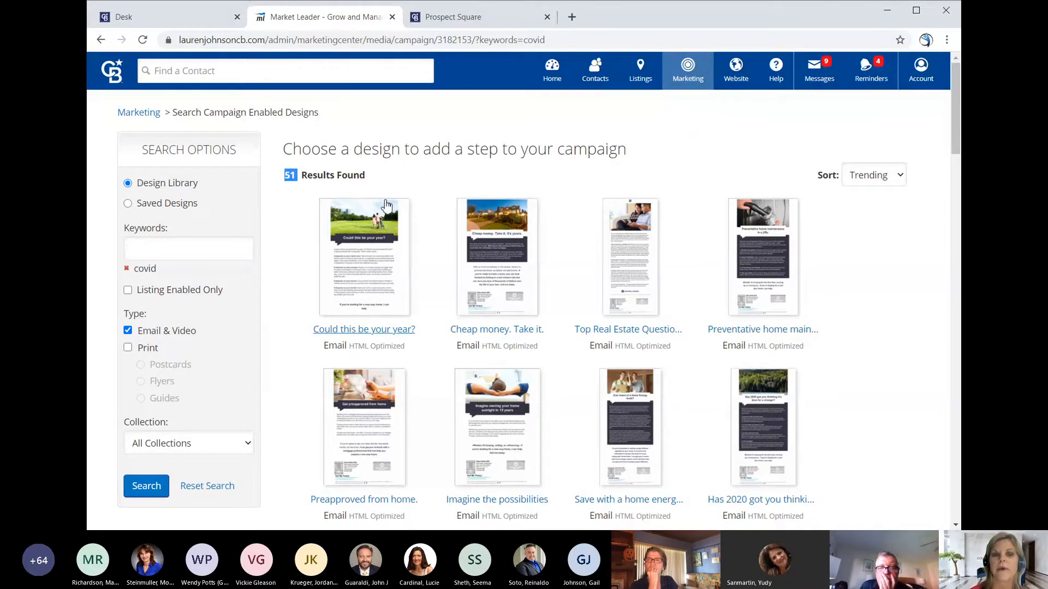
# Step: Preview the Pricing Right email design from the covid designs and add it to the campaign
pyautogui.scroll(-18, 537, 240)
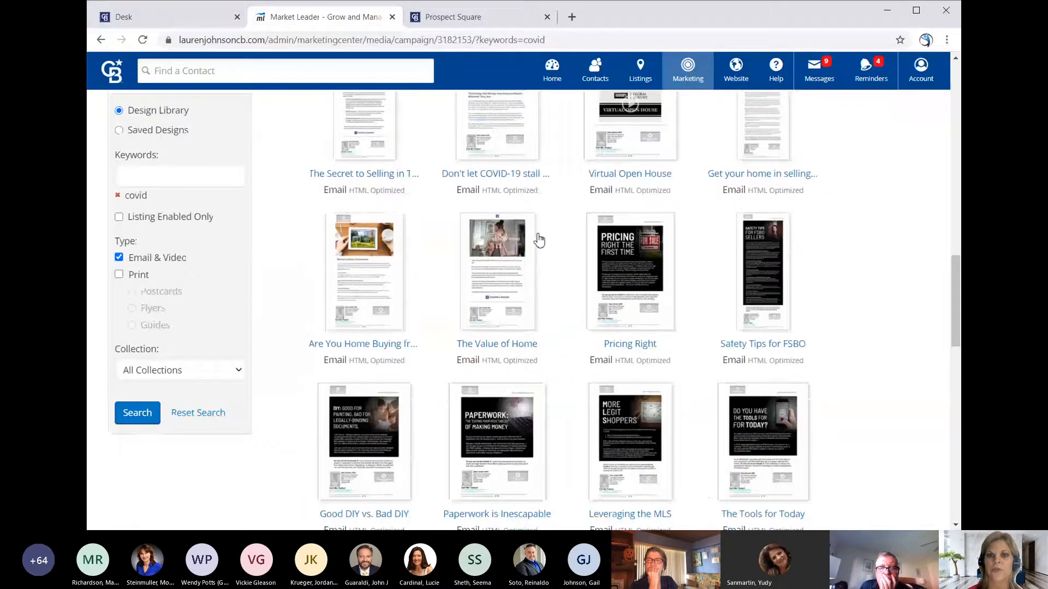
pyautogui.scroll(-1, 538, 240)
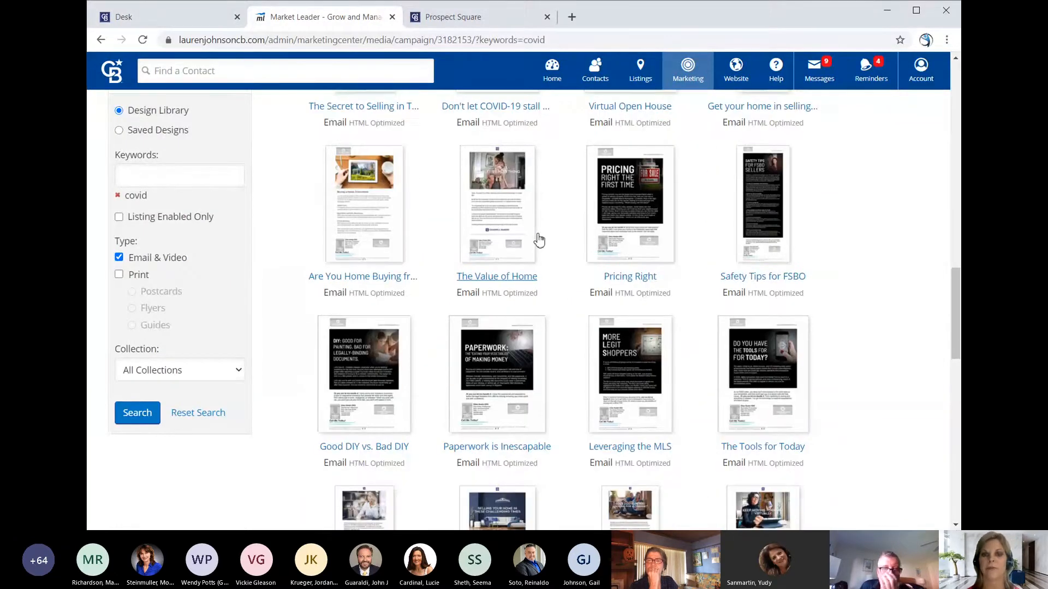
pyautogui.click(613, 205)
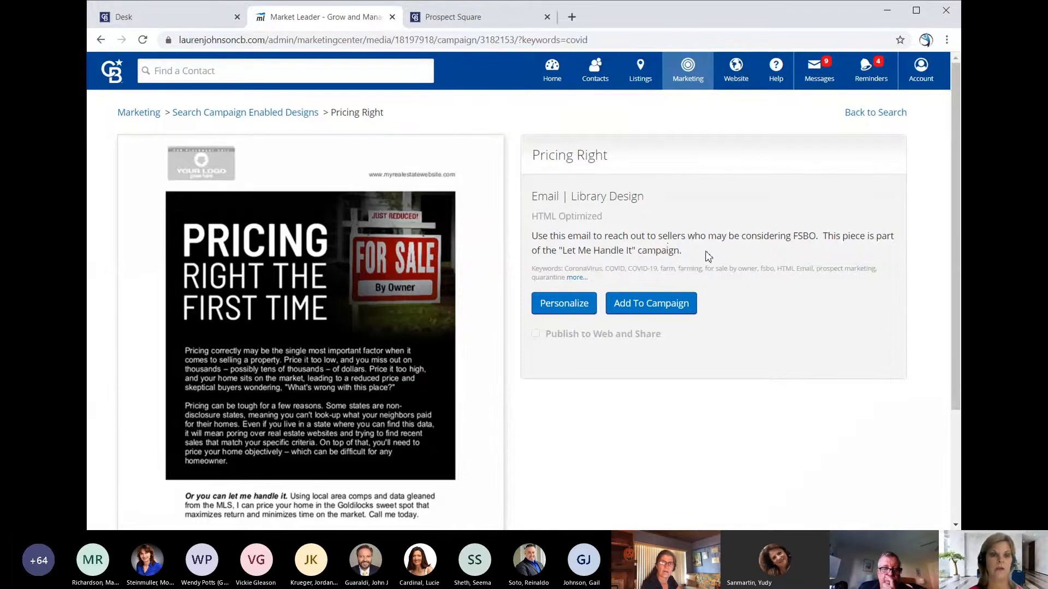
pyautogui.scroll(-3, 365, 318)
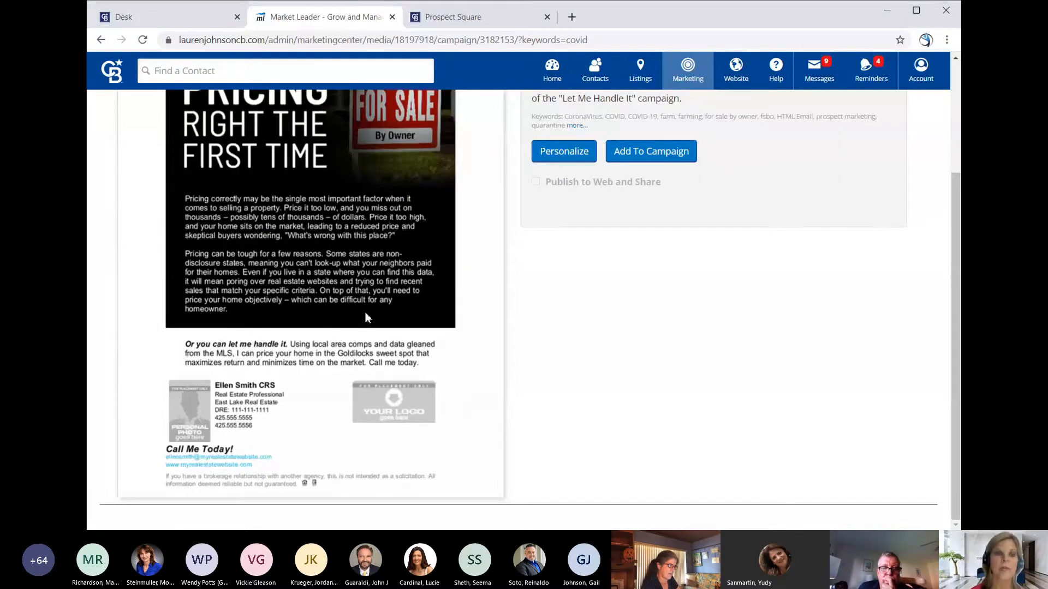
pyautogui.scroll(2, 365, 314)
pyautogui.scroll(1, 365, 318)
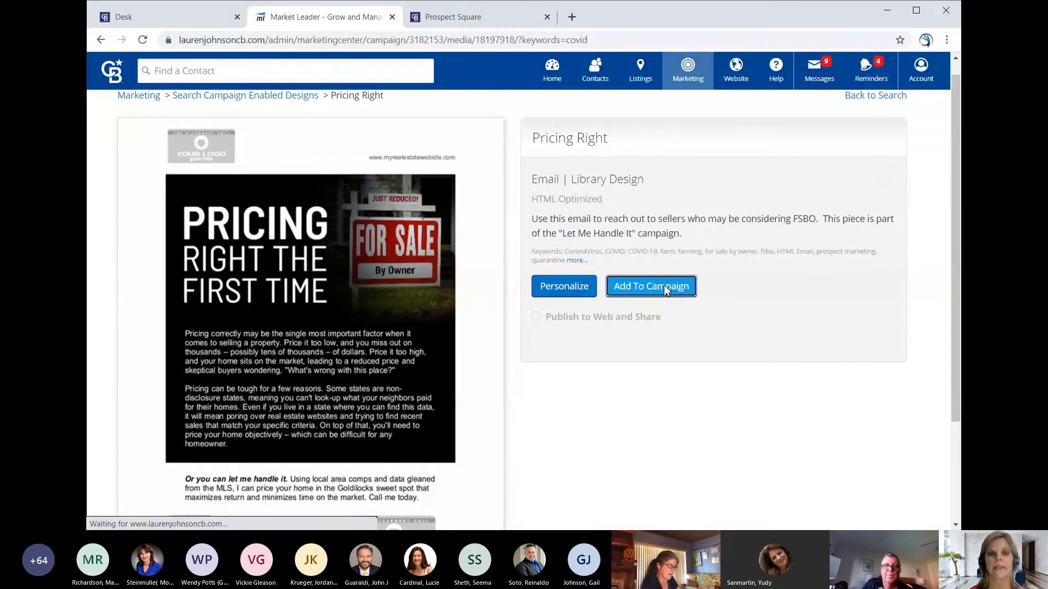
pyautogui.click(664, 285)
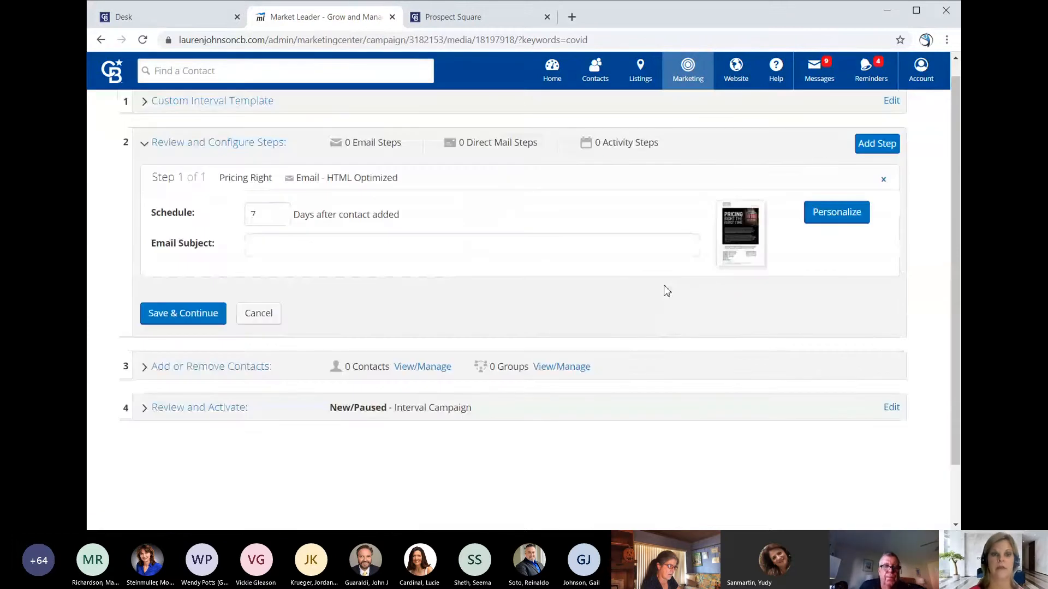
# Step: Schedule the Pricing Right step for 10 days after a contact is added and set its email subject to "Pricing Right"
pyautogui.click(402, 245)
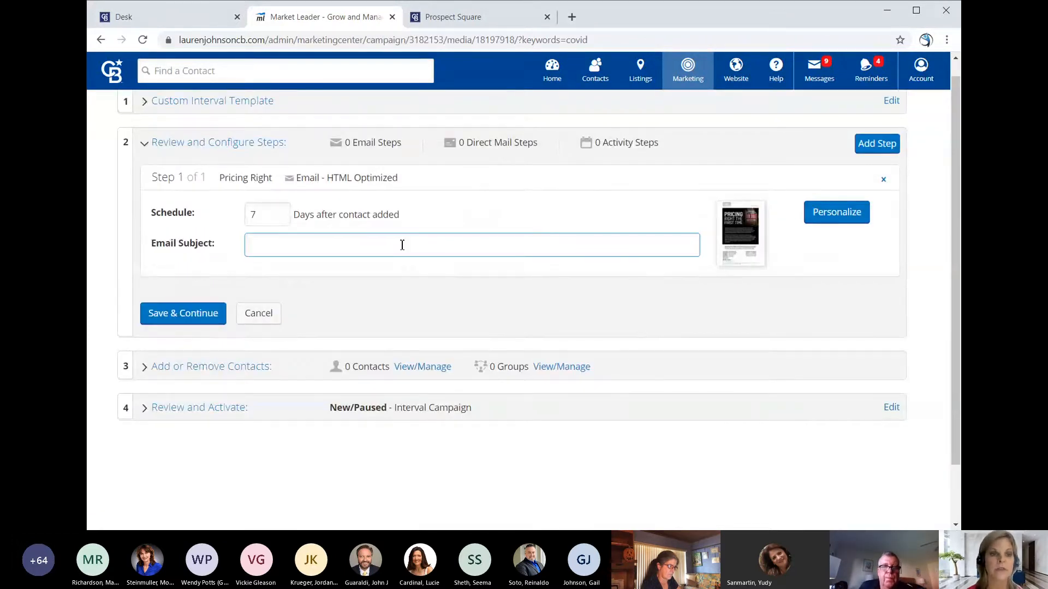
pyautogui.doubleClick(246, 218)
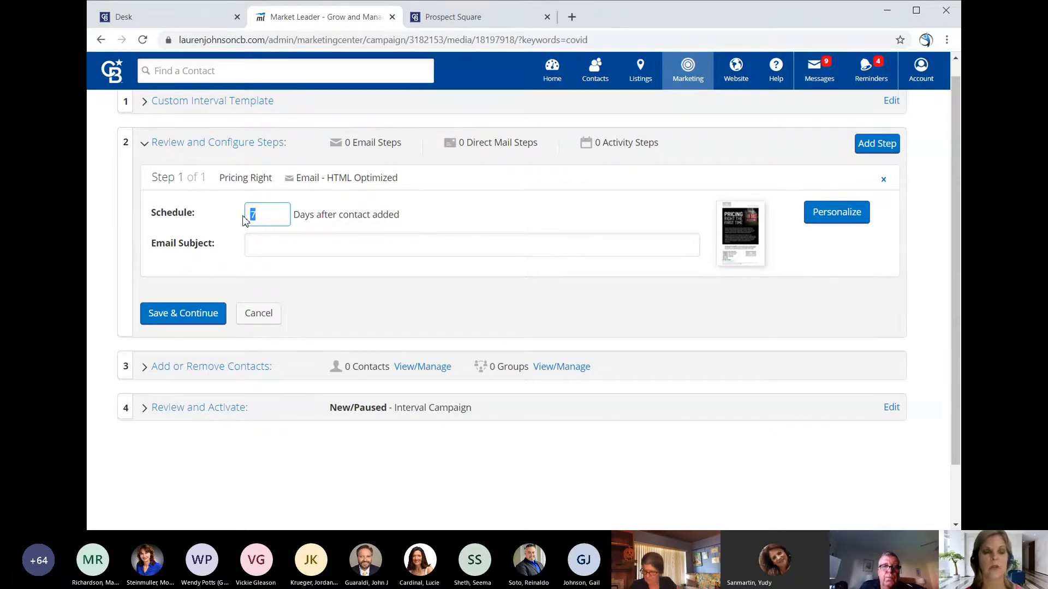
pyautogui.write('10')
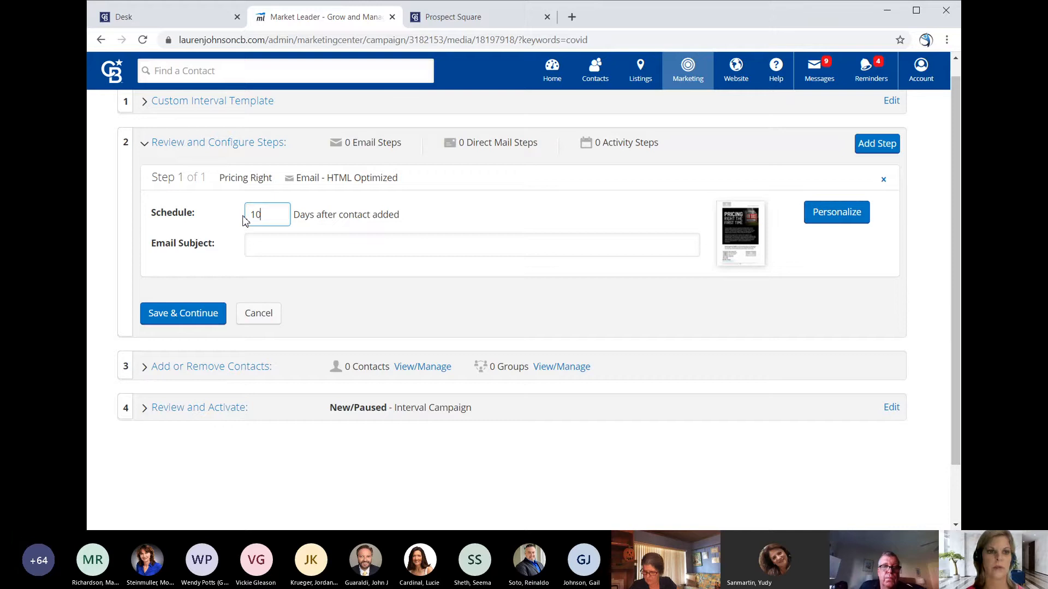
pyautogui.click(280, 244)
pyautogui.write('Pricing Right')
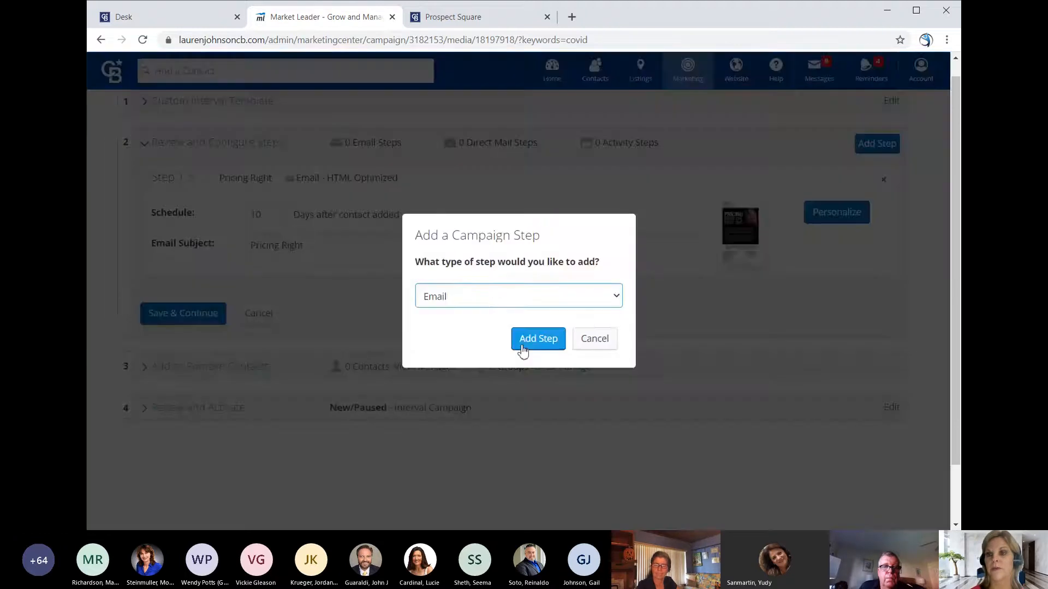
# Step: Add a second email step to the campaign using the covid design "Selling Your Home in These Challenging Times"
pyautogui.click(521, 341)
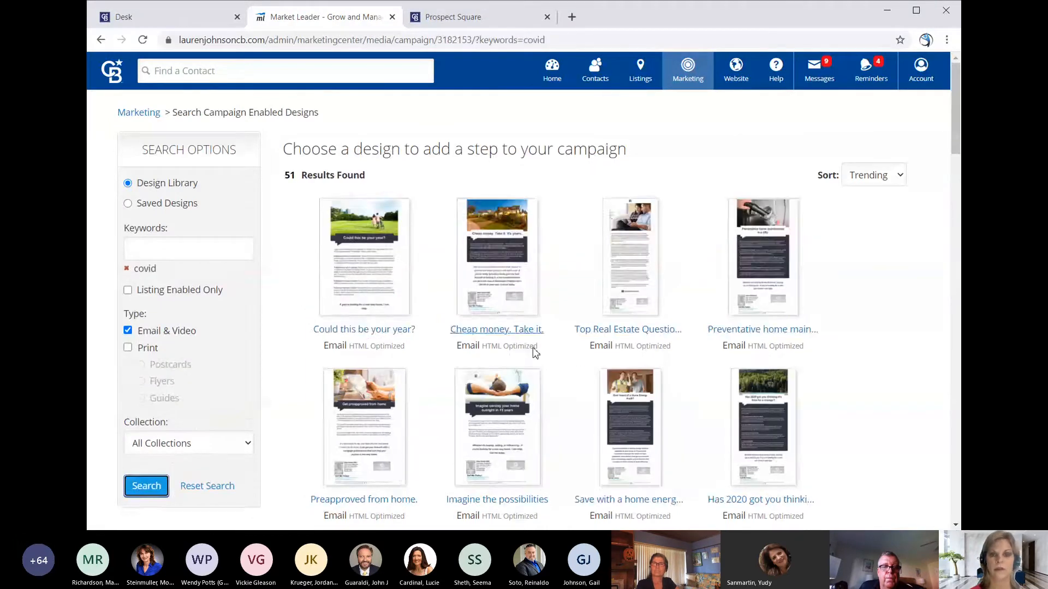
pyautogui.scroll(-3, 706, 374)
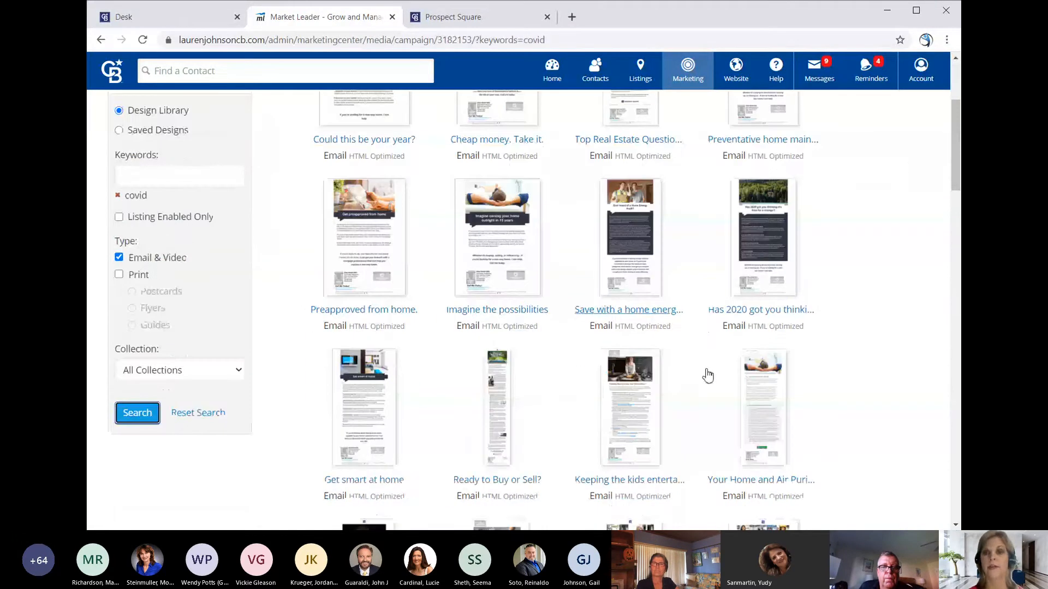
pyautogui.scroll(-5, 708, 376)
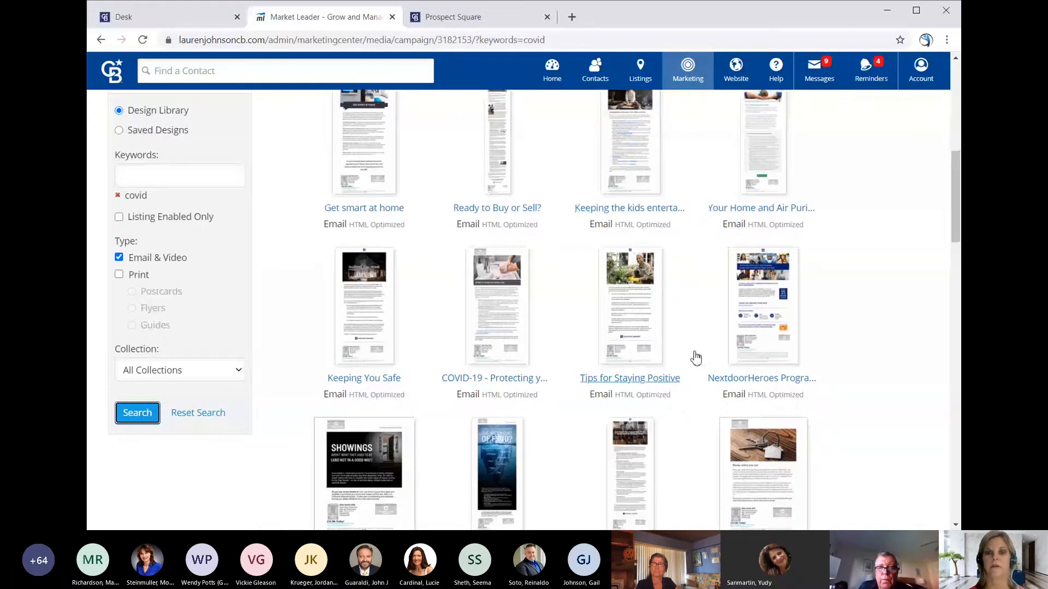
pyautogui.scroll(-10, 696, 358)
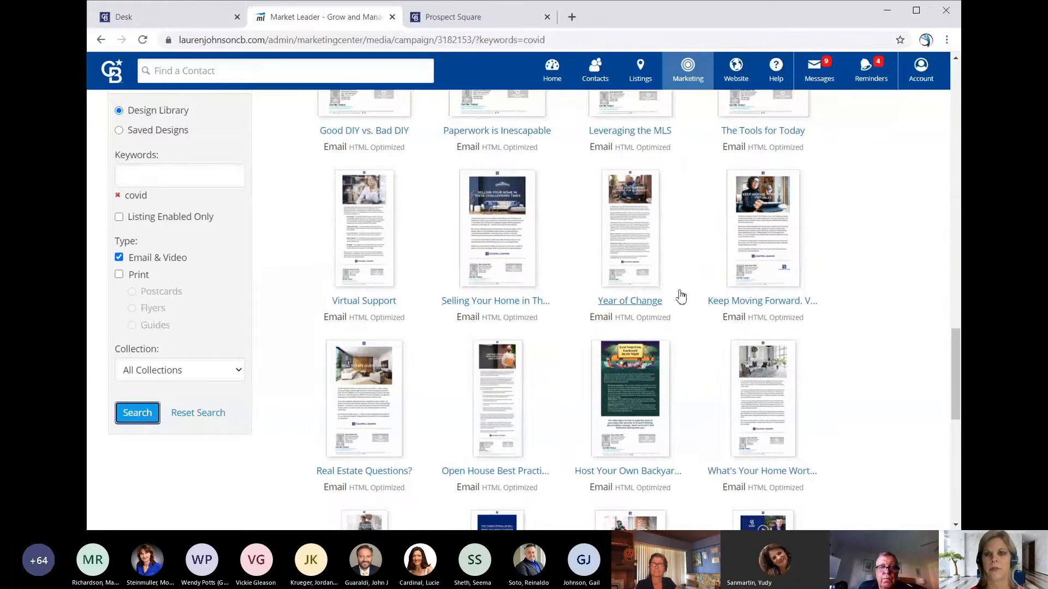
pyautogui.click(496, 225)
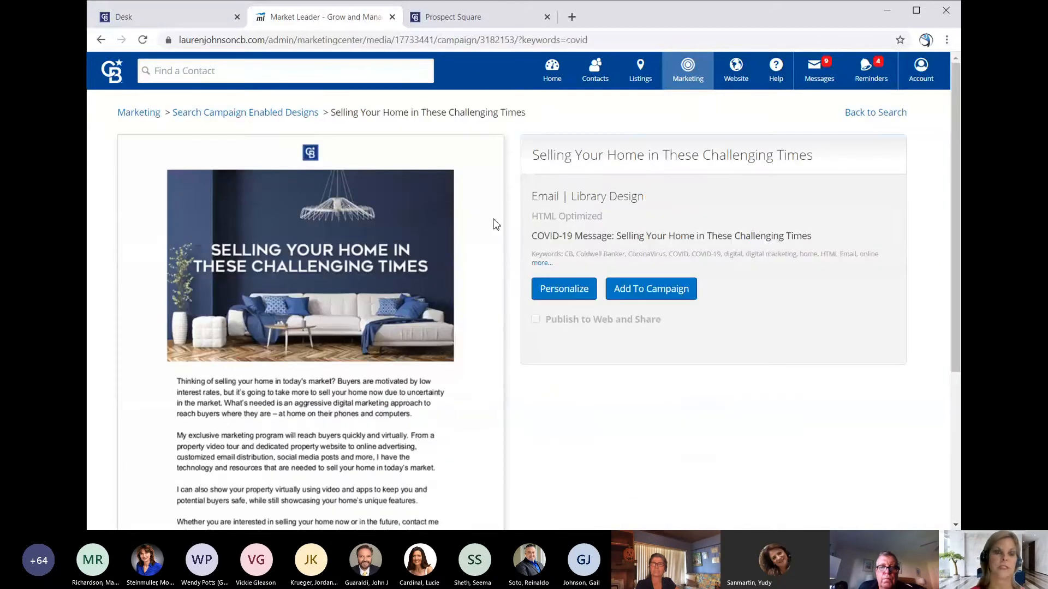
pyautogui.scroll(-3, 273, 297)
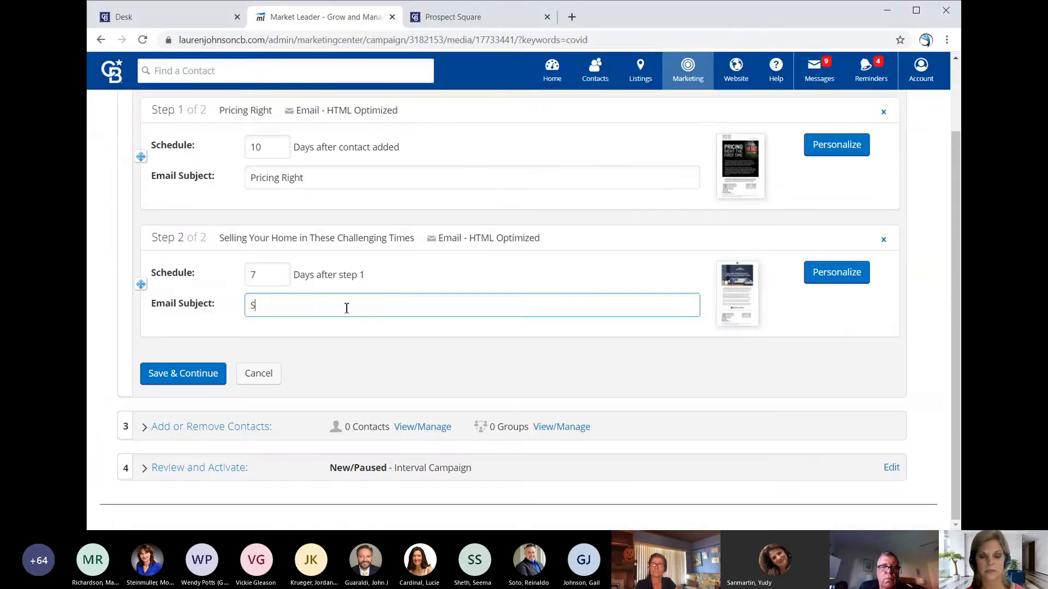
pyautogui.write('elling')
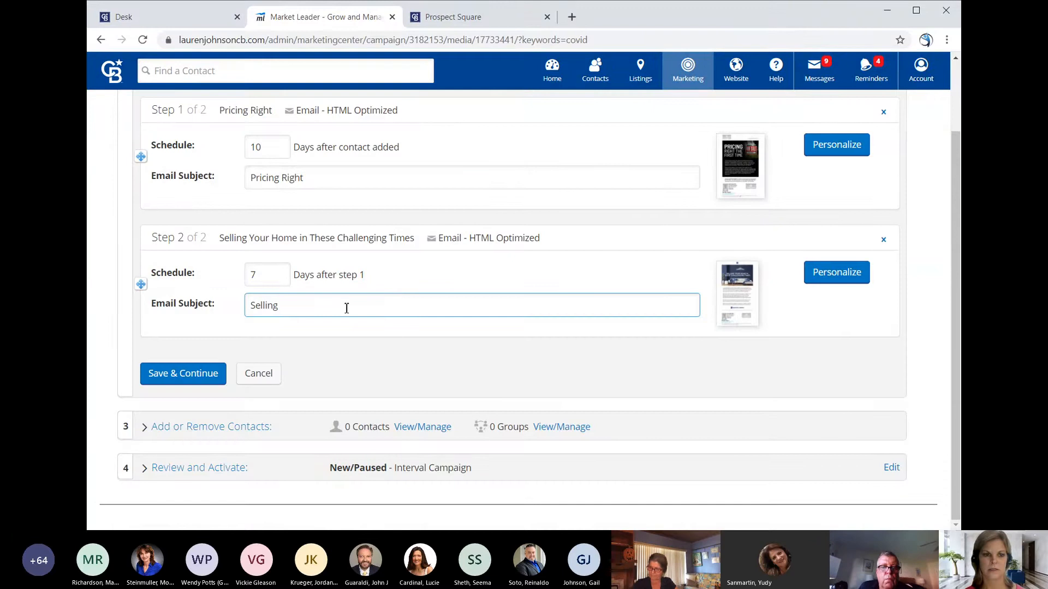
pyautogui.write(' Your Hom')
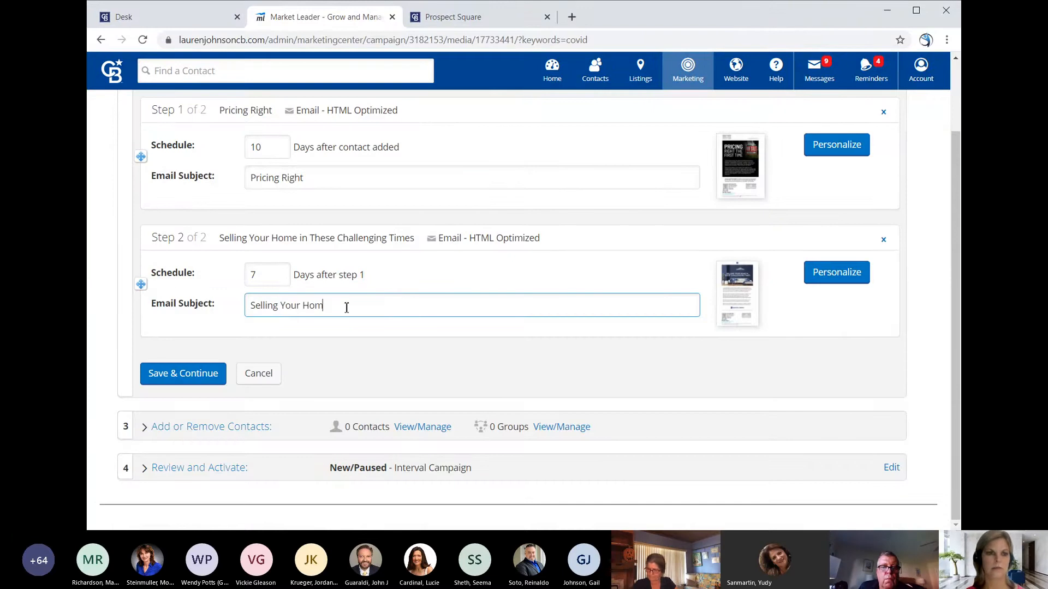
pyautogui.press('BackSpace')
pyautogui.press('BackSpace')
pyautogui.press('BackSpace')
pyautogui.press('BackSpace')
pyautogui.press('BackSpace')
pyautogui.press('BackSpace')
# Step: Set the email subject of the Selling Your Home in These Challenging Times step to "Ready to Sell?"
pyautogui.hotkey('ctrl', 'a')
pyautogui.write('Ready to ')
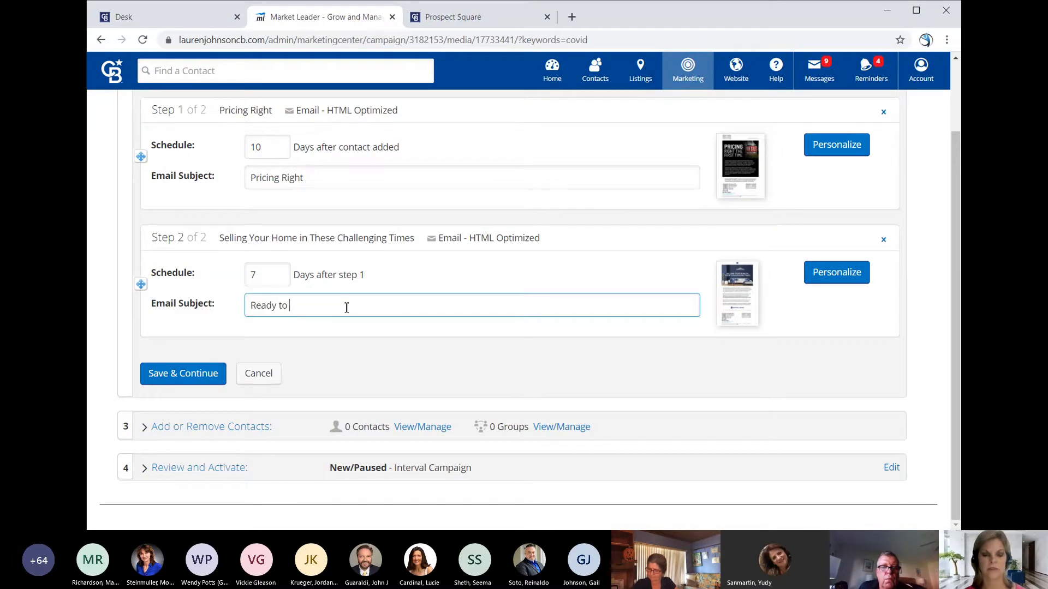
pyautogui.write('Sell?')
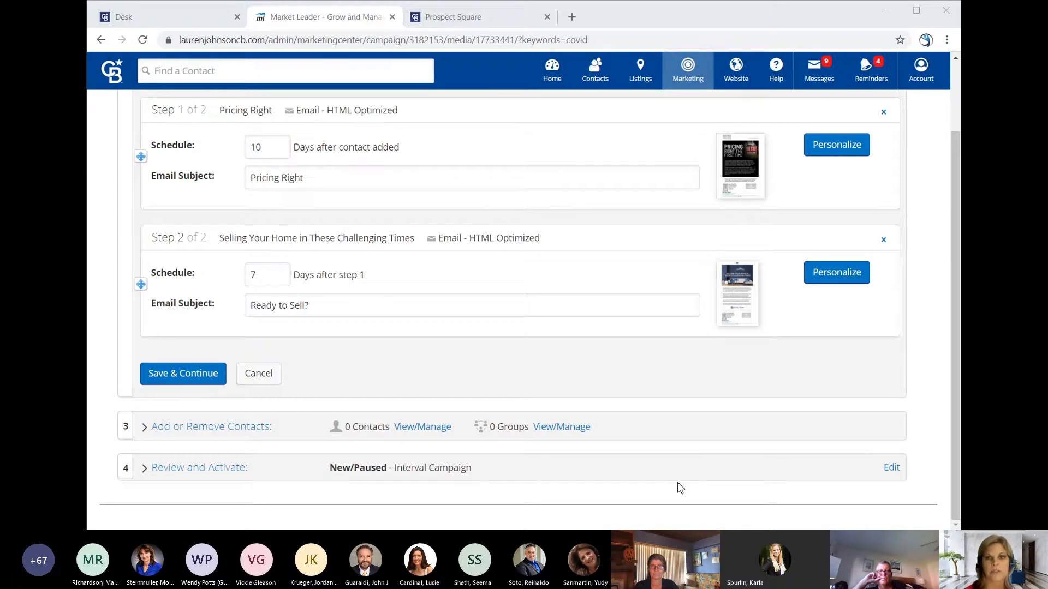
# Step: Return to the Marketing Center and browse the print guides in the Buyer Marketing Pro collection
pyautogui.scroll(3, 681, 488)
pyautogui.click(692, 79)
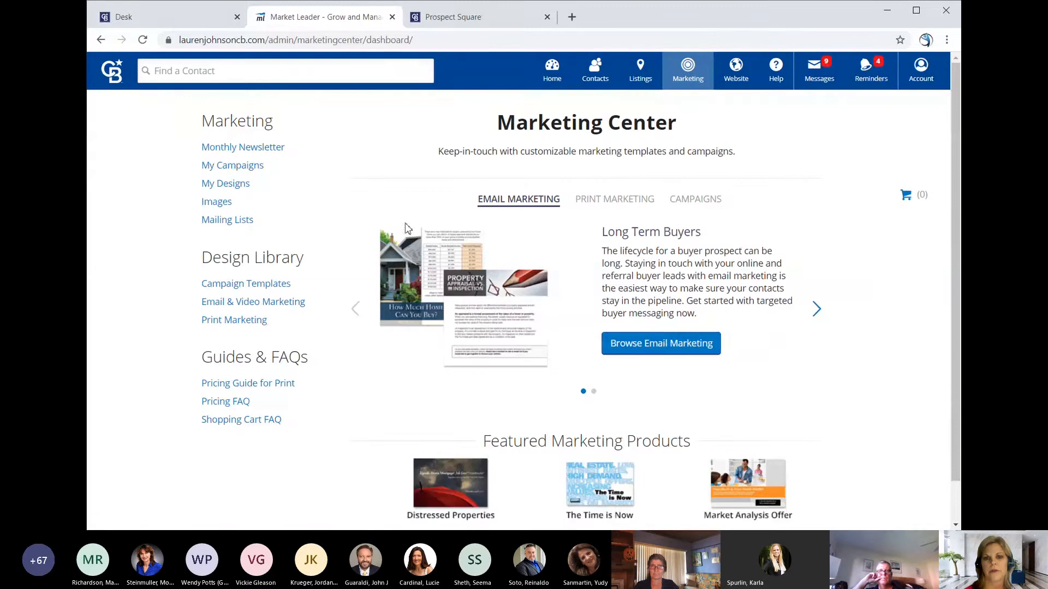
pyautogui.click(649, 354)
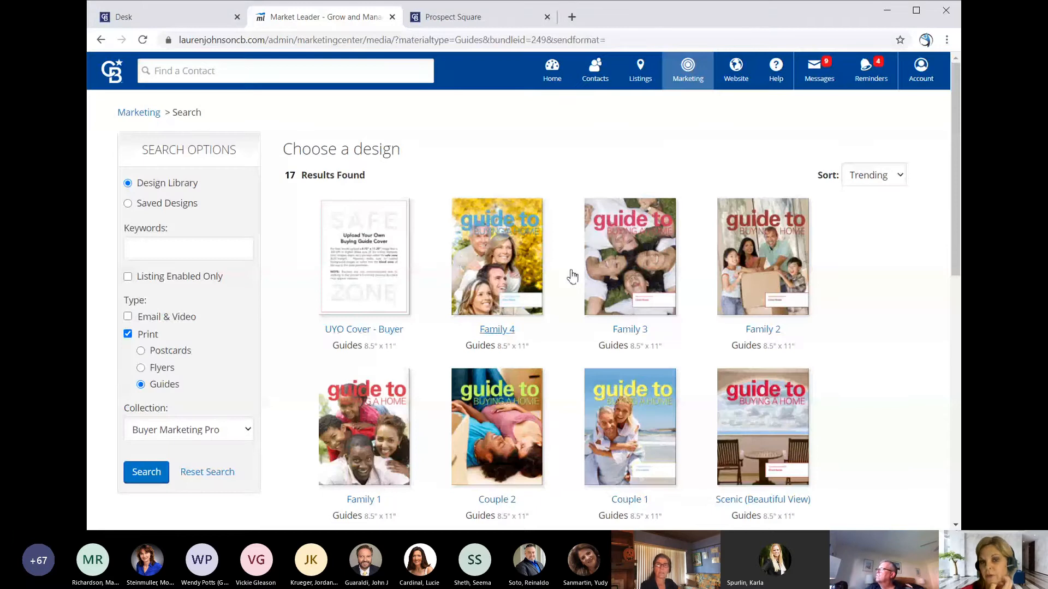
pyautogui.scroll(-3, 544, 292)
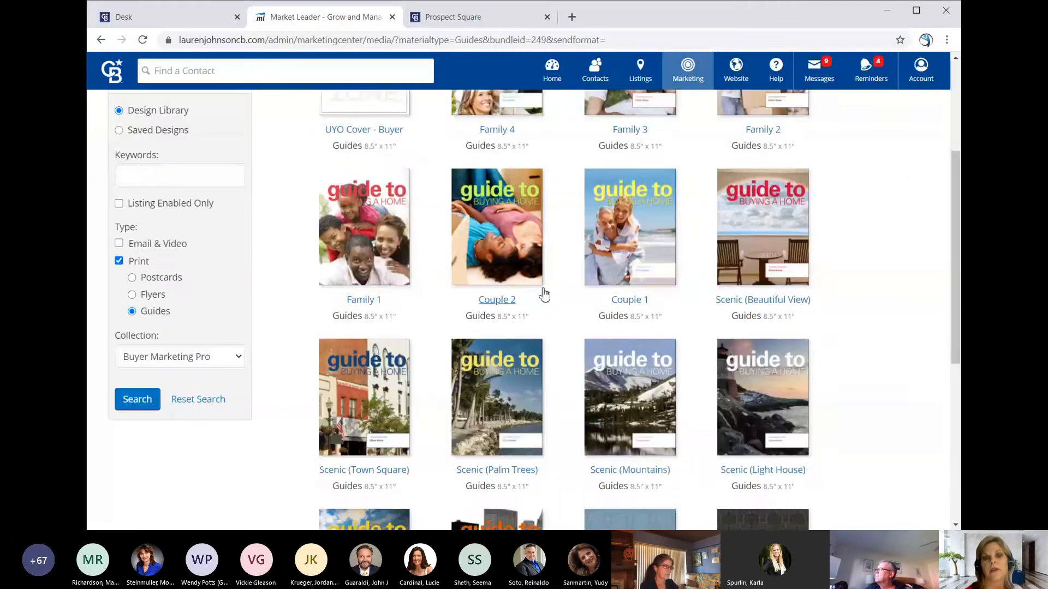
pyautogui.scroll(-4, 545, 295)
pyautogui.scroll(5, 528, 290)
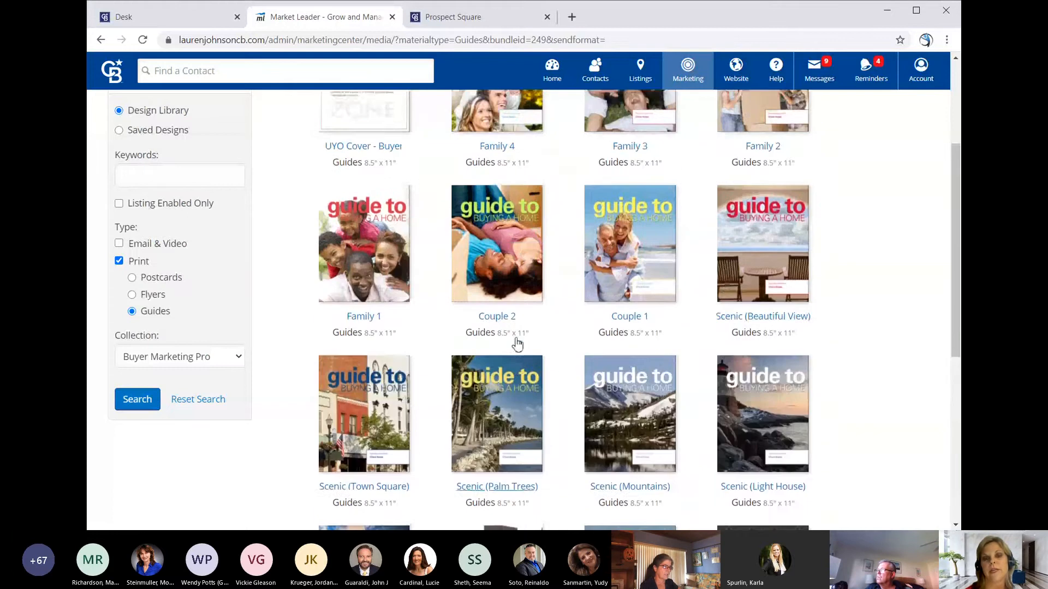
# Step: Open the Couple 2 home-buying guide for personalizing, save it as "Couple 44", and exit the editor
pyautogui.click(521, 296)
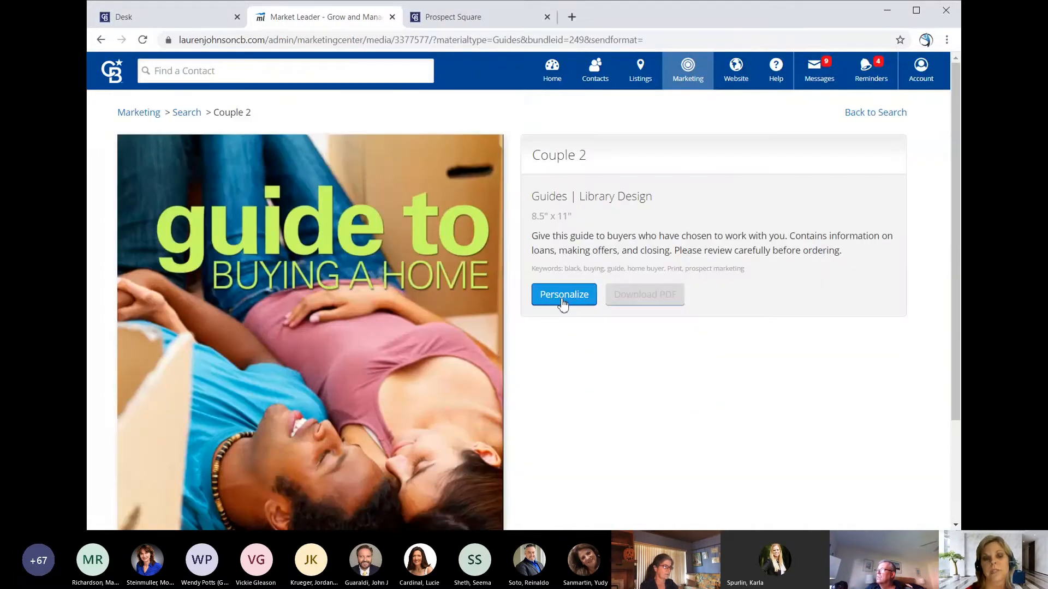
pyautogui.click(563, 300)
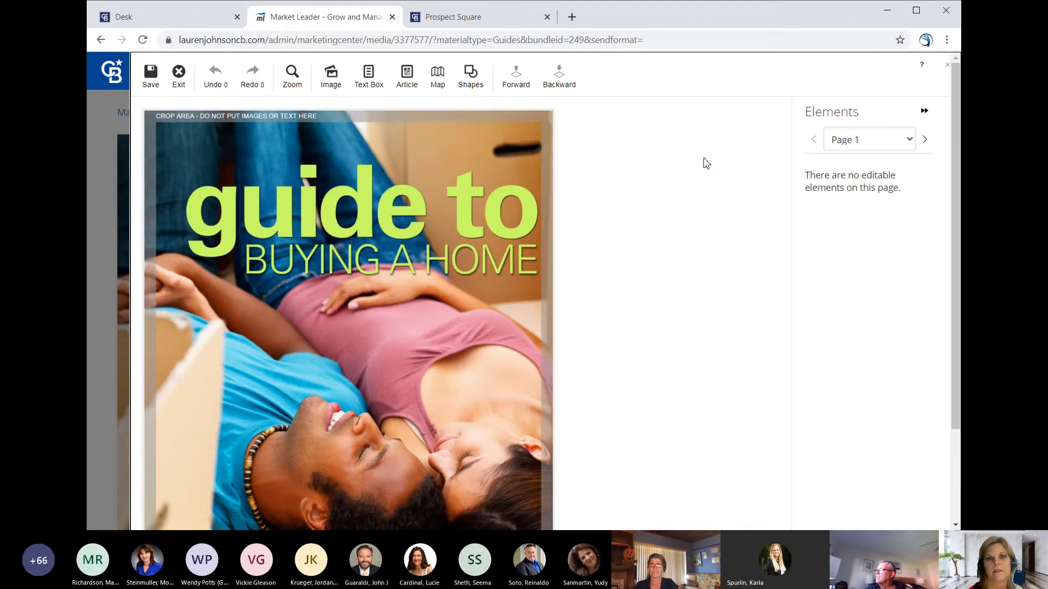
pyautogui.click(151, 77)
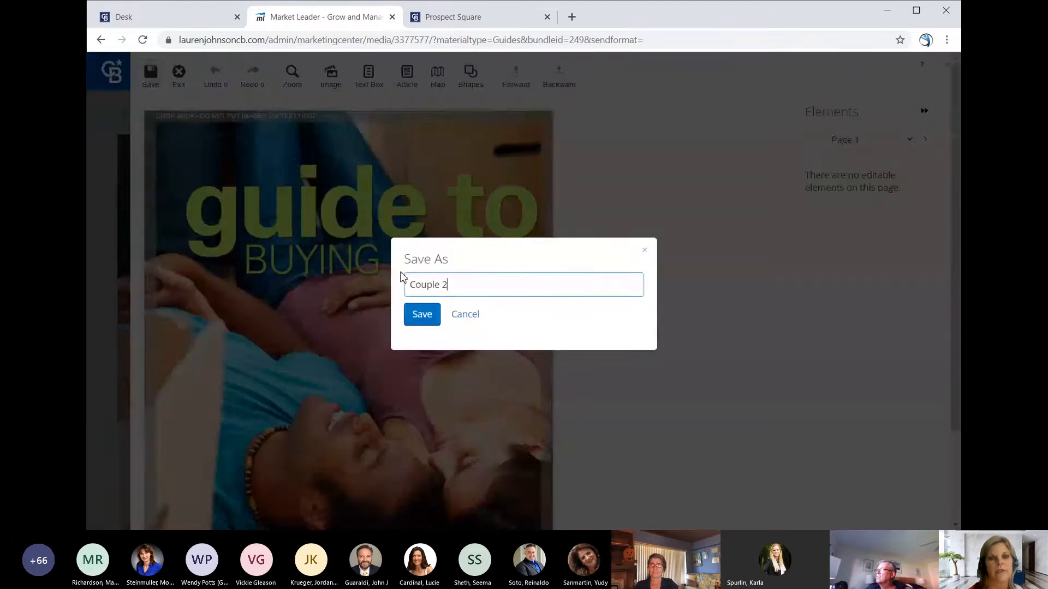
pyautogui.press('BackSpace')
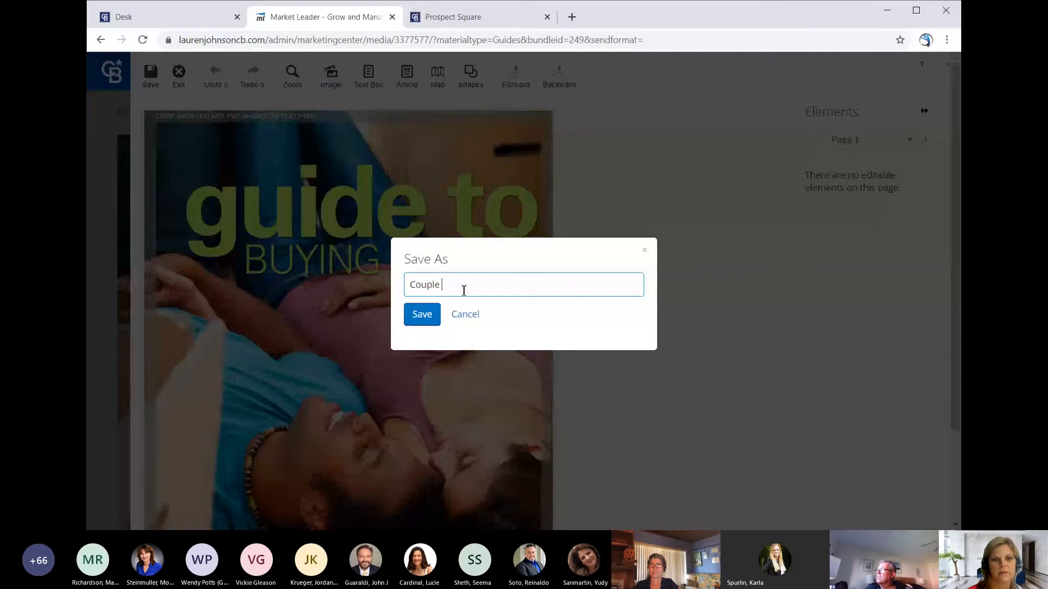
pyautogui.write('44')
pyautogui.click(421, 322)
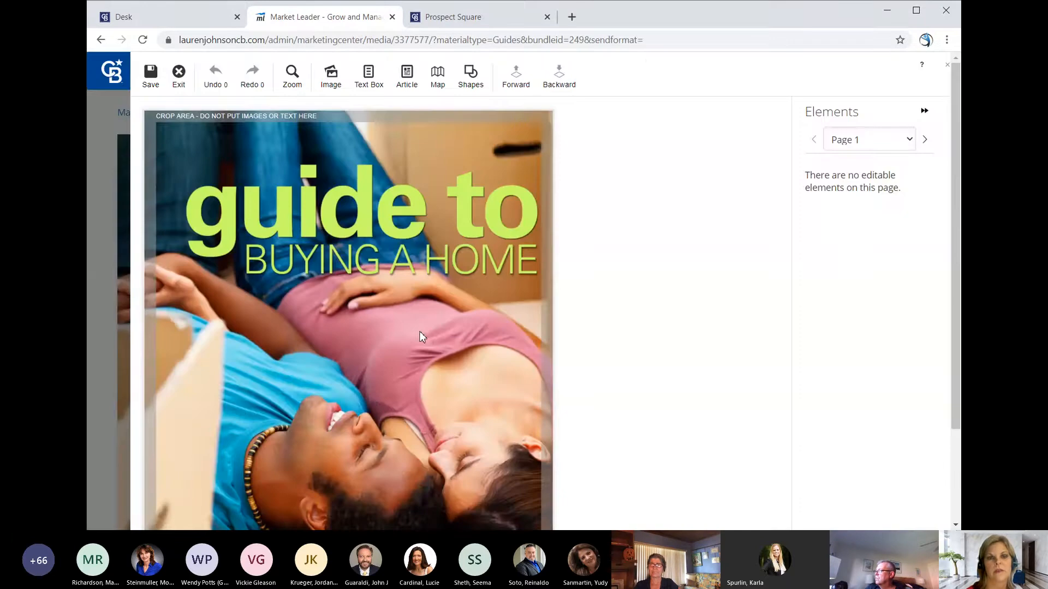
pyautogui.click(179, 75)
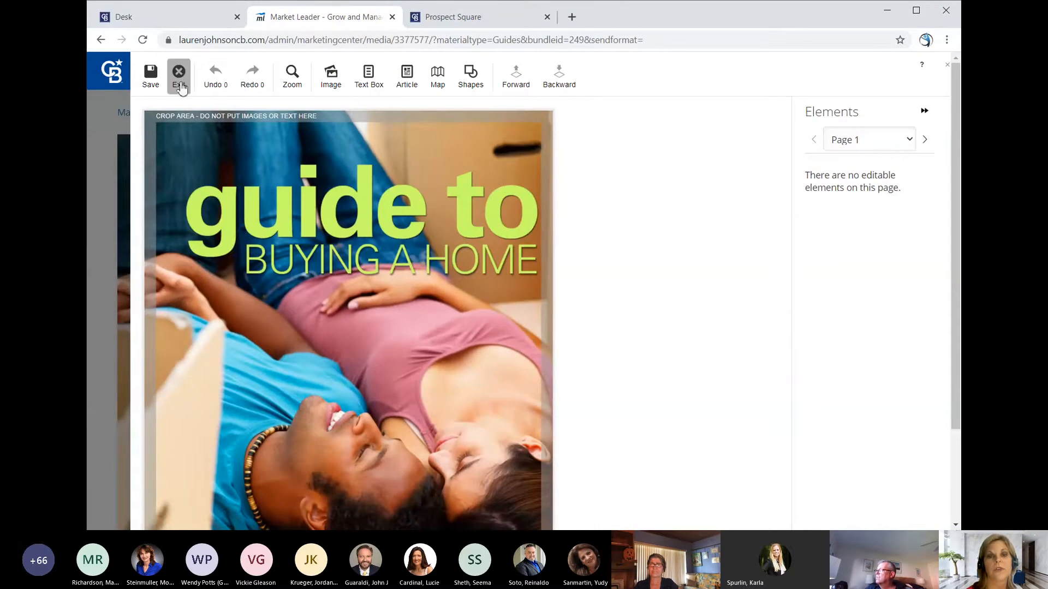
# Step: Download the Couple 44 guide as a PDF and open the downloaded file
pyautogui.click(633, 297)
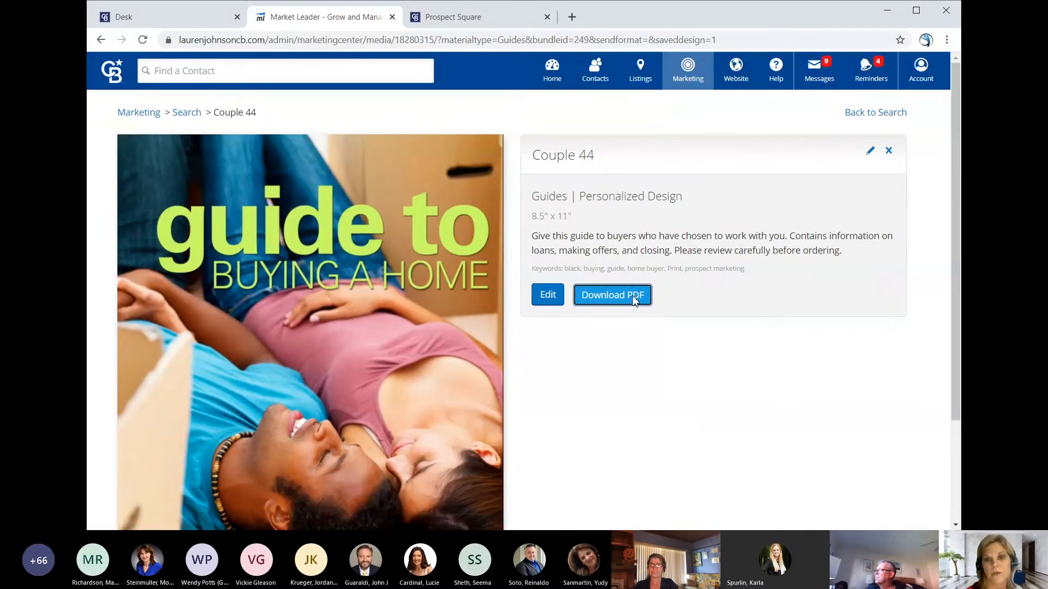
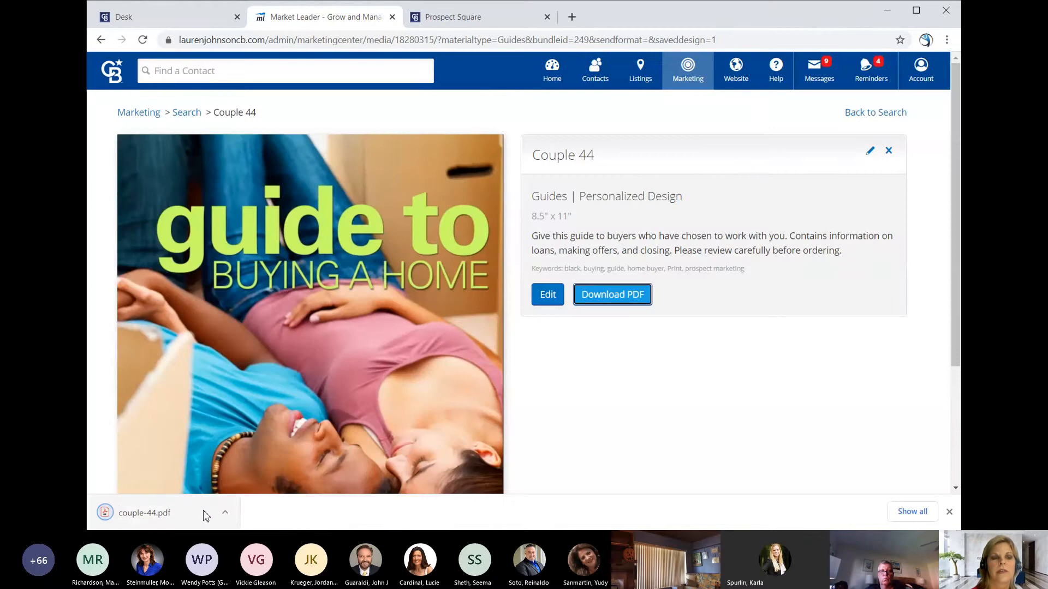
pyautogui.click(152, 509)
pyautogui.rightClick(542, 255)
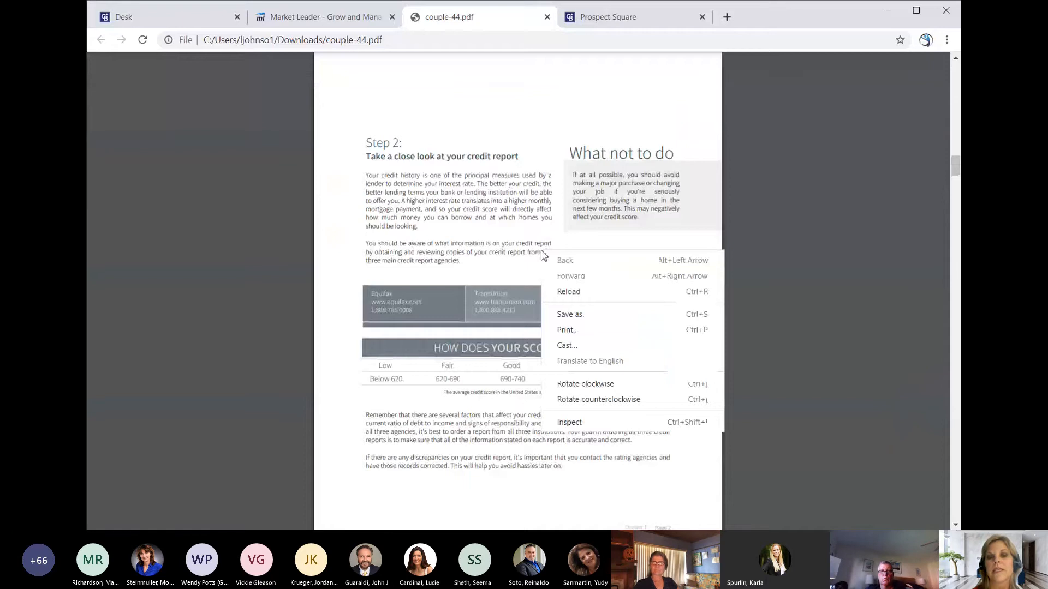
# Step: Look through the home-buying guide PDF, from the credit report and loan chapters to the closing page with the agent's contact details
pyautogui.scroll(-10, 557, 332)
pyautogui.scroll(-15, 557, 331)
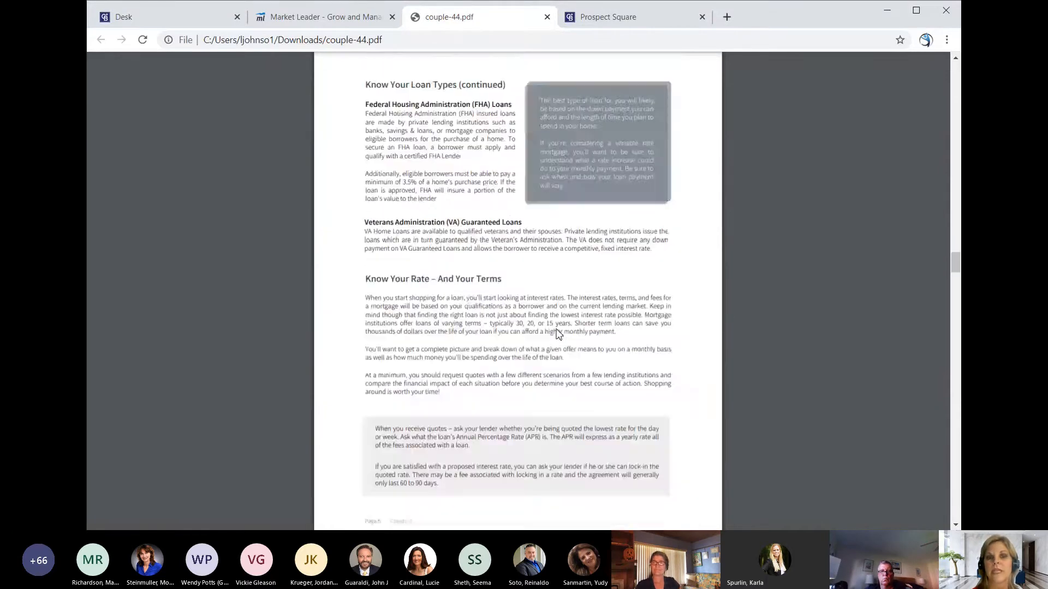
pyautogui.scroll(-3, 557, 333)
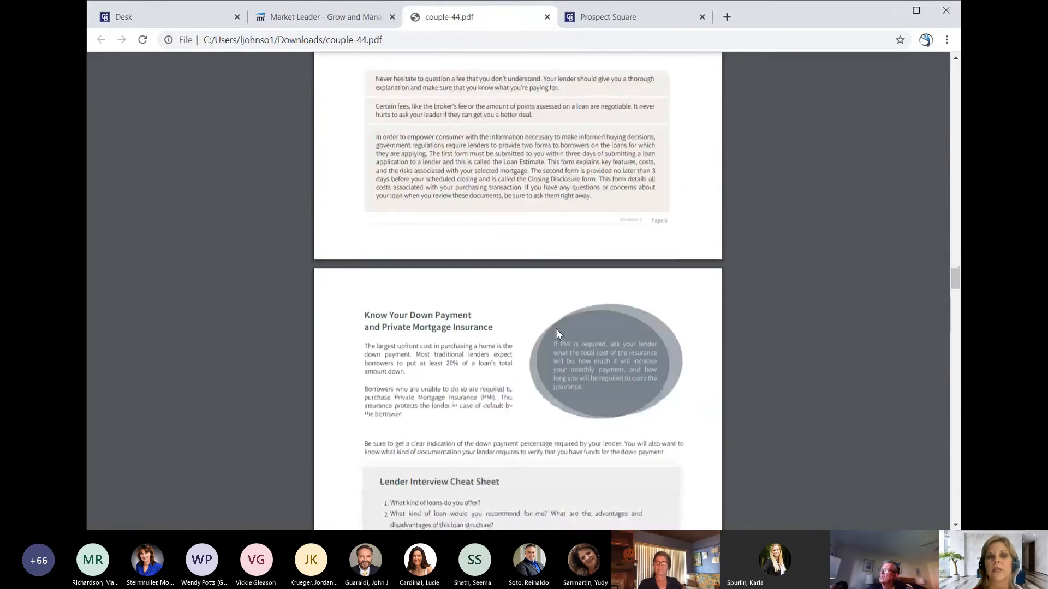
pyautogui.scroll(-20, 558, 333)
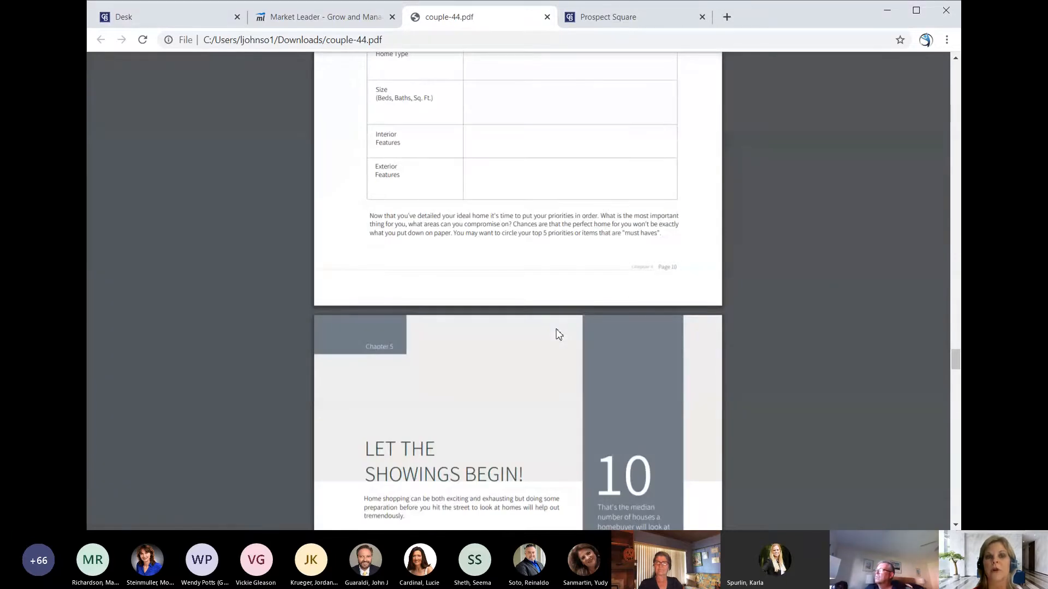
pyautogui.scroll(-15, 559, 335)
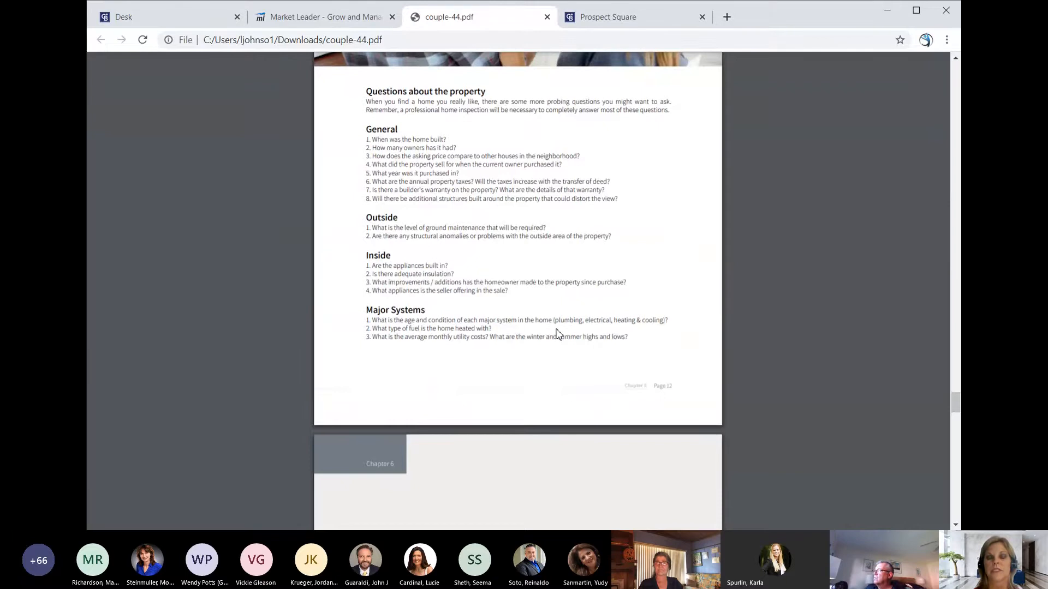
pyautogui.scroll(-14, 557, 332)
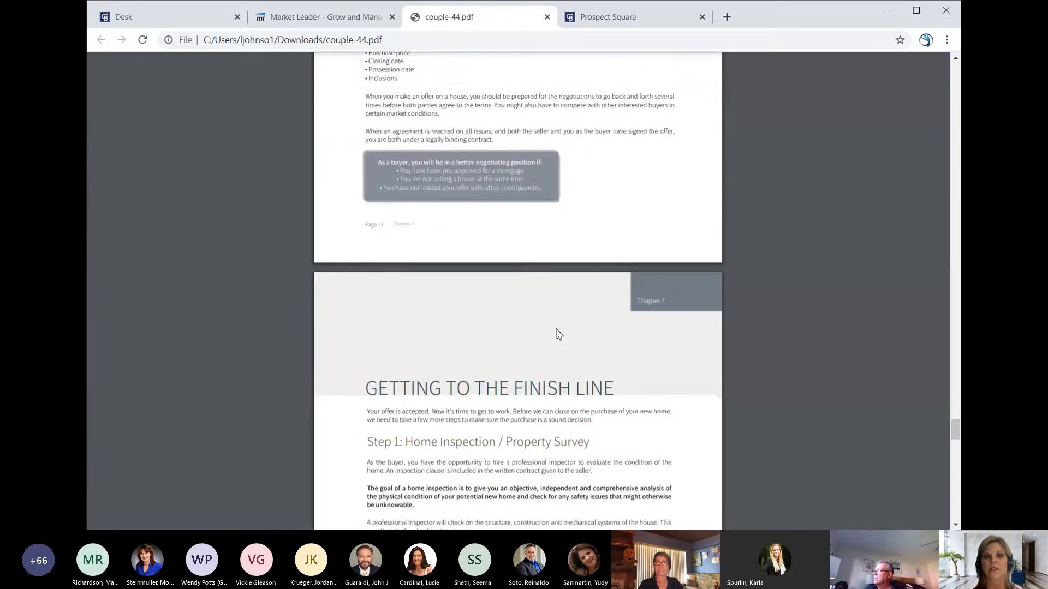
pyautogui.scroll(-20, 559, 334)
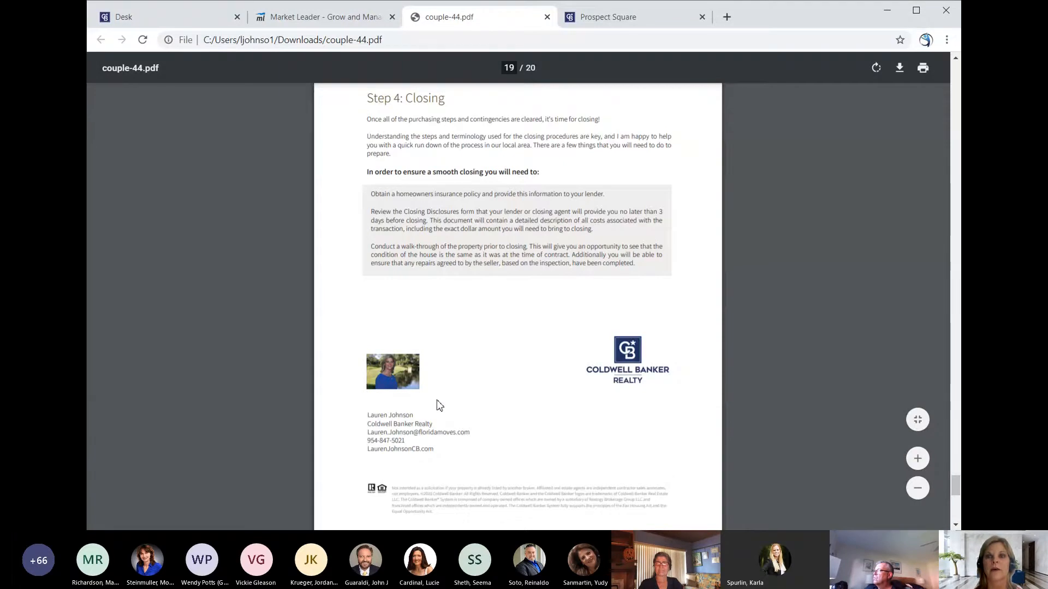
# Step: Try to save a copy of the open guide PDF as couple-44.pdf
pyautogui.moveTo(955, 485); pyautogui.dragTo(955, 229)
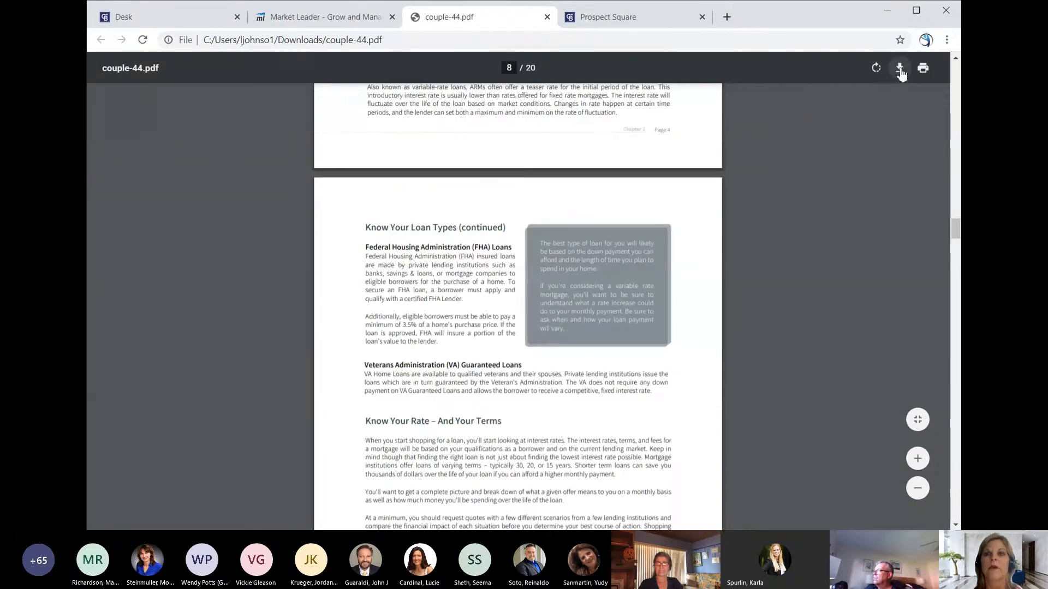
pyautogui.click(899, 70)
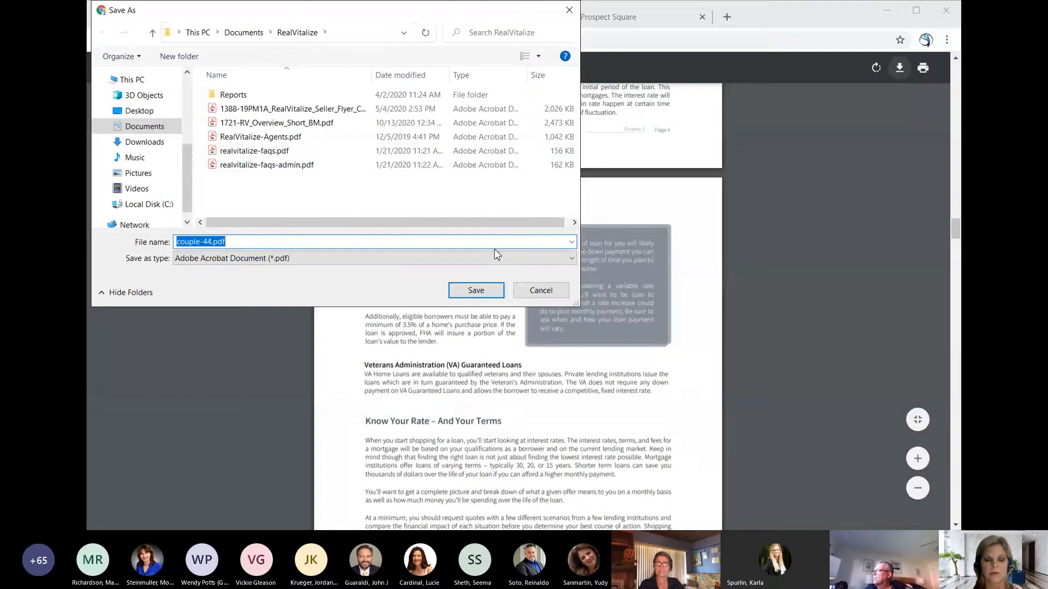
pyautogui.press('Return')
# Step: Search the web for Dropbox in a new browser tab, view its official business page, and go to the dropbox.com home page
pyautogui.hotkey('ctrl', 't')
pyautogui.write('dropbox.xo')
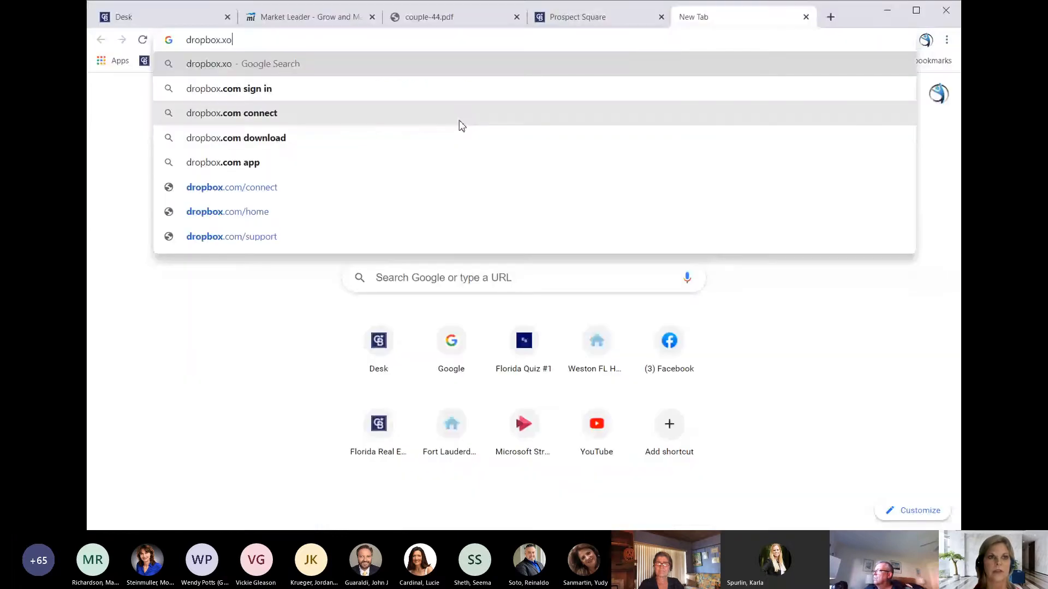
pyautogui.write('m')
pyautogui.press('Return')
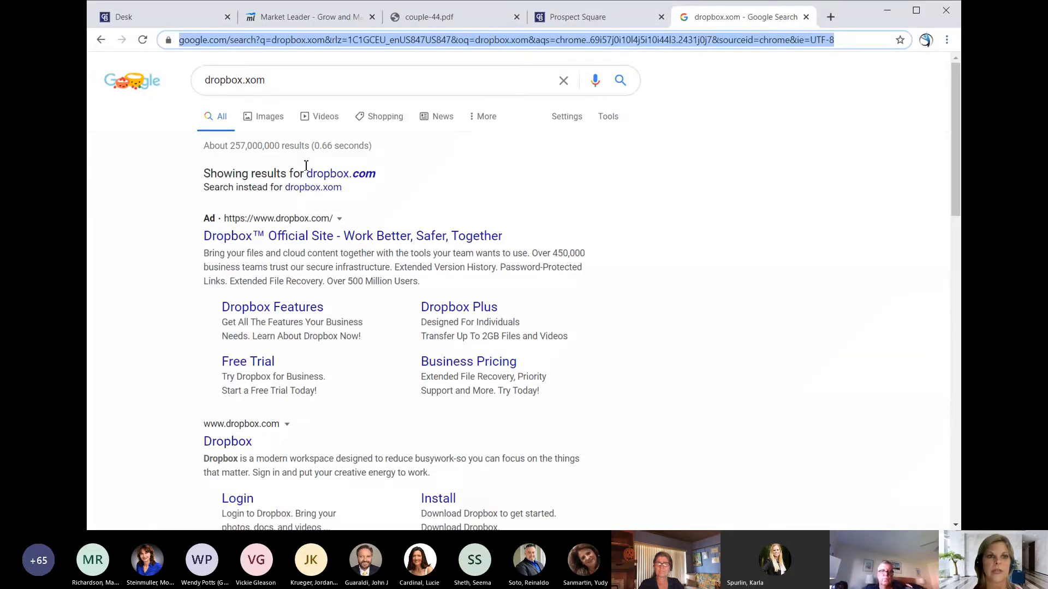
pyautogui.click(331, 235)
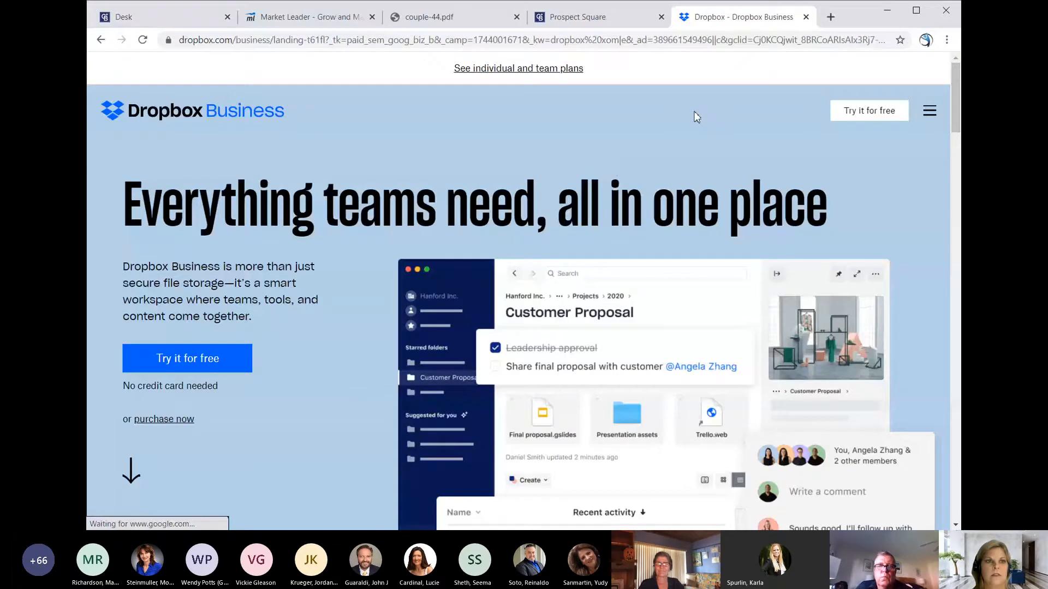
pyautogui.scroll(-8, 692, 114)
pyautogui.click(263, 43)
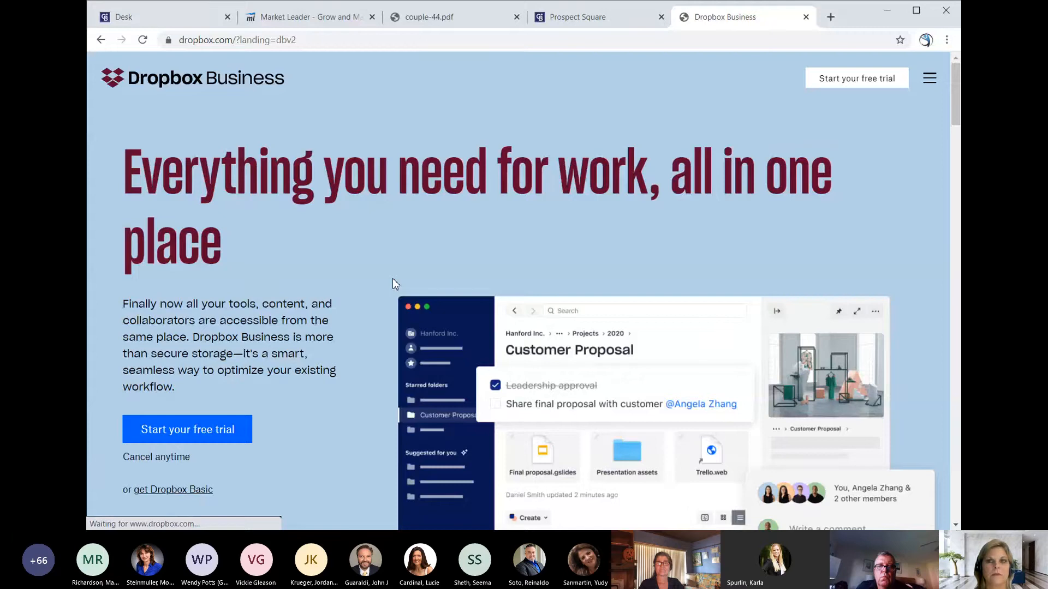
# Step: Open the Dropbox Business landing page, look it over down to the footer links, and go to its purchase page
pyautogui.click(319, 35)
pyautogui.write('www.dropbo')
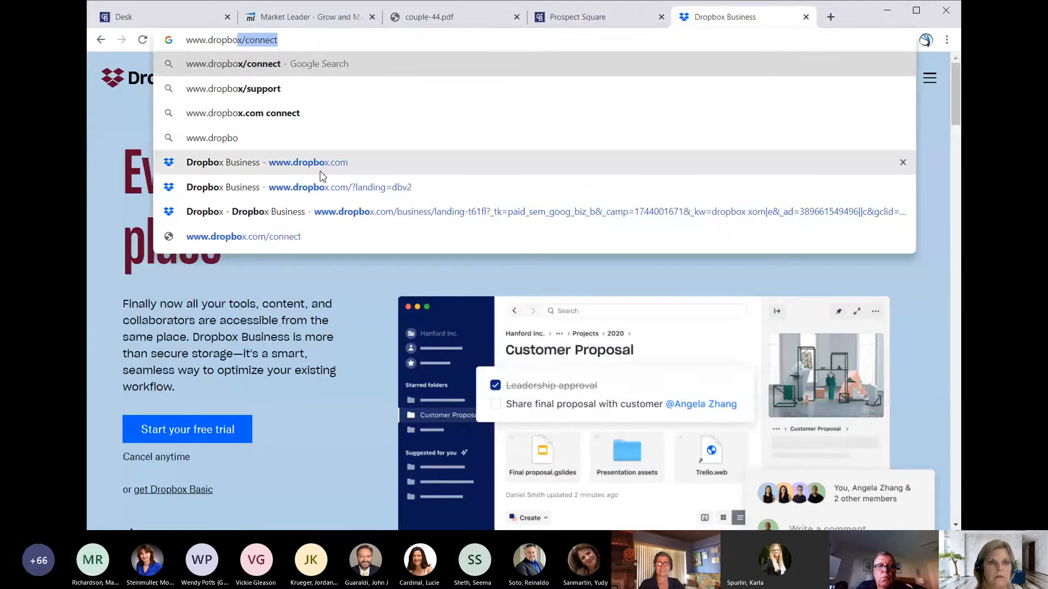
pyautogui.click(339, 212)
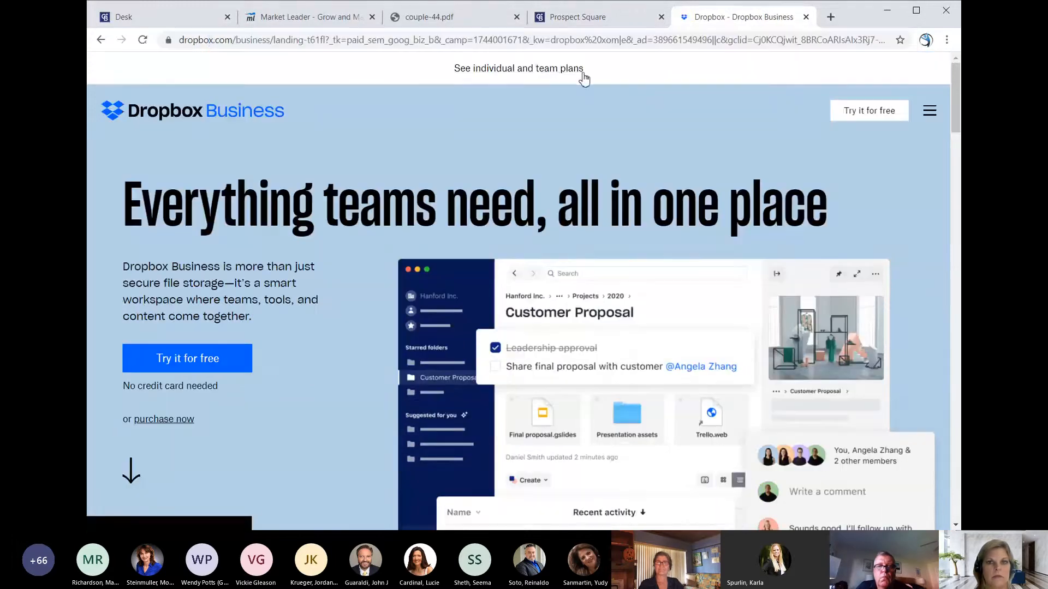
pyautogui.scroll(-5, 722, 211)
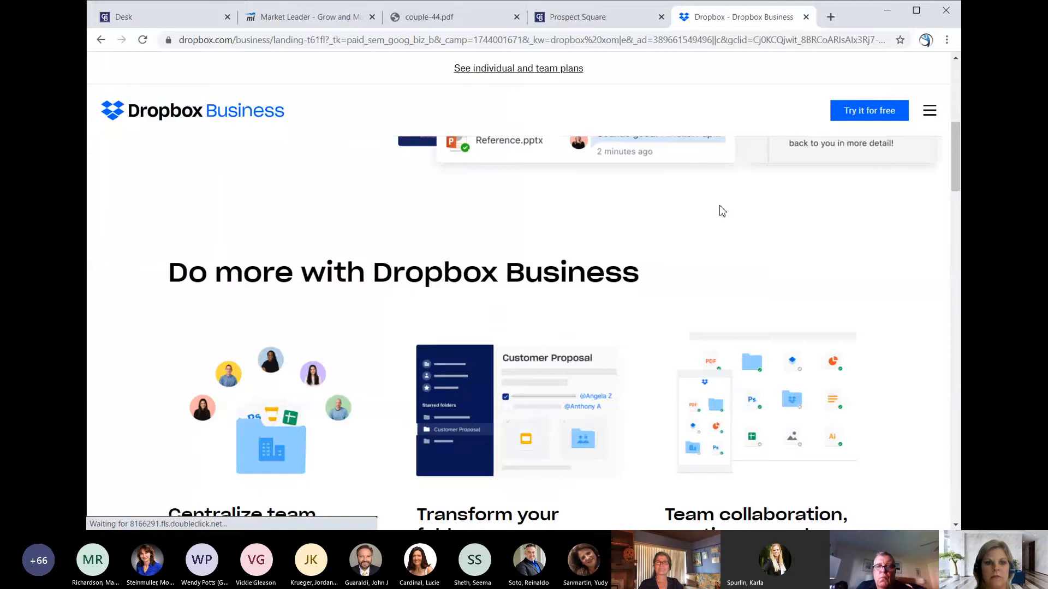
pyautogui.scroll(-20, 419, 291)
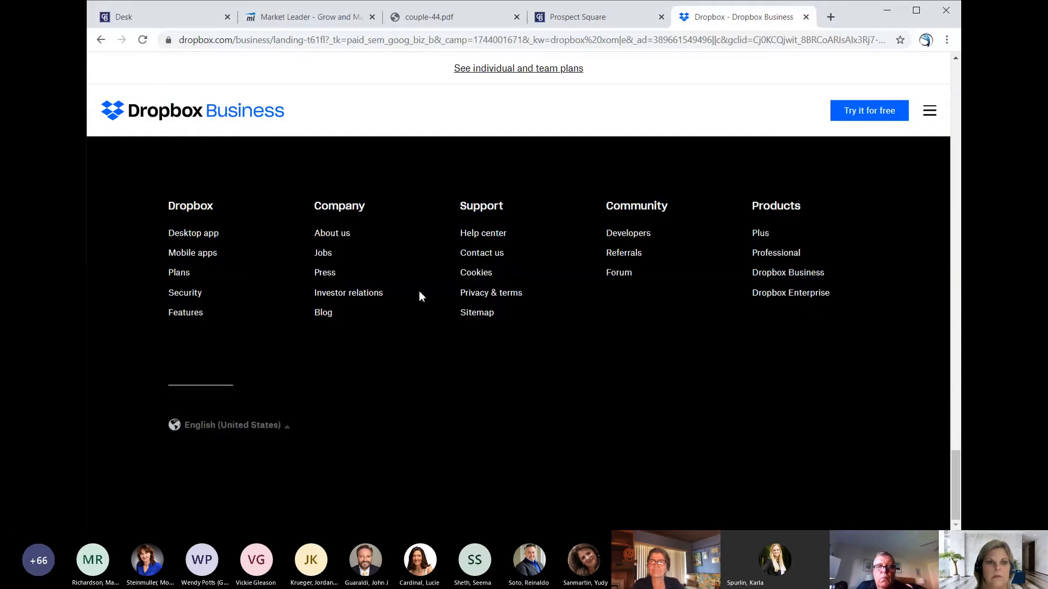
pyautogui.scroll(20, 419, 295)
pyautogui.scroll(10, 140, 454)
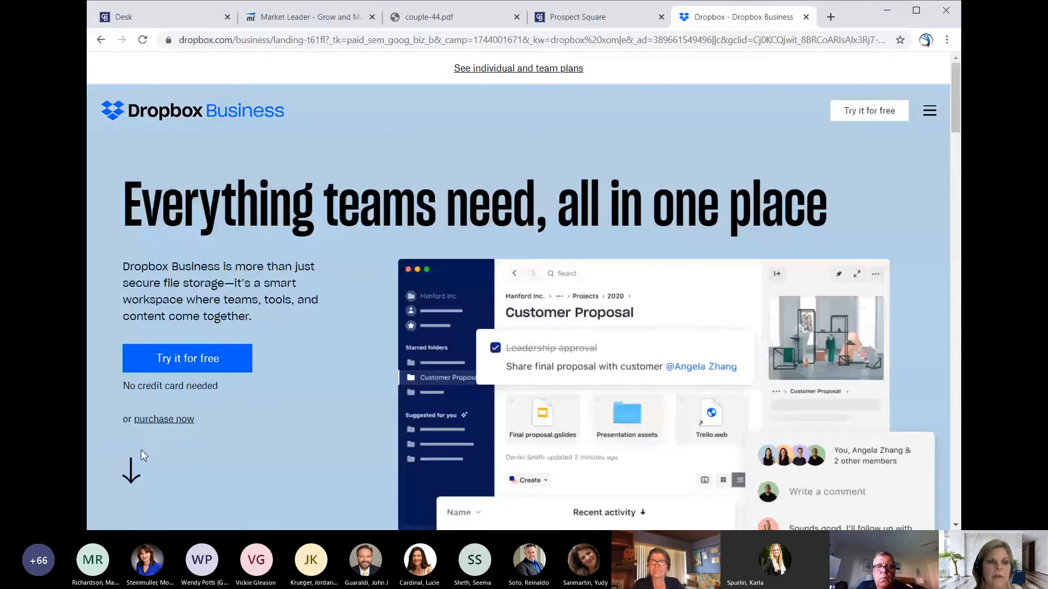
pyautogui.click(161, 424)
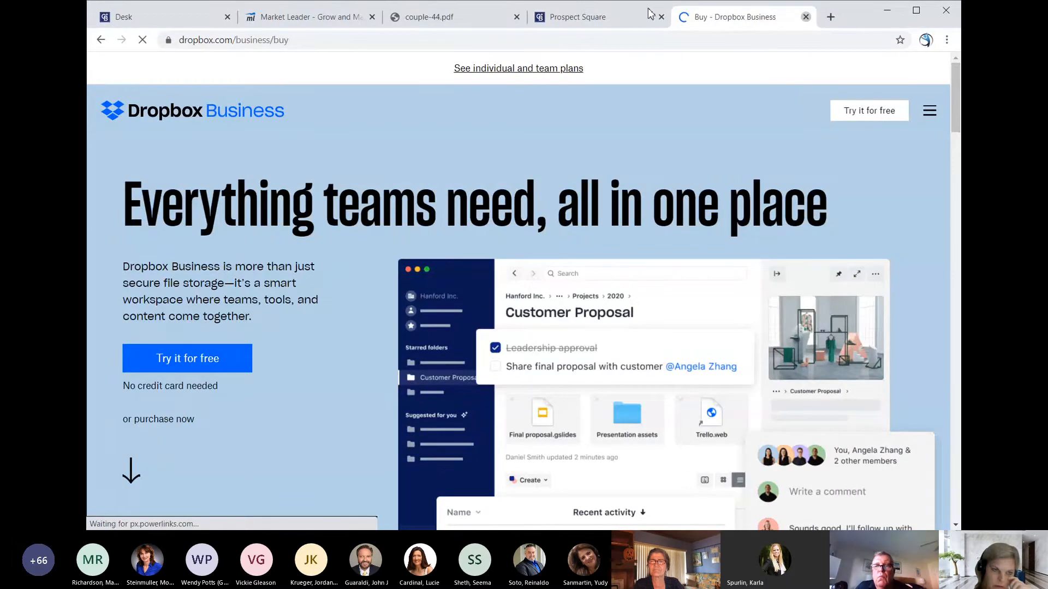
# Step: Close the Dropbox and couple-44.pdf browser tabs and return to the Marketing Center in Market Leader
pyautogui.hotkey('ctrl', 'w')
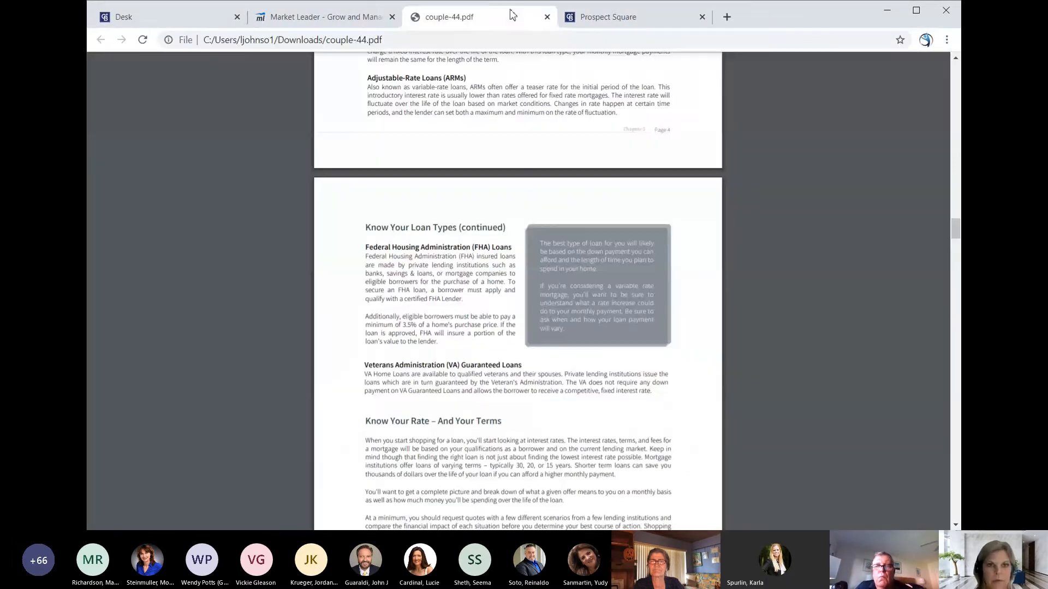
pyautogui.click(548, 17)
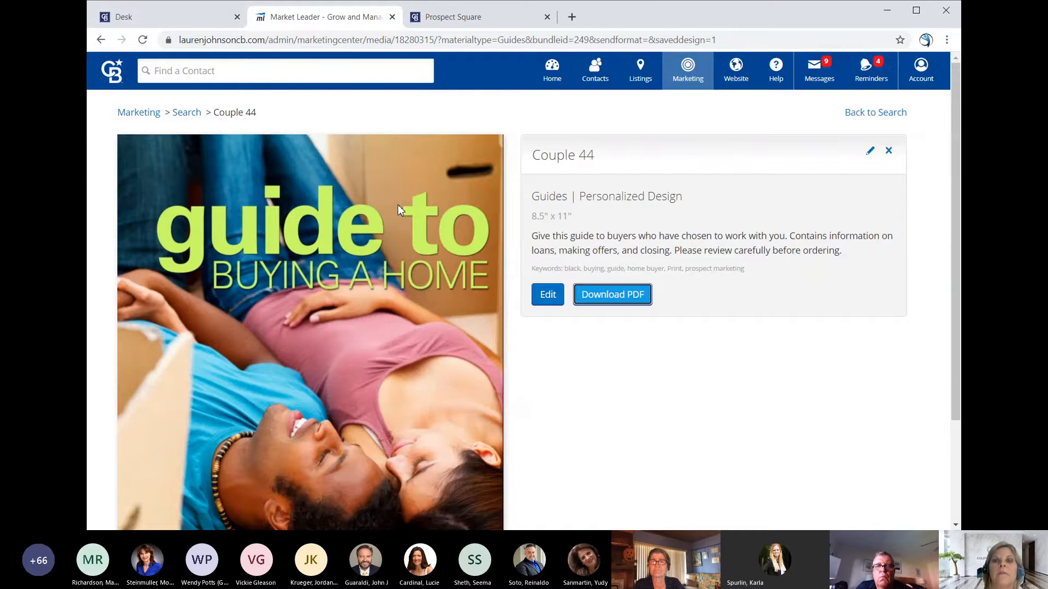
pyautogui.click(688, 70)
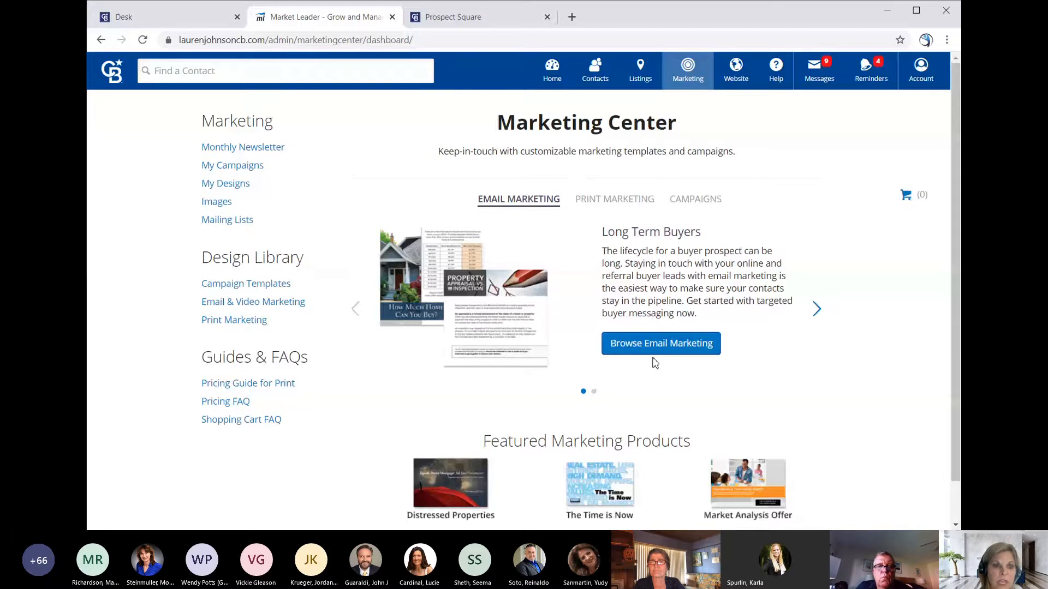
# Step: Browse email marketing for long-term buyers and search the Design Library for Email & Video designs in the Buyer Marketing Pro collection
pyautogui.click(658, 352)
pyautogui.click(128, 334)
pyautogui.click(128, 335)
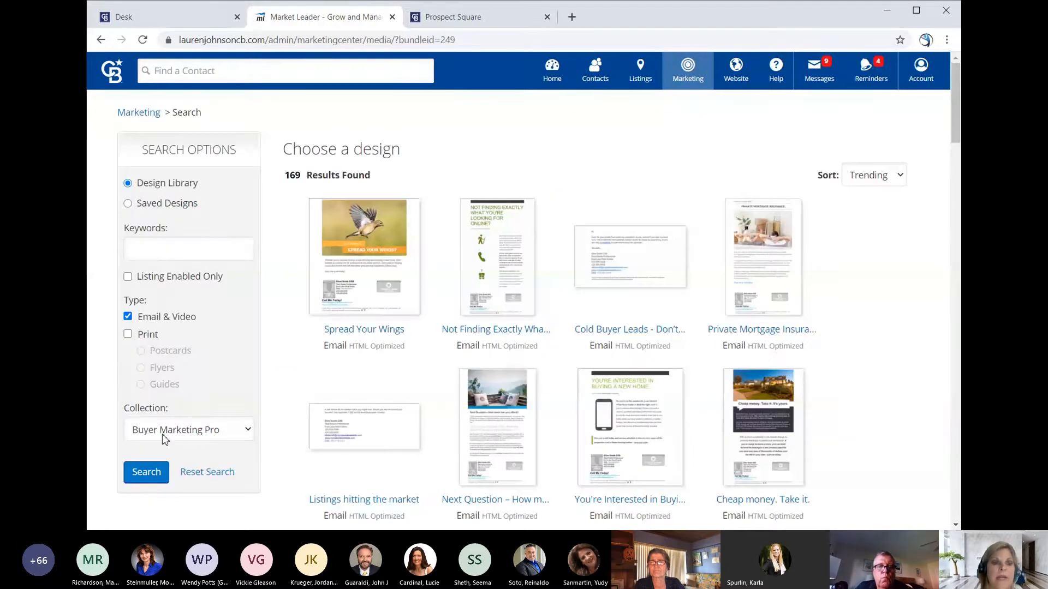
pyautogui.click(145, 472)
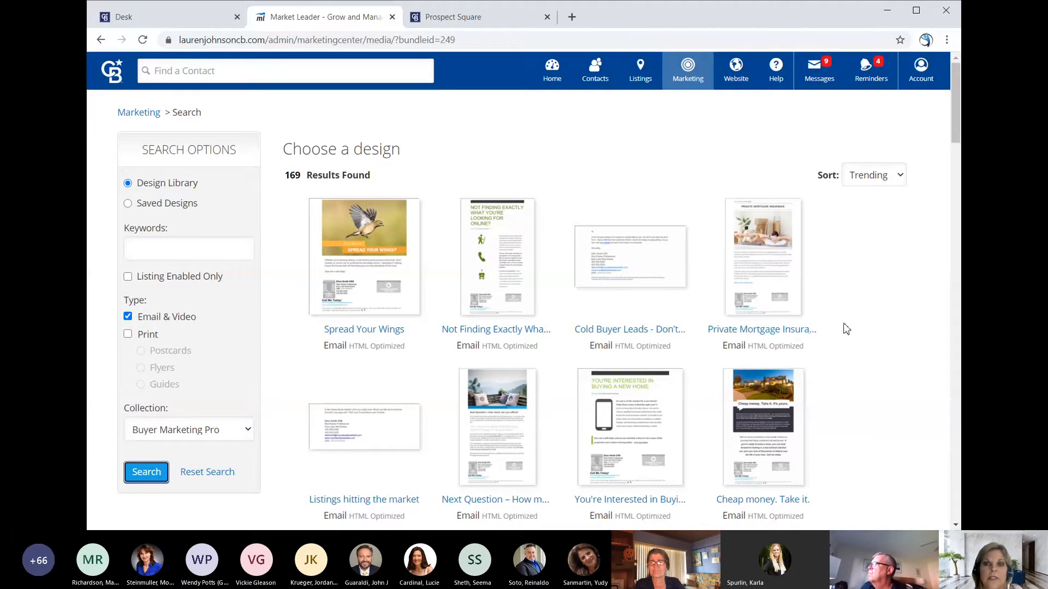
# Step: Look through the Buyer Marketing Pro email designs to see which topics and styles are offered
pyautogui.scroll(-3, 846, 329)
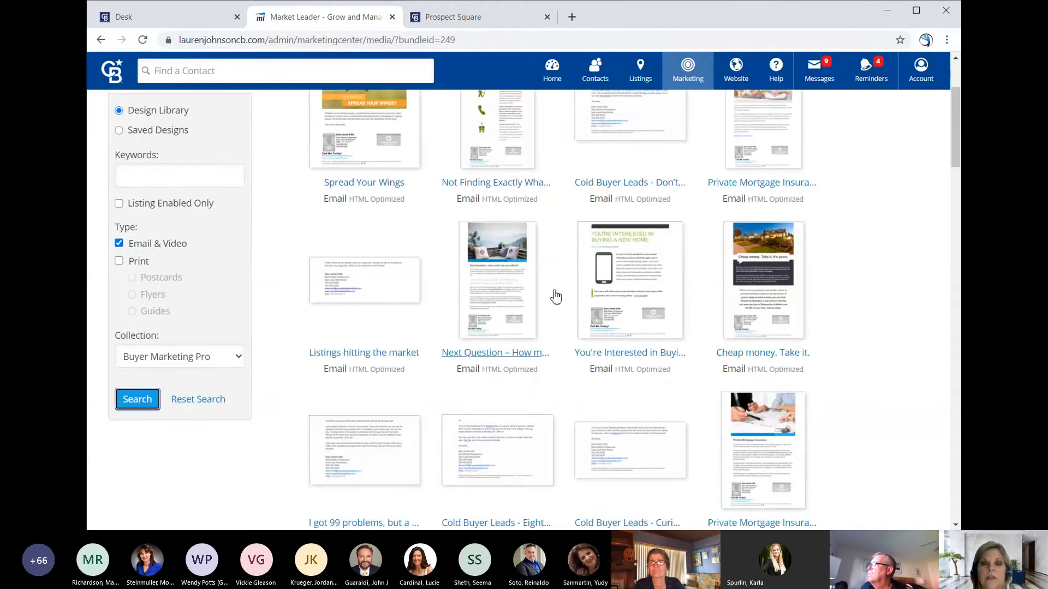
pyautogui.scroll(-2, 634, 238)
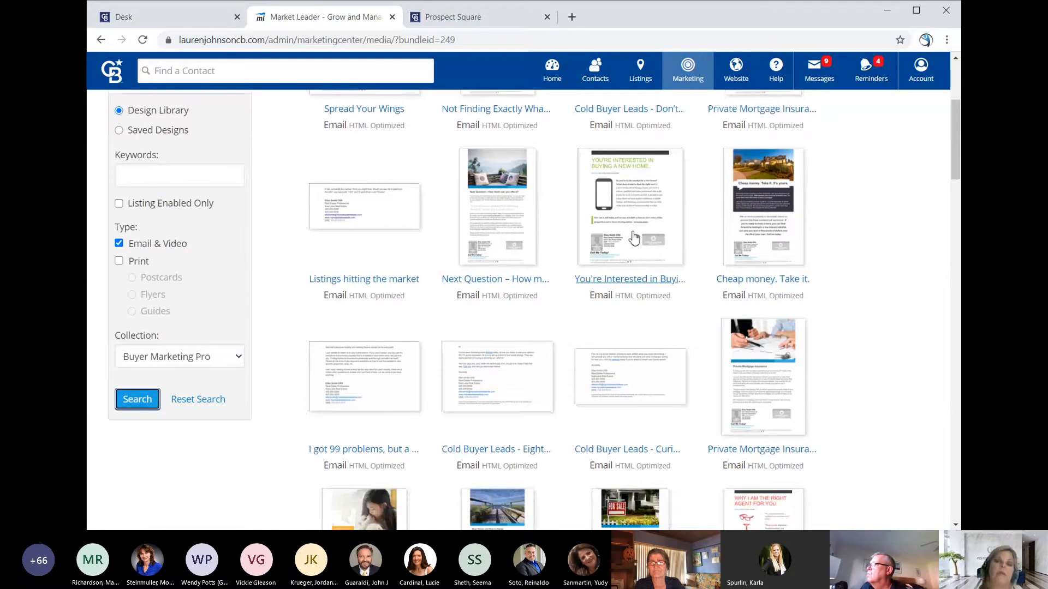
pyautogui.scroll(-4, 633, 237)
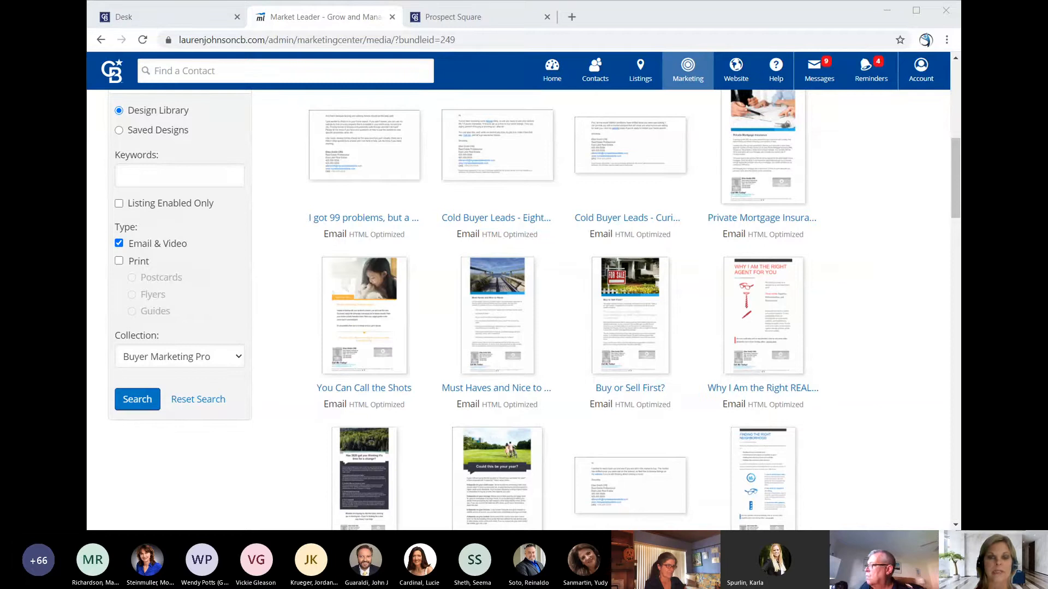
pyautogui.click(851, 312)
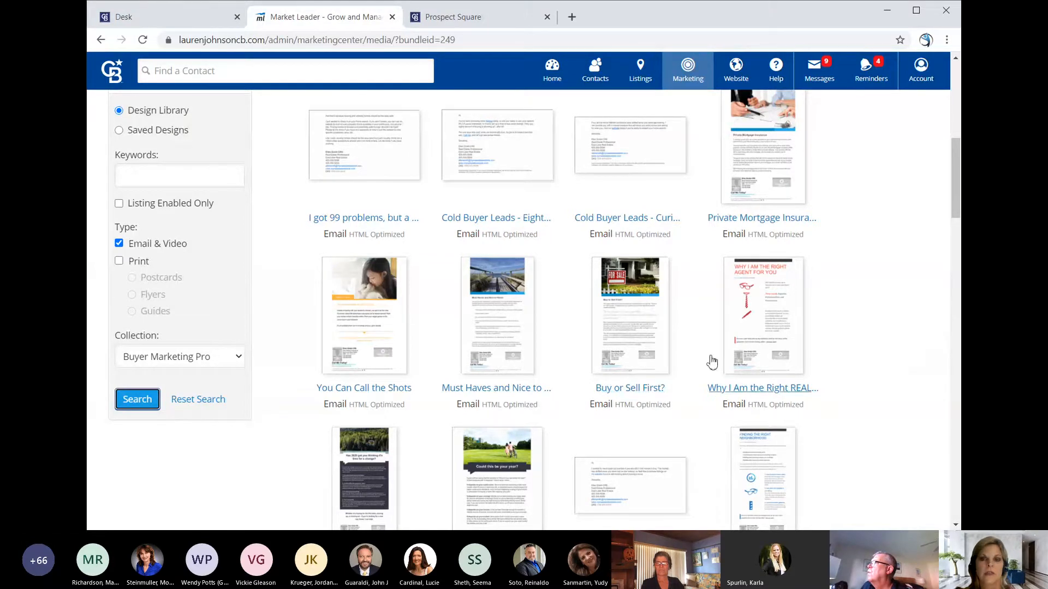
pyautogui.scroll(-10, 860, 376)
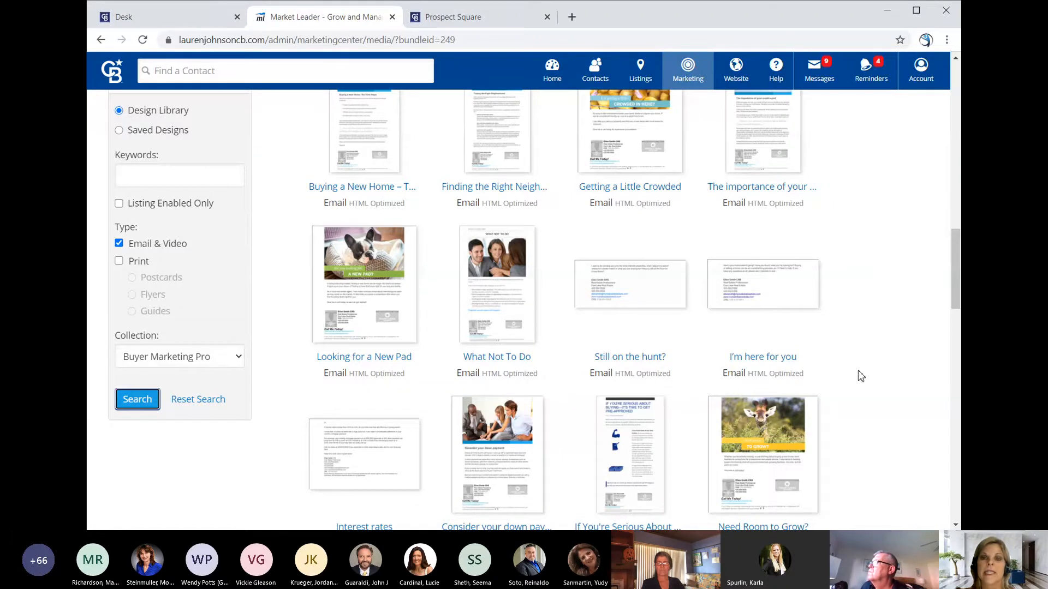
pyautogui.scroll(-5, 633, 280)
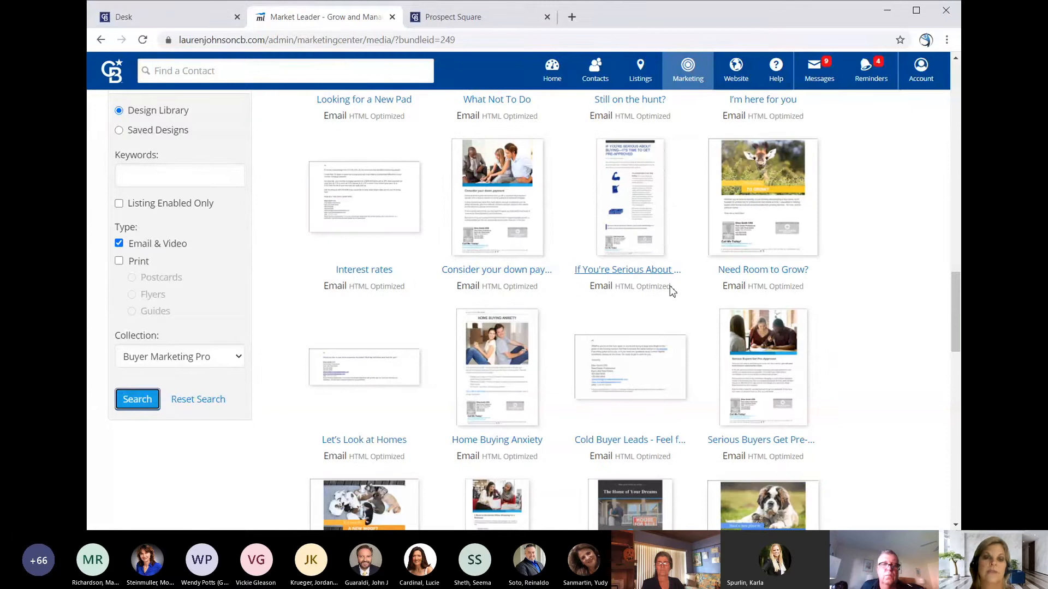
pyautogui.scroll(-6, 839, 307)
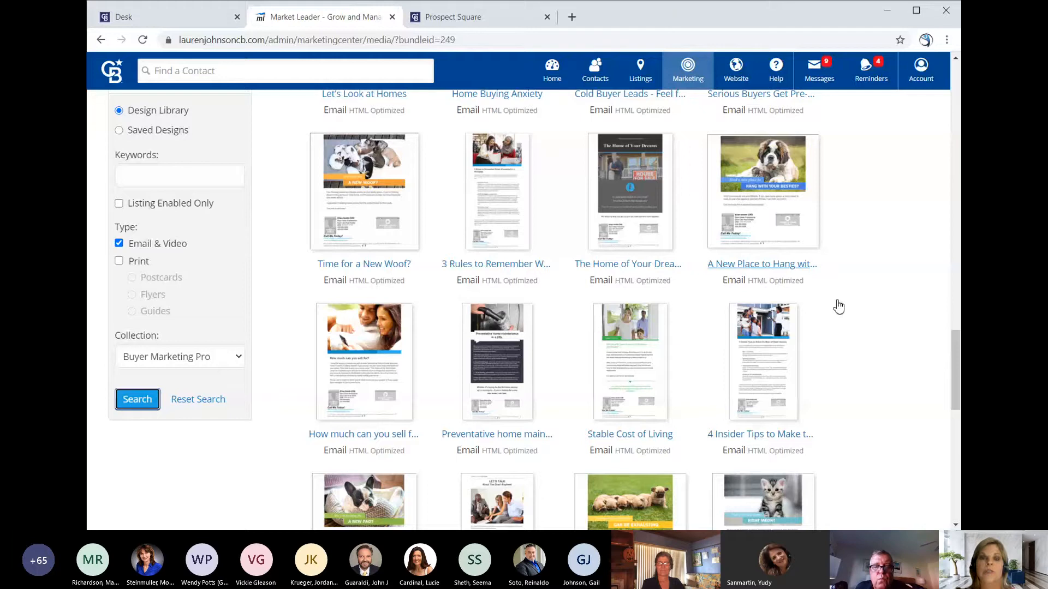
pyautogui.scroll(-12, 838, 307)
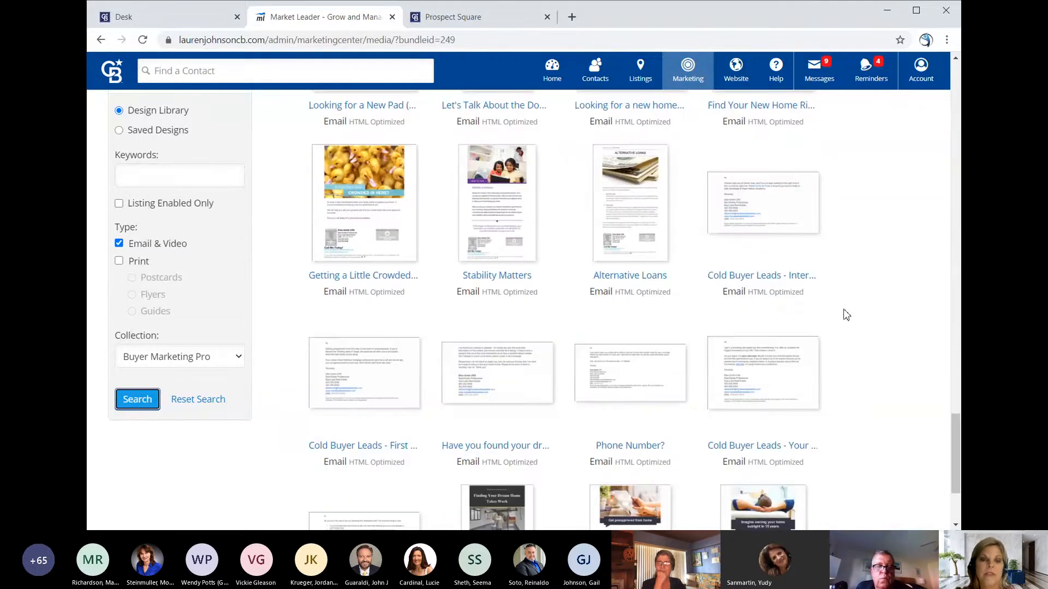
pyautogui.scroll(-10, 846, 315)
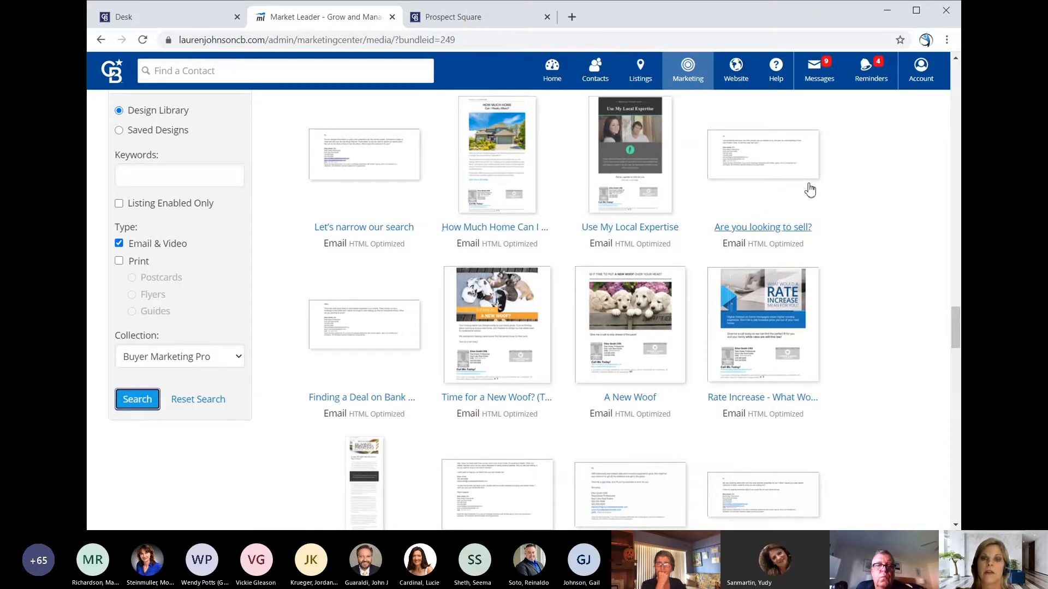
# Step: View the details of the Use My Local Expertise email design, then return to the list of email designs
pyautogui.click(644, 166)
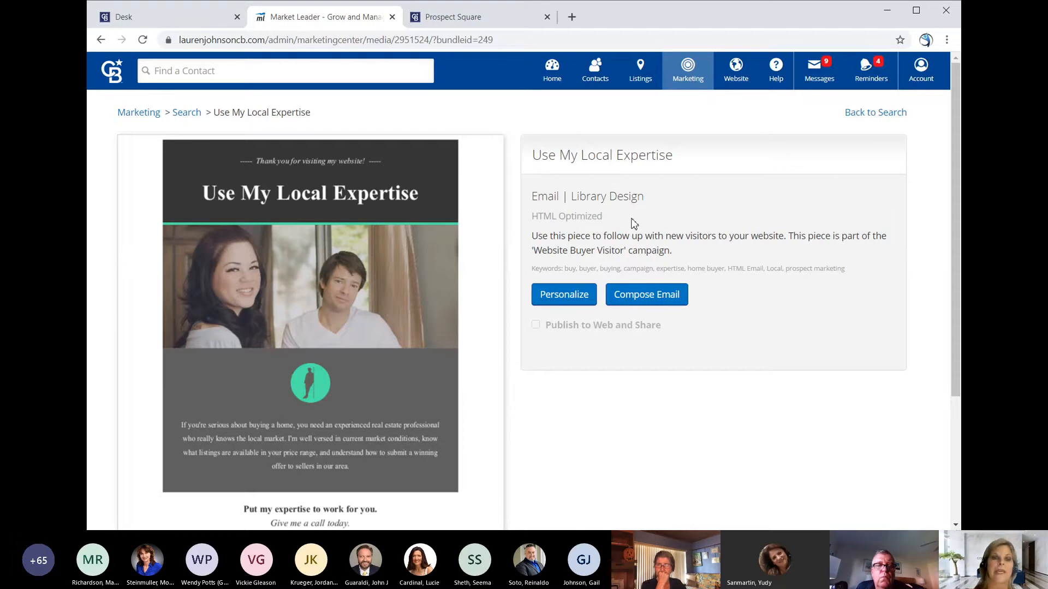
pyautogui.hotkey('alt', 'Left')
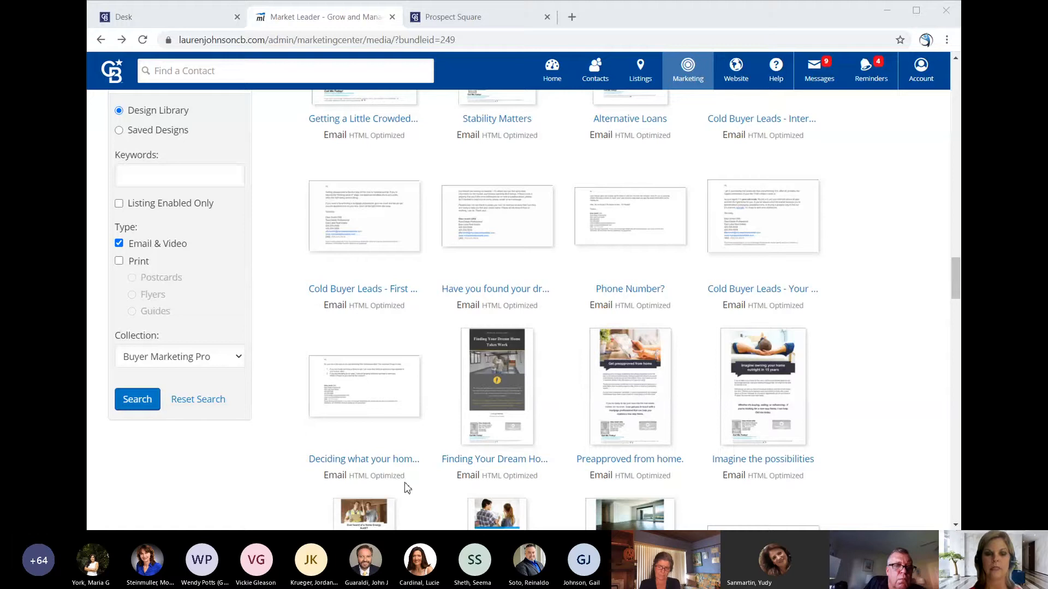
pyautogui.click(500, 289)
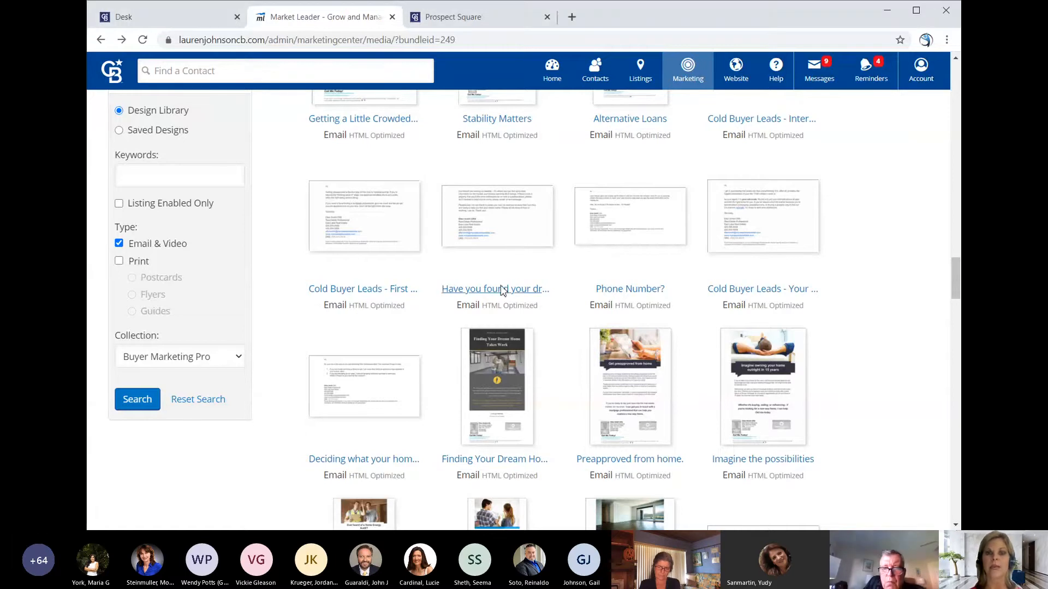
pyautogui.scroll(15, 496, 294)
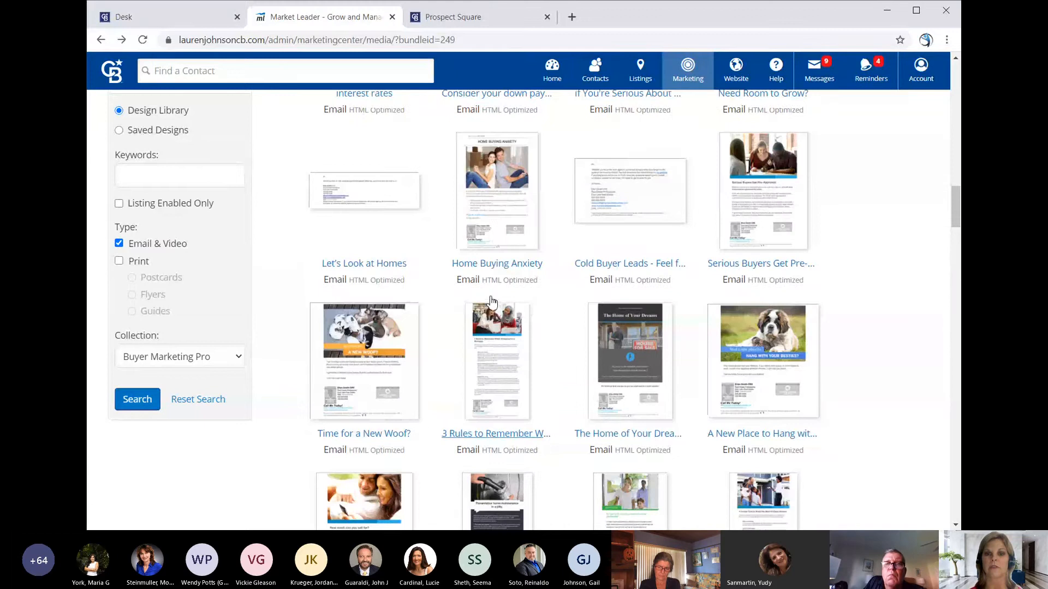
pyautogui.scroll(5, 491, 300)
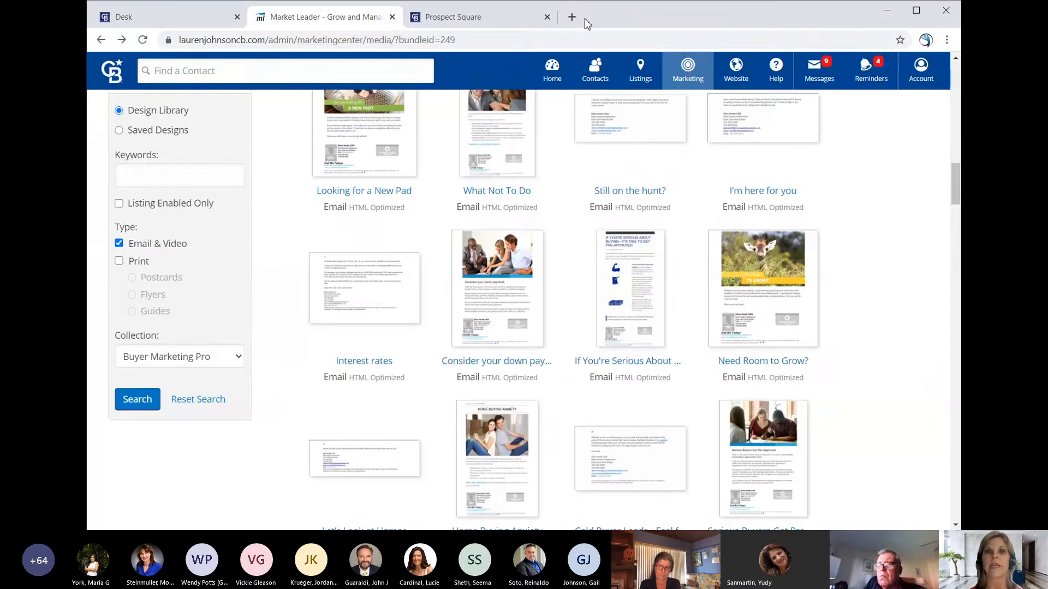
# Step: Open the Canva website in a new browser tab, log in with the saved account credentials, and dismiss the welcome dialog
pyautogui.click(573, 18)
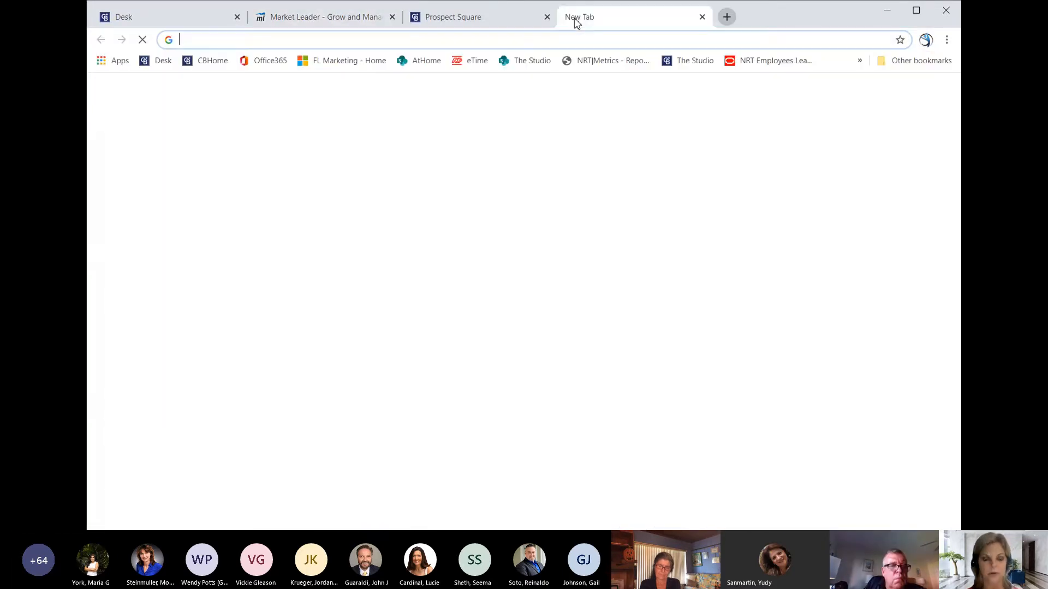
pyautogui.write('canva')
pyautogui.press('Return')
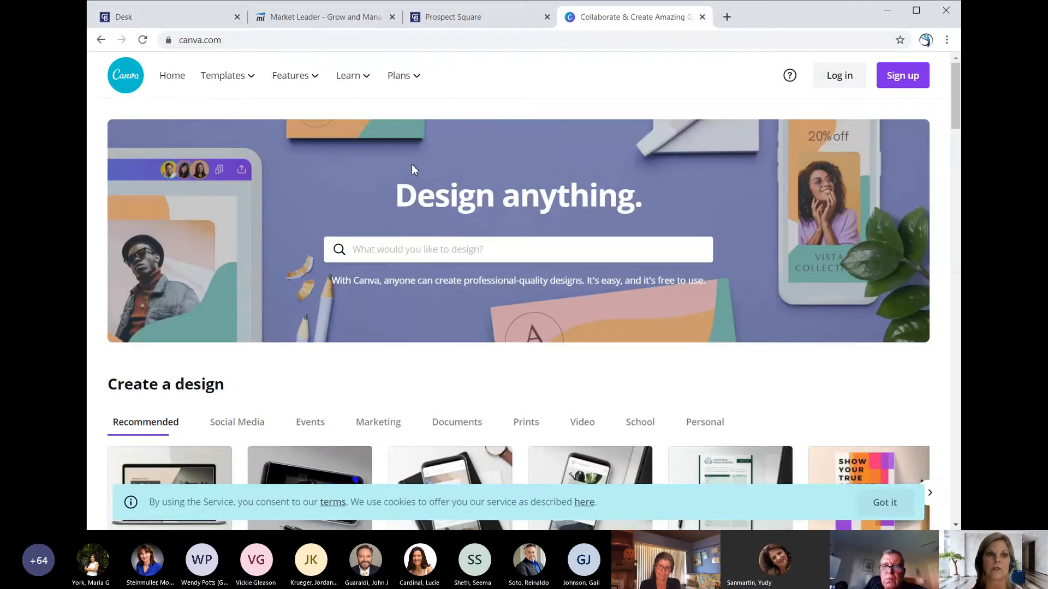
pyautogui.moveTo(227, 66)
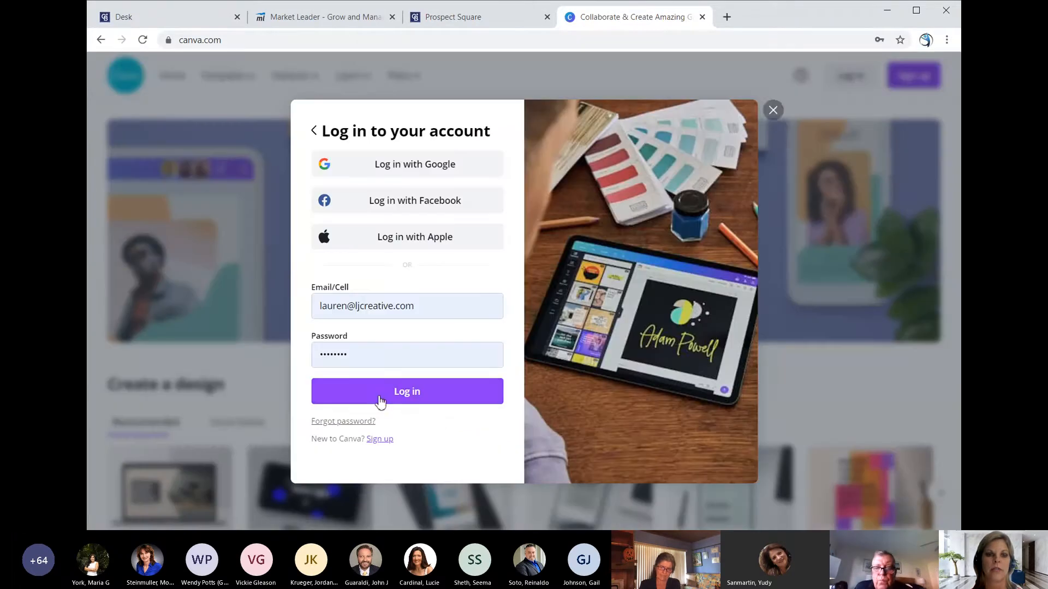
pyautogui.click(405, 391)
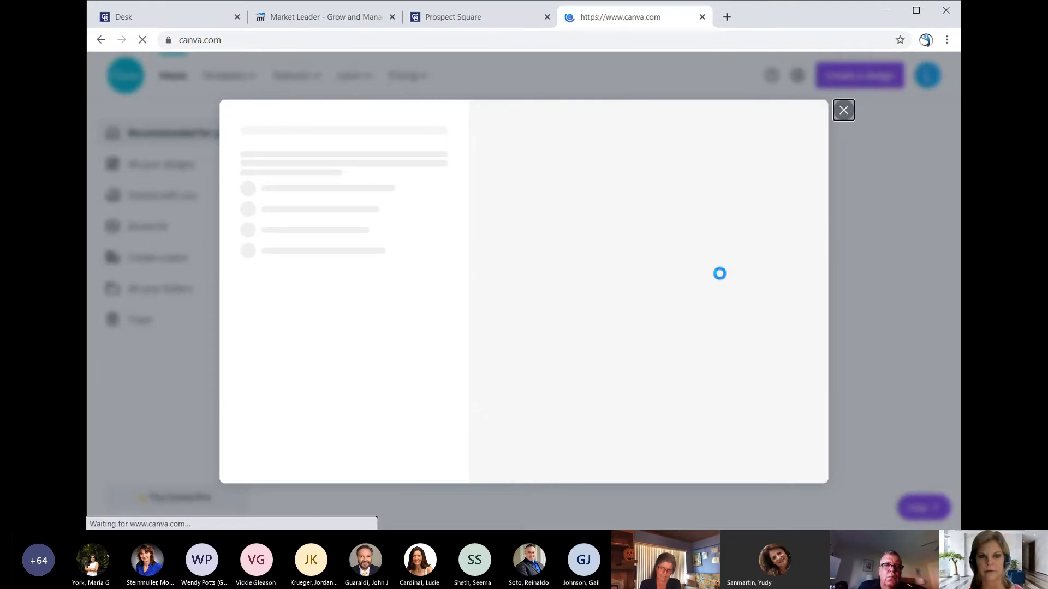
pyautogui.click(843, 109)
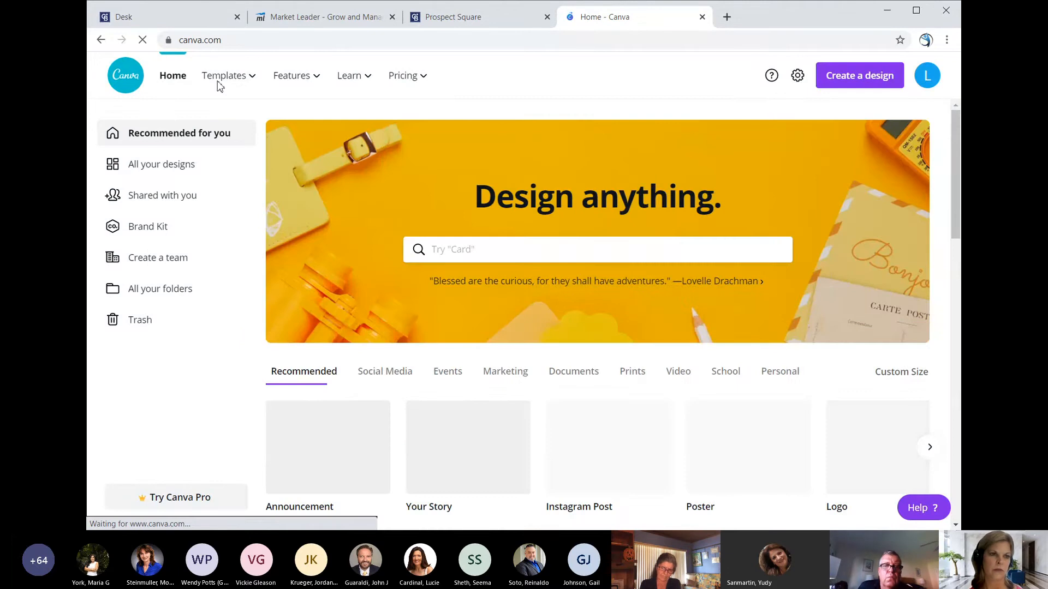
# Step: Open the 30 Social Media Graphics design from all saved designs and view the city real estate market update on page 5
pyautogui.click(141, 165)
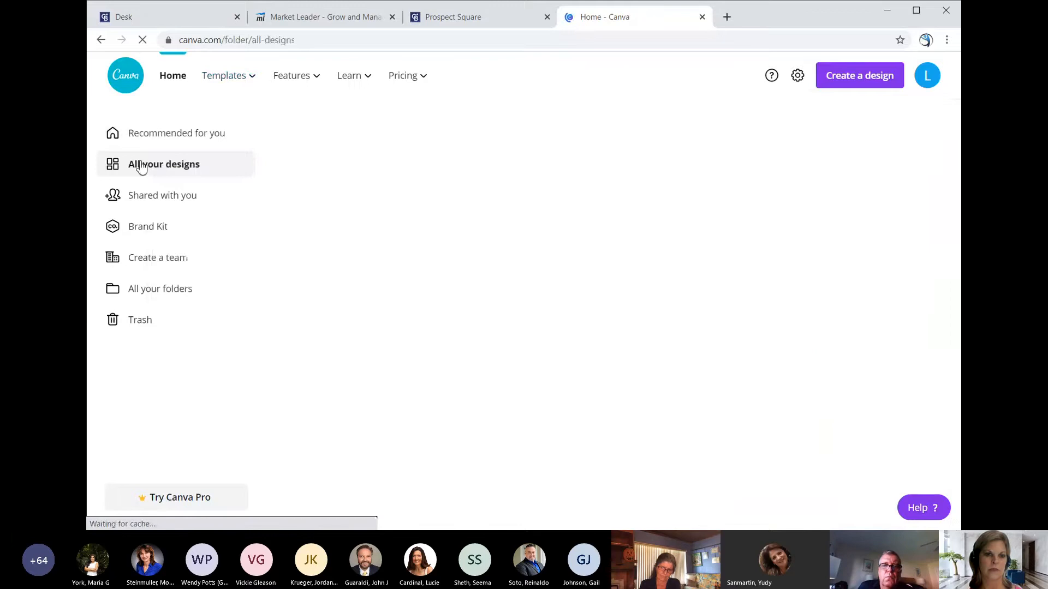
pyautogui.click(856, 270)
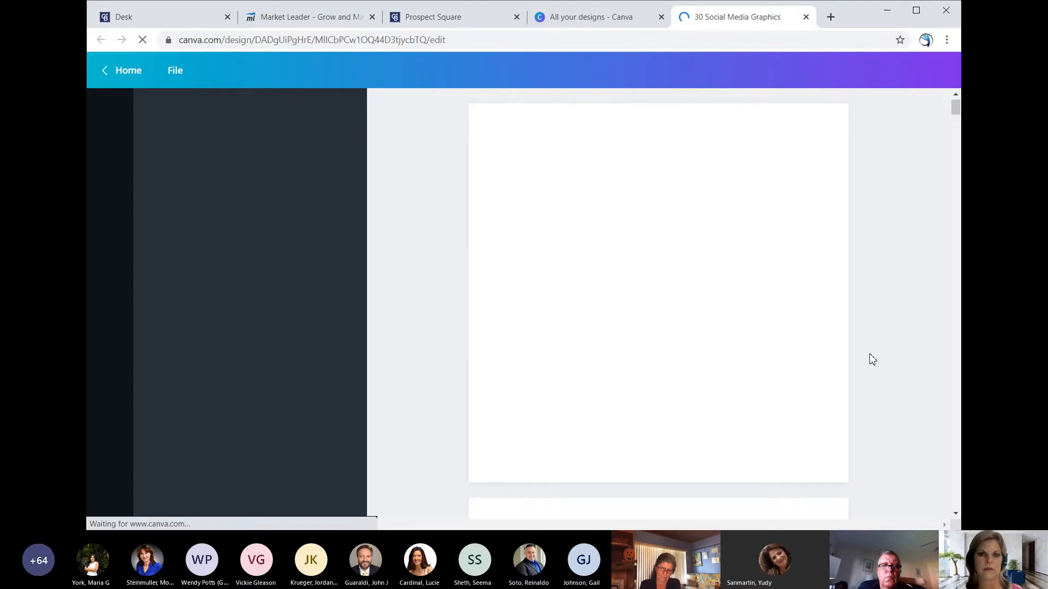
pyautogui.scroll(-12, 870, 354)
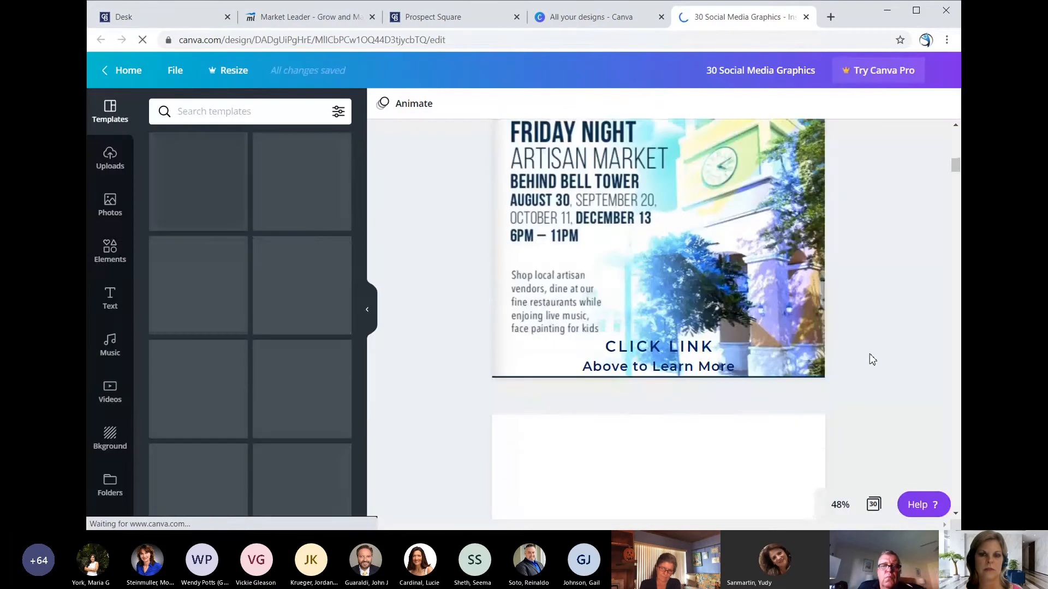
pyautogui.scroll(-8, 870, 354)
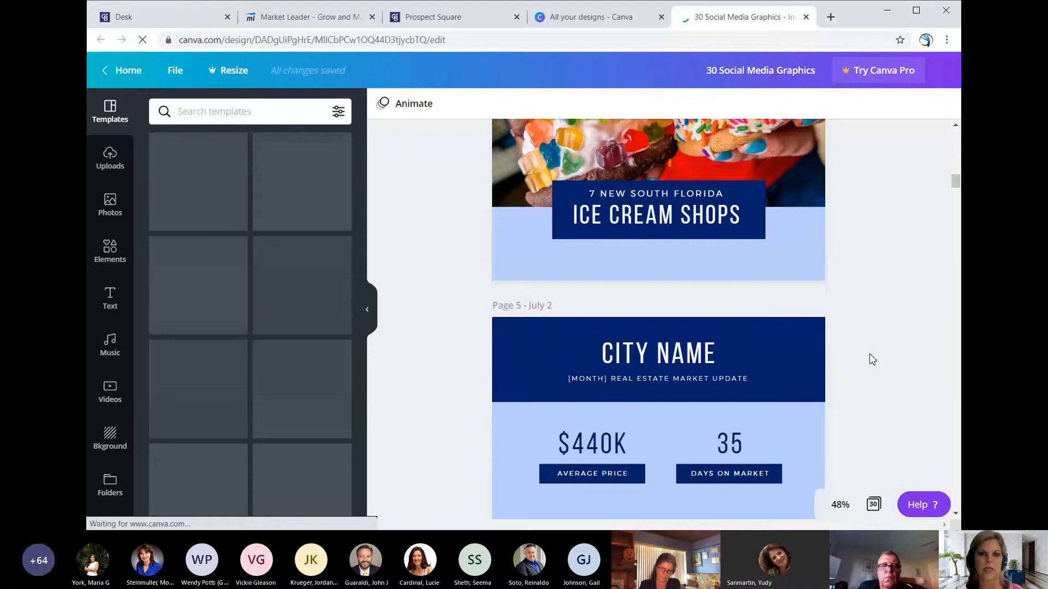
pyautogui.scroll(-4, 870, 355)
pyautogui.scroll(1, 869, 354)
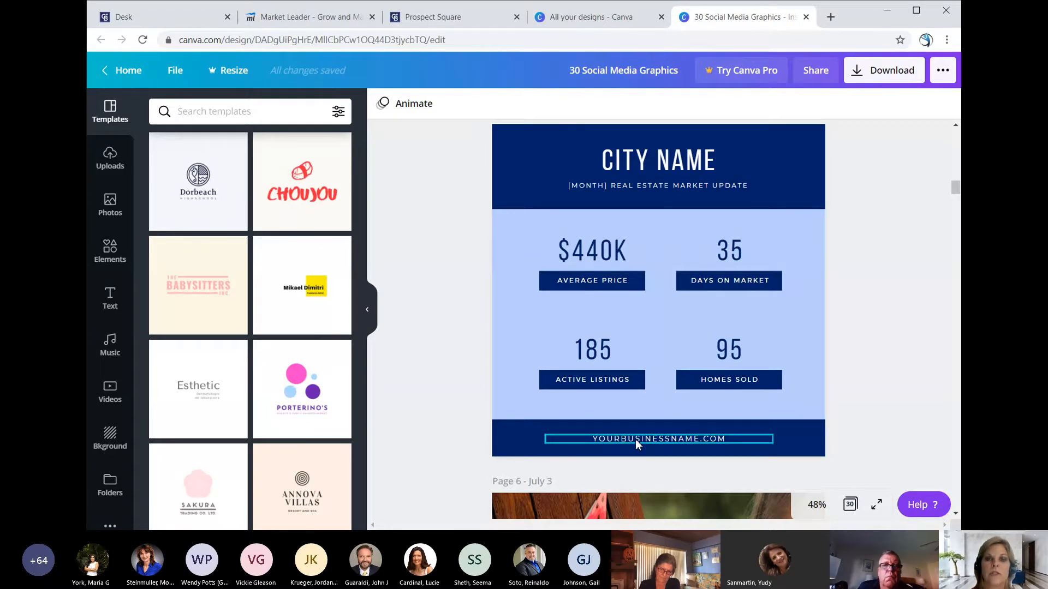
# Step: Show the text options available for the city market update graphic on page 5
pyautogui.rightClick(498, 240)
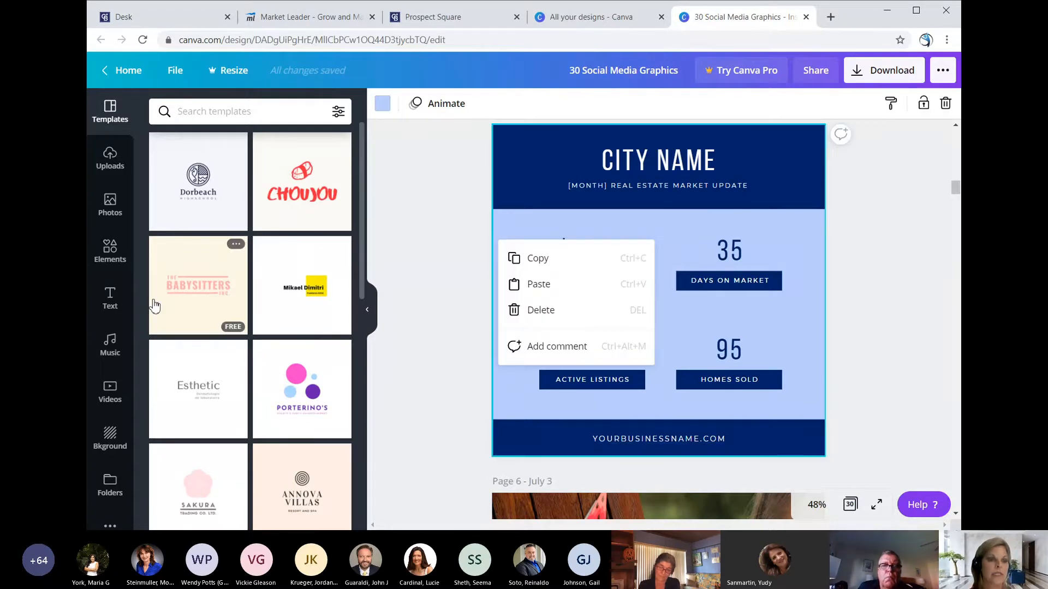
pyautogui.click(117, 281)
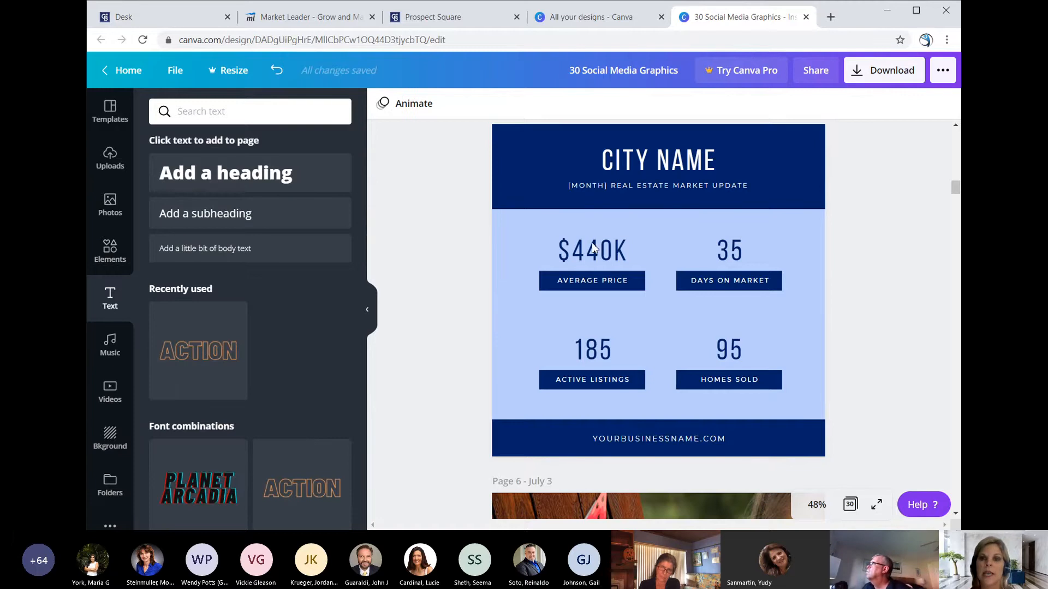
pyautogui.scroll(1, 575, 331)
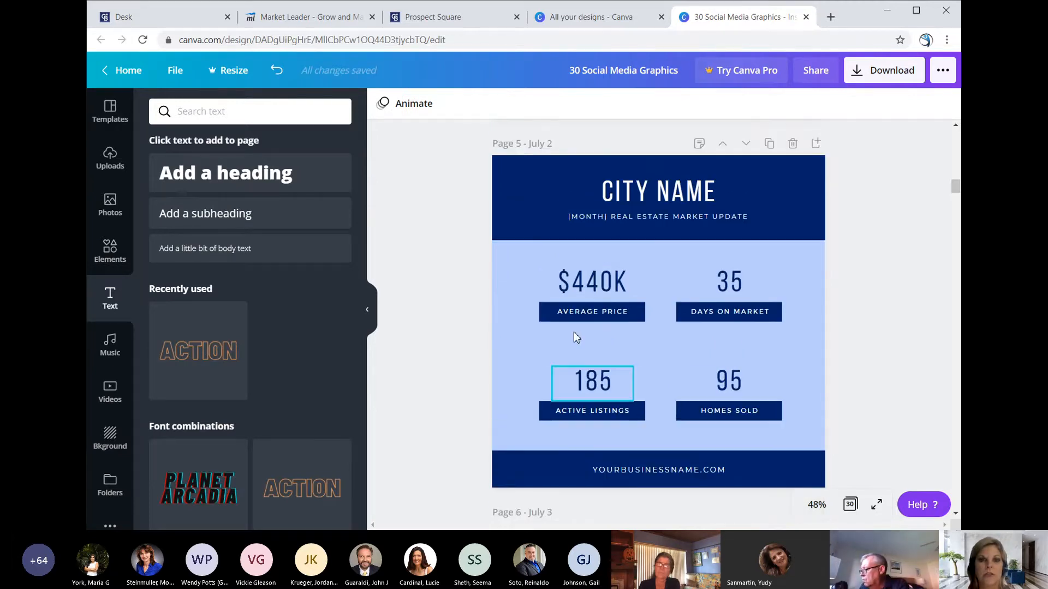
pyautogui.scroll(-1, 895, 137)
# Step: Download only page 5 of the 30 Social Media Graphics design as a PNG
pyautogui.click(894, 75)
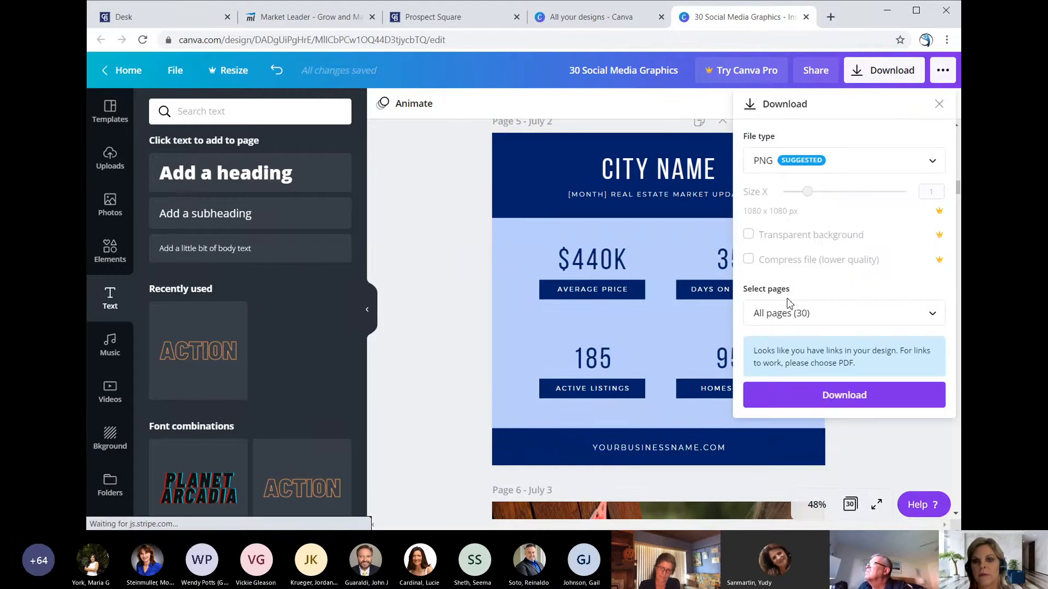
pyautogui.click(792, 313)
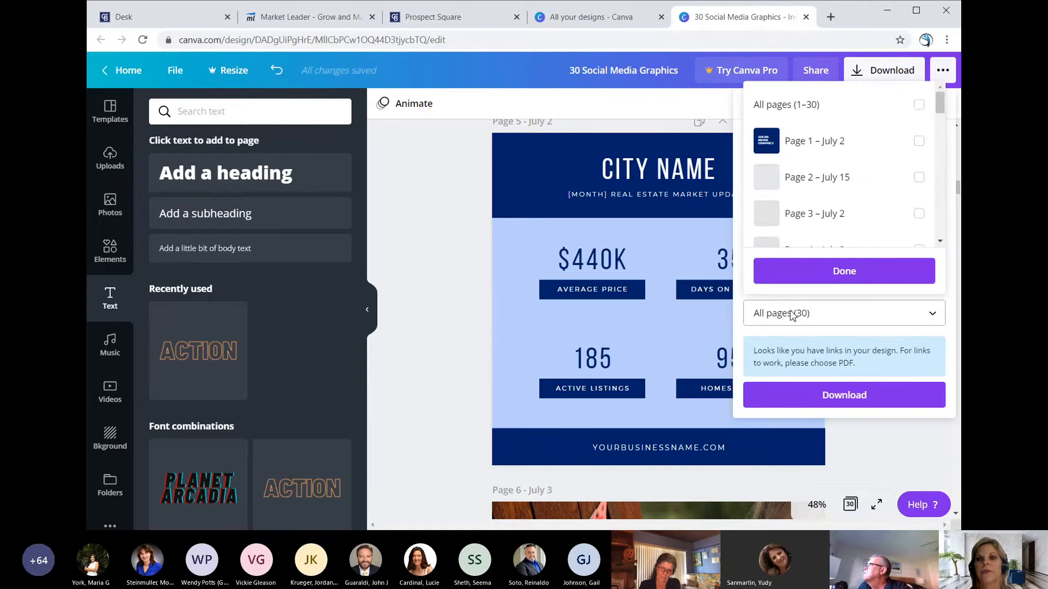
pyautogui.scroll(-3, 919, 164)
pyautogui.rightClick(919, 166)
pyautogui.click(918, 160)
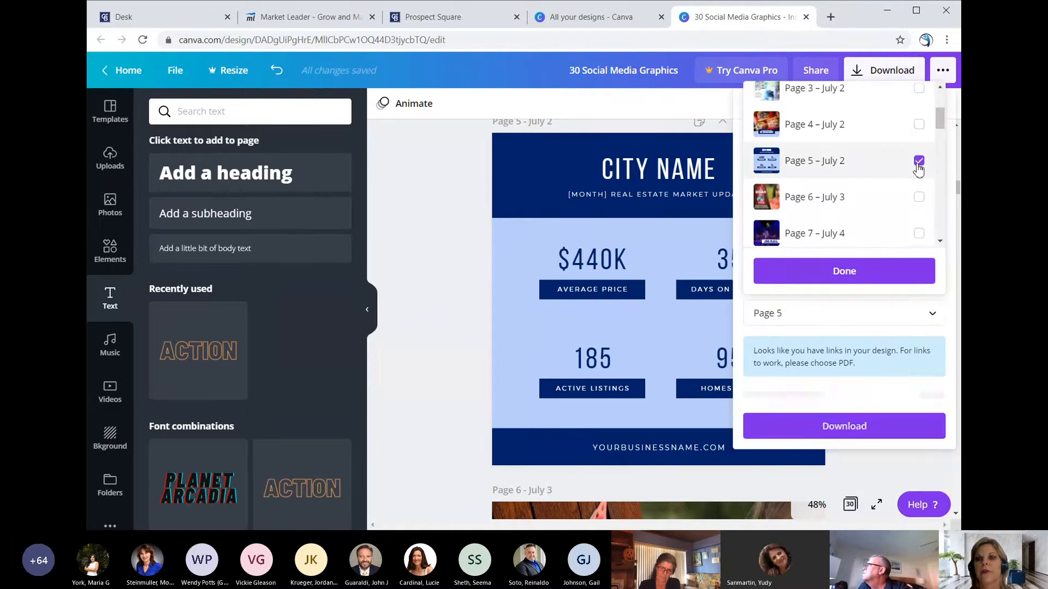
pyautogui.click(846, 265)
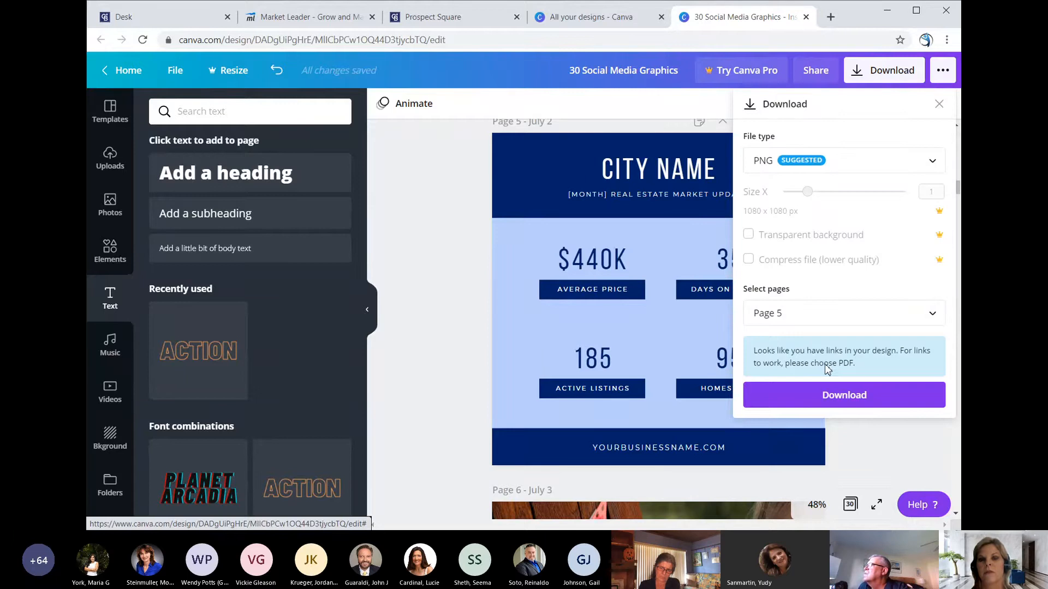
pyautogui.click(831, 394)
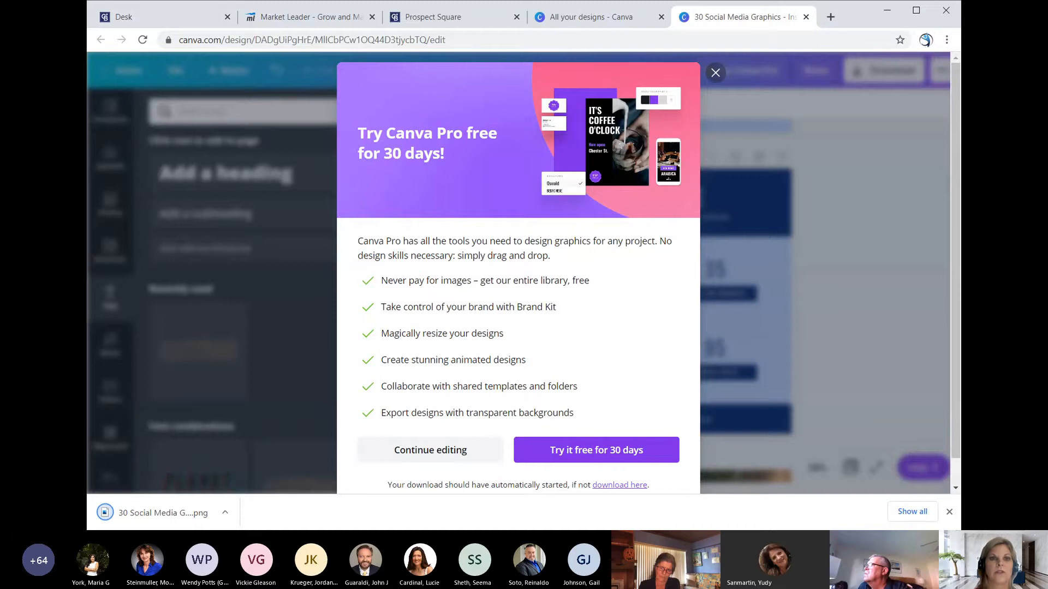
# Step: Switch to Market Leader and open the "Buying a New Home – The First Steps" email design for personalizing
pyautogui.click(311, 17)
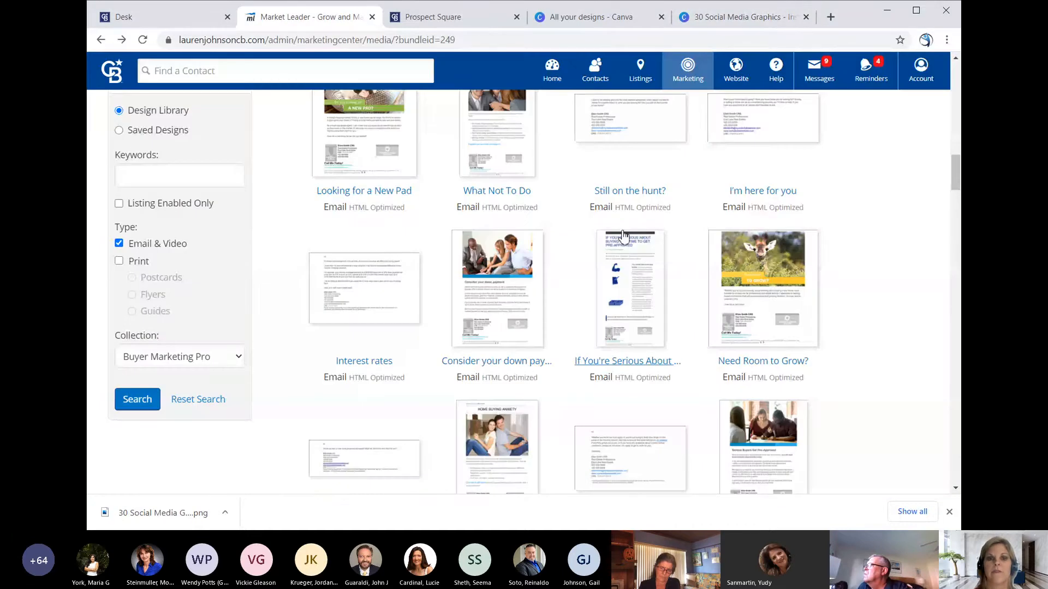
pyautogui.scroll(5, 624, 235)
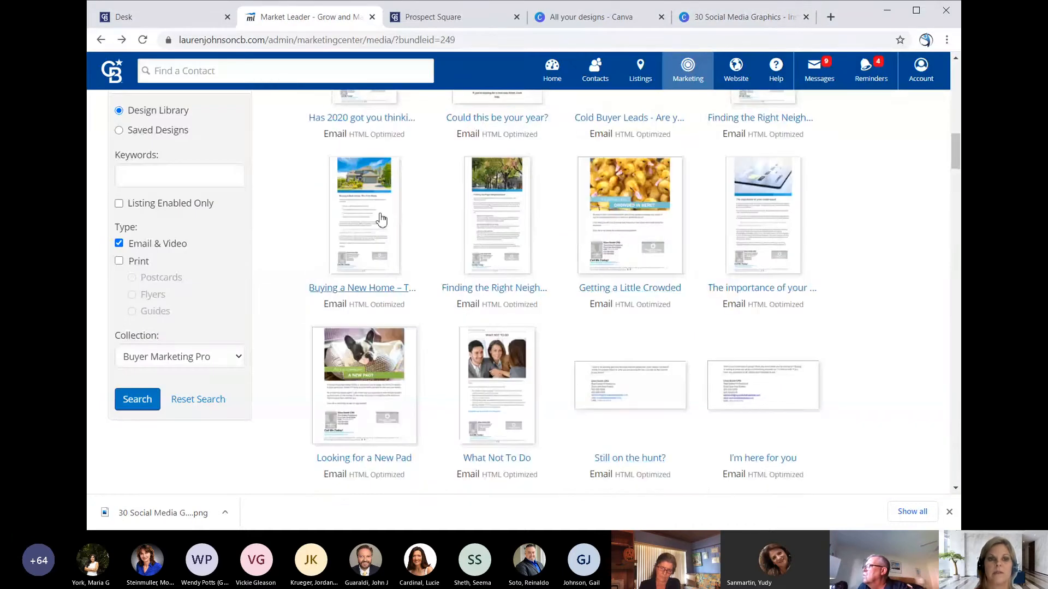
pyautogui.click(381, 217)
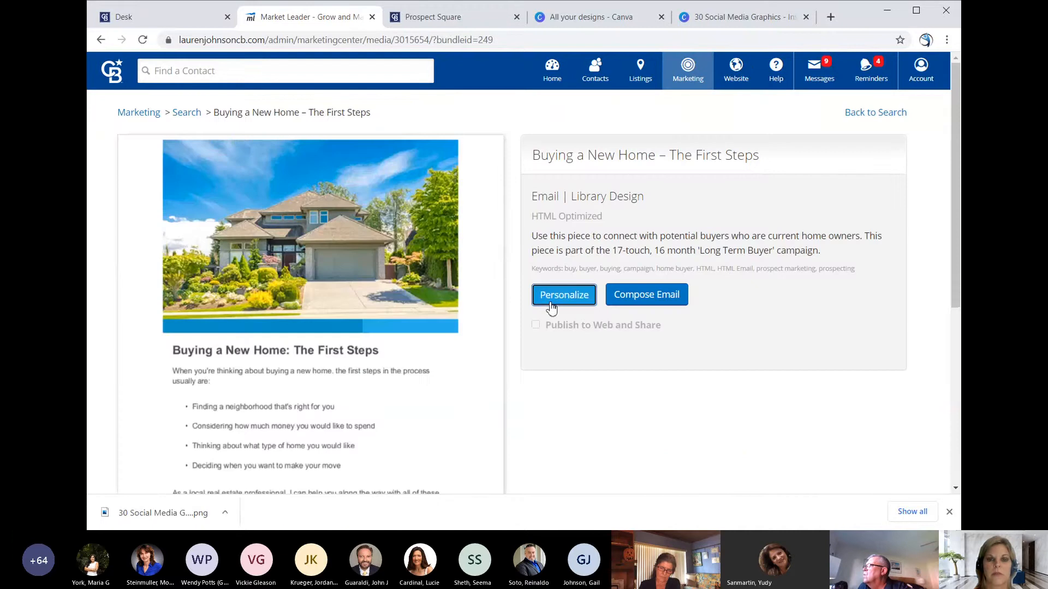
pyautogui.click(554, 299)
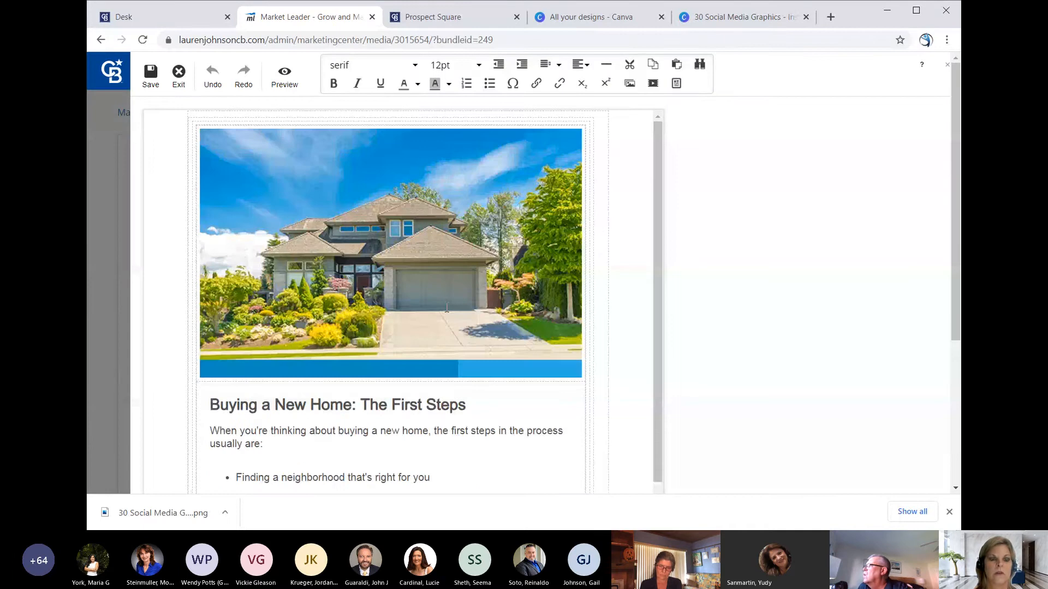
# Step: Upload 30 Social Media Graphics.png and insert it in the email body below the "asking the right questions" quote
pyautogui.scroll(-7, 290, 377)
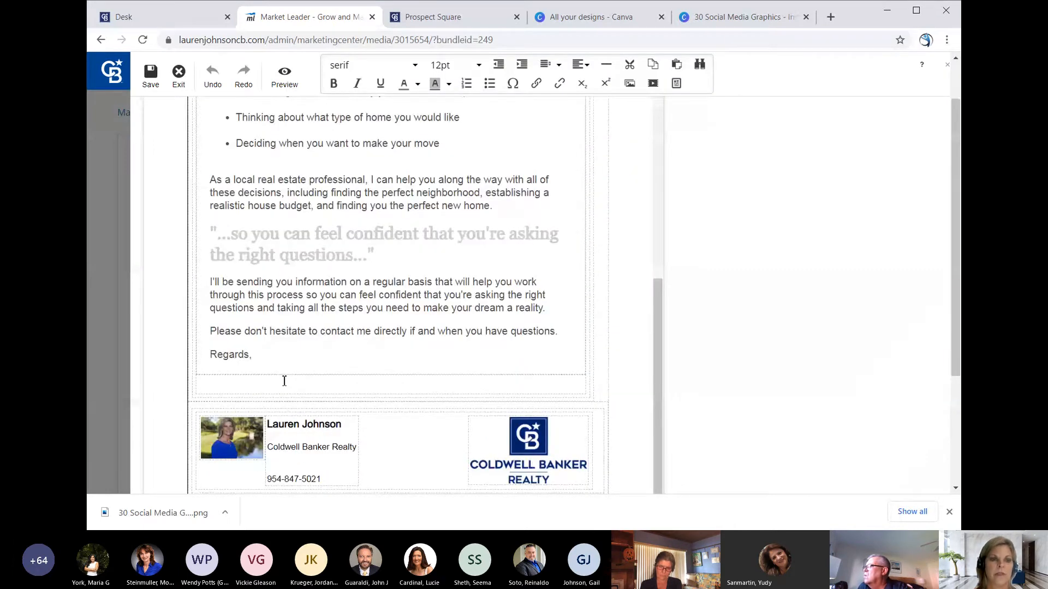
pyautogui.click(392, 261)
pyautogui.press('Return')
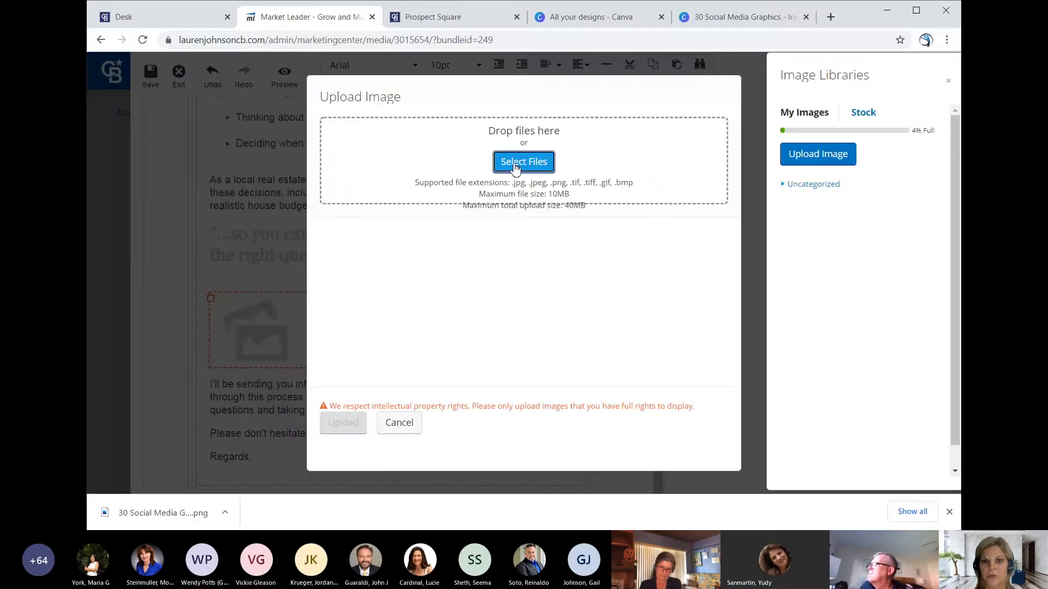
pyautogui.click(515, 167)
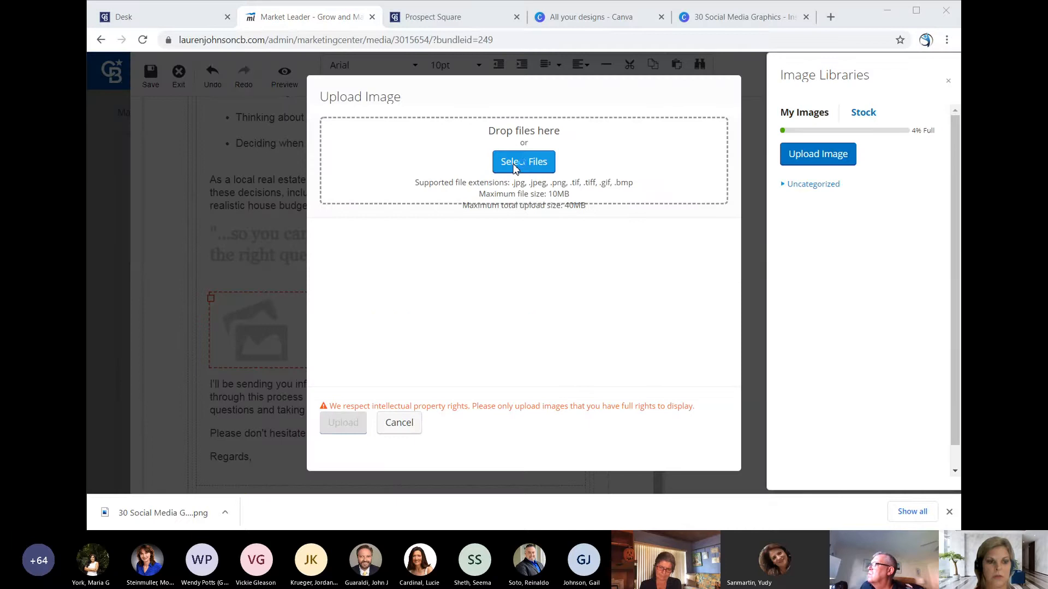
pyautogui.doubleClick(241, 110)
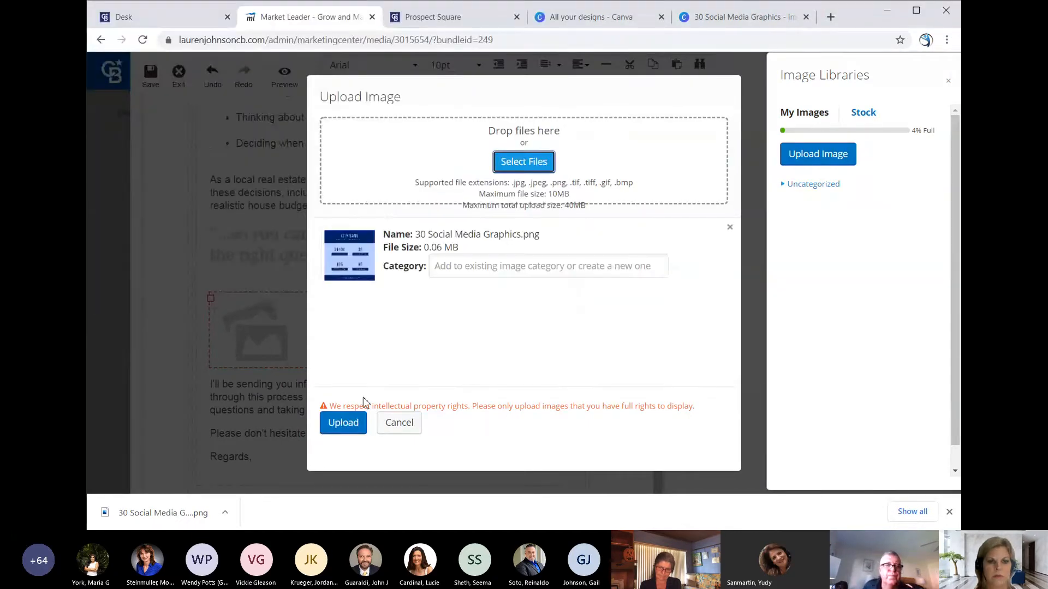
pyautogui.click(344, 422)
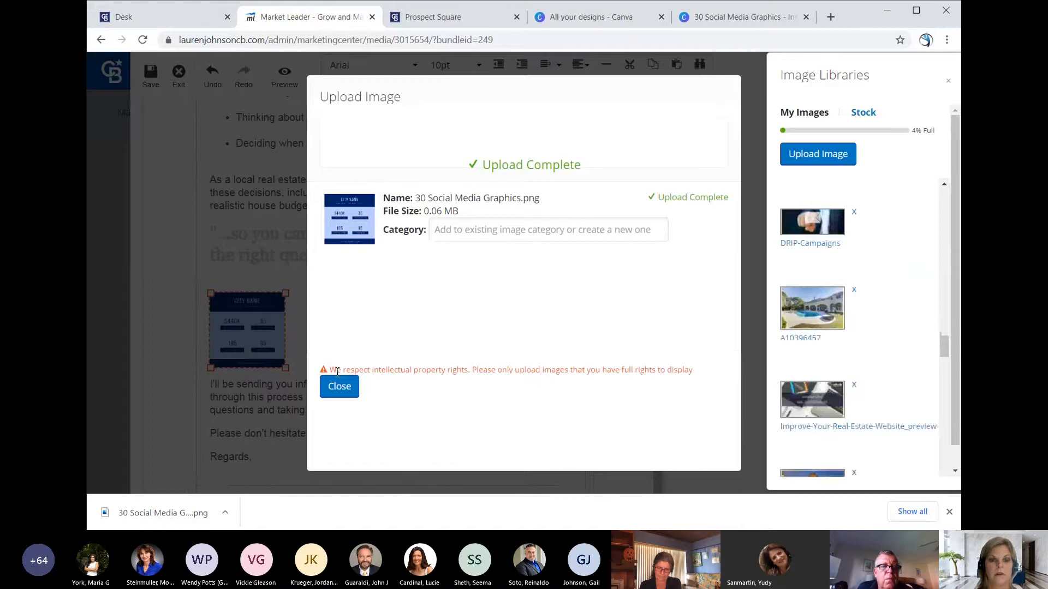
pyautogui.click(339, 385)
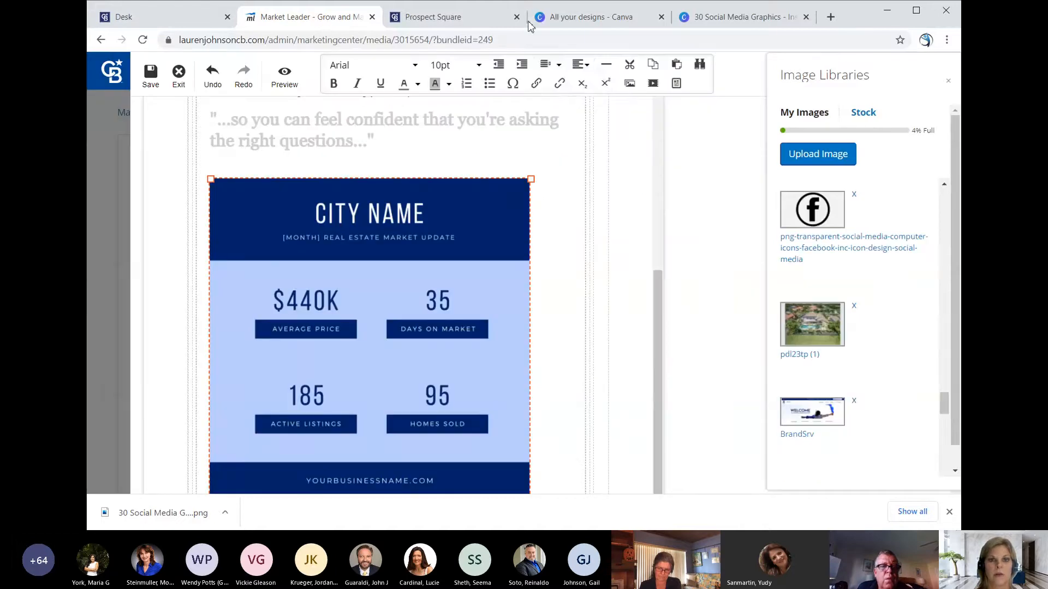
# Step: Center the market update image in the email and link it to the agent's website address
pyautogui.click(581, 65)
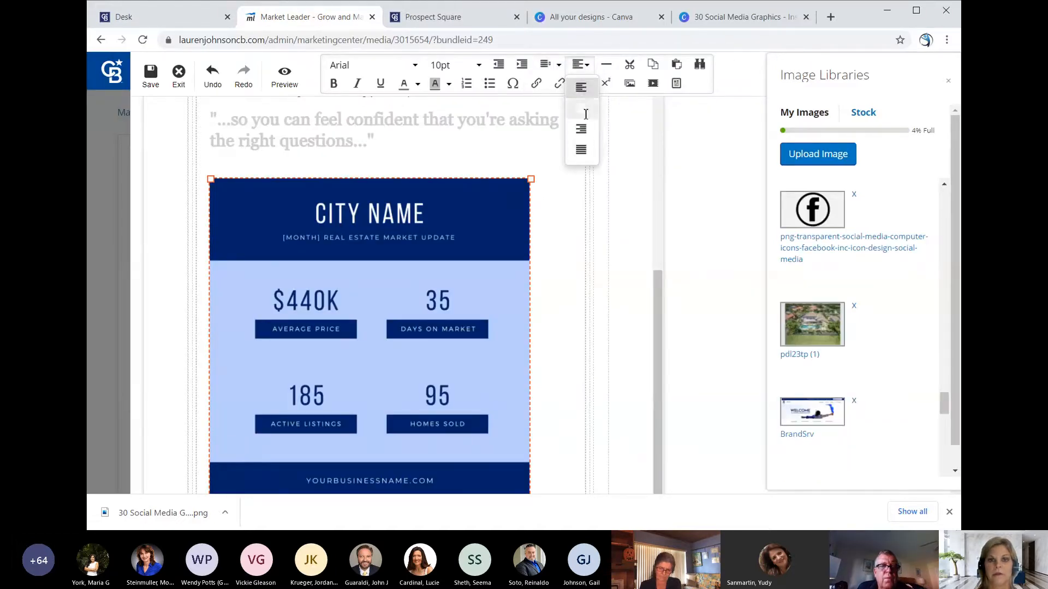
pyautogui.click(580, 108)
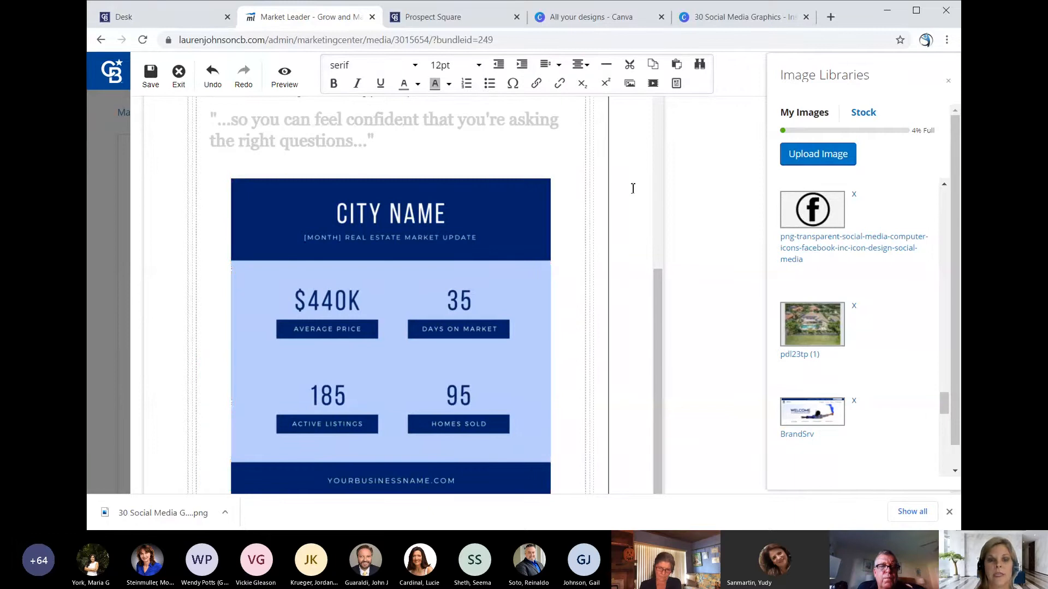
pyautogui.click(442, 210)
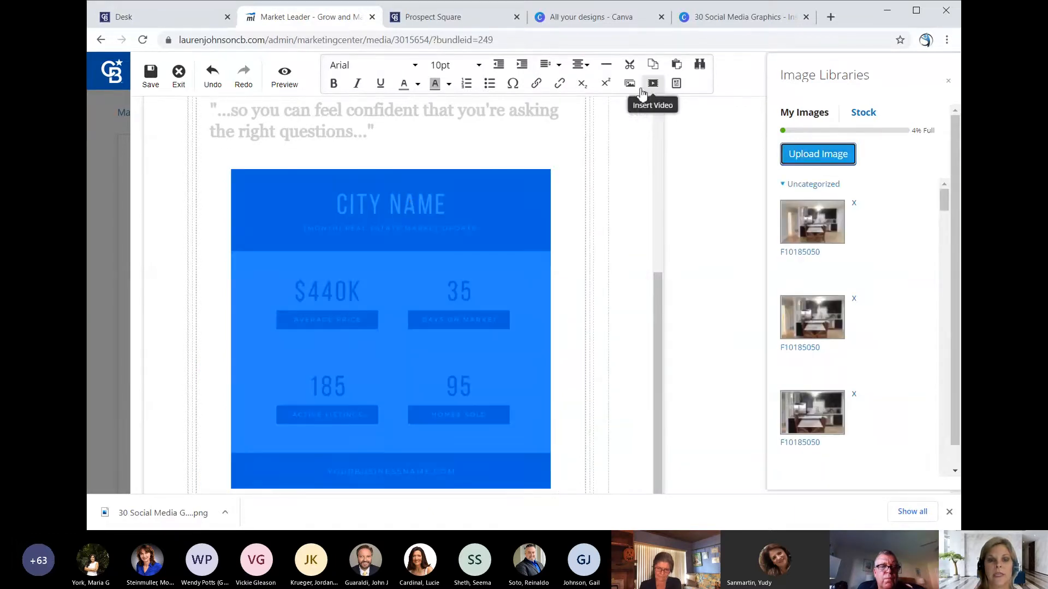
pyautogui.click(537, 86)
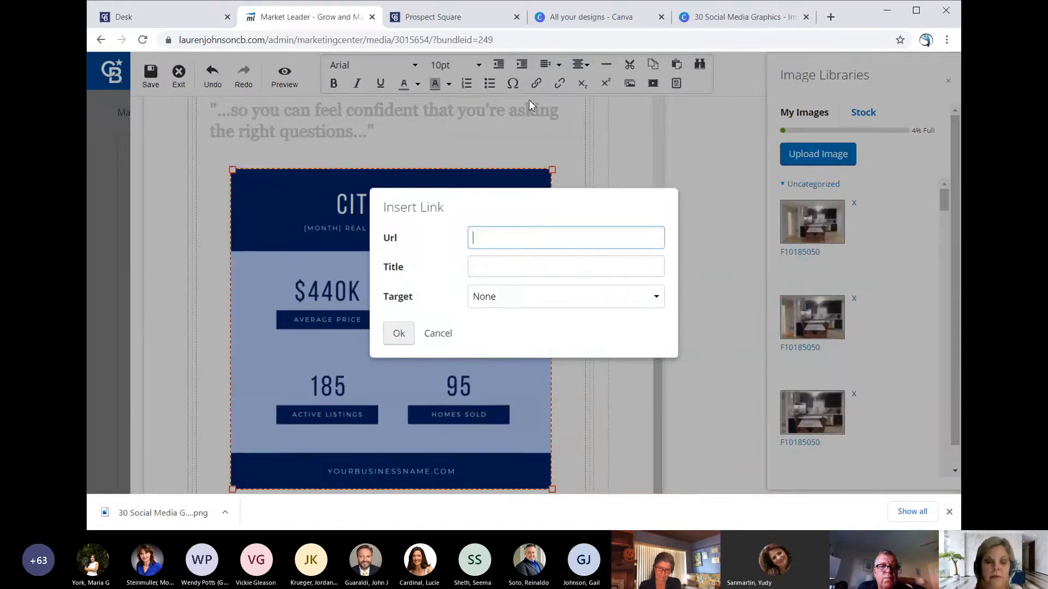
pyautogui.write('h')
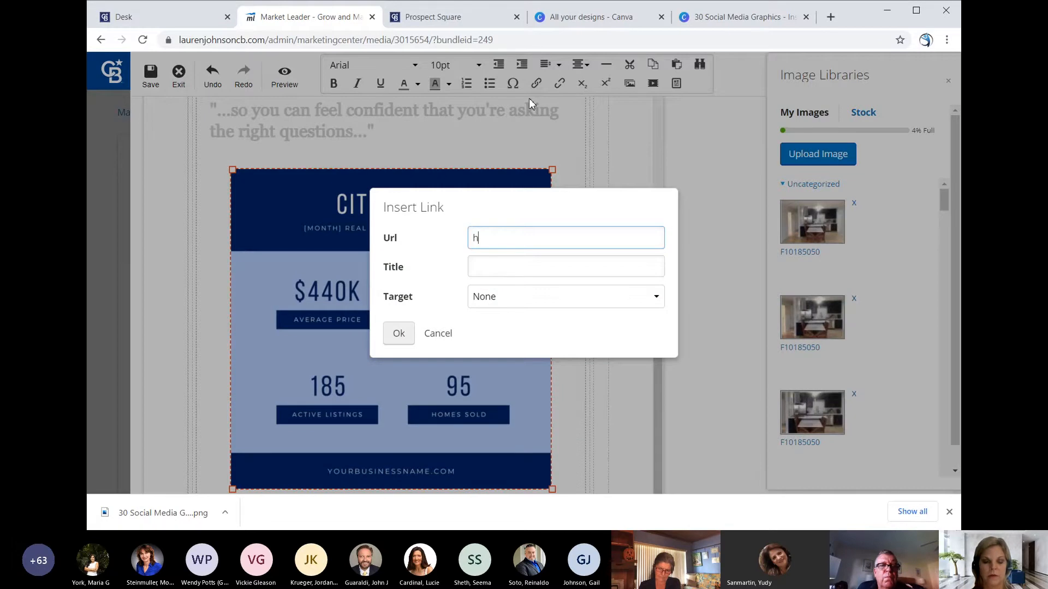
pyautogui.write('ttp://www.laurenjohnsoncb.')
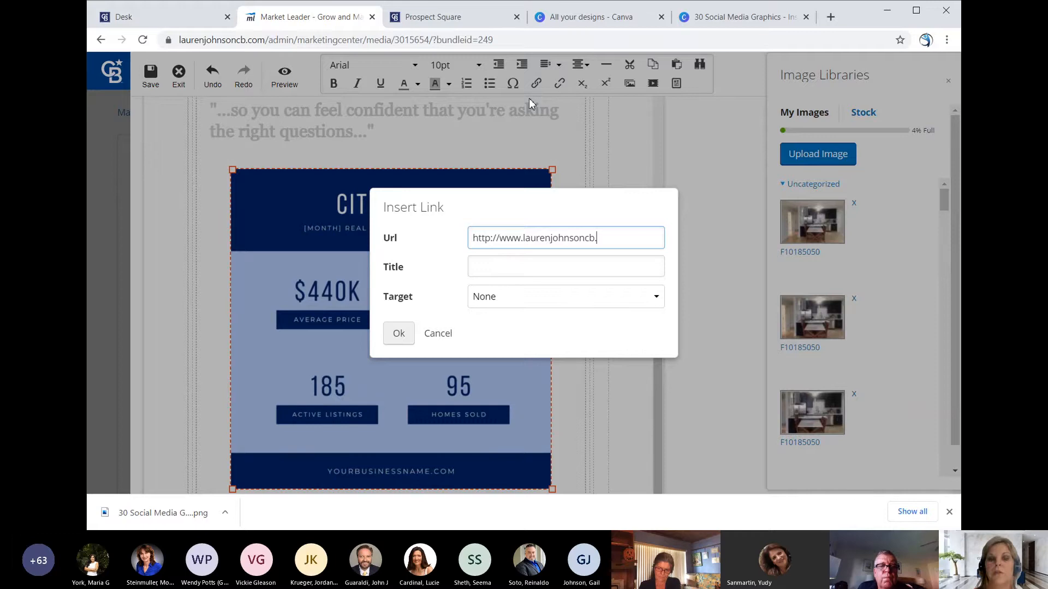
pyautogui.write('com')
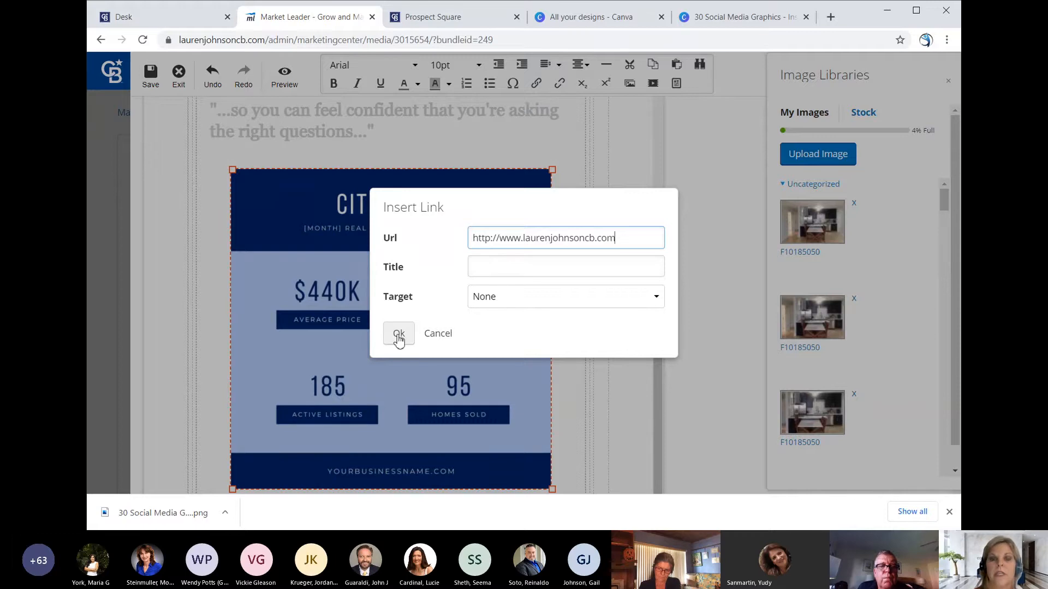
pyautogui.click(398, 334)
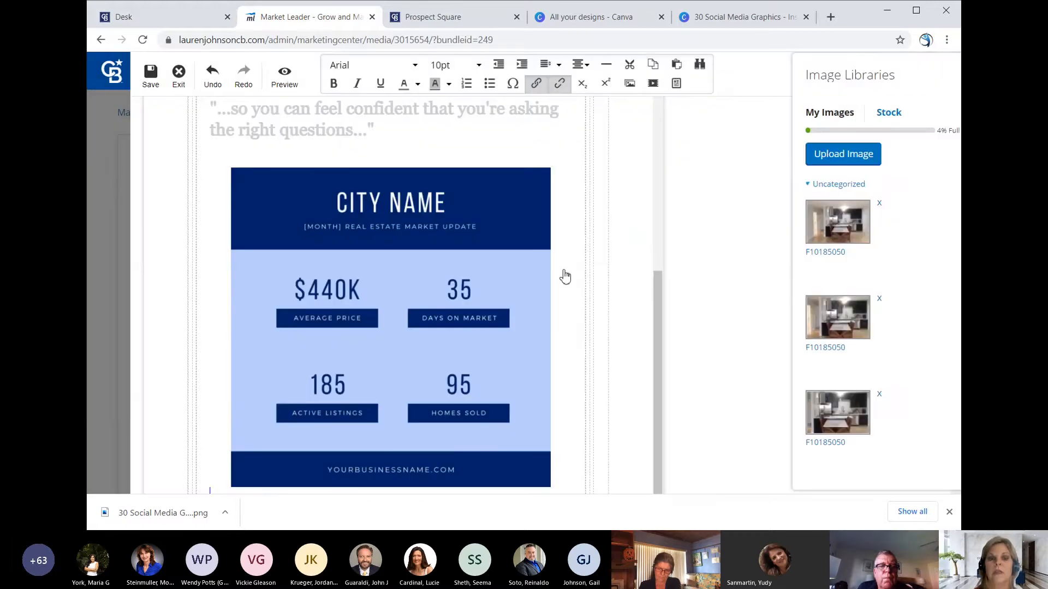
pyautogui.scroll(-2, 565, 277)
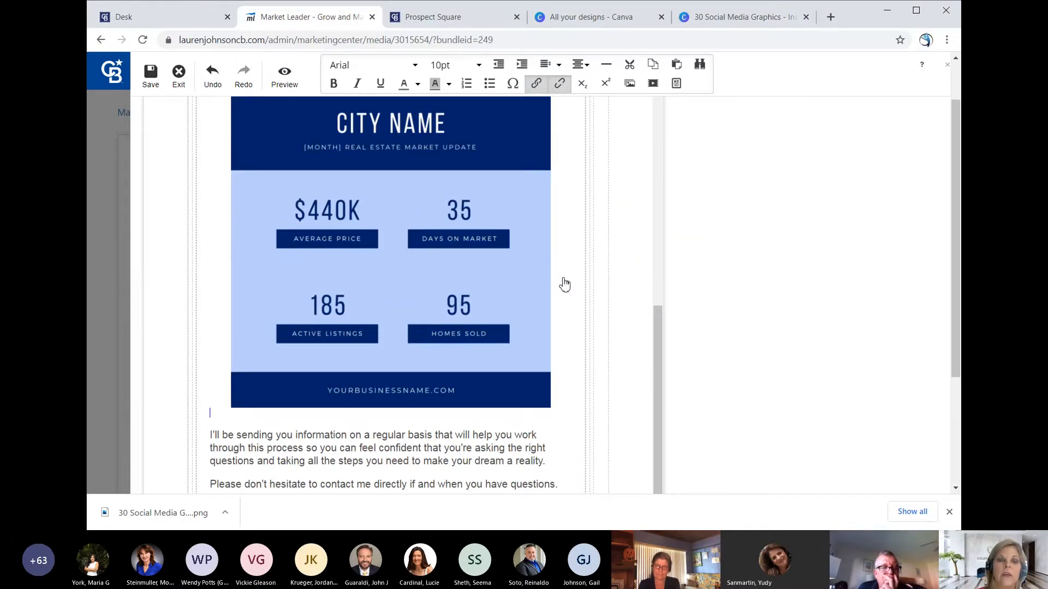
pyautogui.scroll(-3, 562, 284)
# Step: Dismiss the Canva Pro offer, look through the sample graphics on pages 6 to 11, and return to the Market Leader email
pyautogui.click(739, 17)
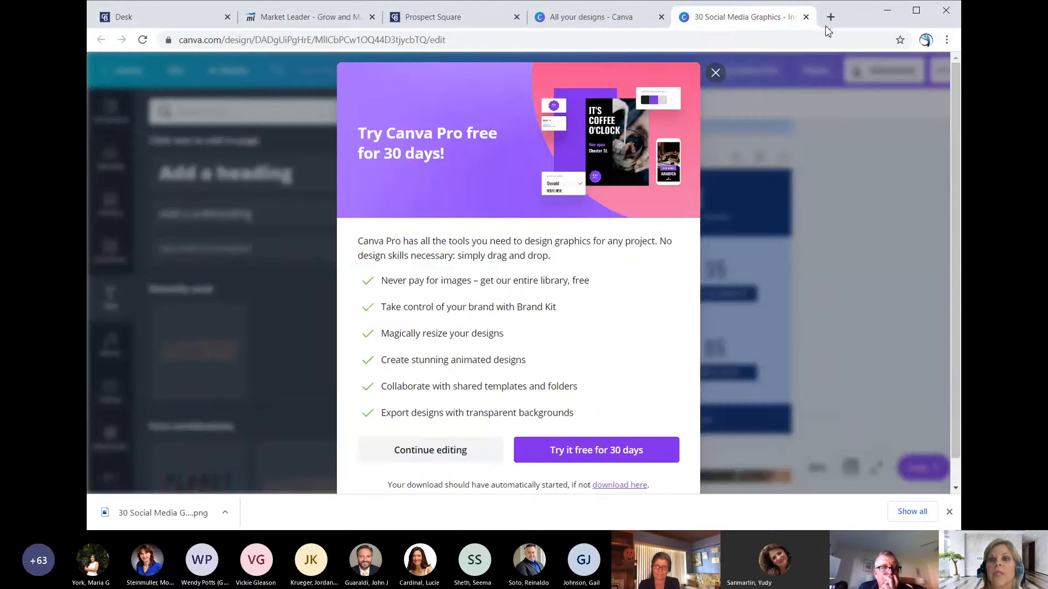
pyautogui.click(716, 76)
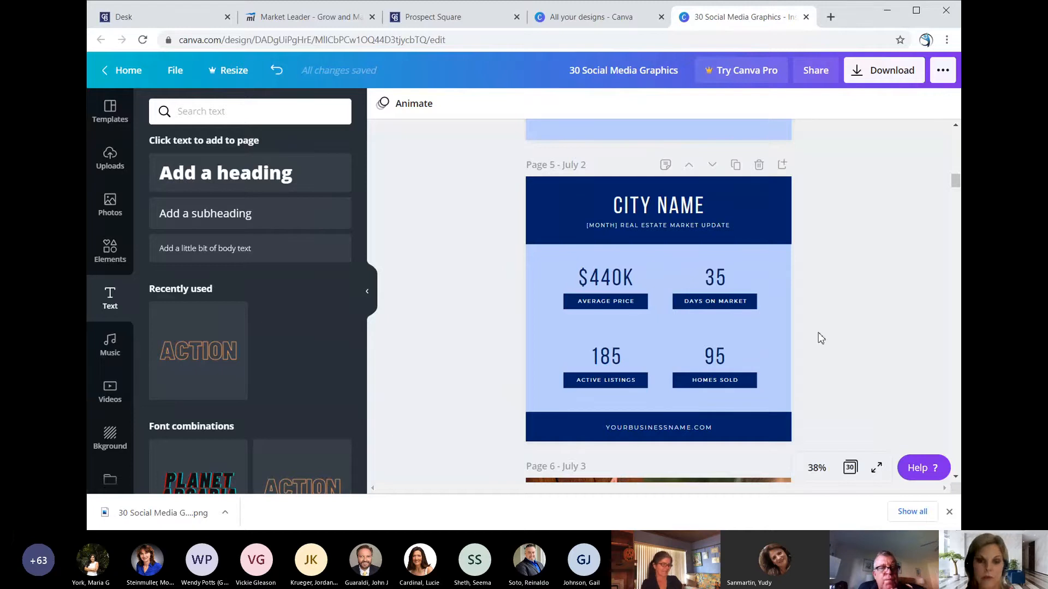
pyautogui.scroll(-6, 739, 315)
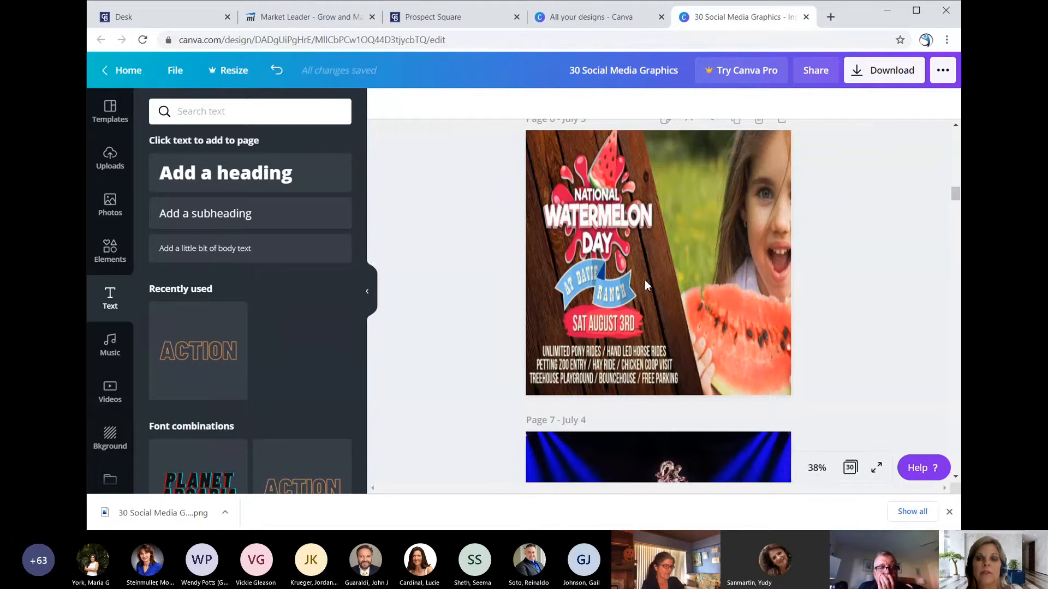
pyautogui.scroll(-5, 628, 311)
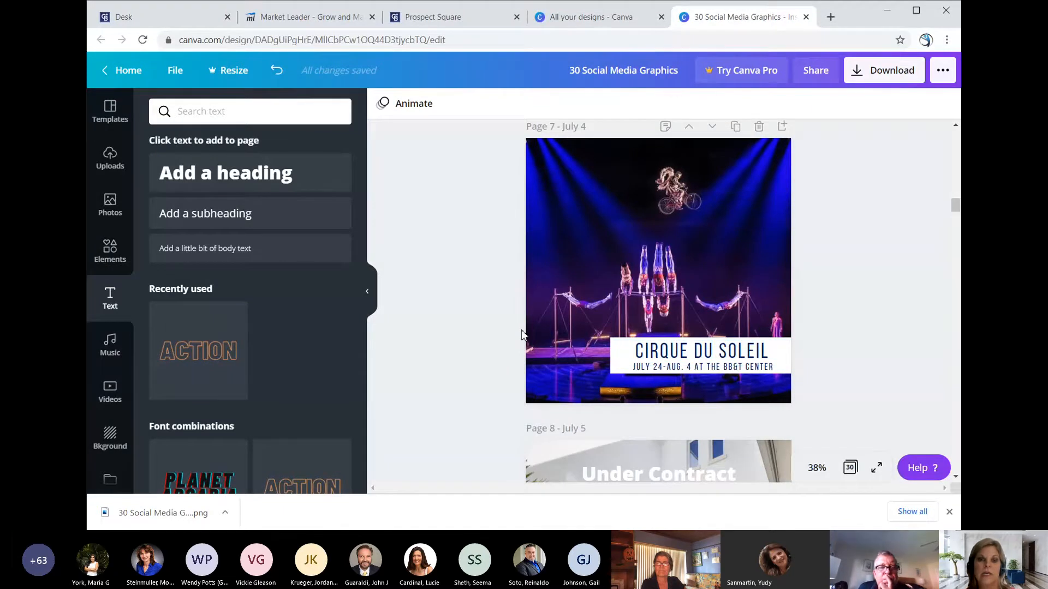
pyautogui.scroll(-10, 497, 319)
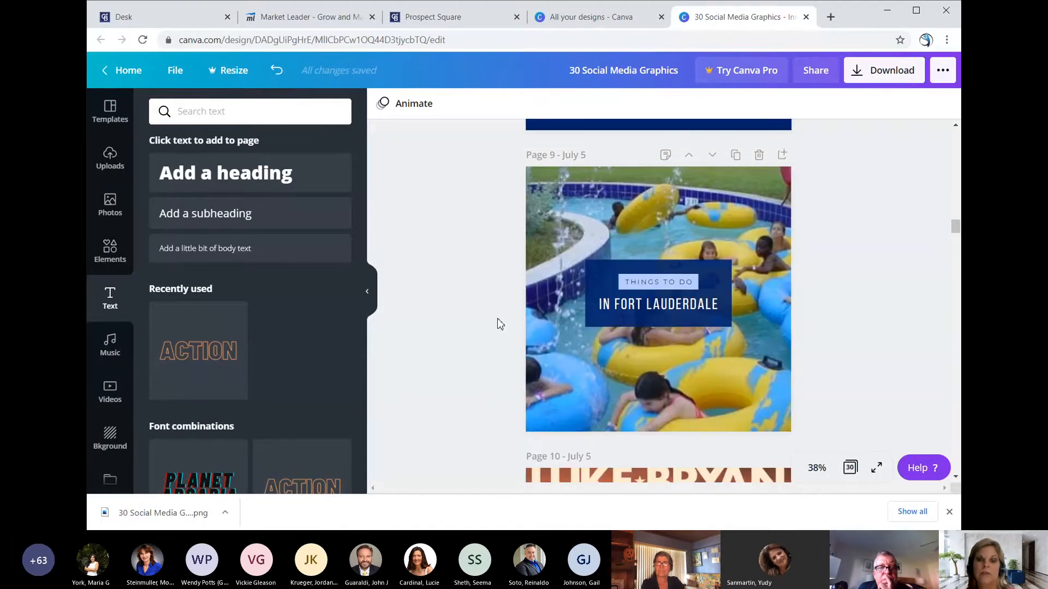
pyautogui.scroll(-8, 496, 319)
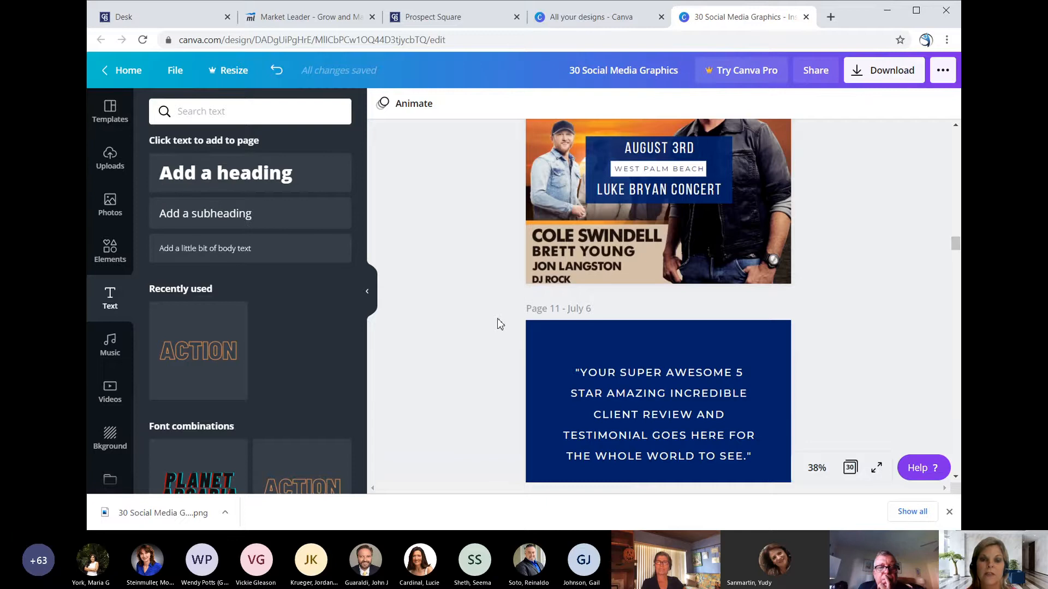
pyautogui.scroll(3, 496, 319)
pyautogui.click(581, 244)
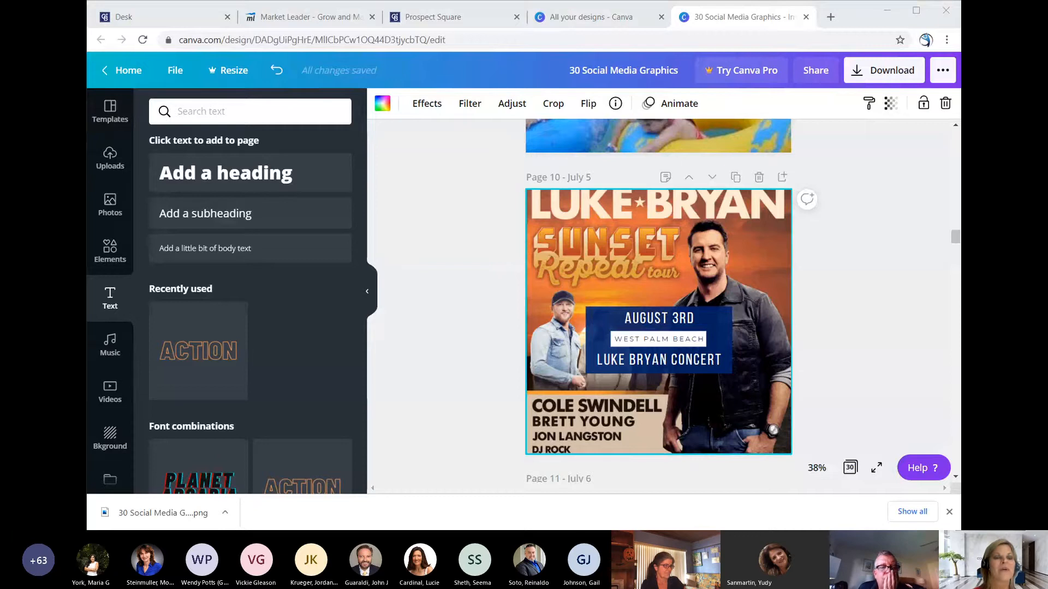
pyautogui.hotkey('ctrl', '2')
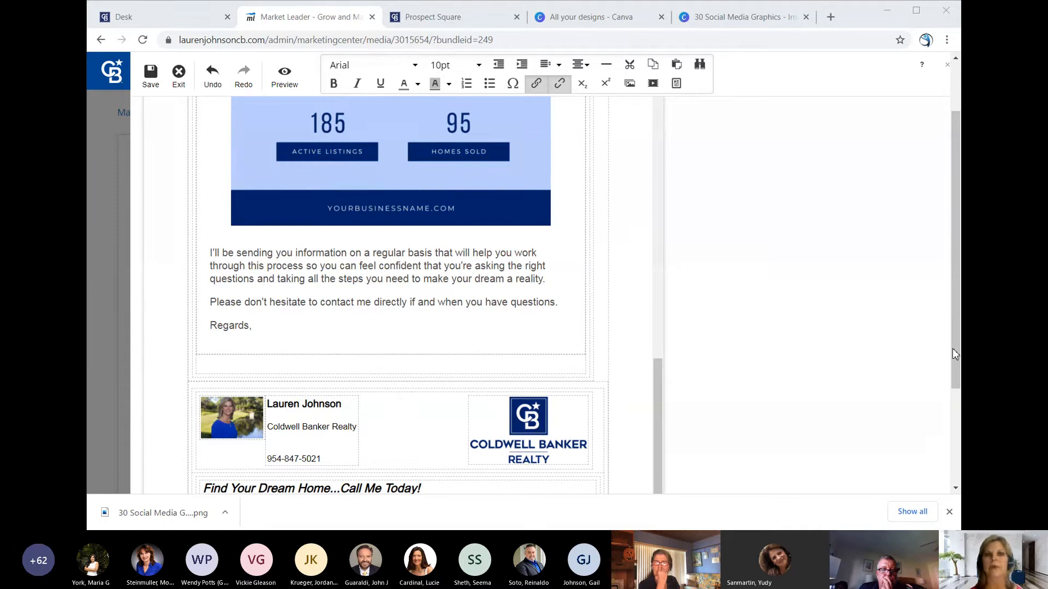
# Step: Cancel the exit prompt and review the personalized email from the market update image up to its house header
pyautogui.click(865, 17)
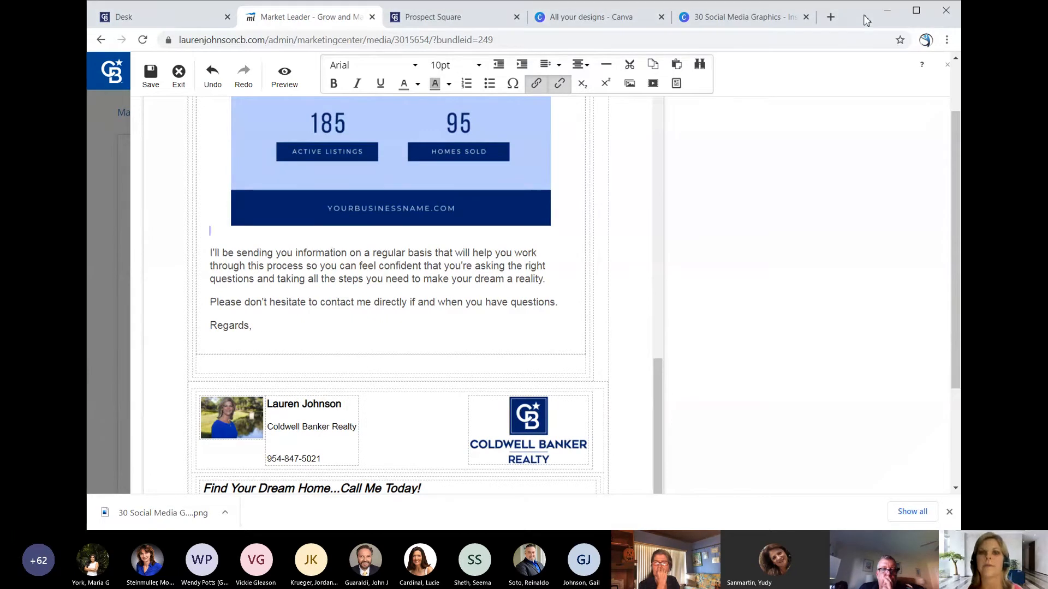
pyautogui.click(170, 77)
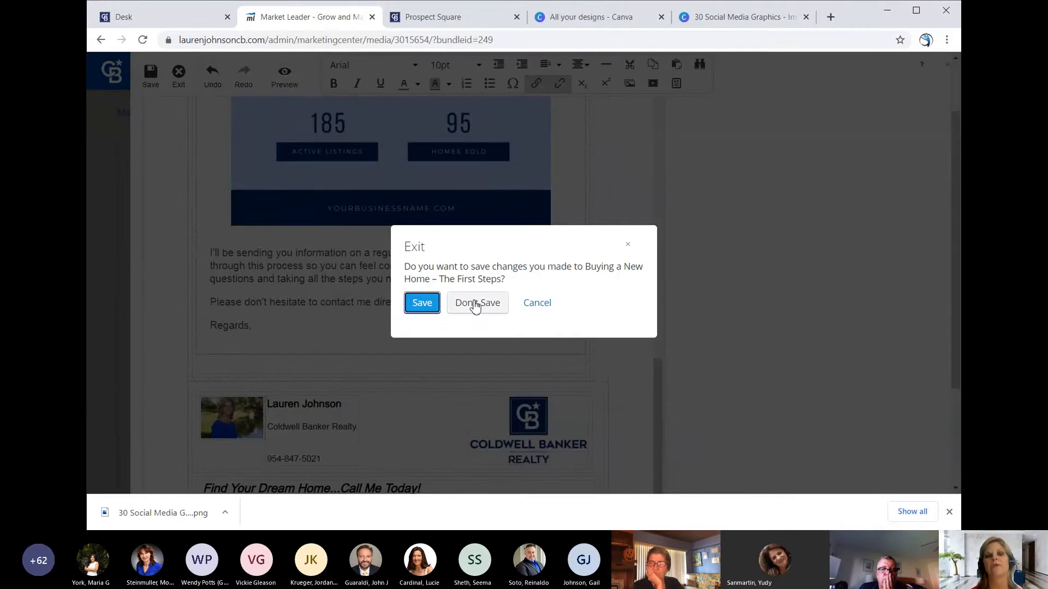
pyautogui.click(528, 303)
pyautogui.scroll(7, 388, 285)
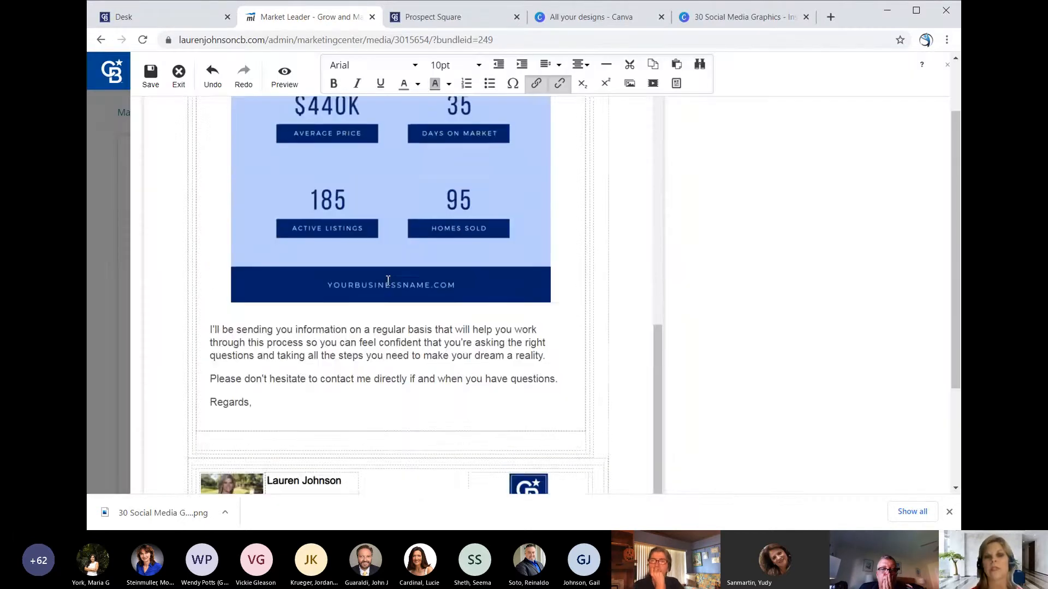
pyautogui.scroll(5, 388, 284)
pyautogui.scroll(-9, 390, 279)
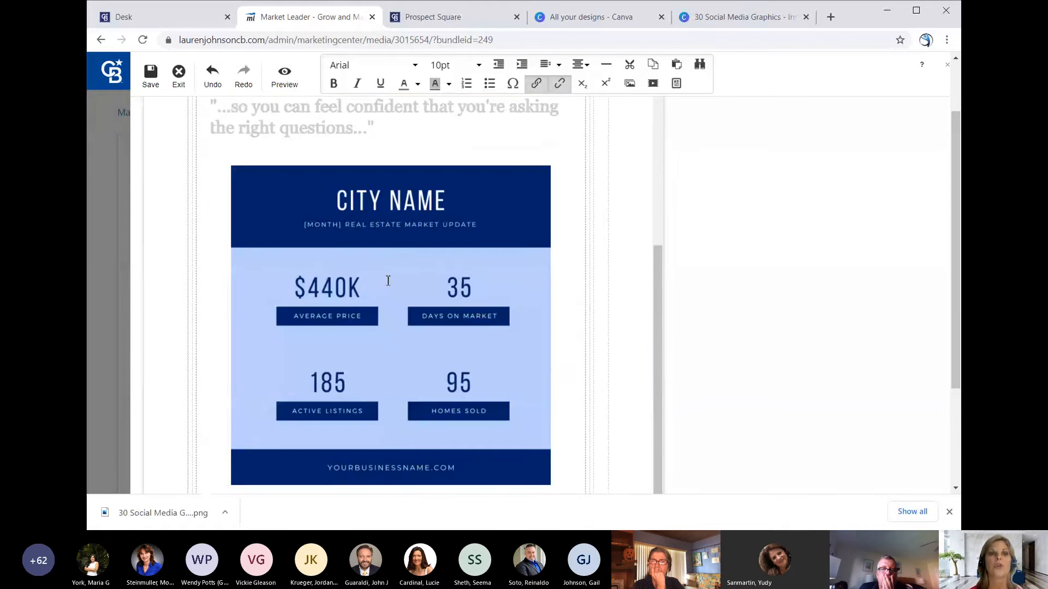
pyautogui.scroll(9, 404, 172)
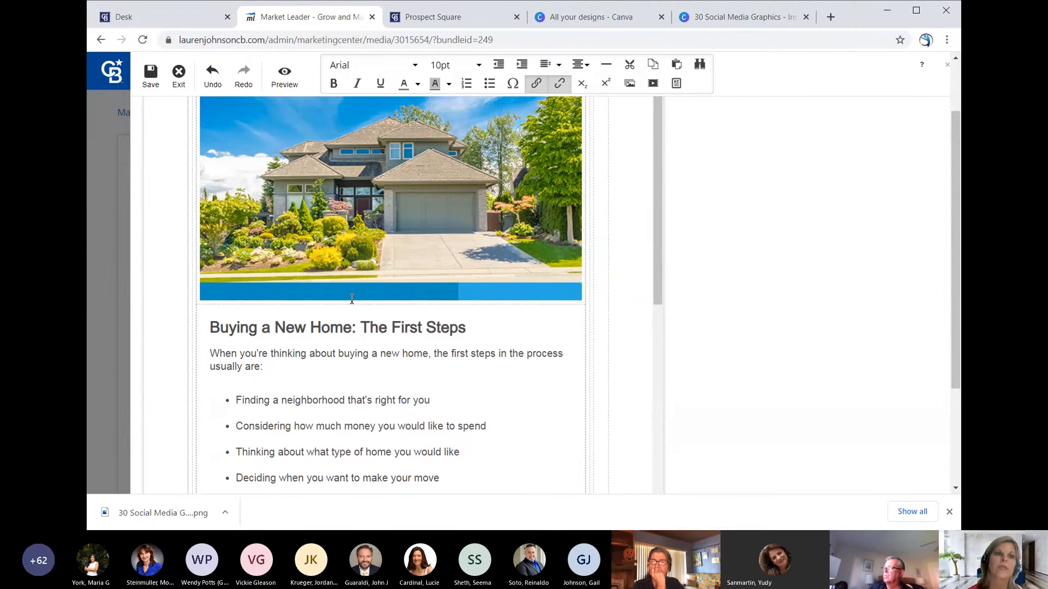
# Step: Exit the "Buying a New Home – The First Steps" email without saving the changes and return to the design search
pyautogui.click(180, 87)
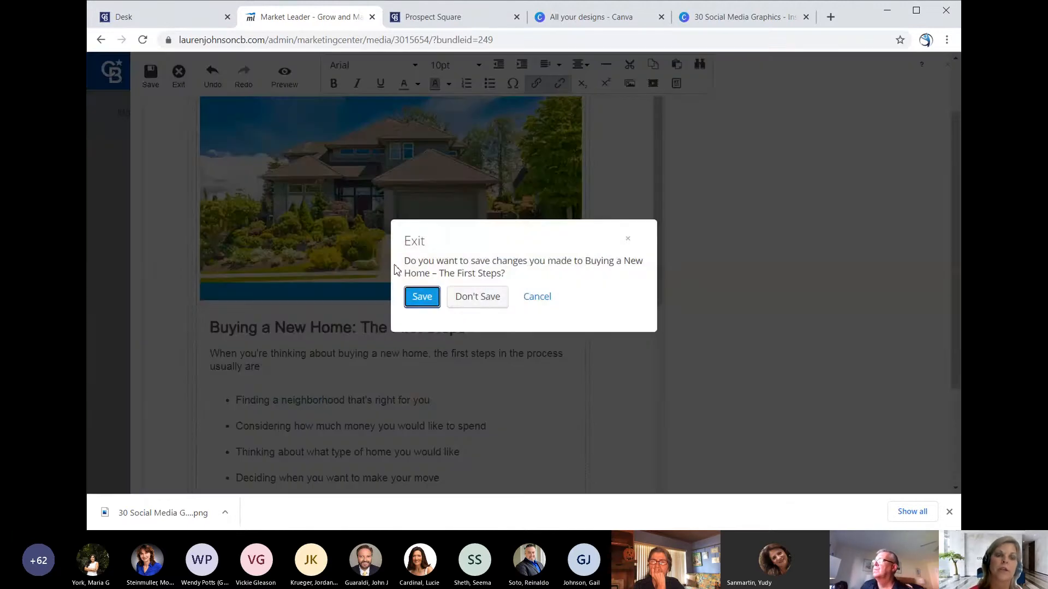
pyautogui.click(487, 301)
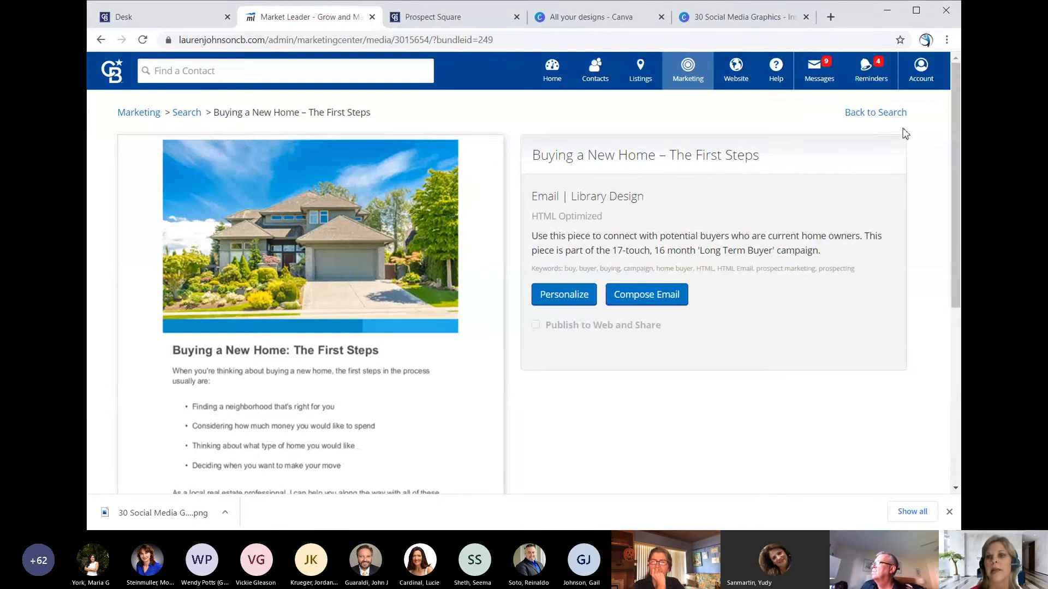
pyautogui.click(888, 116)
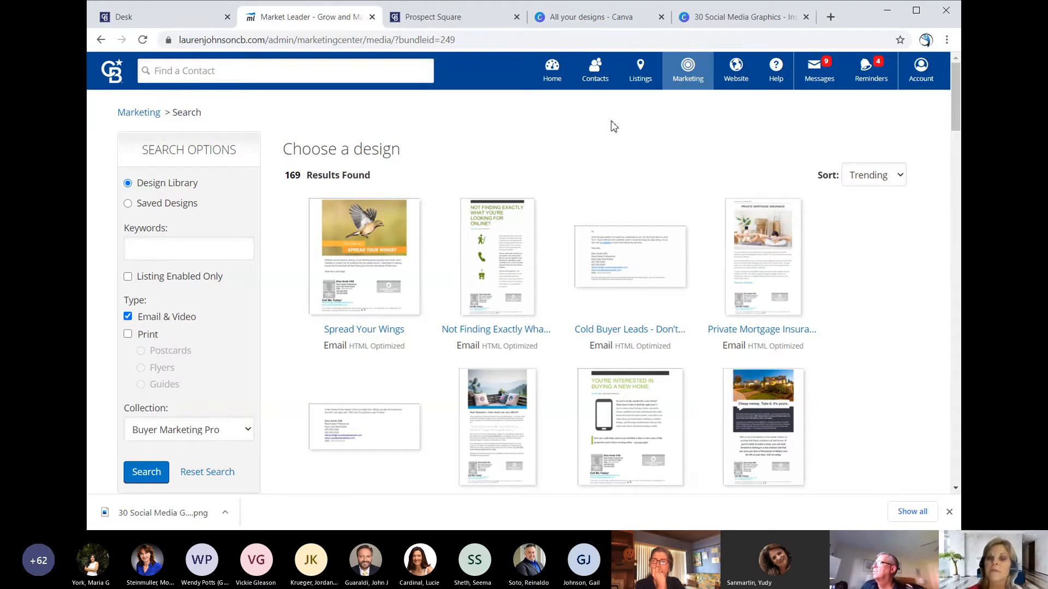
# Step: Browse the Buyer Marketing Pro email designs, open "The importance of your credit report" and read through its preview
pyautogui.scroll(-7, 646, 264)
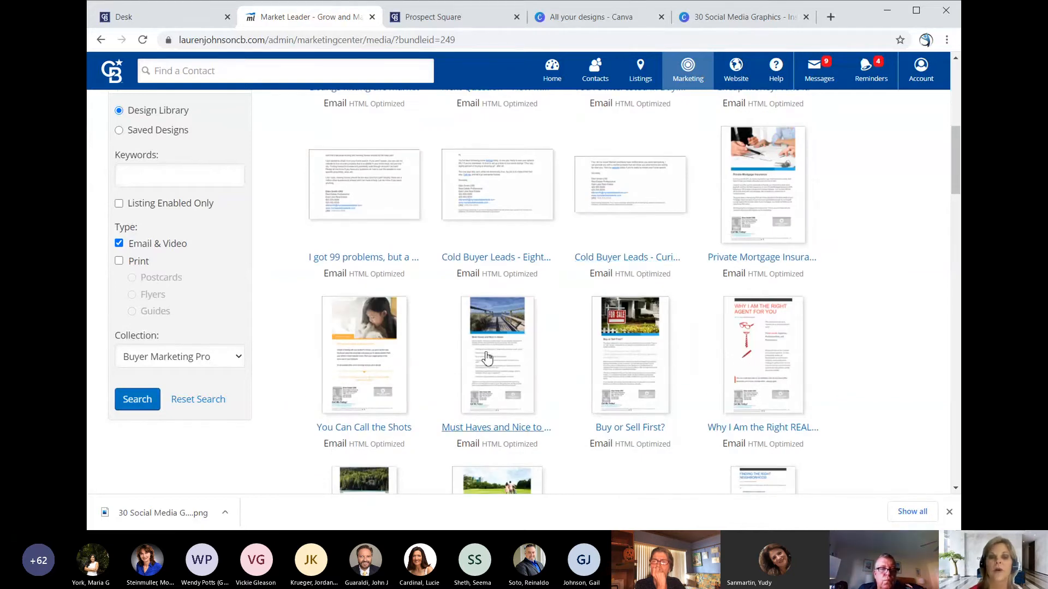
pyautogui.scroll(-8, 484, 357)
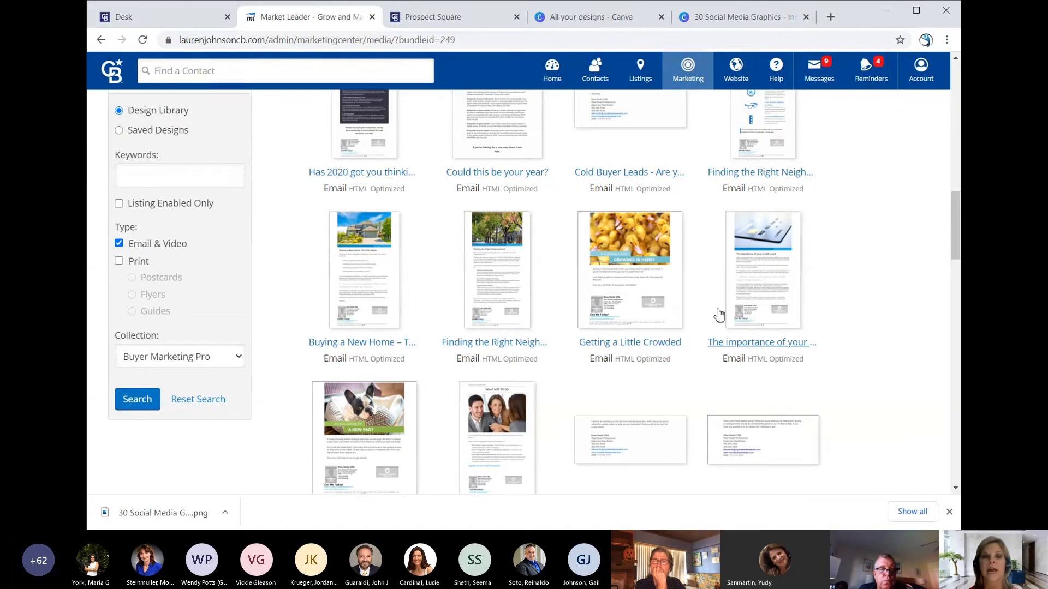
pyautogui.doubleClick(719, 314)
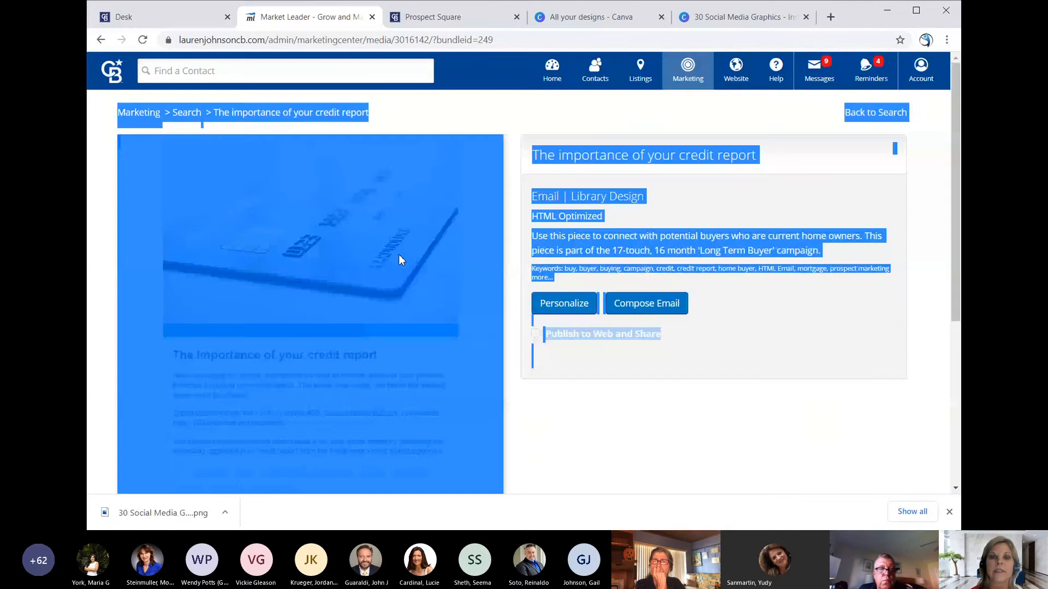
pyautogui.click(758, 363)
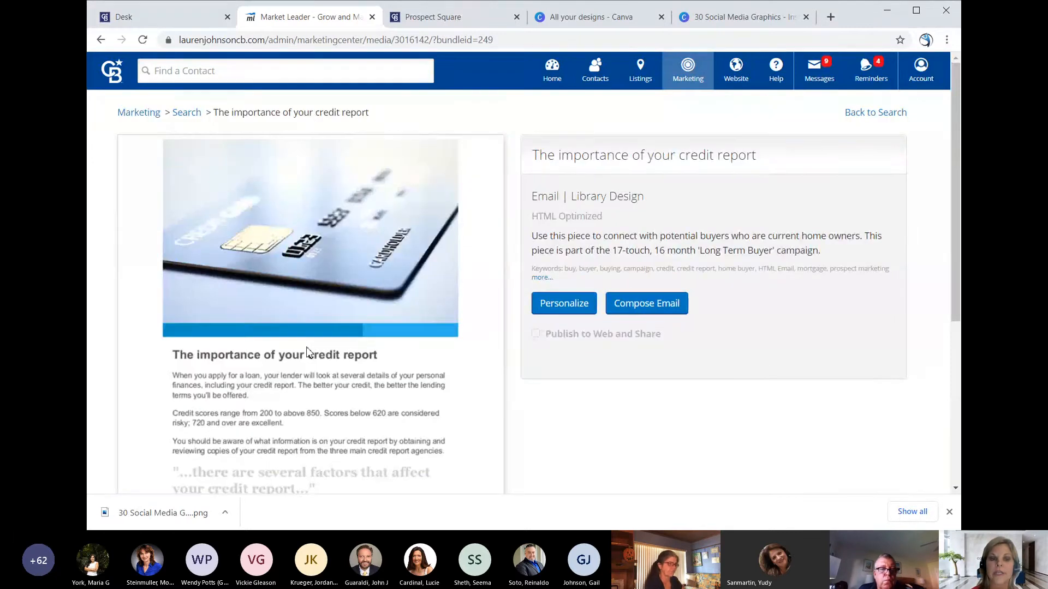
pyautogui.scroll(-5, 307, 352)
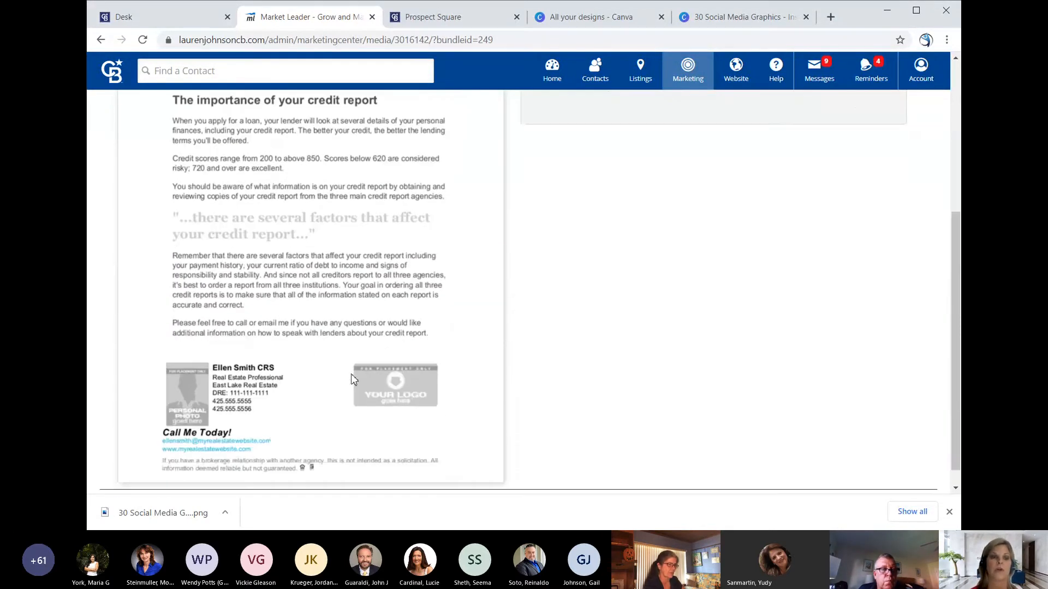
pyautogui.scroll(4, 335, 276)
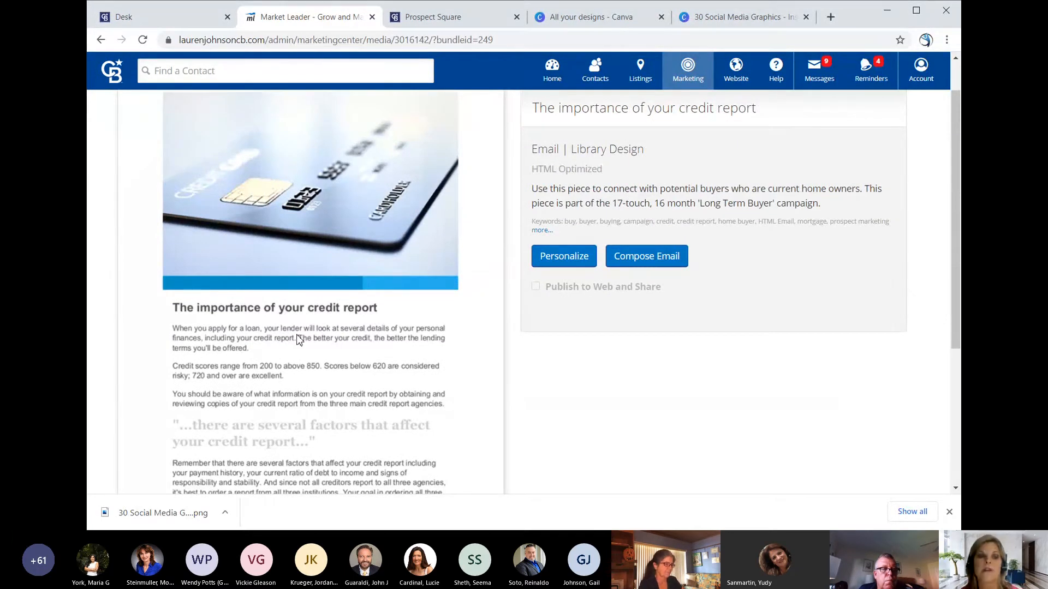
pyautogui.scroll(1, 304, 358)
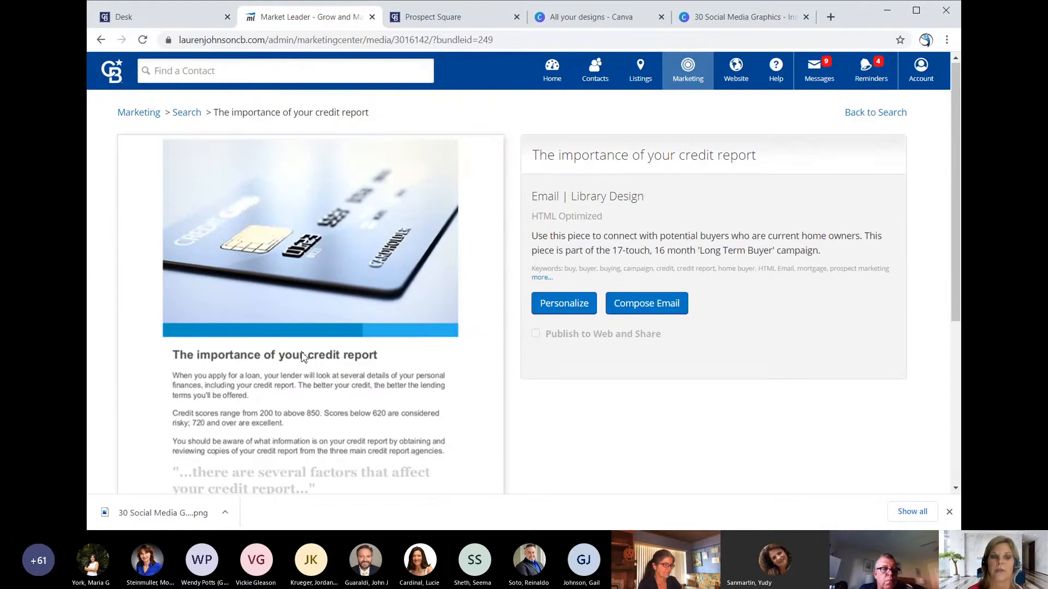
pyautogui.scroll(-5, 304, 357)
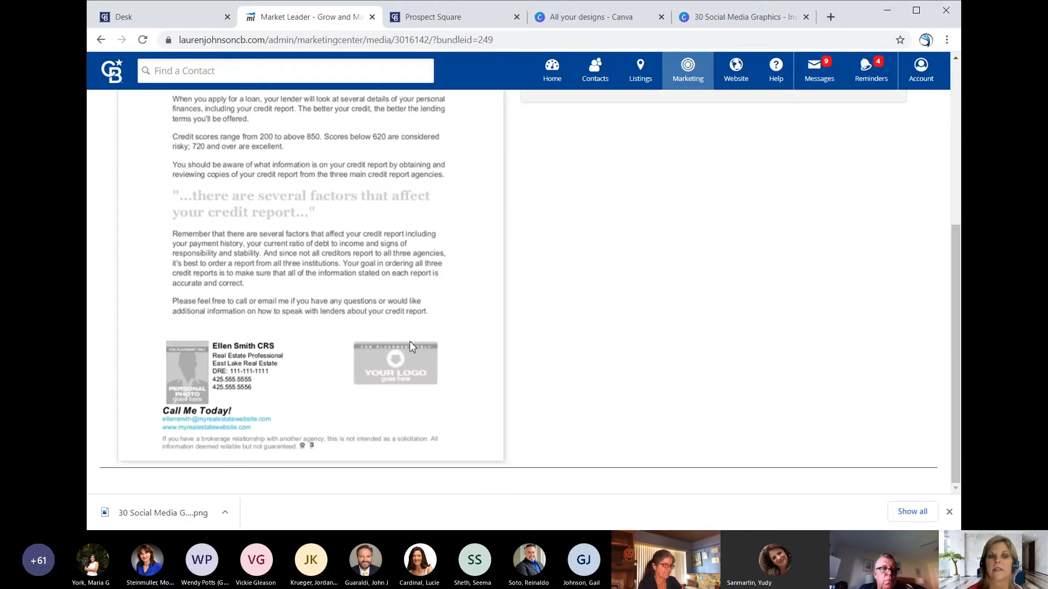
pyautogui.scroll(4, 300, 290)
pyautogui.scroll(2, 273, 229)
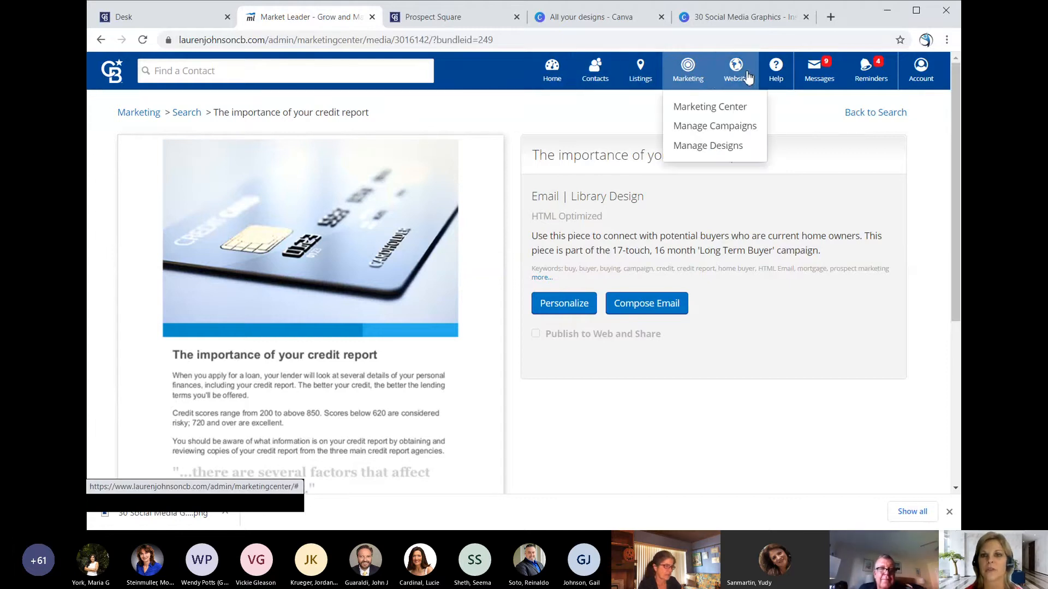
# Step: Open the website's blog posts page
pyautogui.moveTo(739, 77)
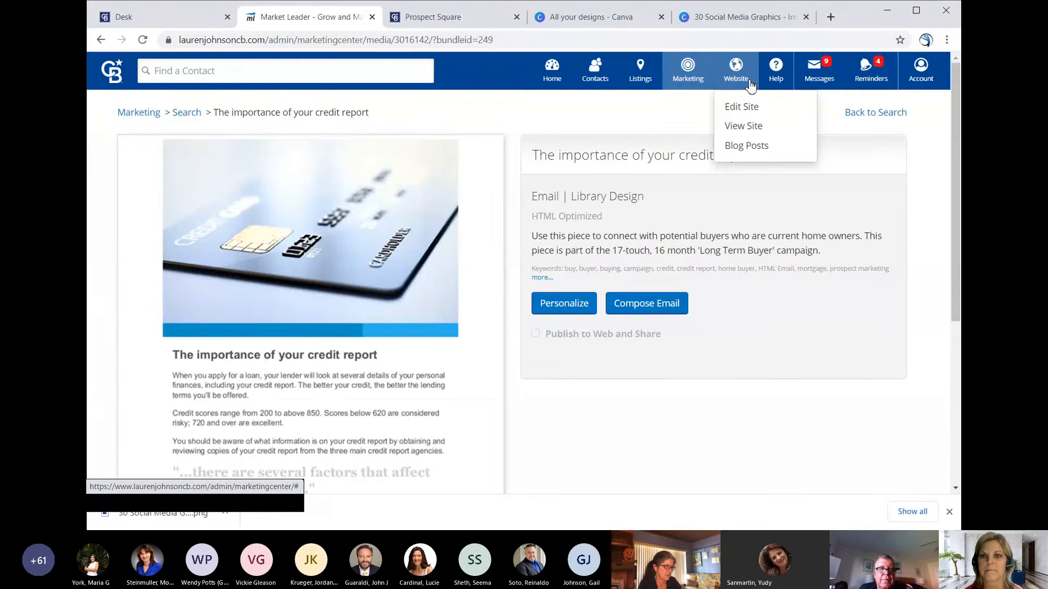
pyautogui.click(742, 146)
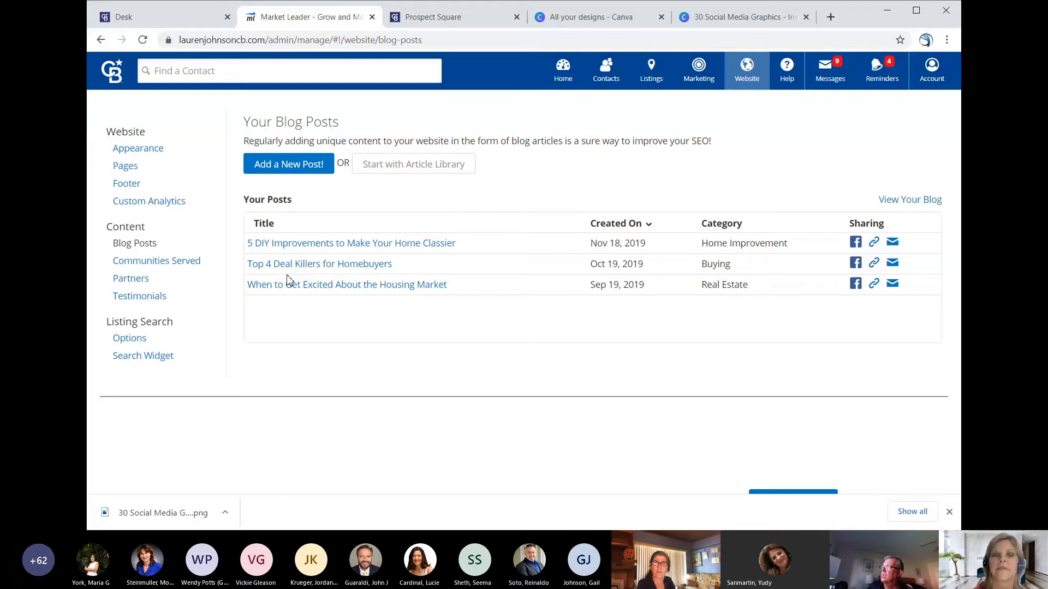
# Step: Start a new blog post titled "Buying a Home" and highlight its URL
pyautogui.click(298, 169)
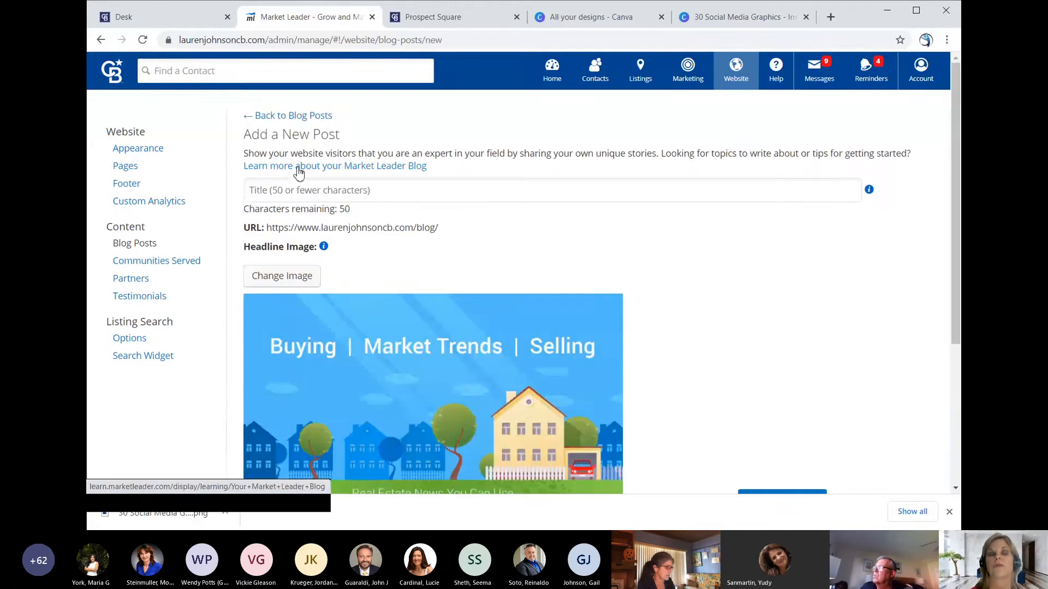
pyautogui.click(399, 185)
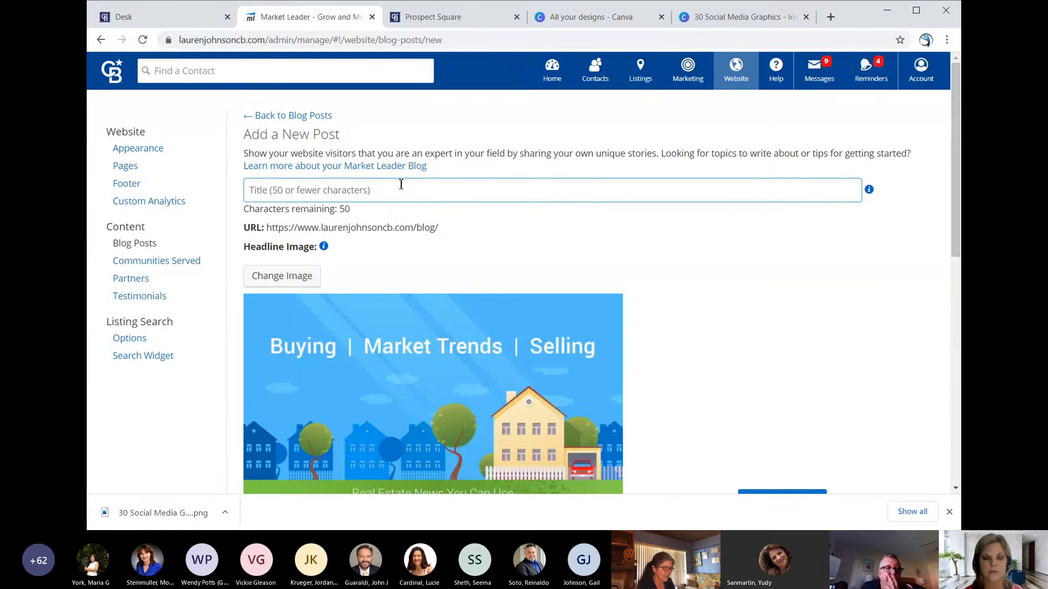
pyautogui.write('Buying a')
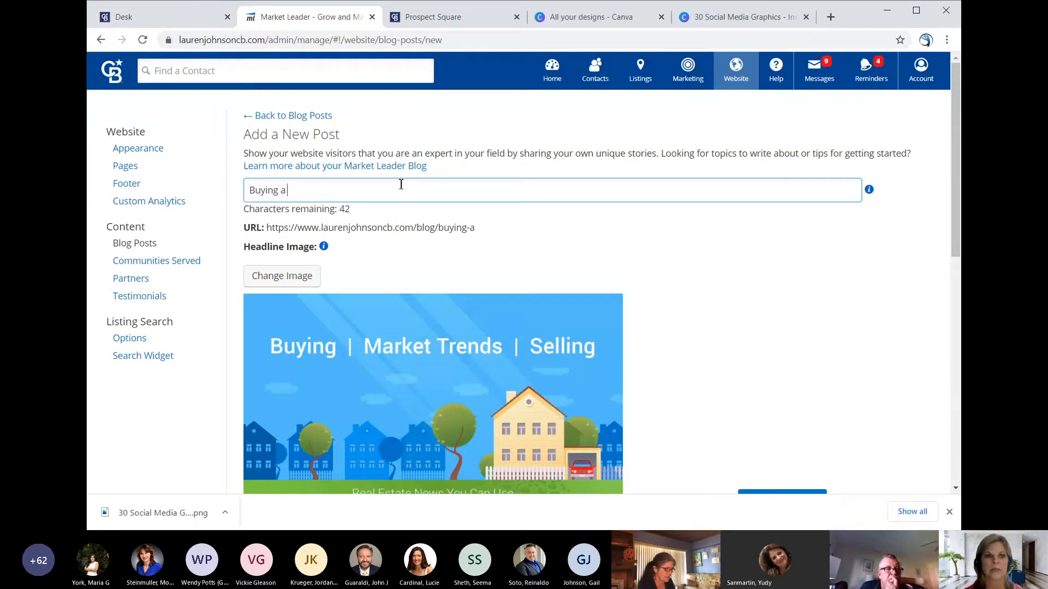
pyautogui.write(' Home')
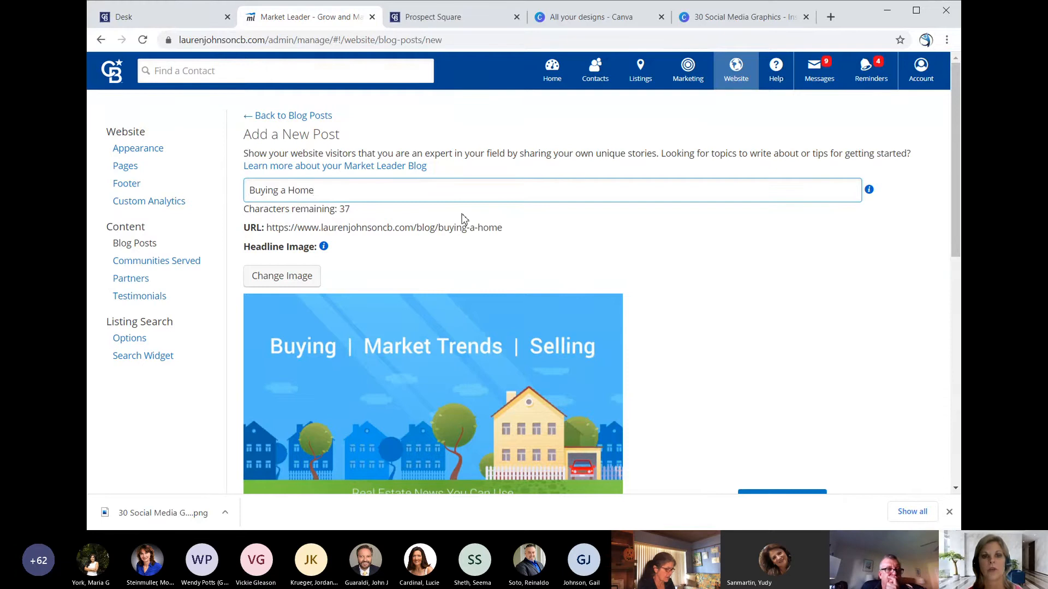
pyautogui.moveTo(505, 230); pyautogui.dragTo(273, 231)
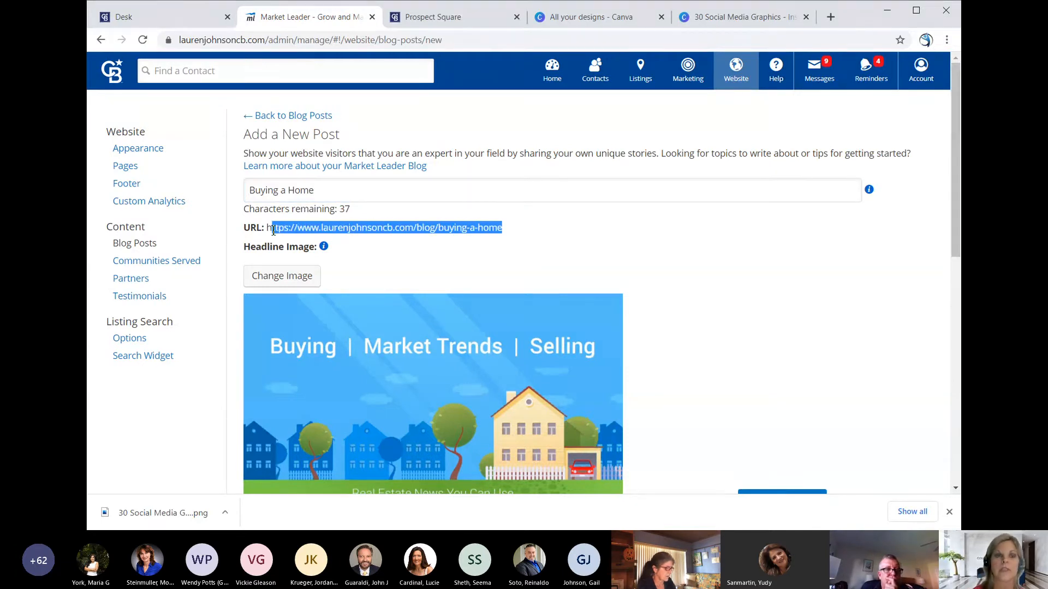
pyautogui.click(455, 230)
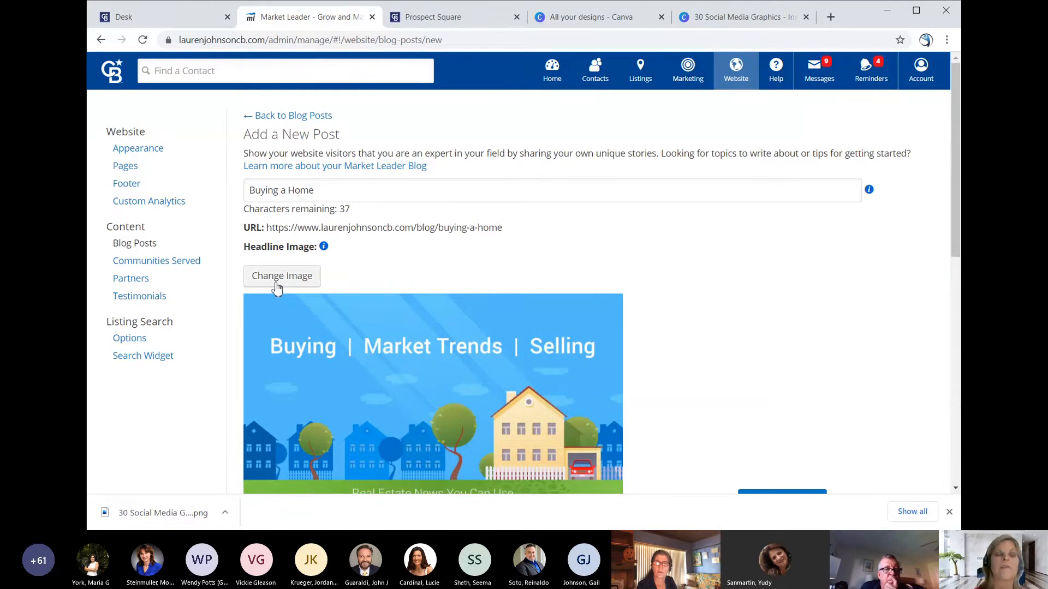
# Step: Look over the new post's headline image and empty body editor, and discard the draft
pyautogui.scroll(-2, 277, 287)
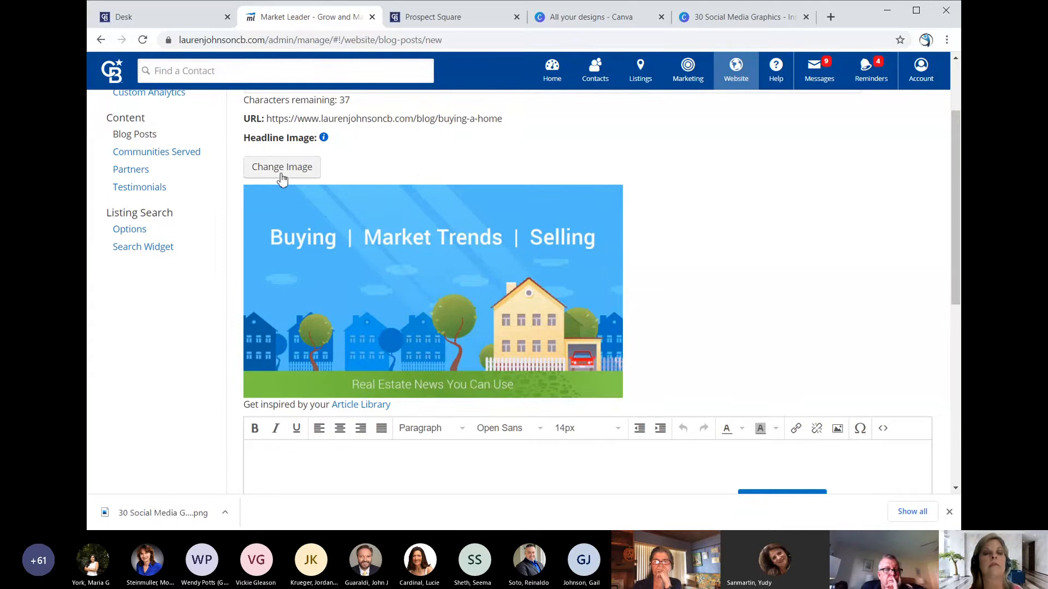
pyautogui.scroll(-2, 499, 208)
pyautogui.scroll(-3, 499, 206)
pyautogui.click(498, 207)
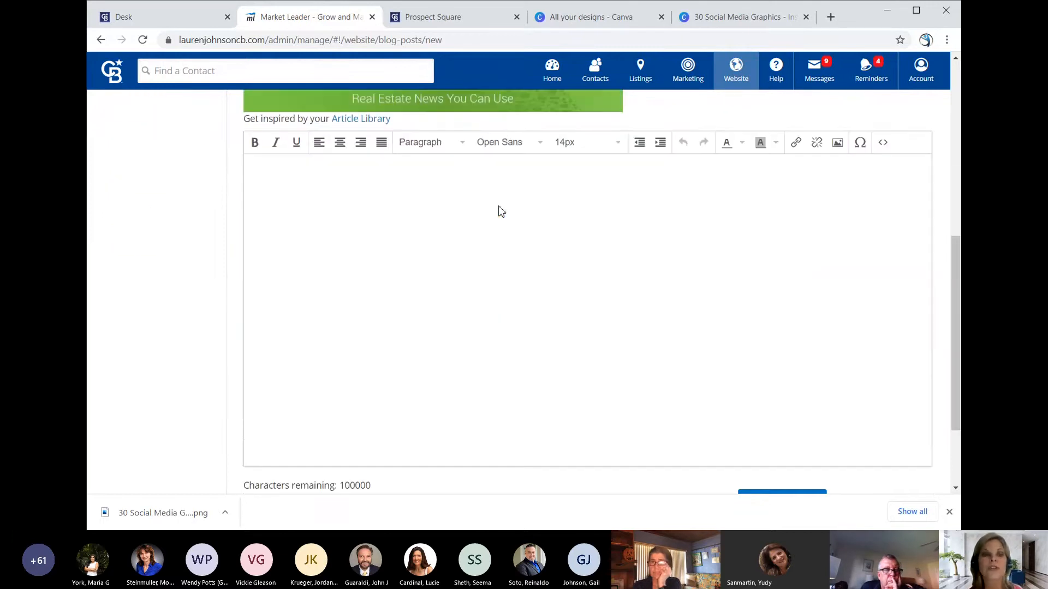
pyautogui.click(375, 202)
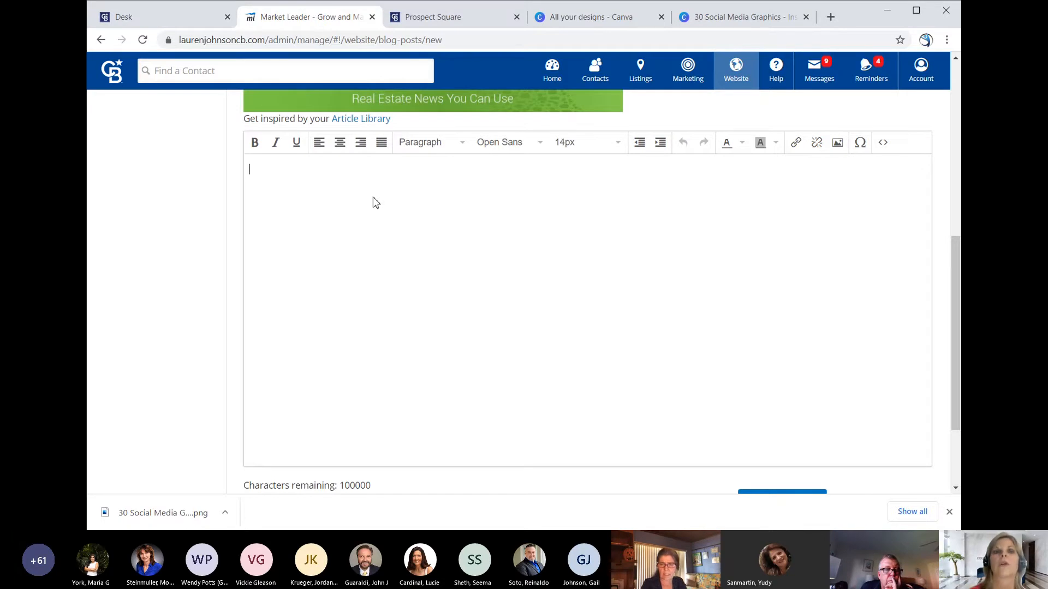
pyautogui.scroll(-2, 328, 309)
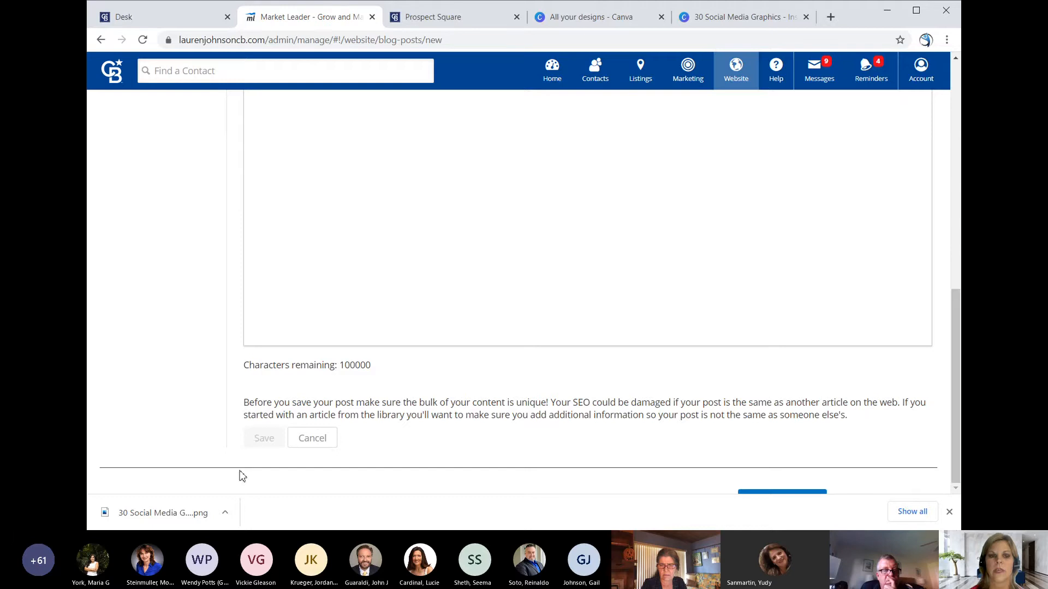
pyautogui.click(312, 442)
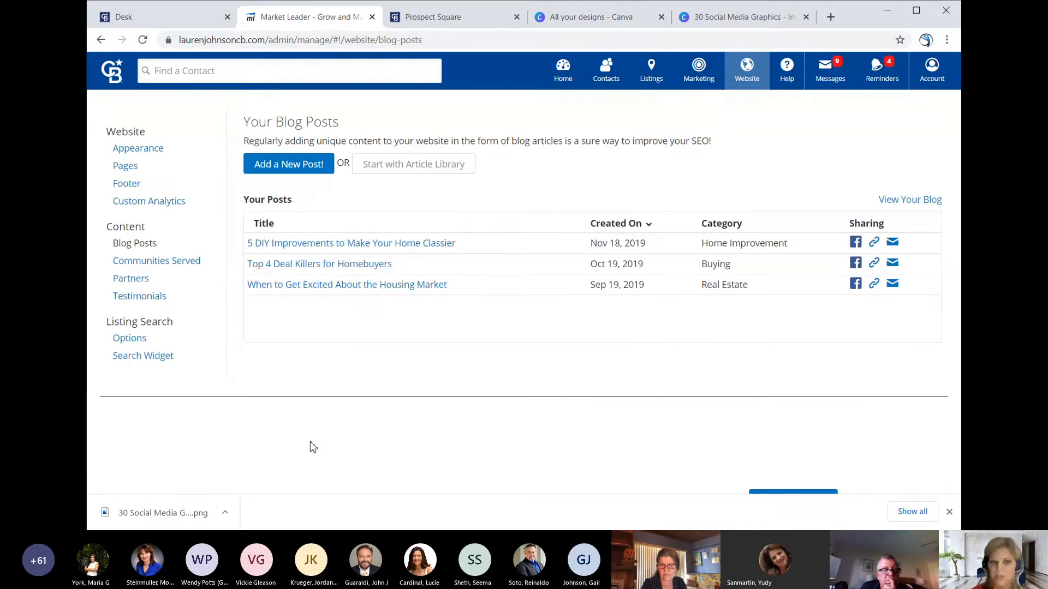
# Step: Open an email draft sharing the blog post "5 DIY Improvements to Make Your Home Classier" and review its message and signature
pyautogui.click(857, 243)
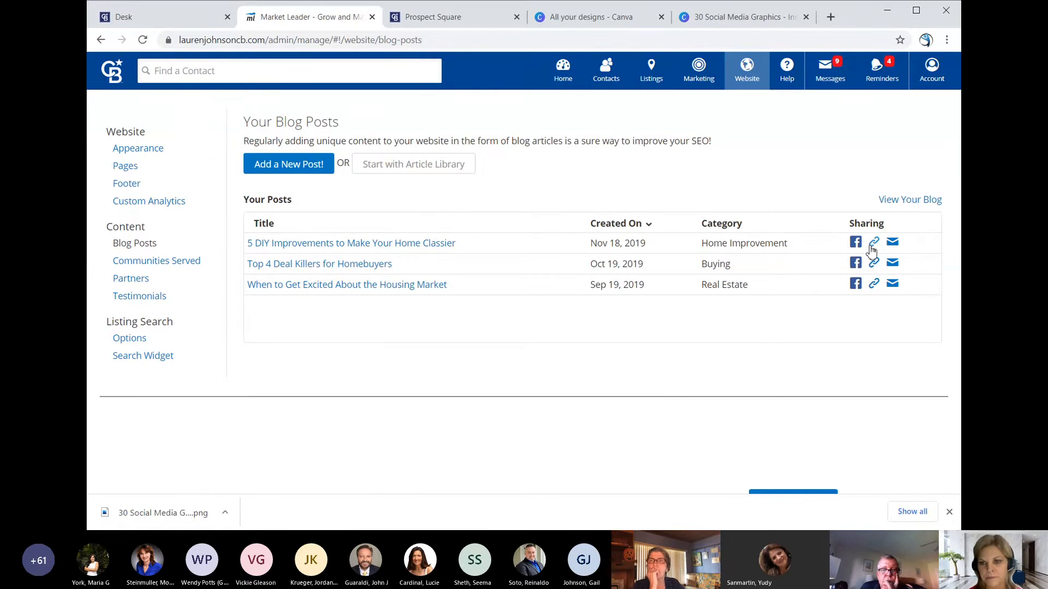
pyautogui.click(892, 241)
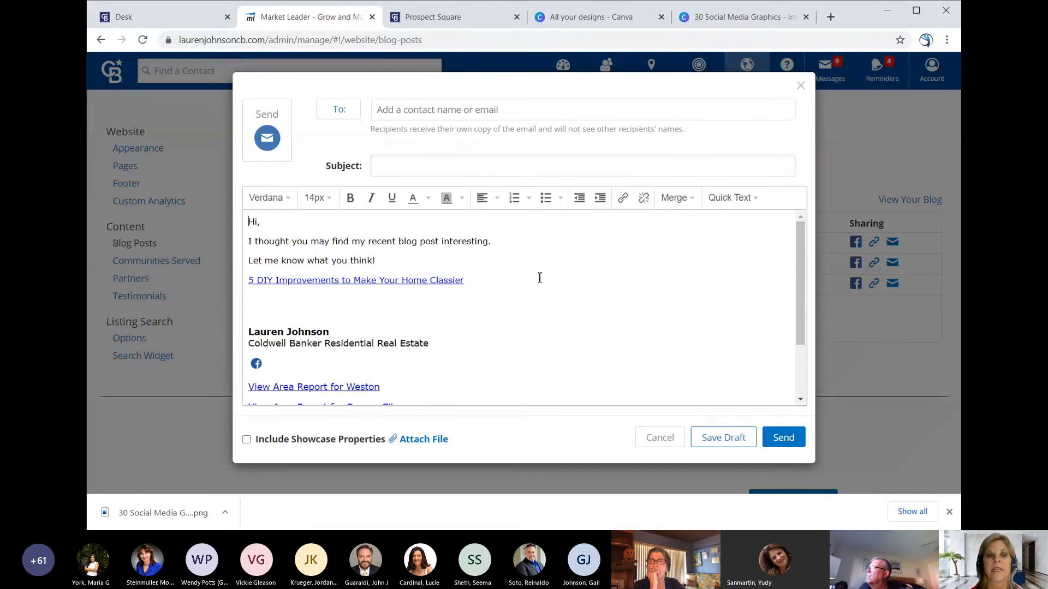
pyautogui.scroll(-3, 413, 315)
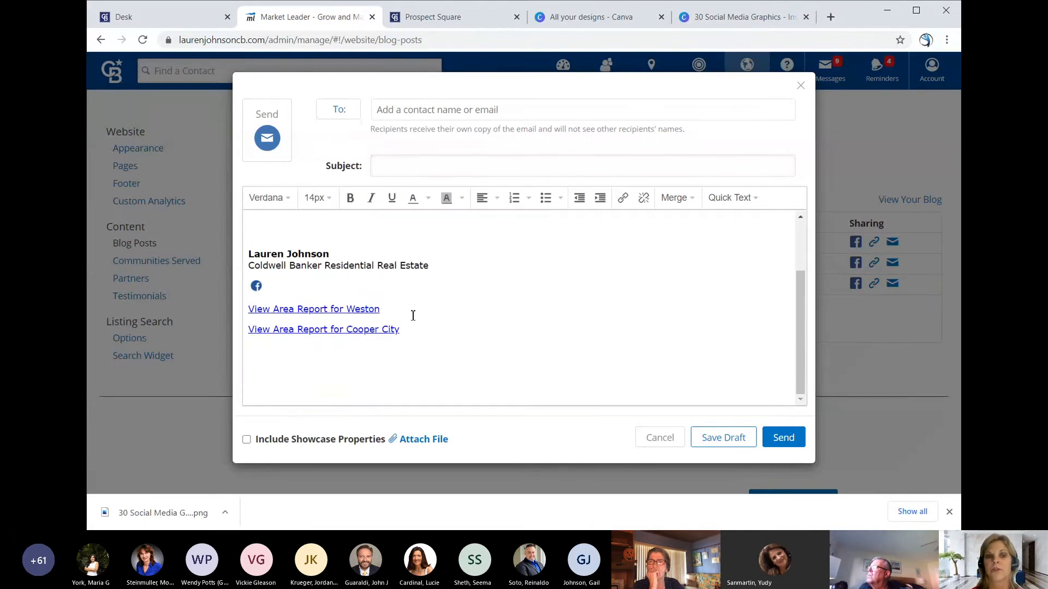
pyautogui.scroll(3, 413, 315)
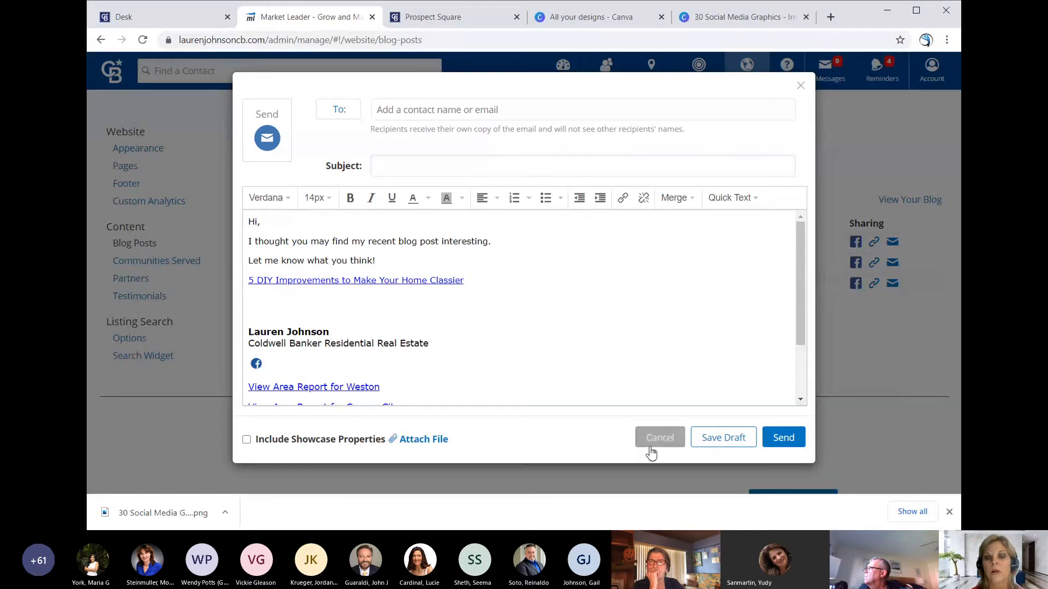
# Step: View the contact and group options for the email's recipients, and discard the email without sending it
pyautogui.click(338, 113)
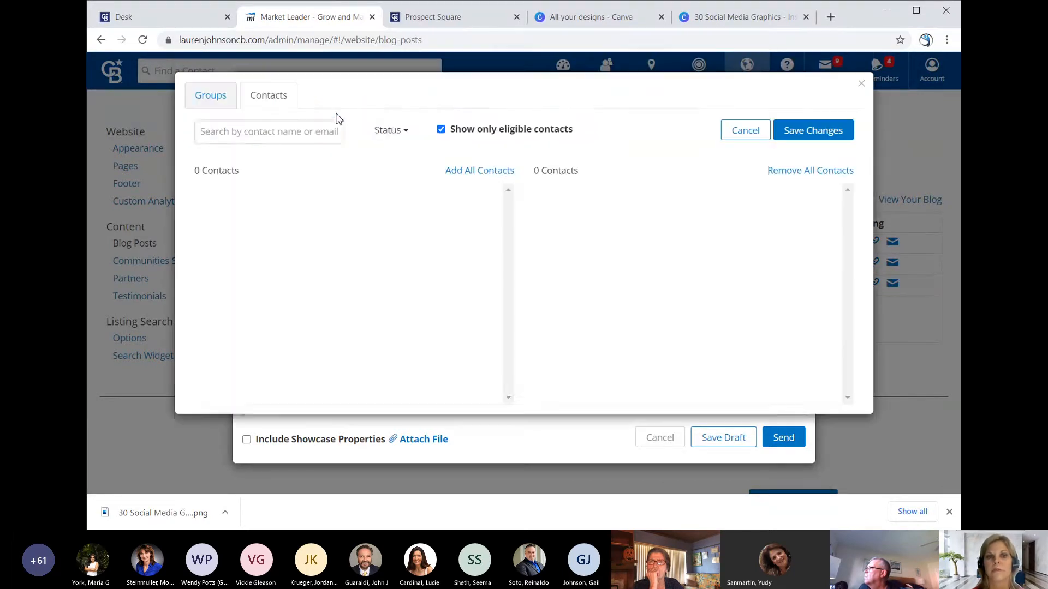
pyautogui.click(210, 96)
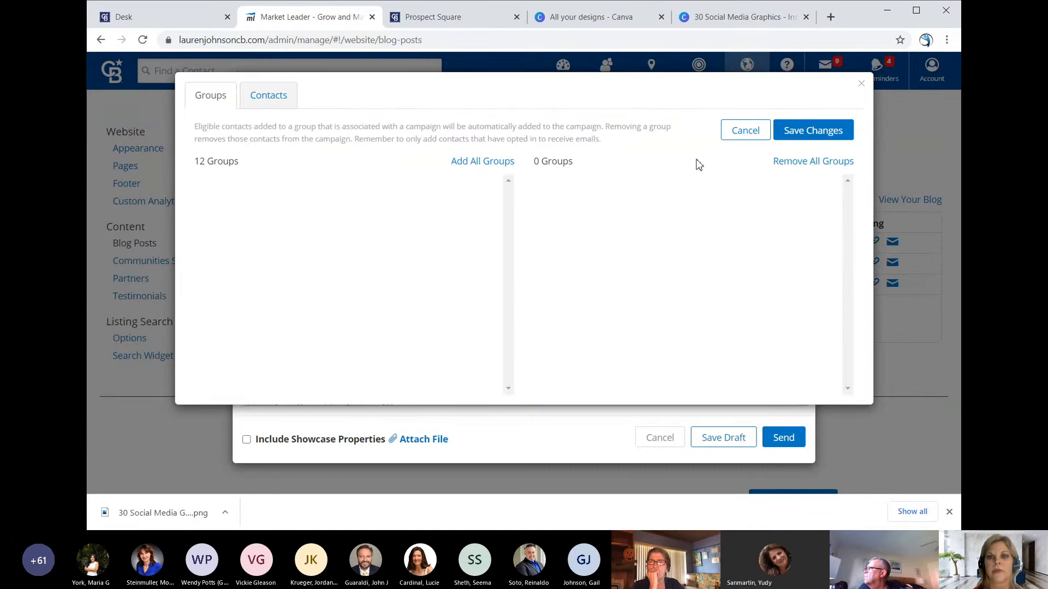
pyautogui.click(737, 131)
pyautogui.scroll(-3, 496, 341)
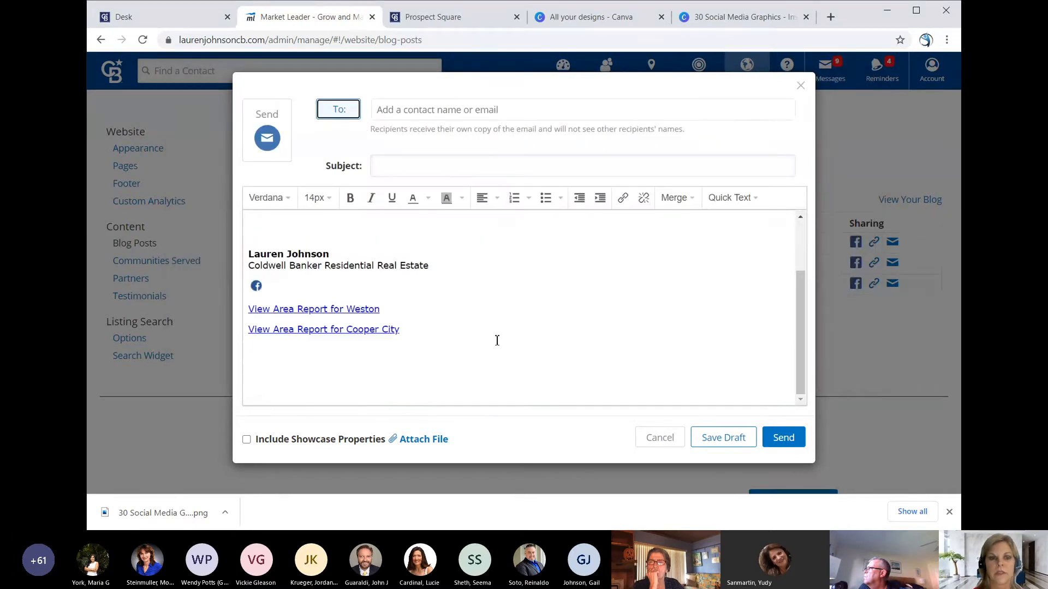
pyautogui.scroll(3, 497, 341)
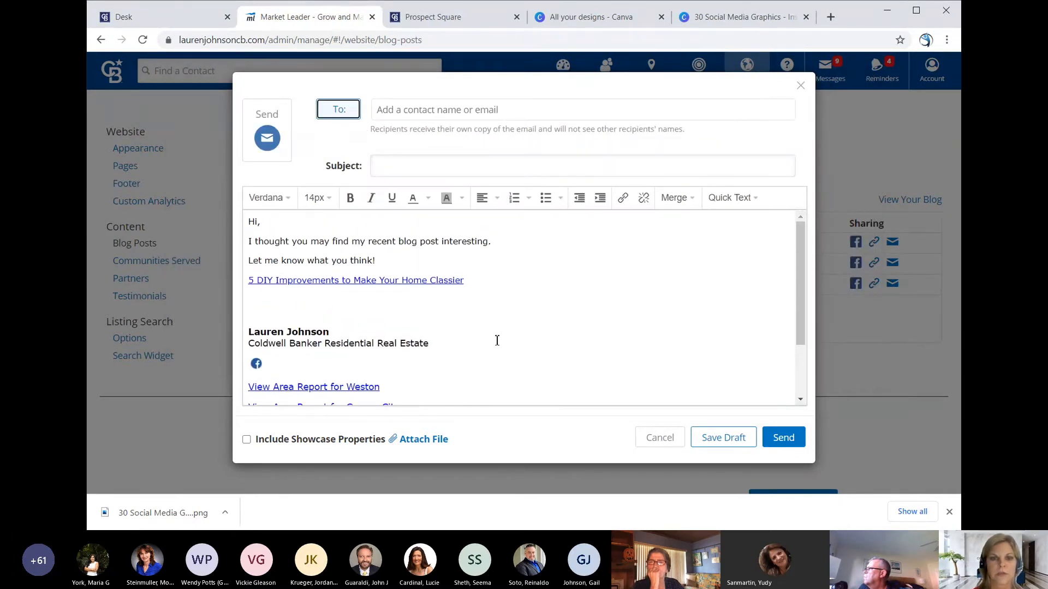
pyautogui.click(659, 437)
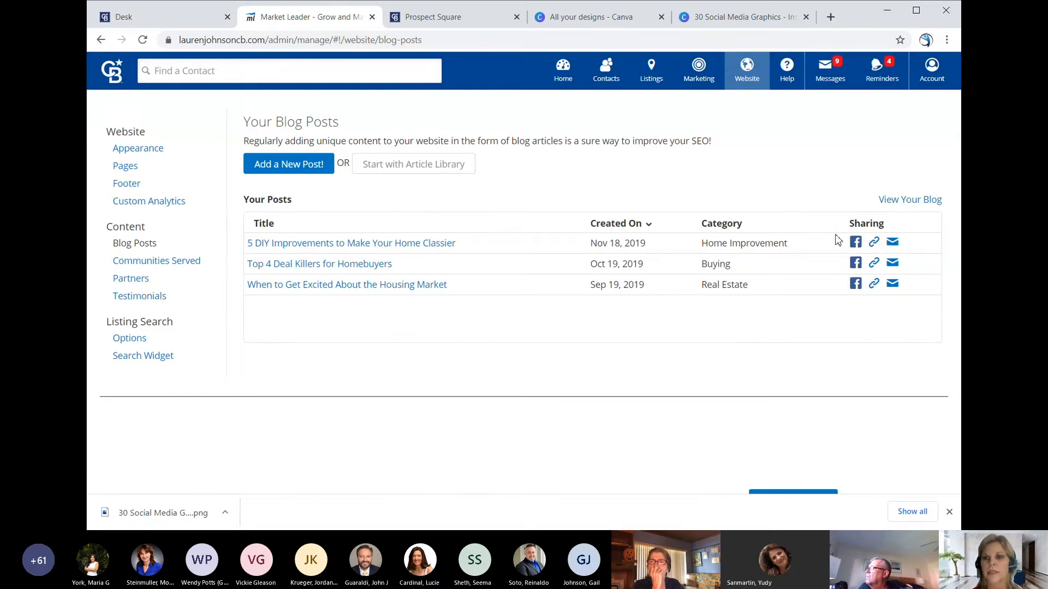
# Step: Copy the share link of the blog post "5 DIY Improvements to Make Your Home Classier"
pyautogui.click(873, 244)
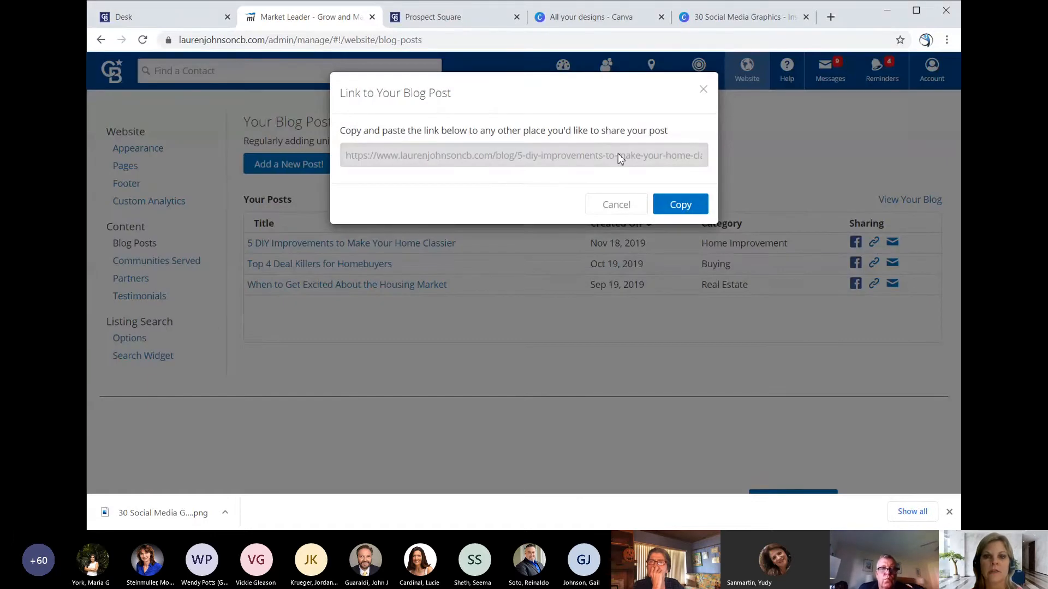
pyautogui.click(686, 205)
# Step: Open the saved marketing design "Single Property 1-Photo-1" for the waterfront property in Miami for editing
pyautogui.moveTo(699, 73)
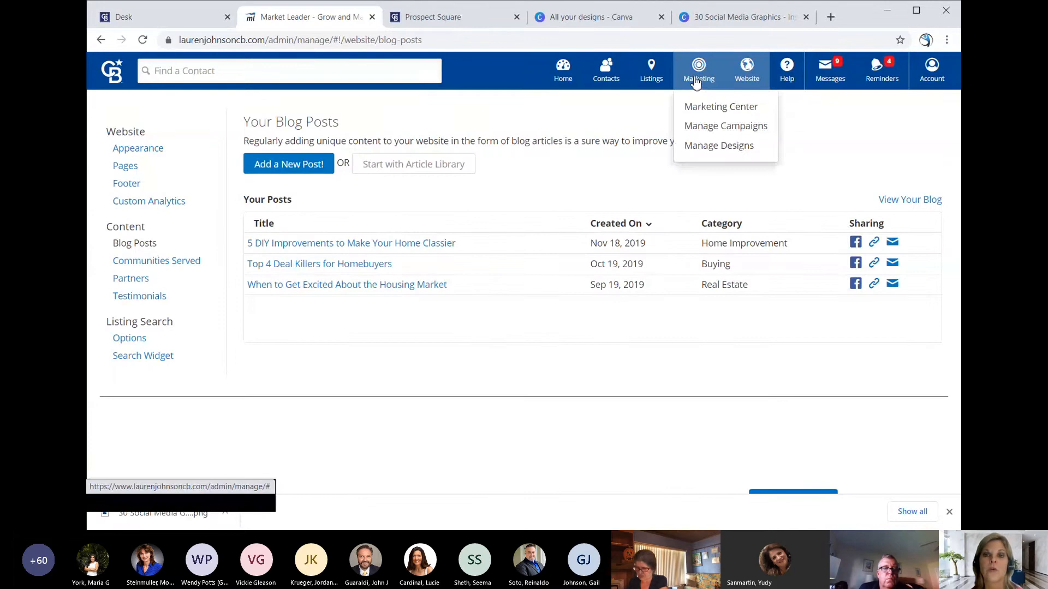
pyautogui.click(701, 109)
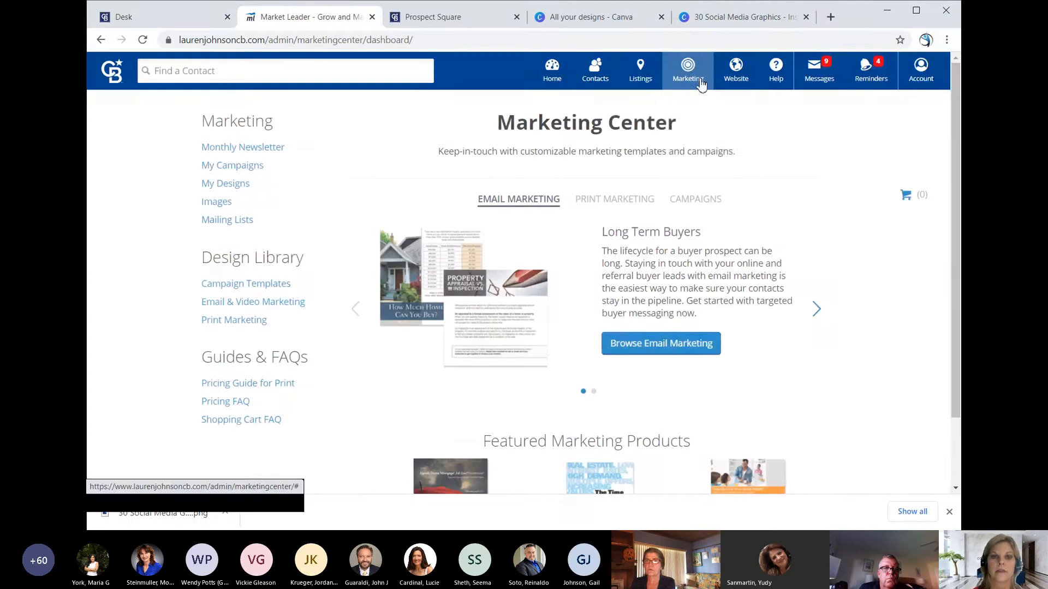
pyautogui.moveTo(701, 83)
pyautogui.click(703, 146)
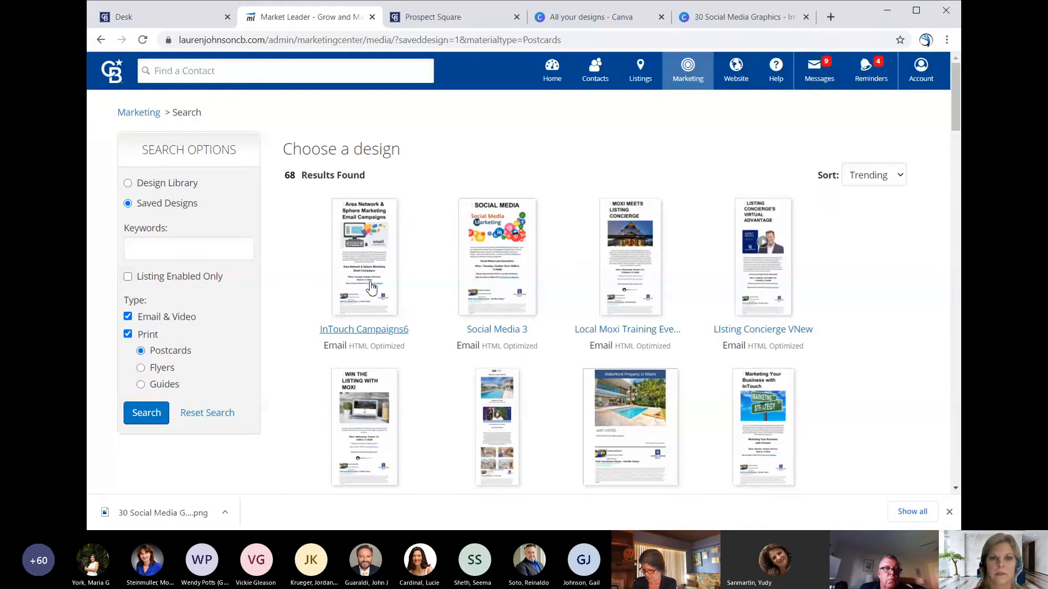
pyautogui.click(639, 398)
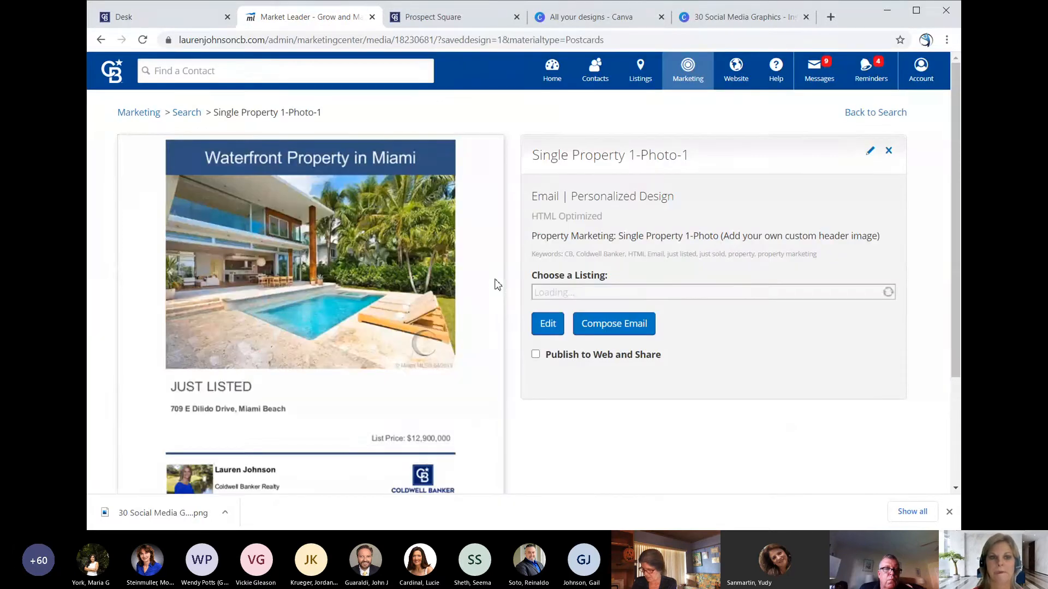
pyautogui.click(544, 327)
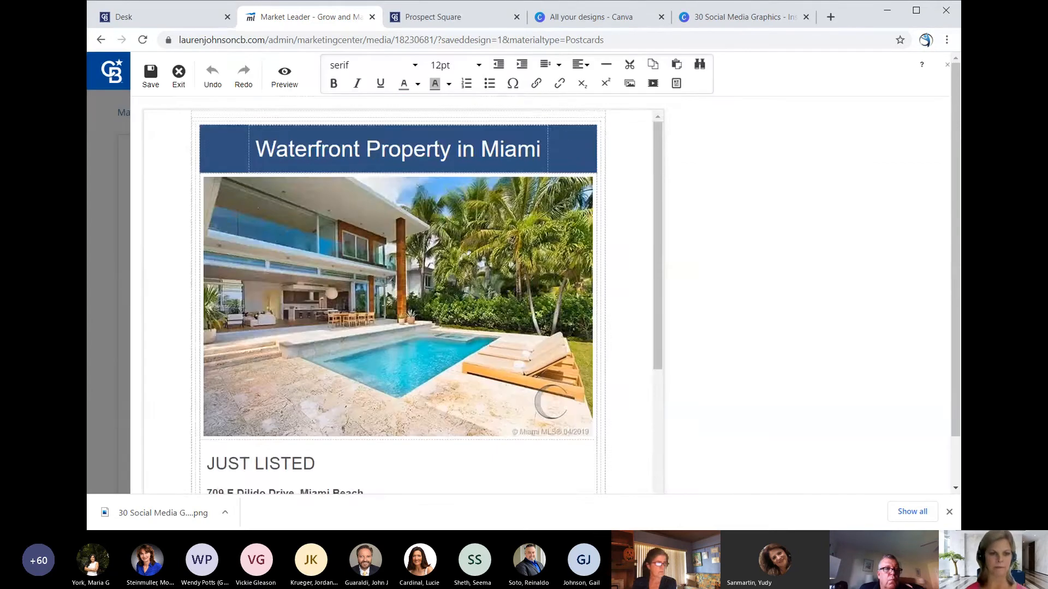
# Step: Add blank lines to the empty text area below the blue bar under the list price
pyautogui.scroll(-4, 384, 309)
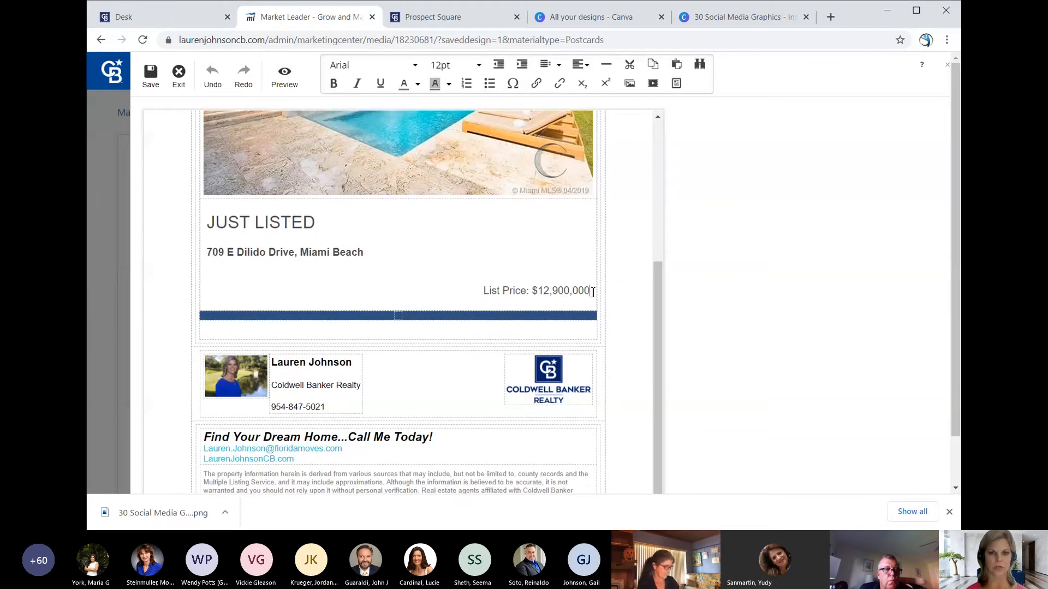
pyautogui.click(527, 330)
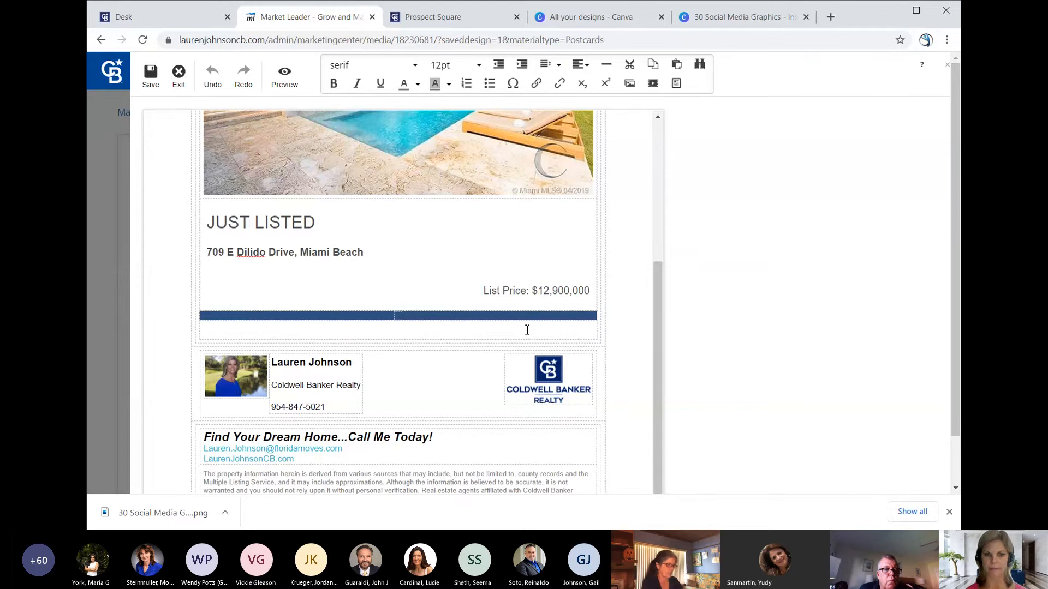
pyautogui.press('Return')
pyautogui.press('Return')
pyautogui.press('Return')
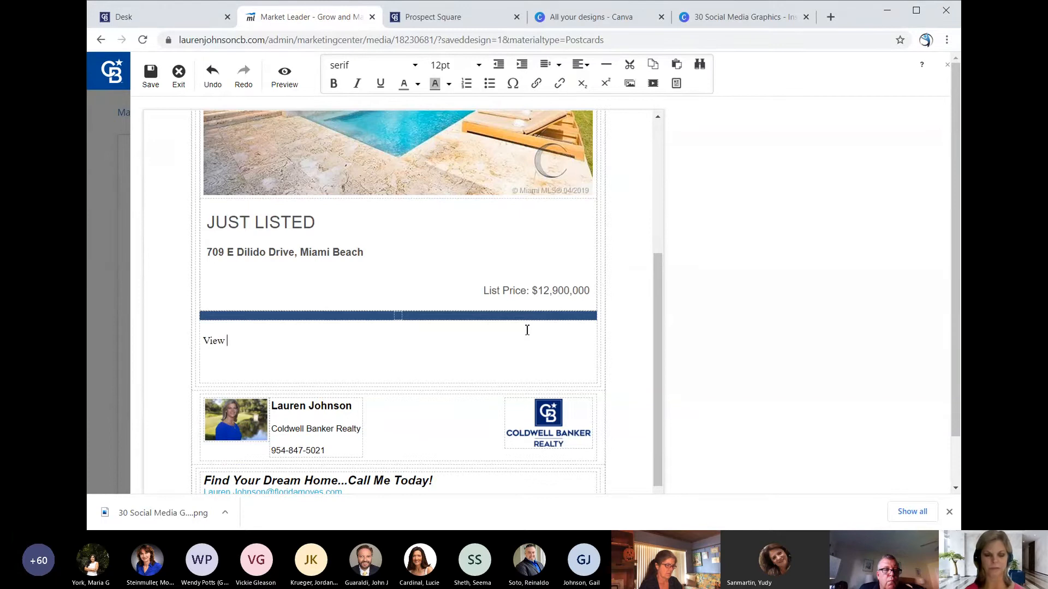
# Step: Enter "View Blog" below the blue bar and reword it as "View New Blog Post"
pyautogui.write('View Blog')
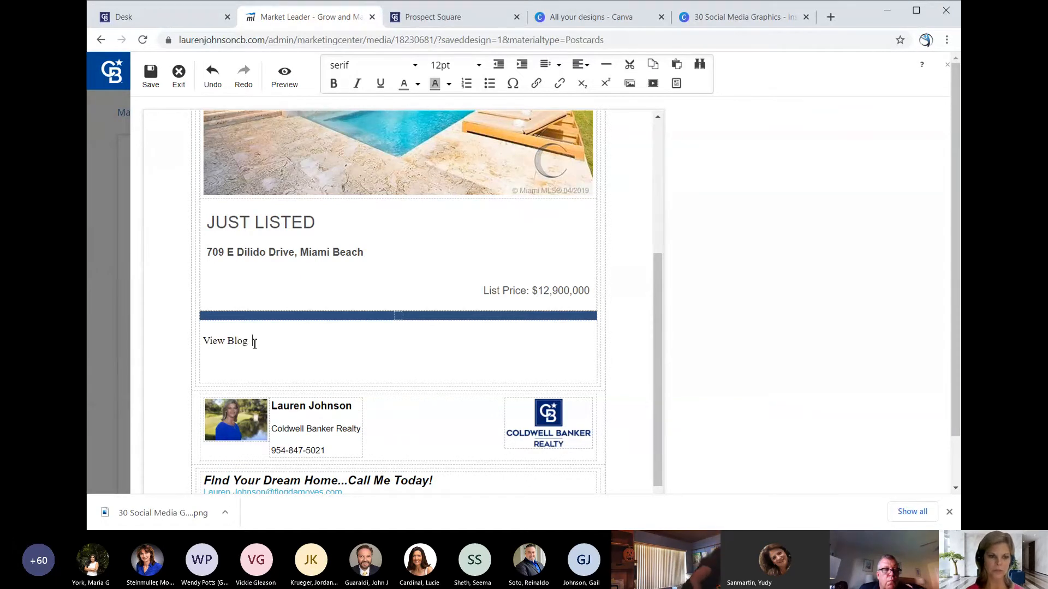
pyautogui.moveTo(253, 342); pyautogui.dragTo(203, 342)
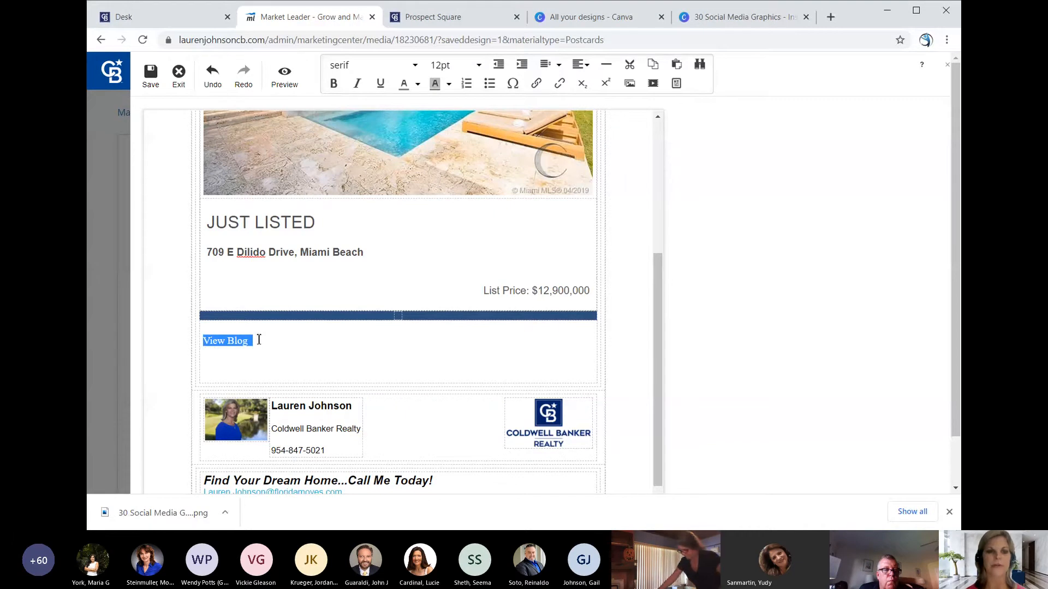
pyautogui.write('Vie')
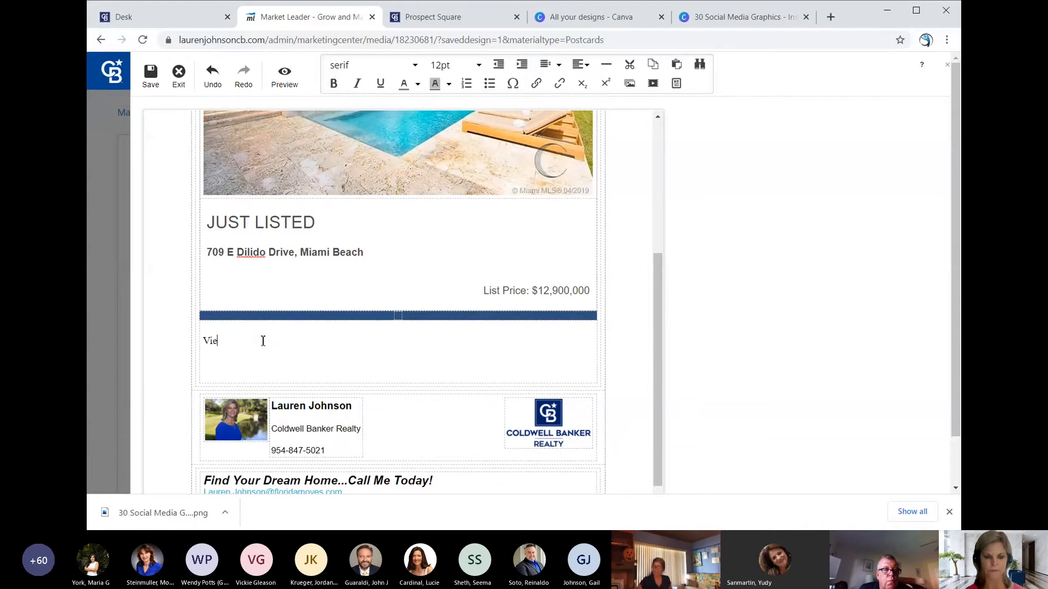
pyautogui.write('w New ')
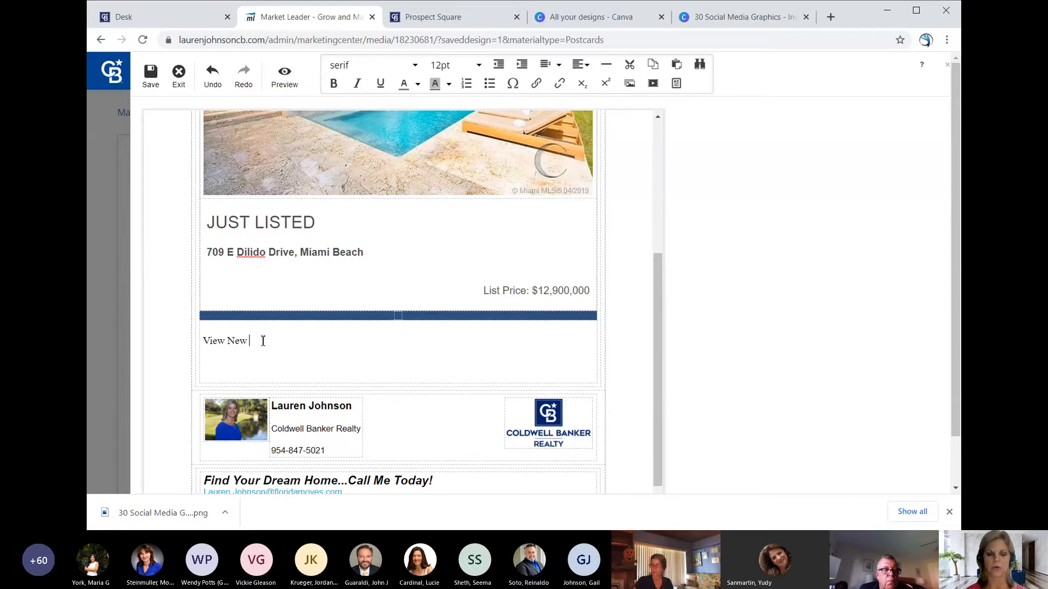
pyautogui.write('Blog Post')
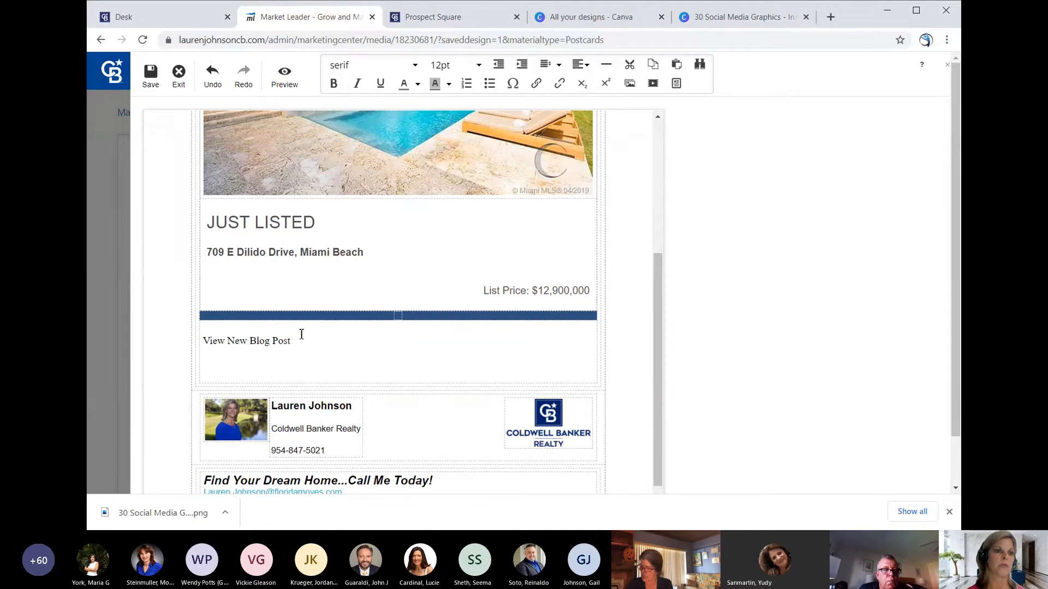
# Step: Replace the text line below the blue bar with "5 DIY ways t....."
pyautogui.moveTo(295, 346); pyautogui.dragTo(206, 345)
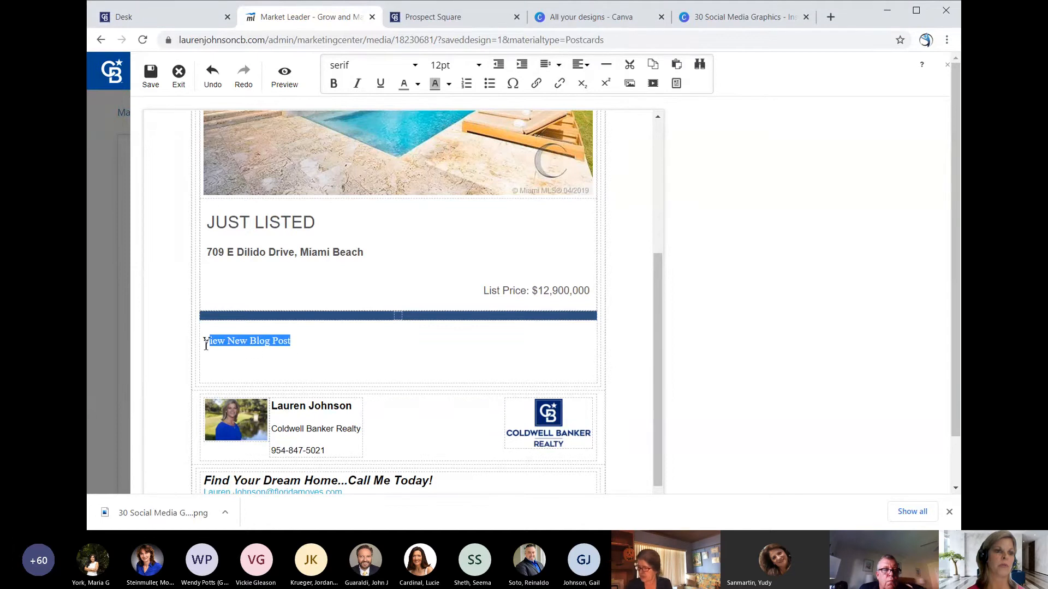
pyautogui.write('5 Di')
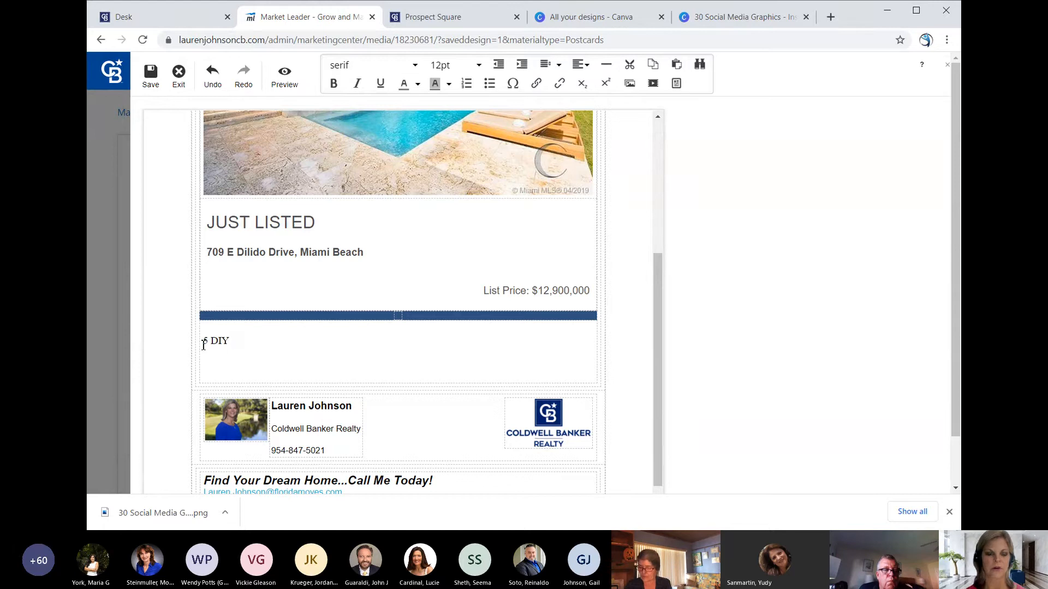
pyautogui.write('Y ')
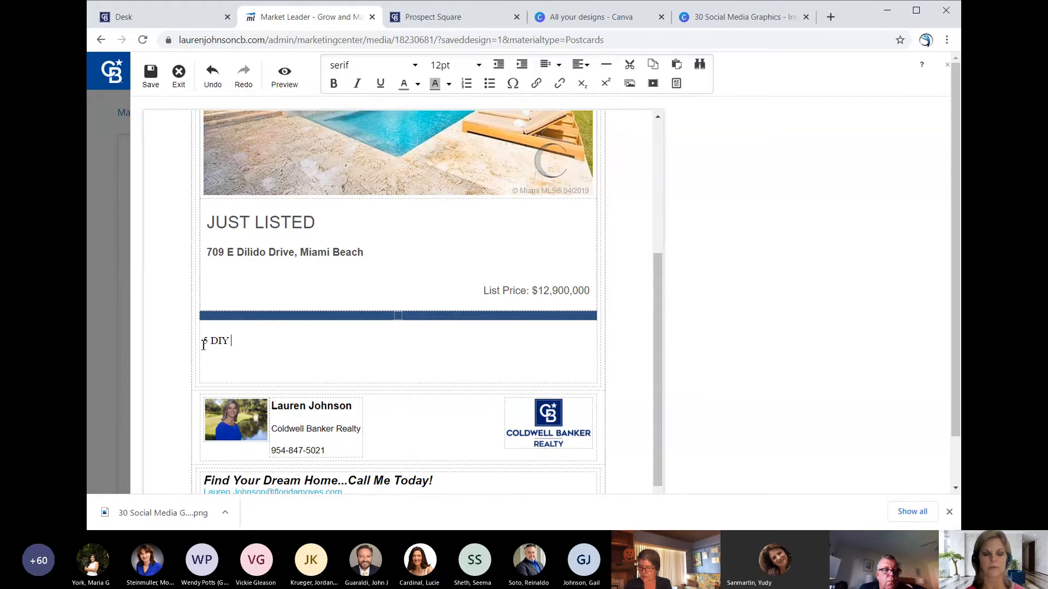
pyautogui.write('ways t....')
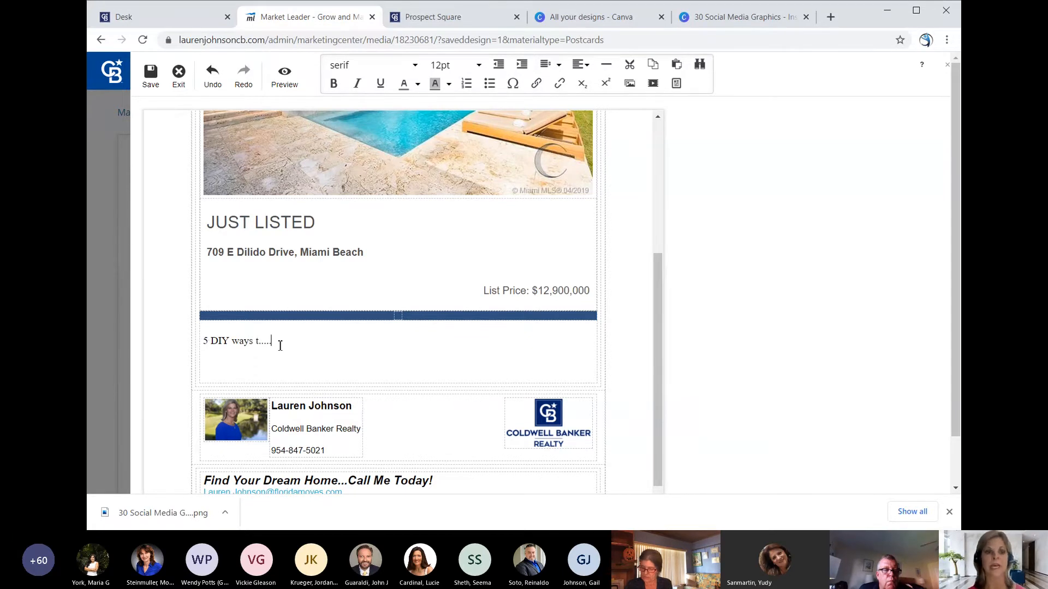
# Step: Format the "5 DIY ways t....." line as bold 14pt text
pyautogui.moveTo(280, 345); pyautogui.dragTo(196, 349)
pyautogui.moveTo(279, 343); pyautogui.dragTo(202, 343)
pyautogui.click(334, 83)
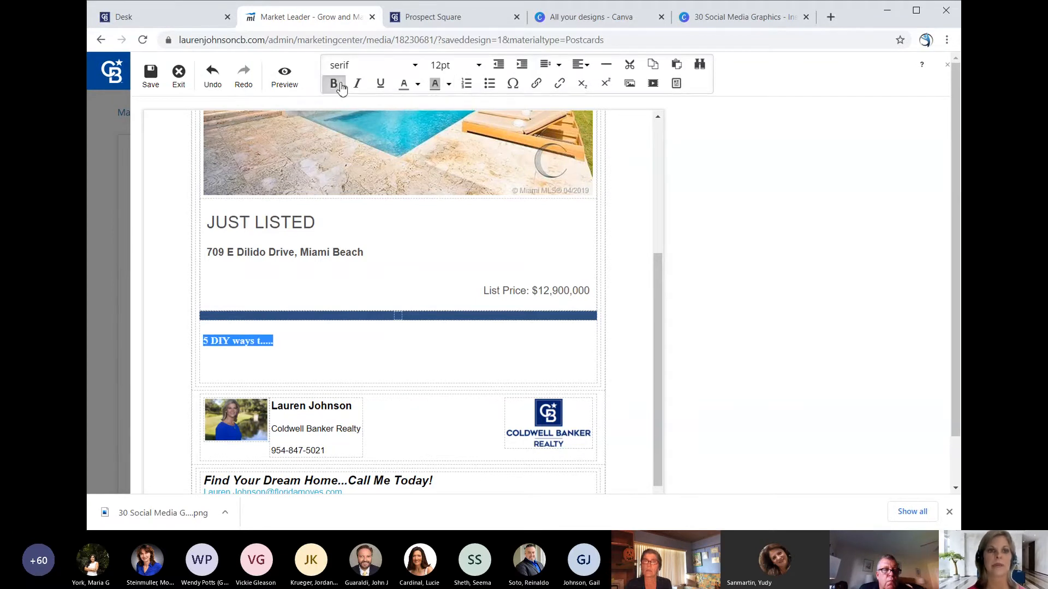
pyautogui.click(481, 67)
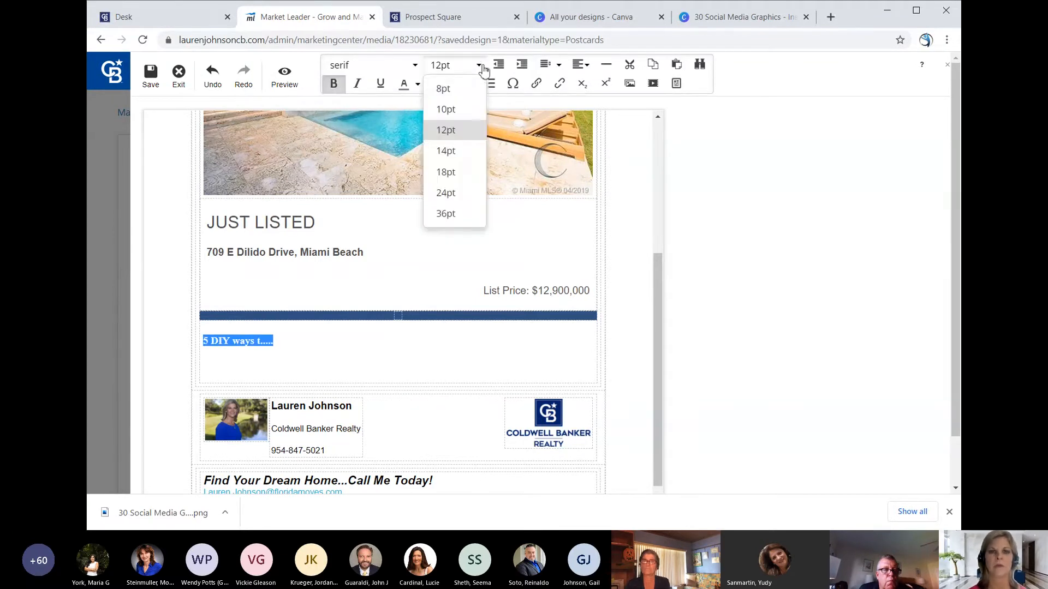
pyautogui.click(461, 152)
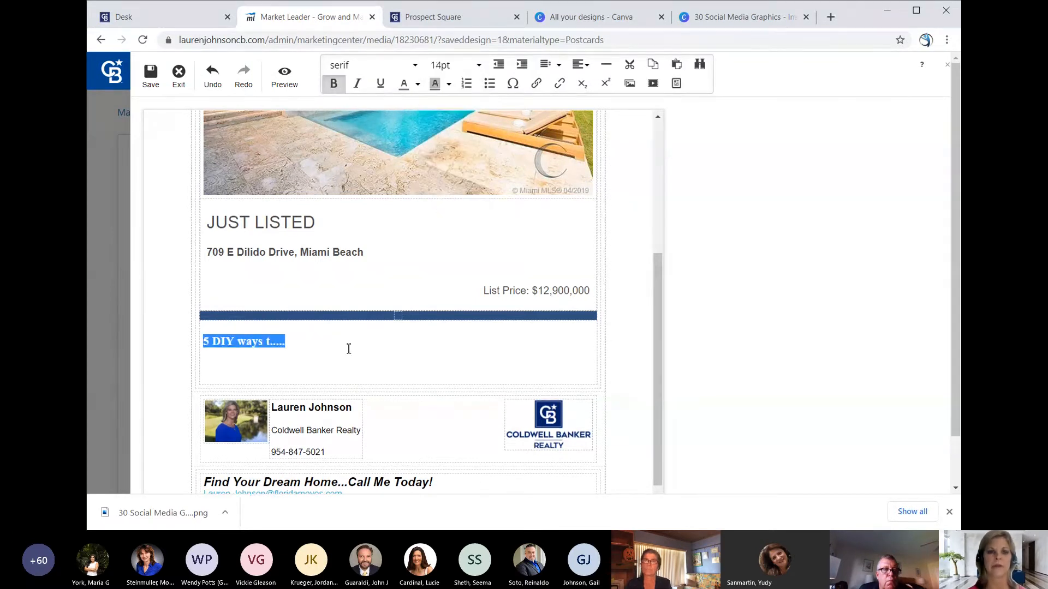
# Step: Link the "5 DIY ways t....." text to the copied blog post URL, with no target set
pyautogui.click(537, 83)
pyautogui.hotkey('ctrl', 'v')
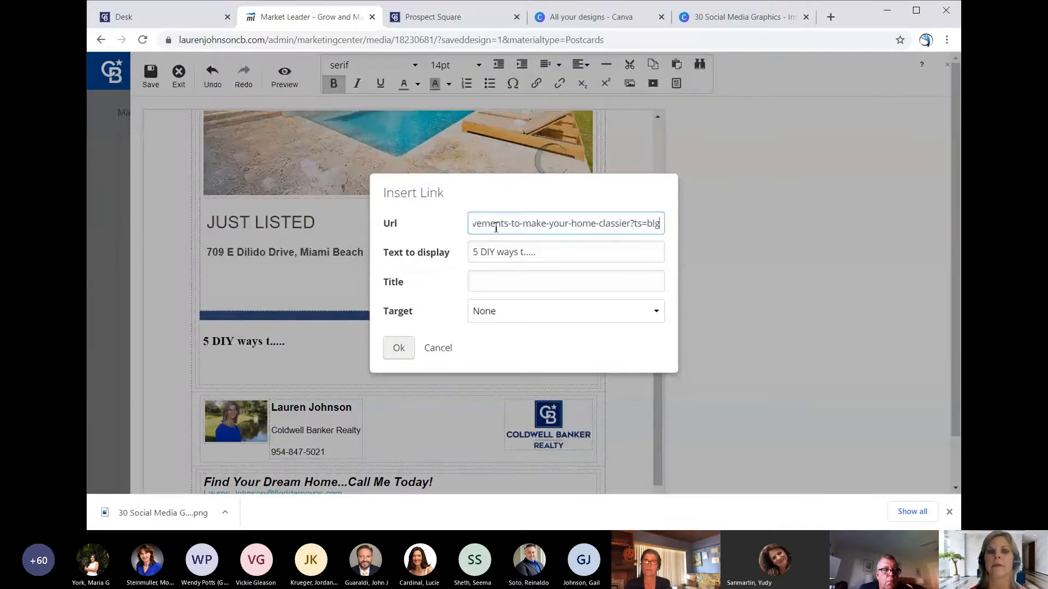
pyautogui.moveTo(495, 227); pyautogui.dragTo(603, 225)
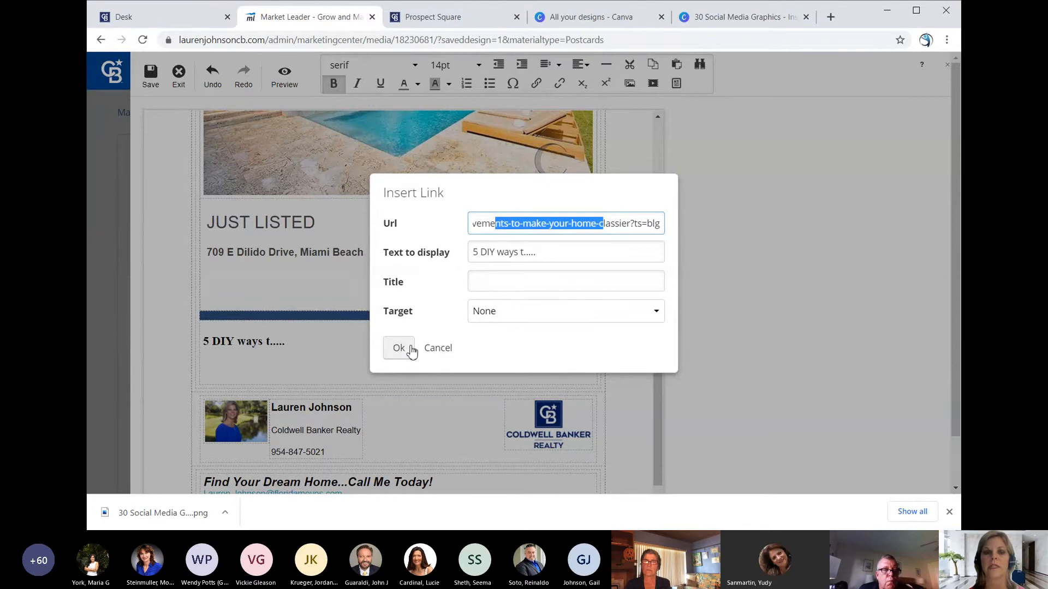
pyautogui.click(399, 348)
# Step: Insert an image placeholder on a new line below the blog link, and close the image library without choosing an image
pyautogui.click(294, 296)
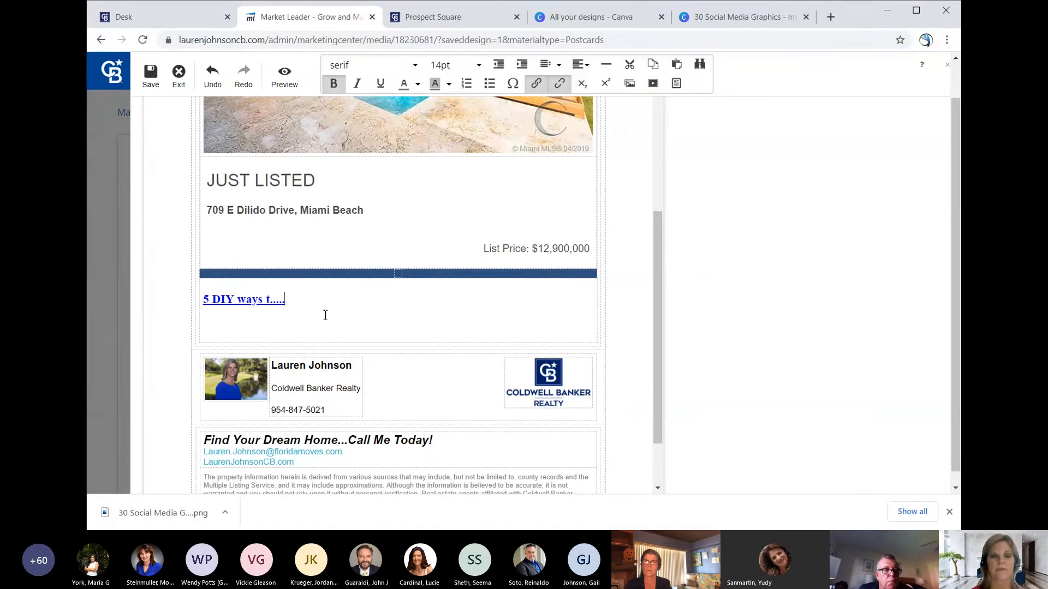
pyautogui.press('Return')
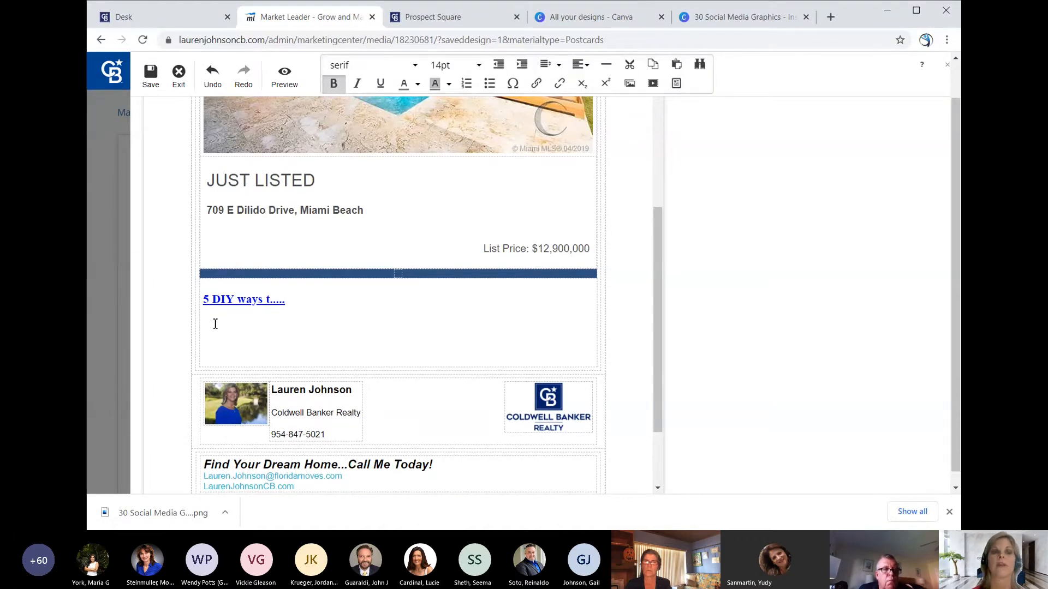
pyautogui.click(629, 83)
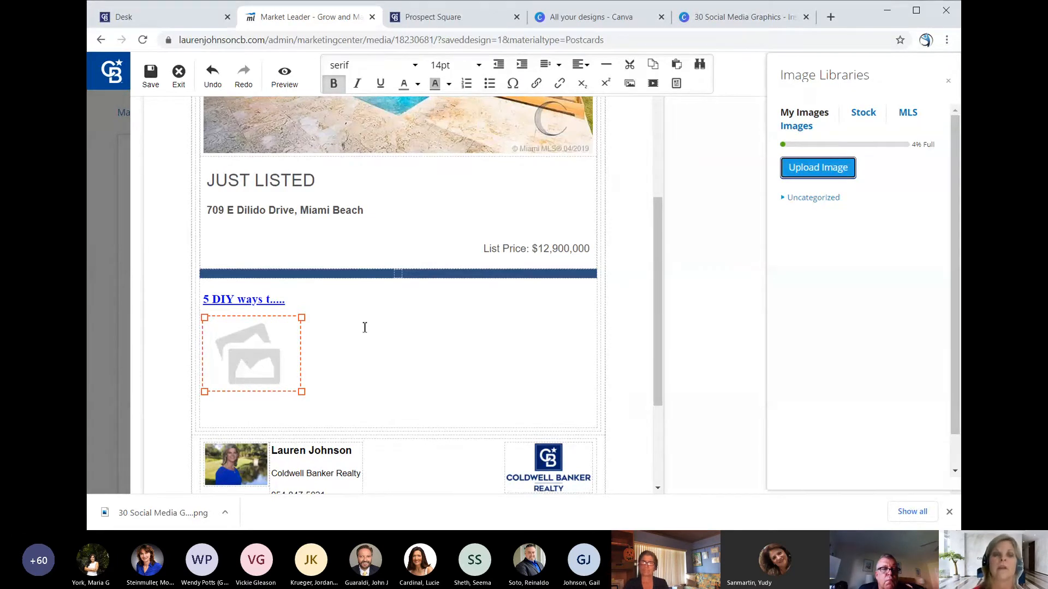
pyautogui.click(947, 81)
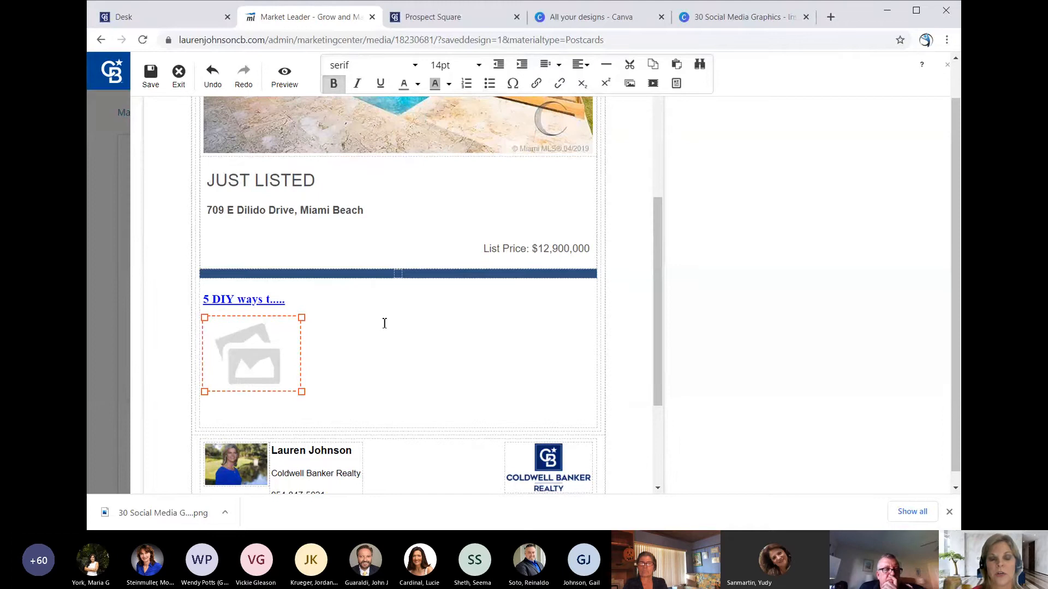
# Step: Save the changes to the "Single Property 1-Photo-1" design and exit the design editor
pyautogui.scroll(-1, 385, 324)
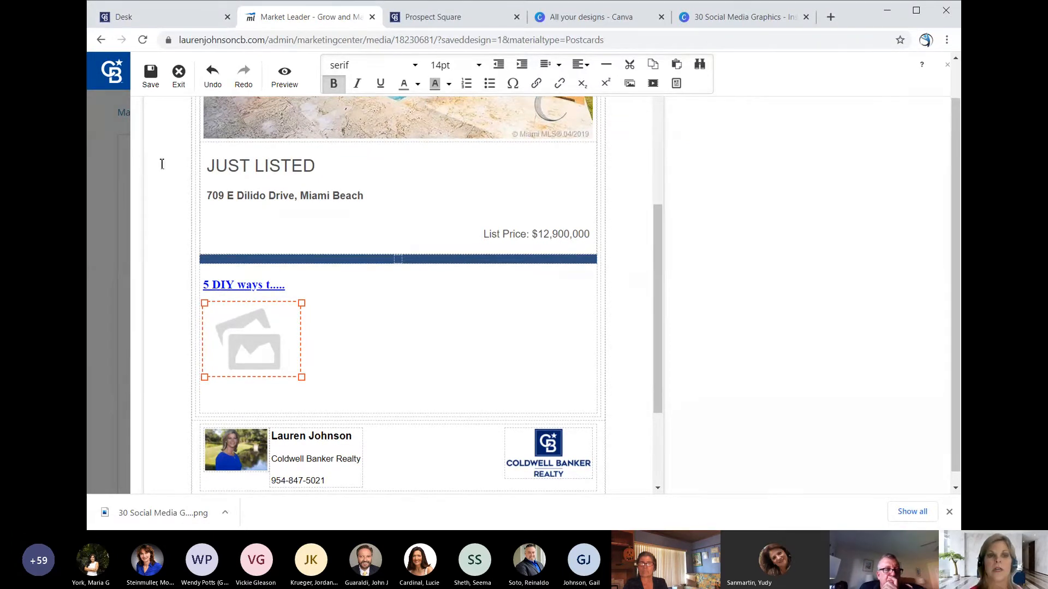
pyautogui.click(177, 82)
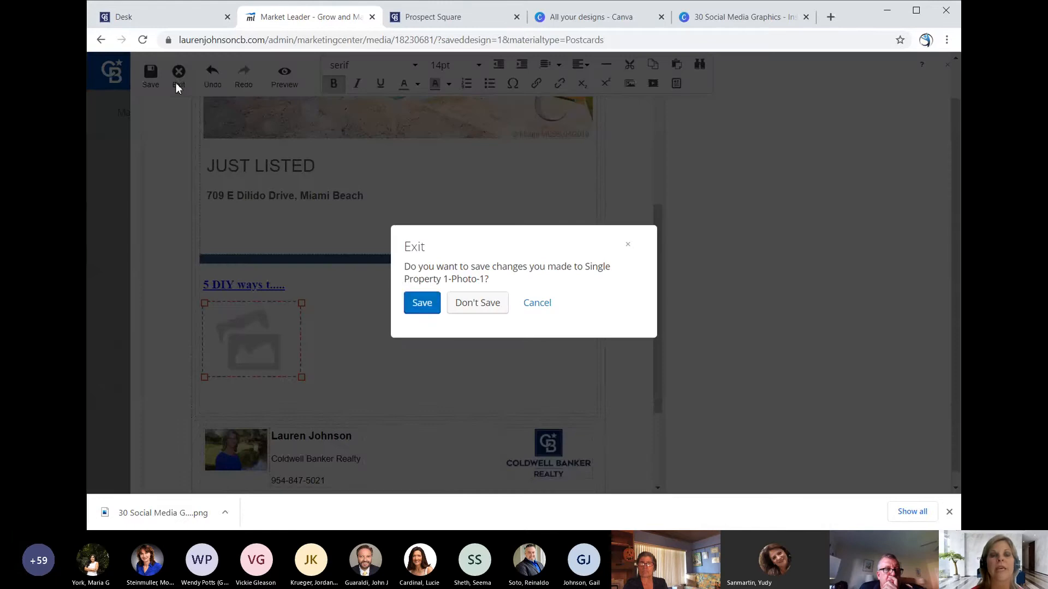
pyautogui.click(423, 304)
pyautogui.click(422, 301)
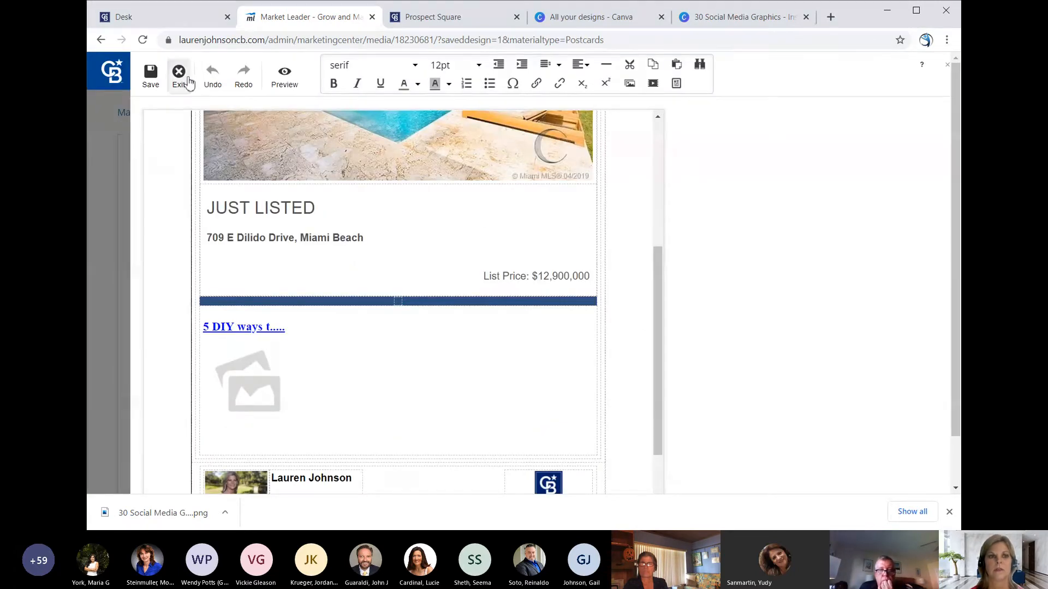
pyautogui.click(179, 77)
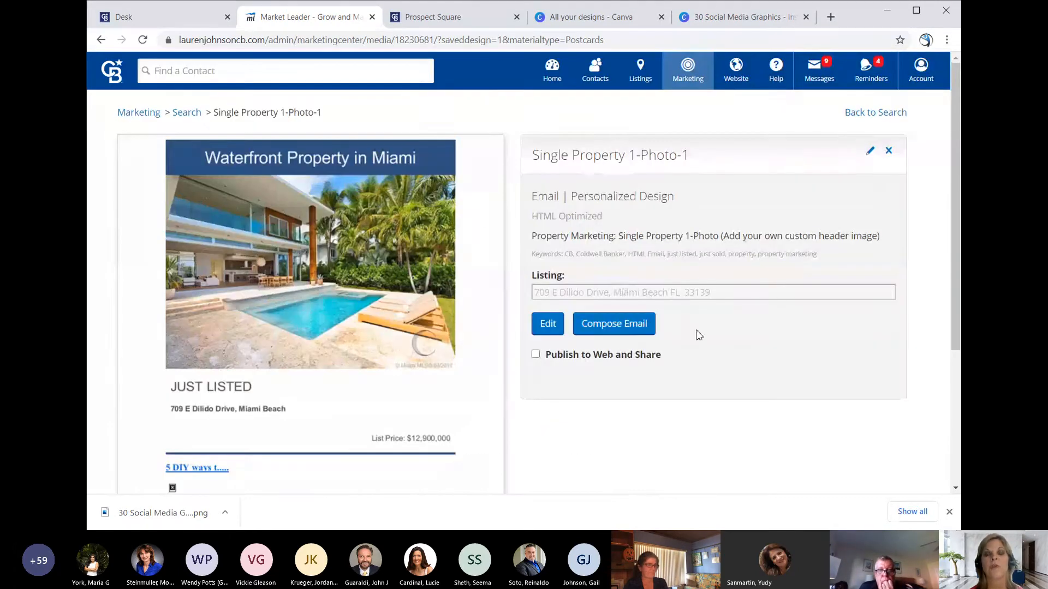
# Step: Compose an email from the saved design and add the Co-Workers group as its recipients
pyautogui.click(617, 330)
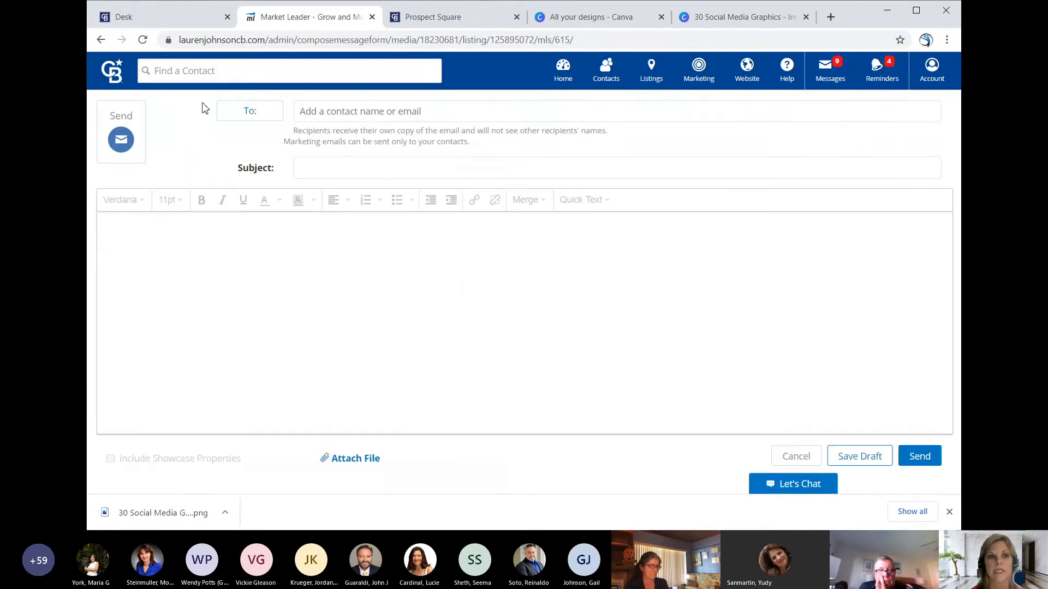
pyautogui.click(263, 112)
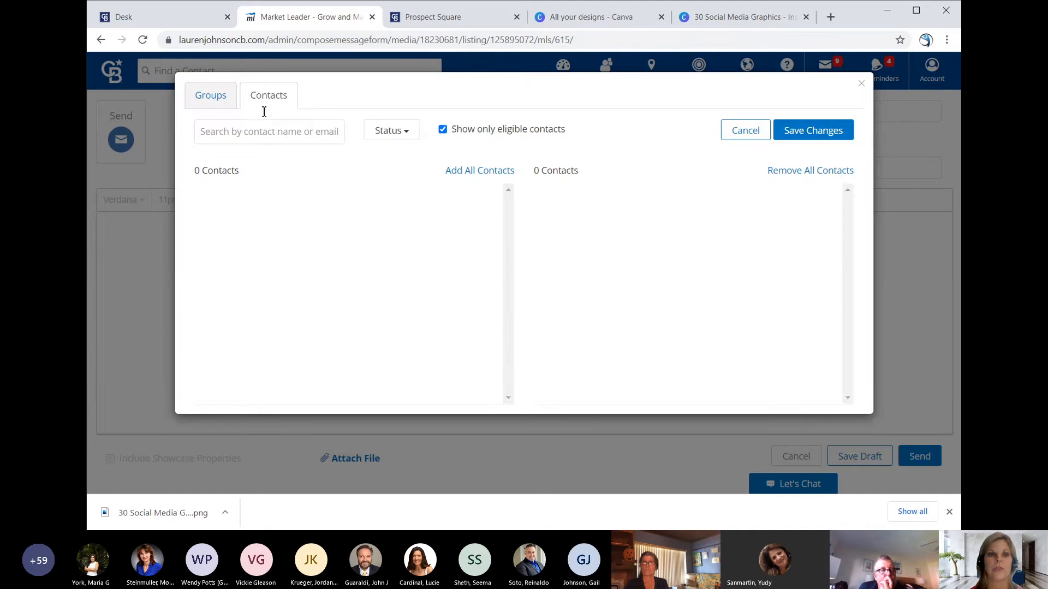
pyautogui.click(210, 97)
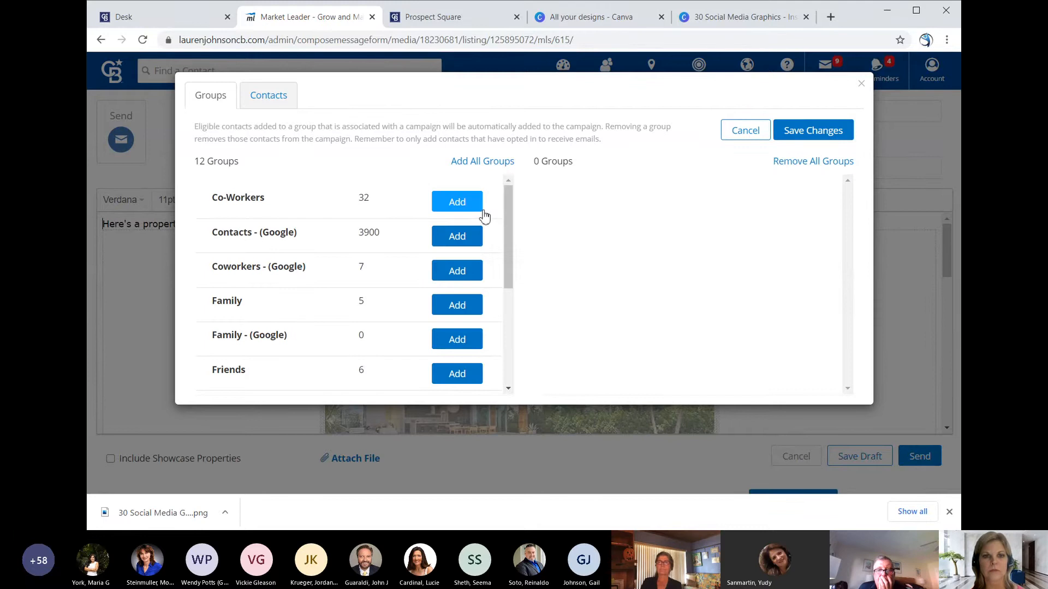
pyautogui.click(457, 202)
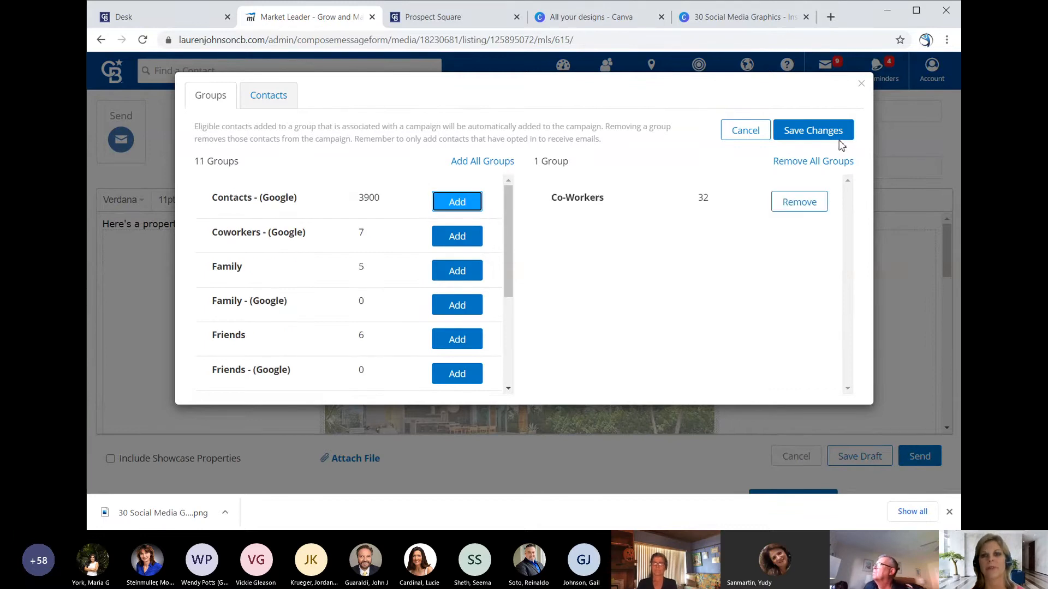
pyautogui.click(813, 130)
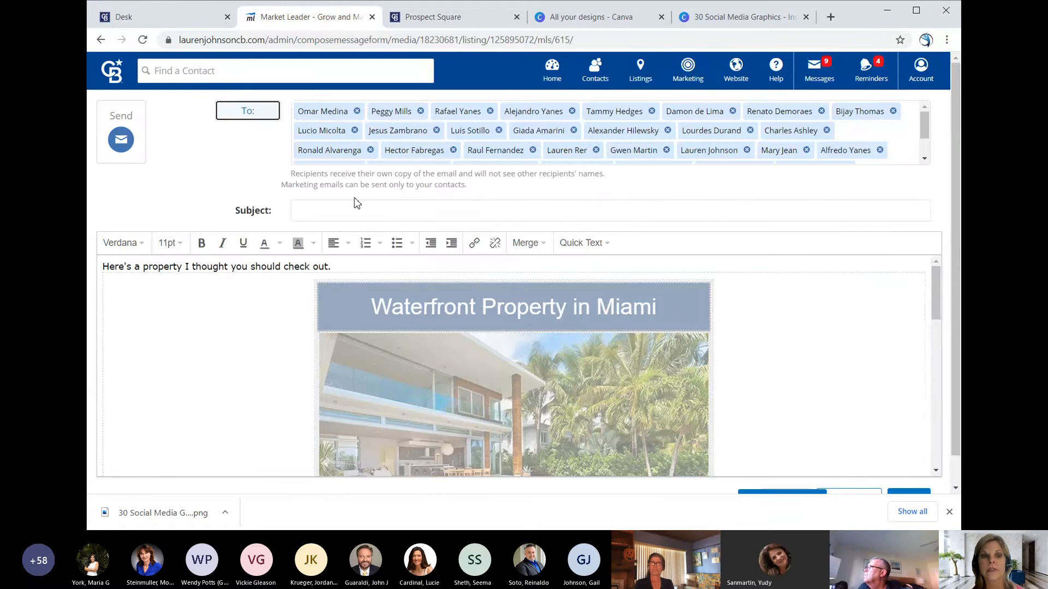
# Step: Add the greeting "Hi {{Contact First Name}}," on its own line above the message, using the contact first name merge field
pyautogui.click(104, 267)
pyautogui.press('Return')
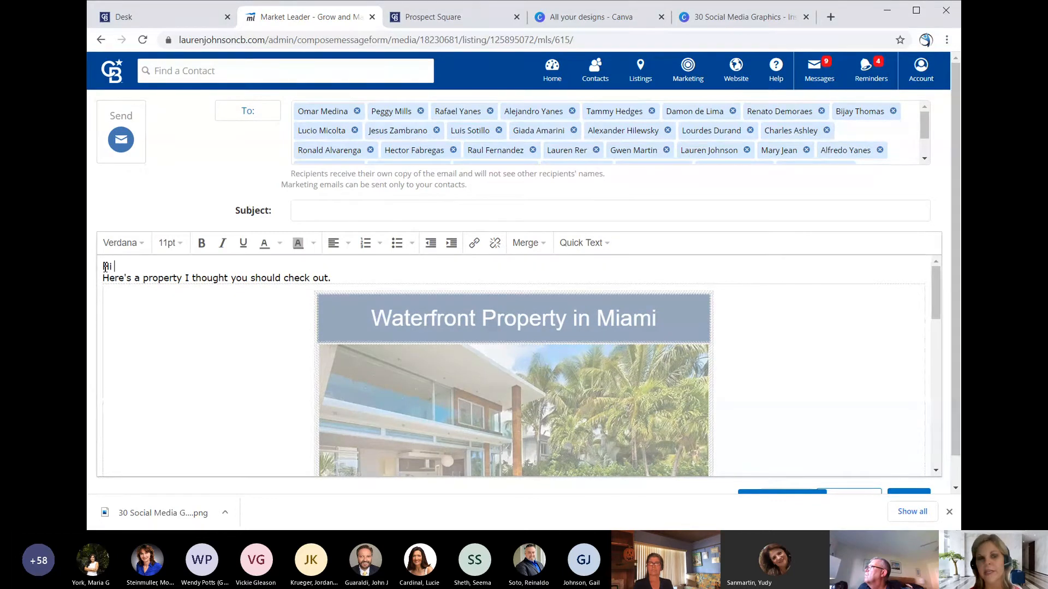
pyautogui.click(540, 249)
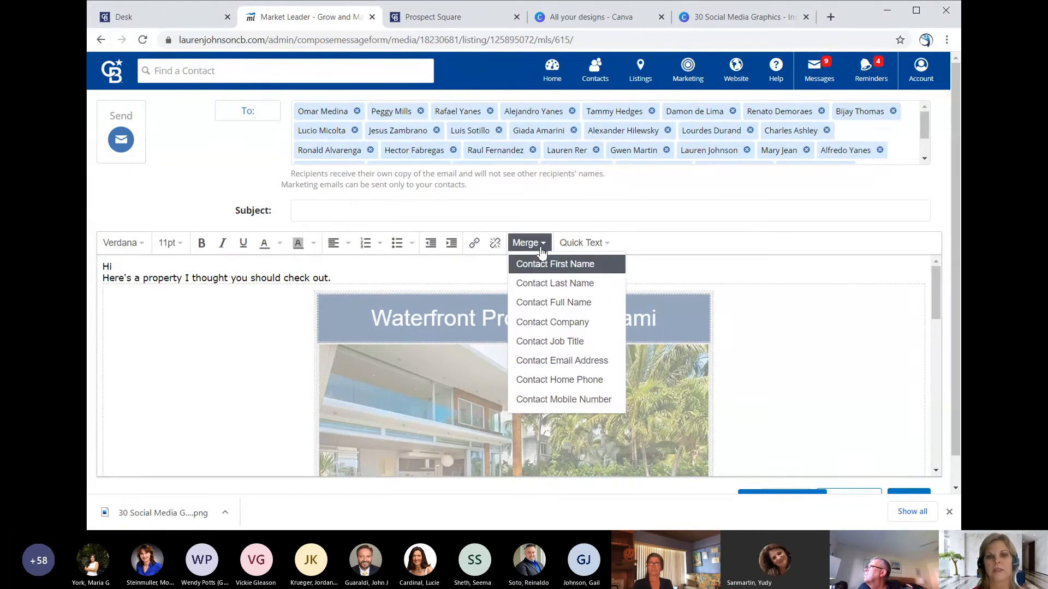
pyautogui.click(537, 264)
pyautogui.write(',')
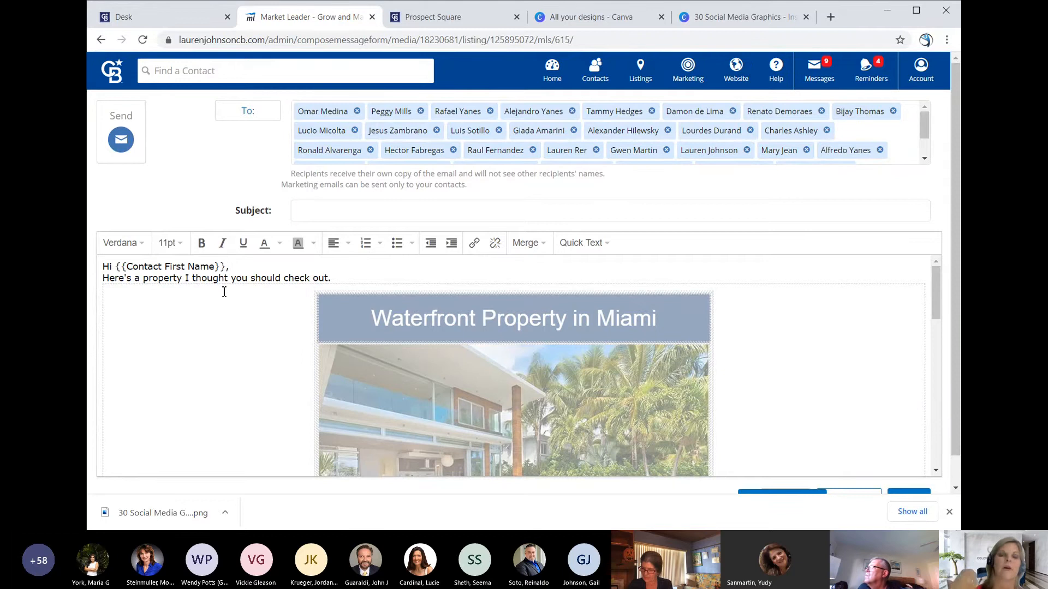
# Step: Include showcase properties in the email
pyautogui.scroll(-10, 229, 308)
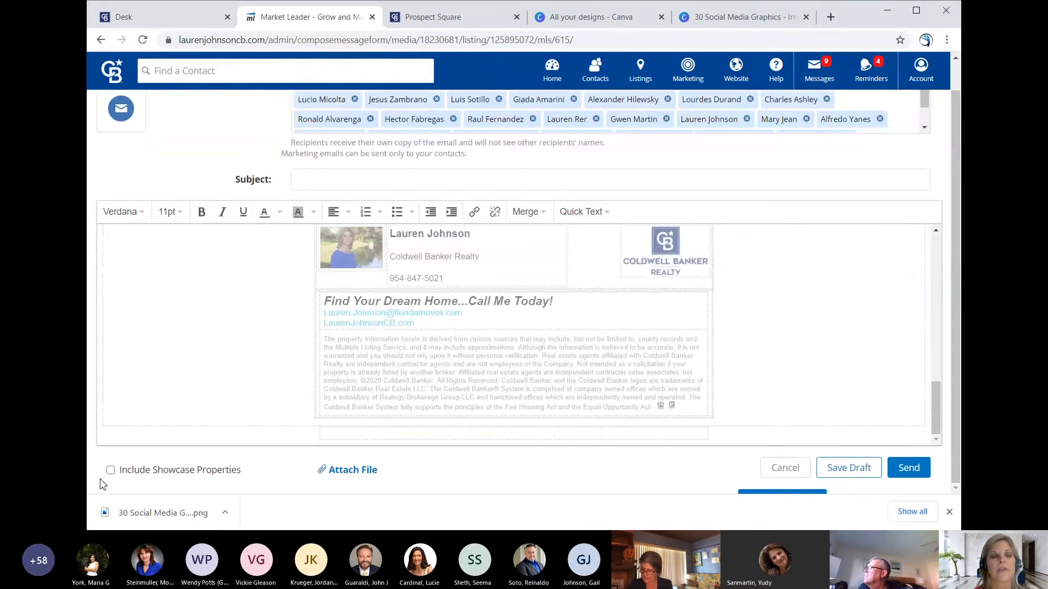
pyautogui.click(113, 474)
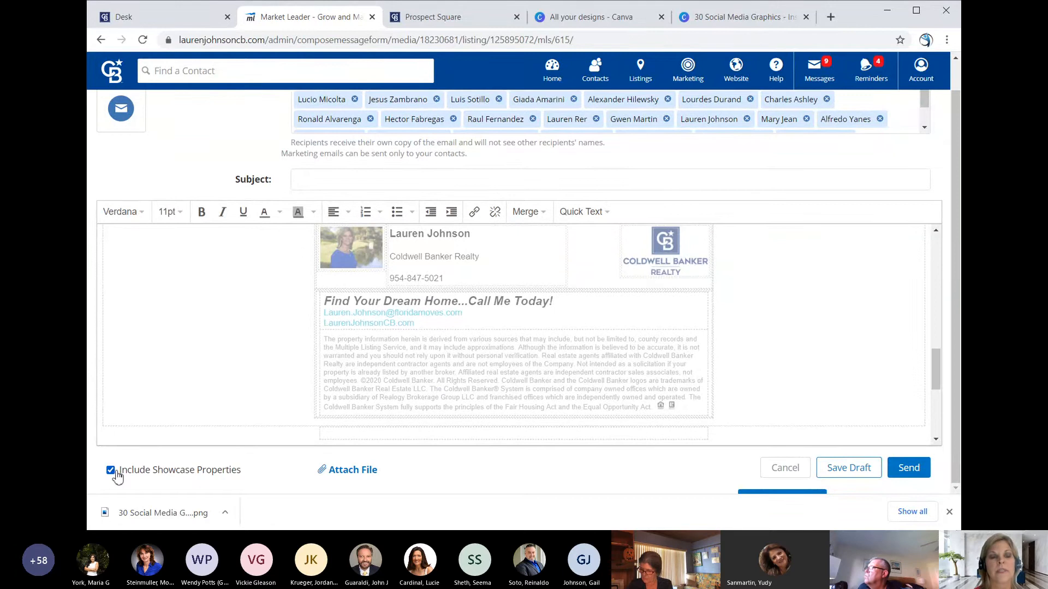
# Step: Check the showcase properties placeholder at the end of the email, and turn the showcase properties off
pyautogui.scroll(-4, 195, 390)
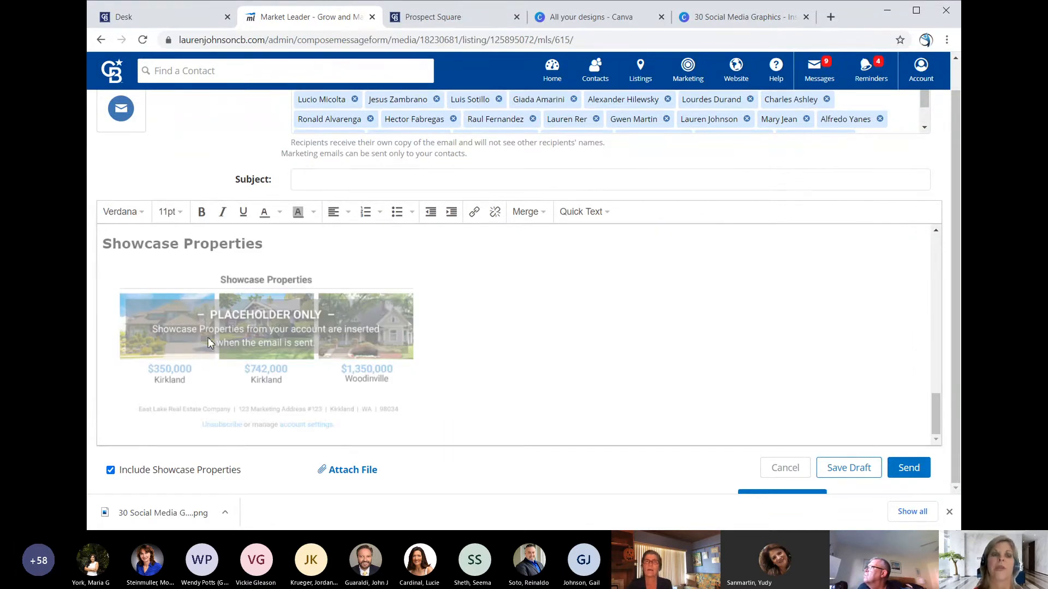
pyautogui.click(111, 470)
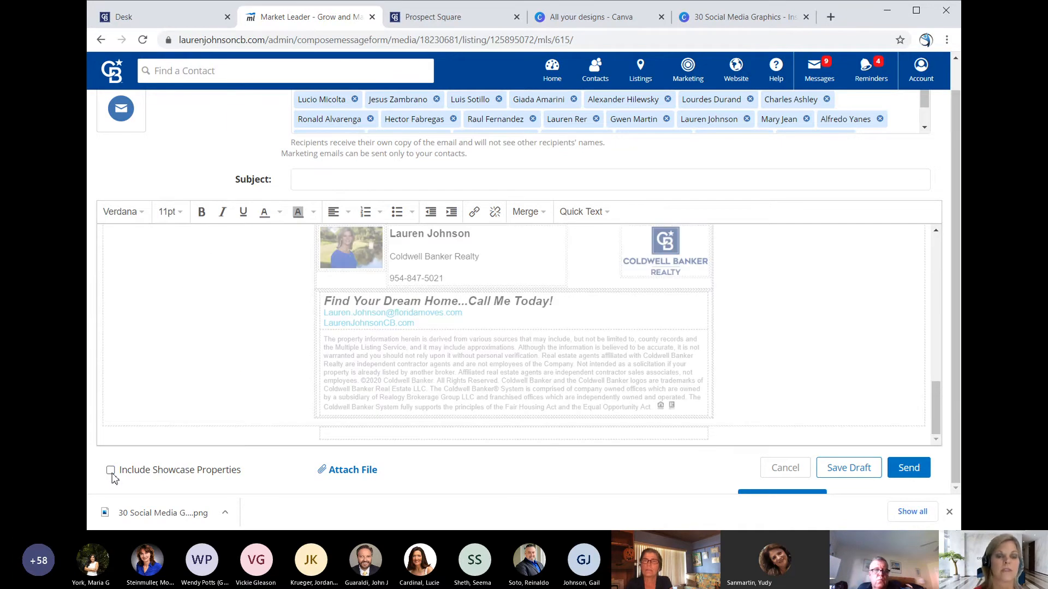
pyautogui.click(110, 471)
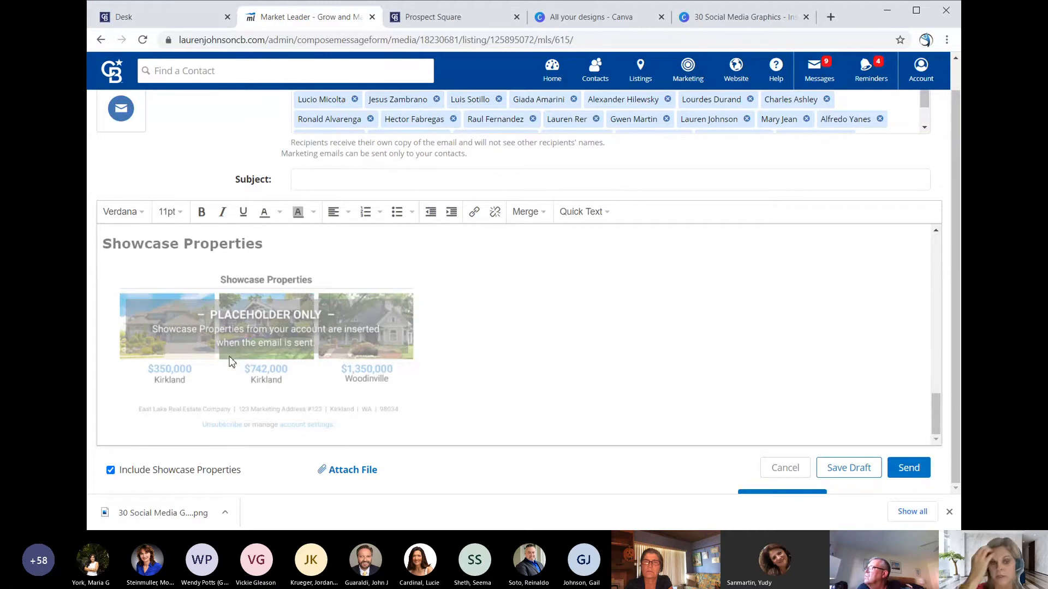
pyautogui.click(110, 470)
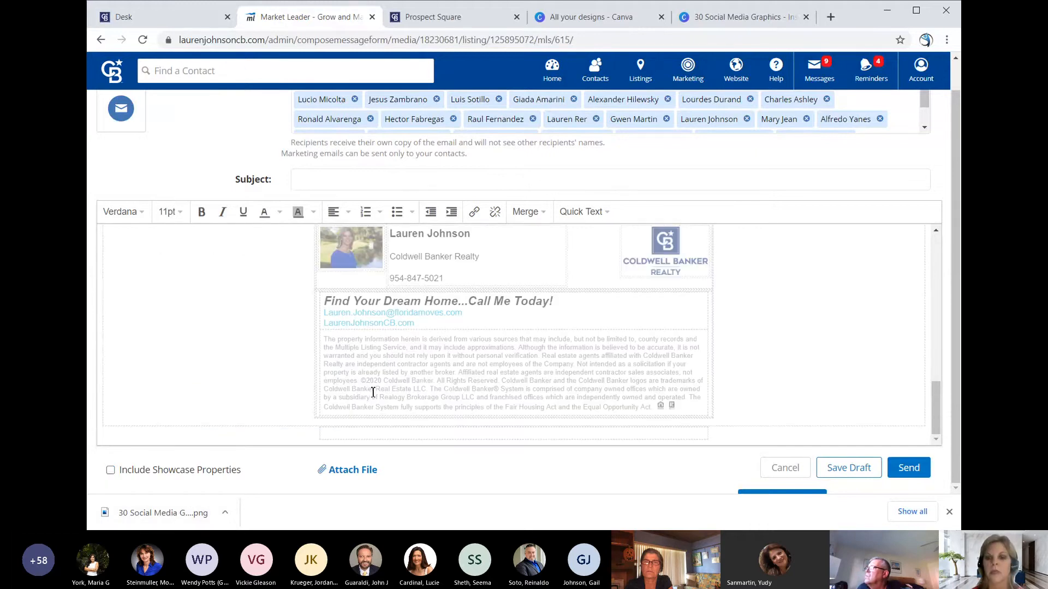
pyautogui.scroll(10, 765, 345)
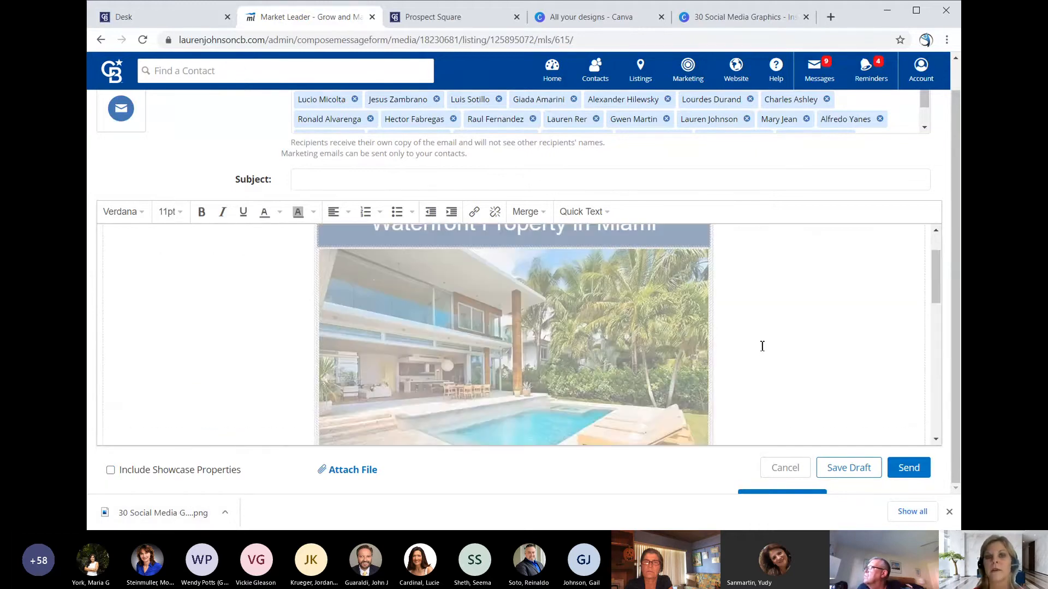
pyautogui.scroll(1, 479, 141)
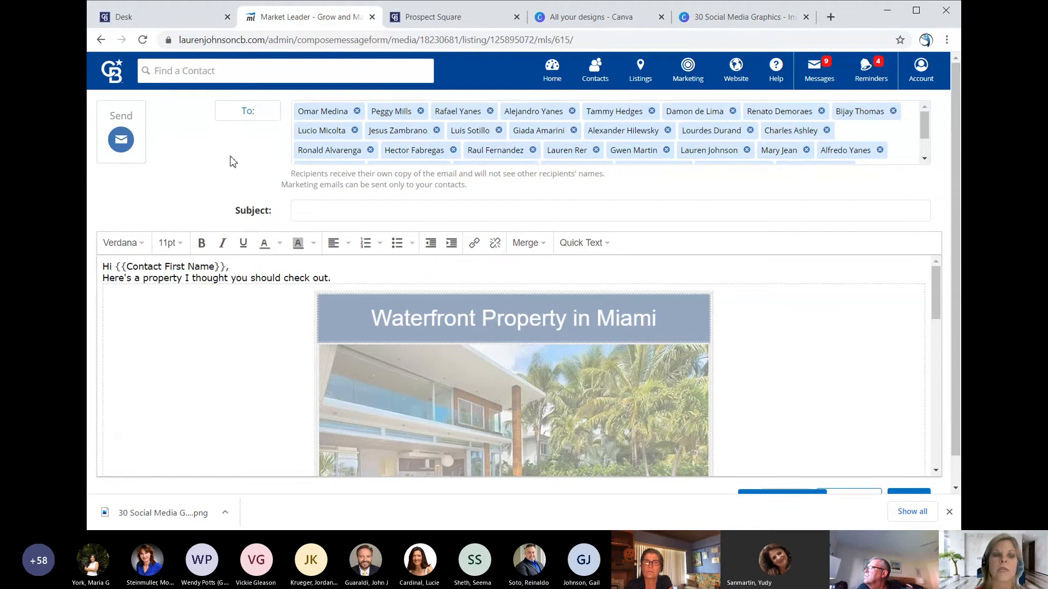
# Step: View the sent personal emails and check the message statistics of the most recent one
pyautogui.click(686, 81)
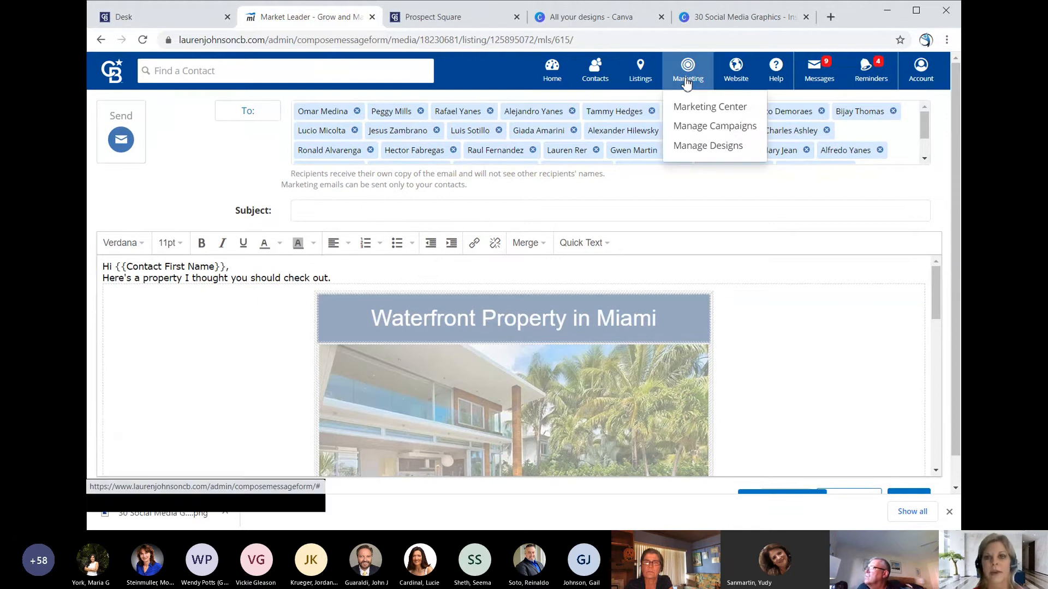
pyautogui.click(823, 80)
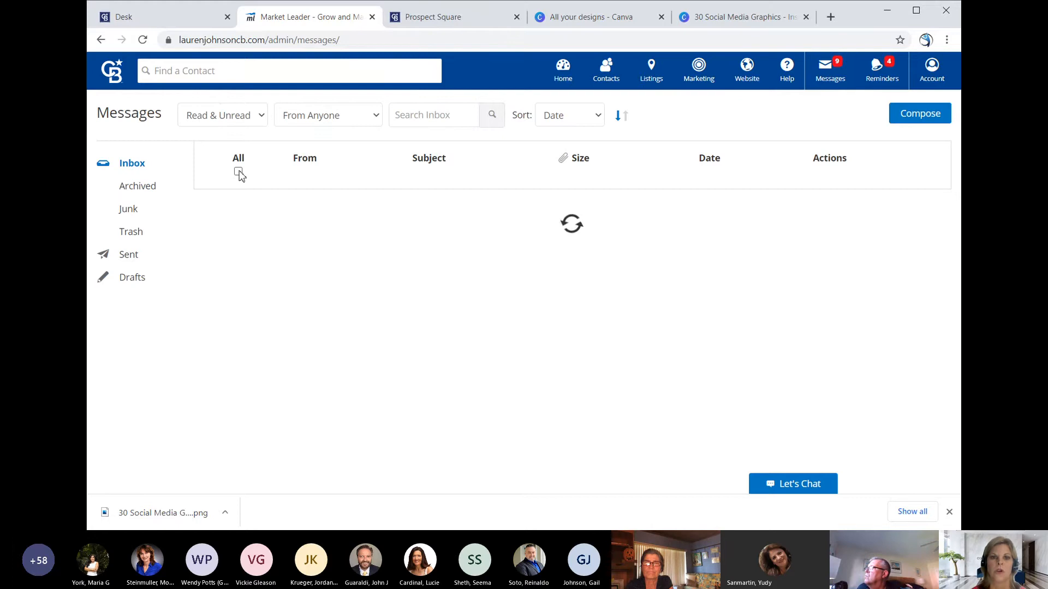
pyautogui.click(130, 264)
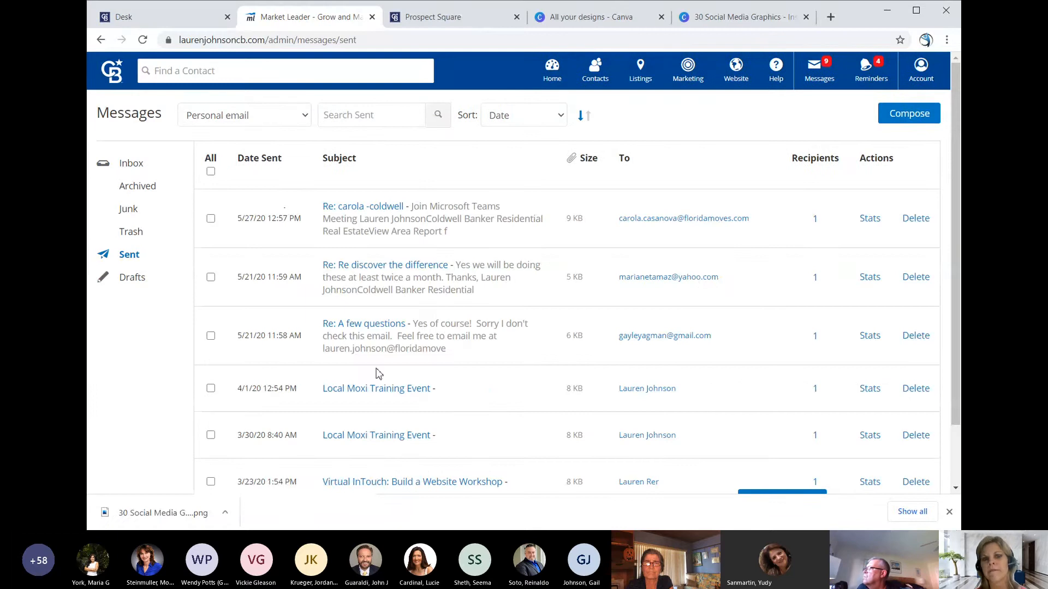
pyautogui.click(875, 219)
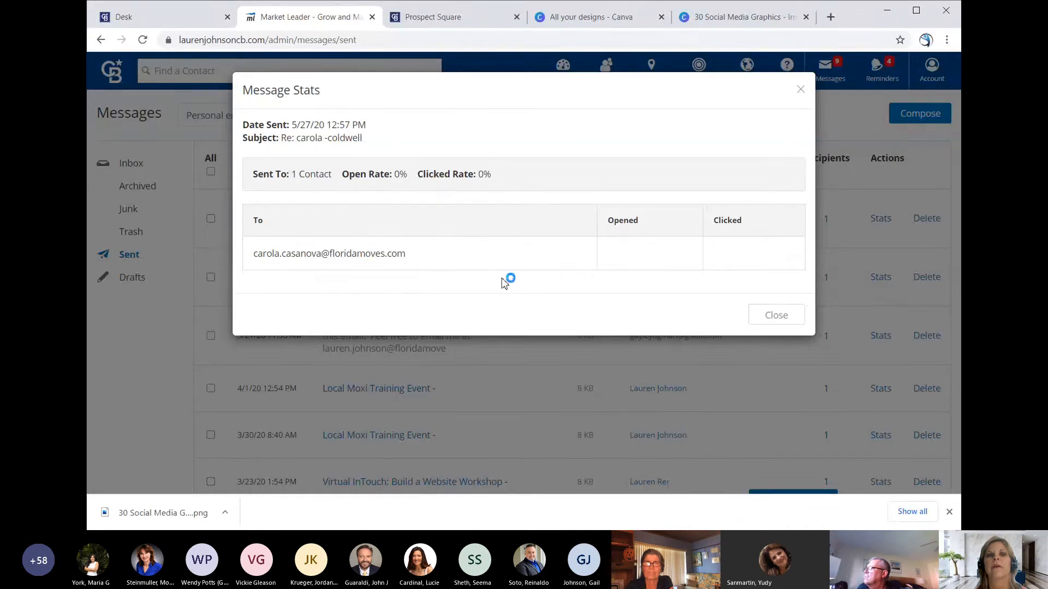
pyautogui.click(766, 317)
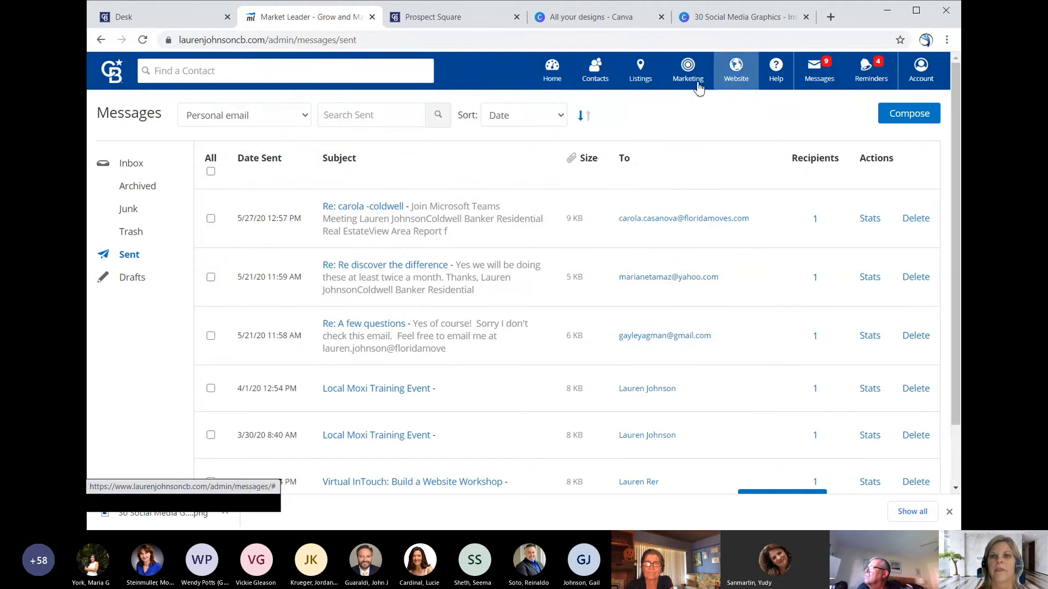
# Step: Review the Monthly Newsletter campaign's overall email performance and the performance of its individual steps
pyautogui.moveTo(698, 87)
pyautogui.click(689, 125)
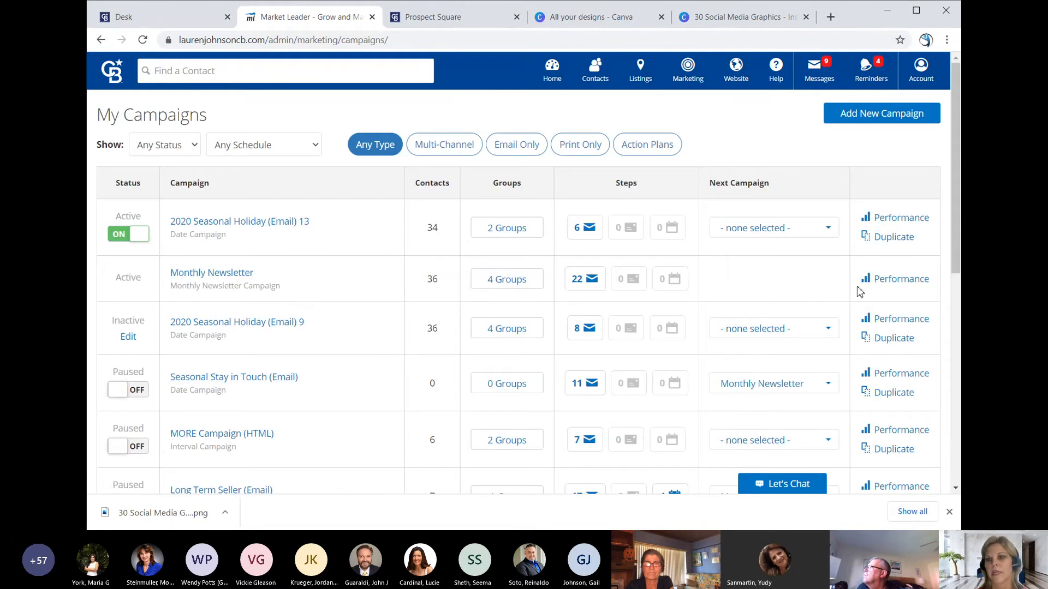
pyautogui.click(910, 281)
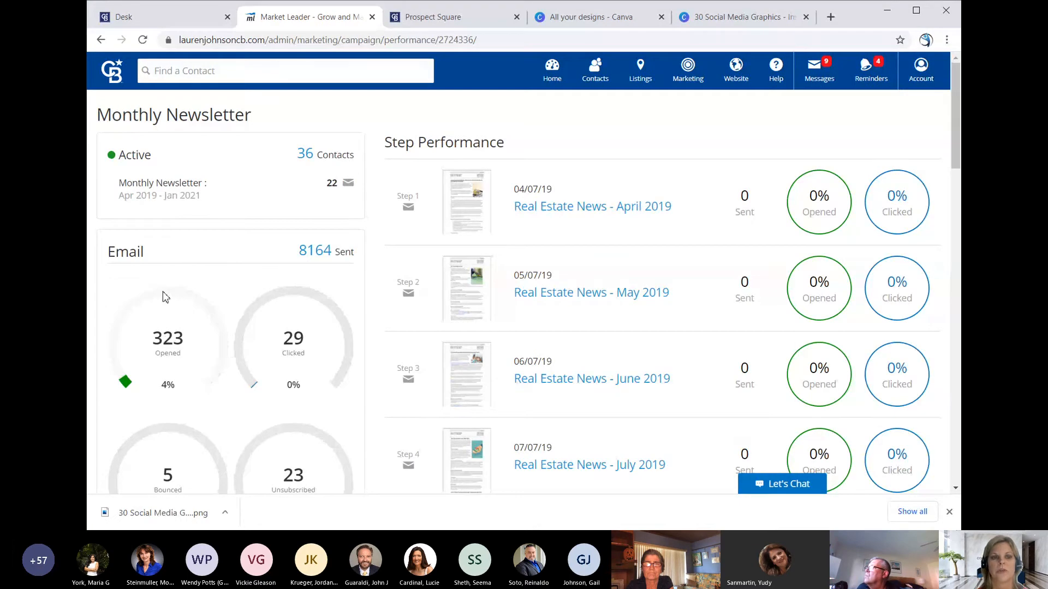
pyautogui.scroll(-1, 176, 327)
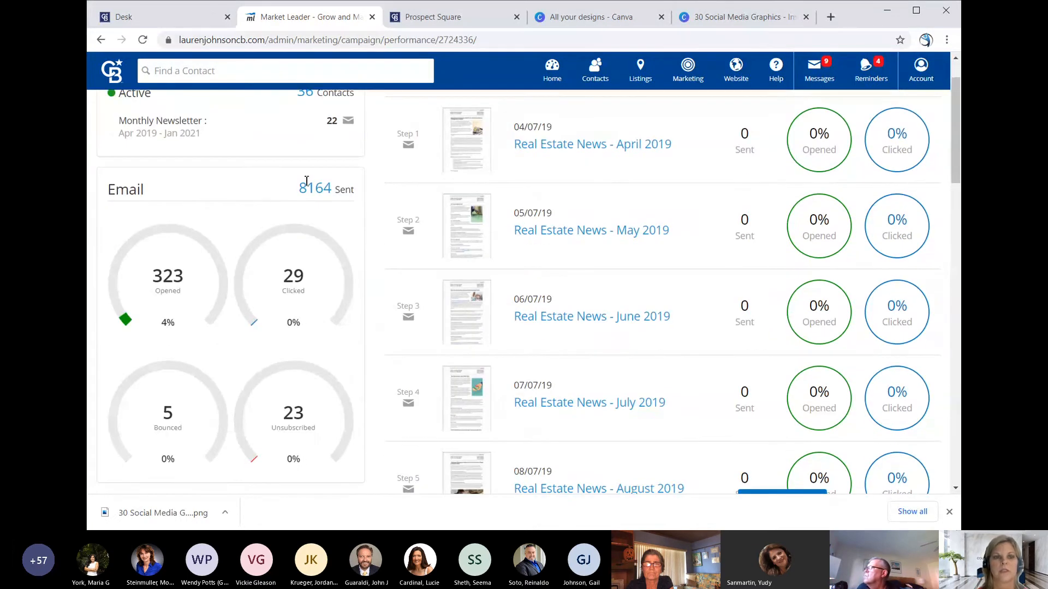
pyautogui.scroll(-11, 236, 330)
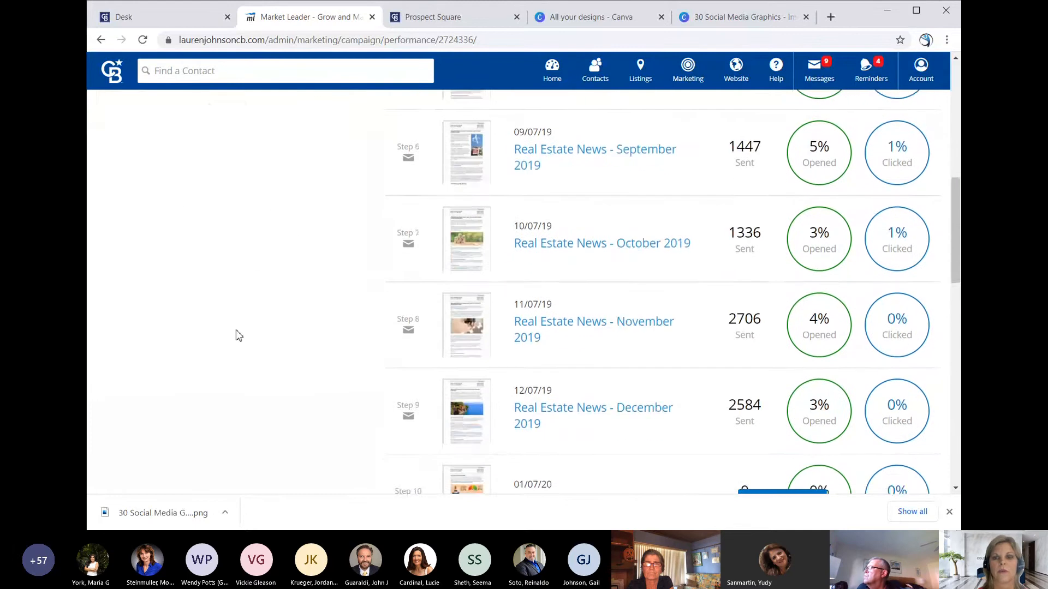
pyautogui.scroll(12, 236, 330)
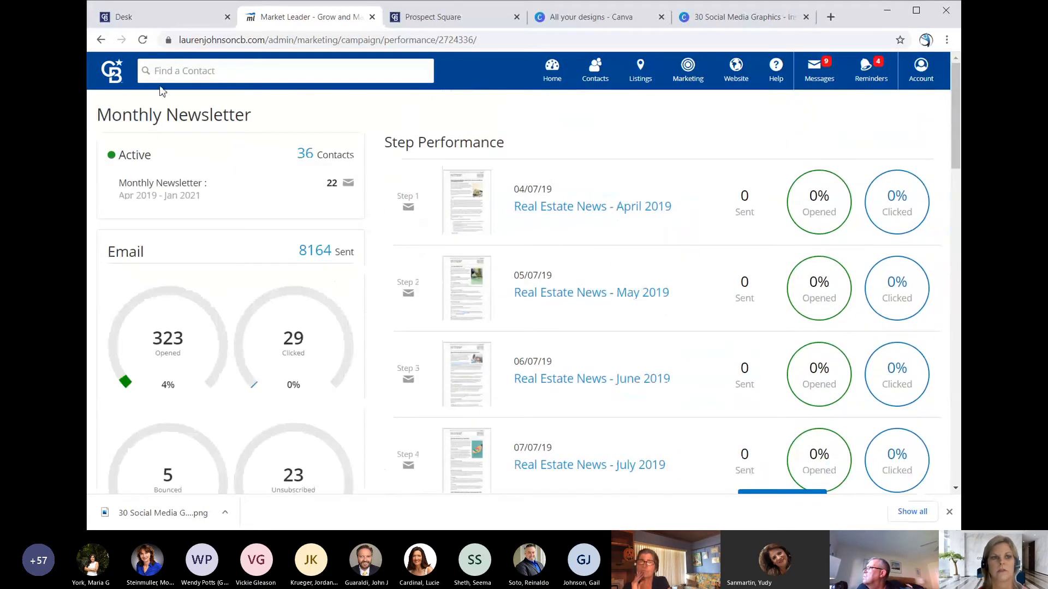
pyautogui.click(102, 40)
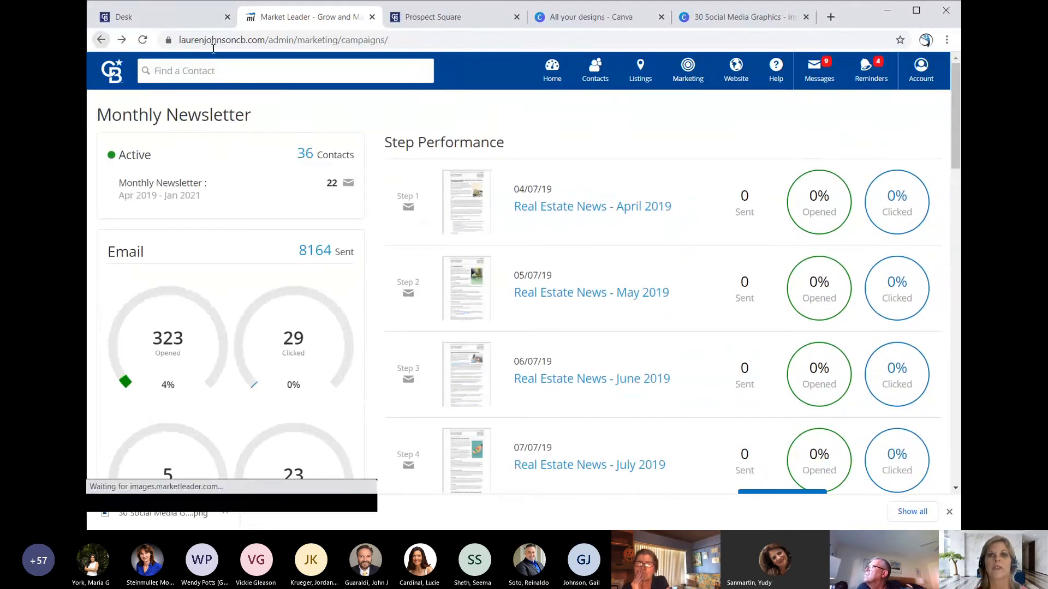
pyautogui.moveTo(688, 71)
pyautogui.click(695, 106)
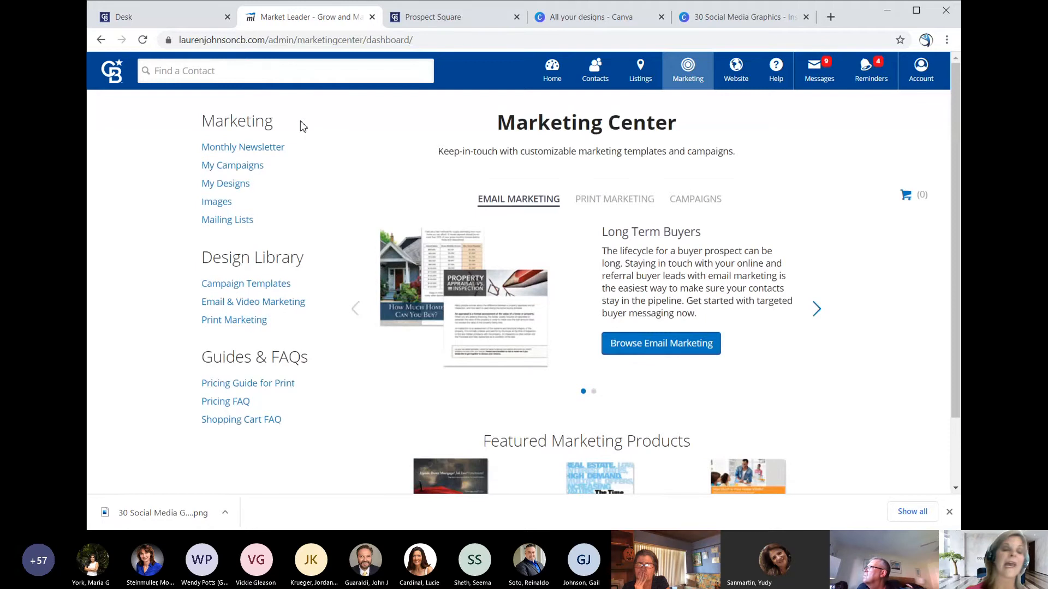
pyautogui.click(651, 346)
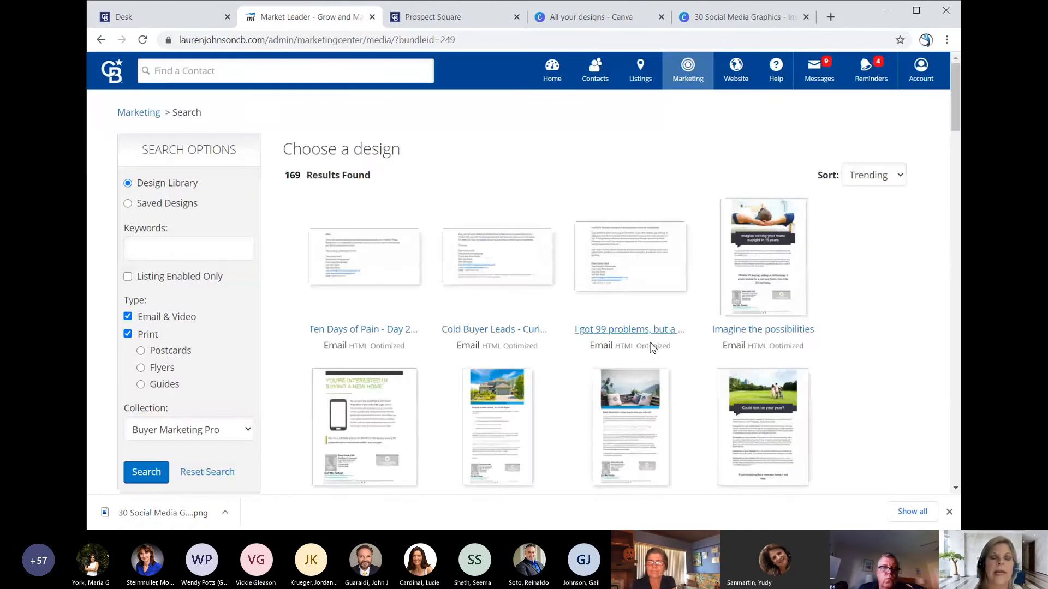
pyautogui.click(129, 335)
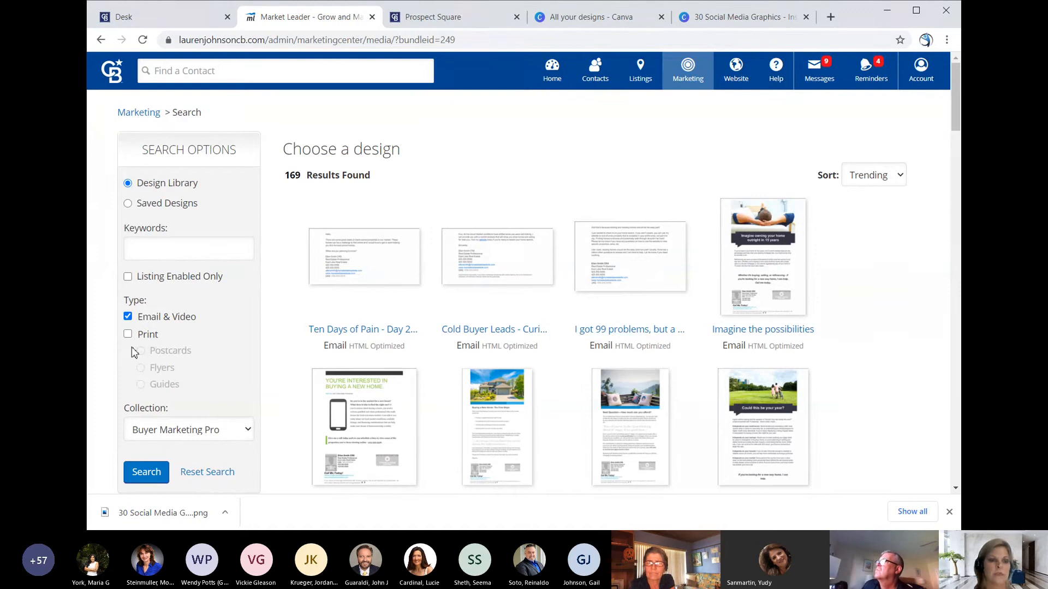
pyautogui.click(214, 430)
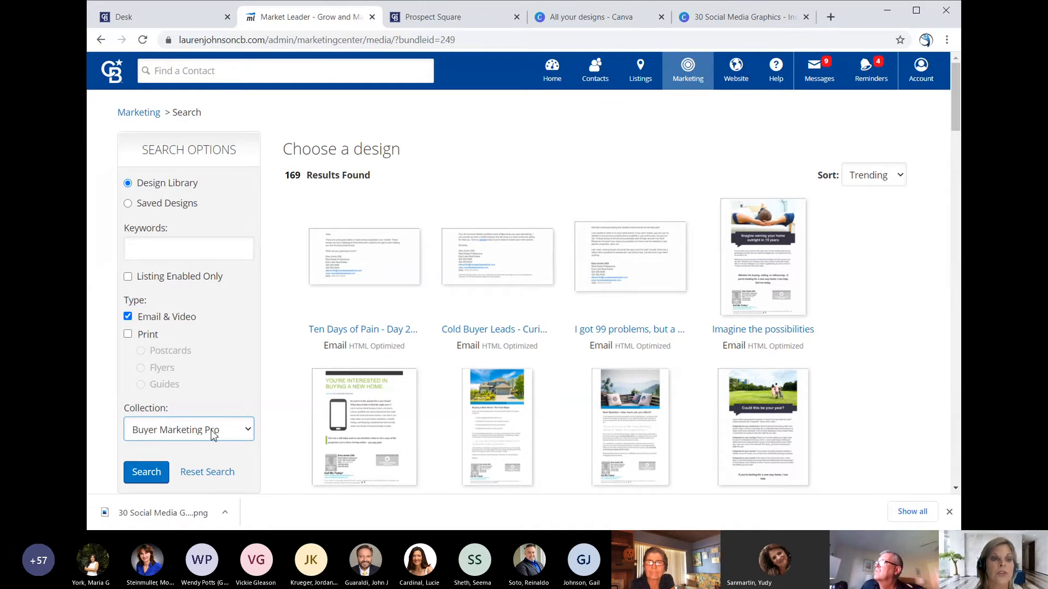
pyautogui.click(230, 170)
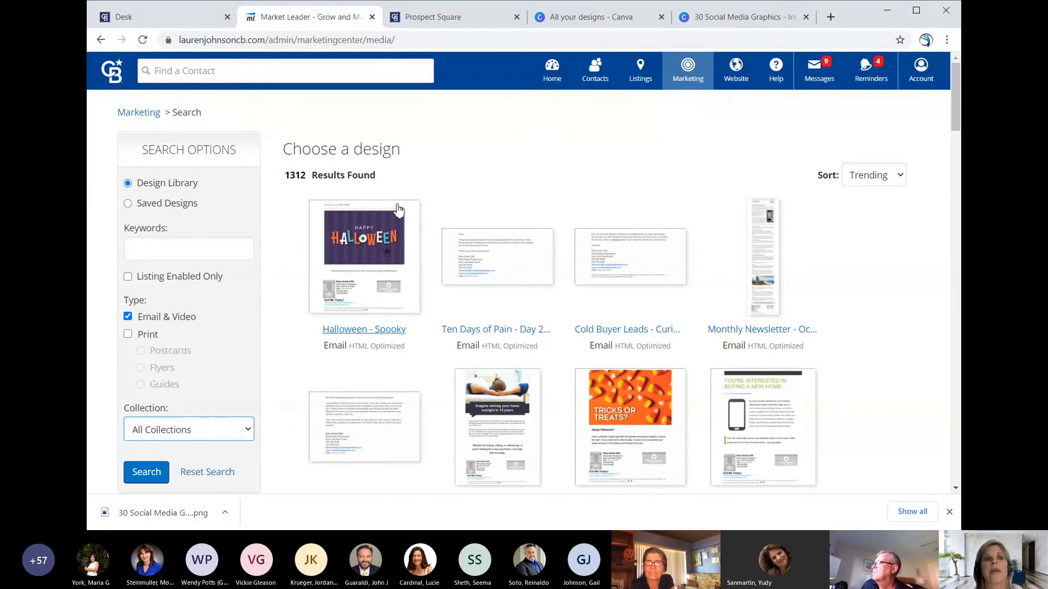
# Step: Filter the design library to the Property Marketing CB collection
pyautogui.click(180, 256)
pyautogui.click(198, 251)
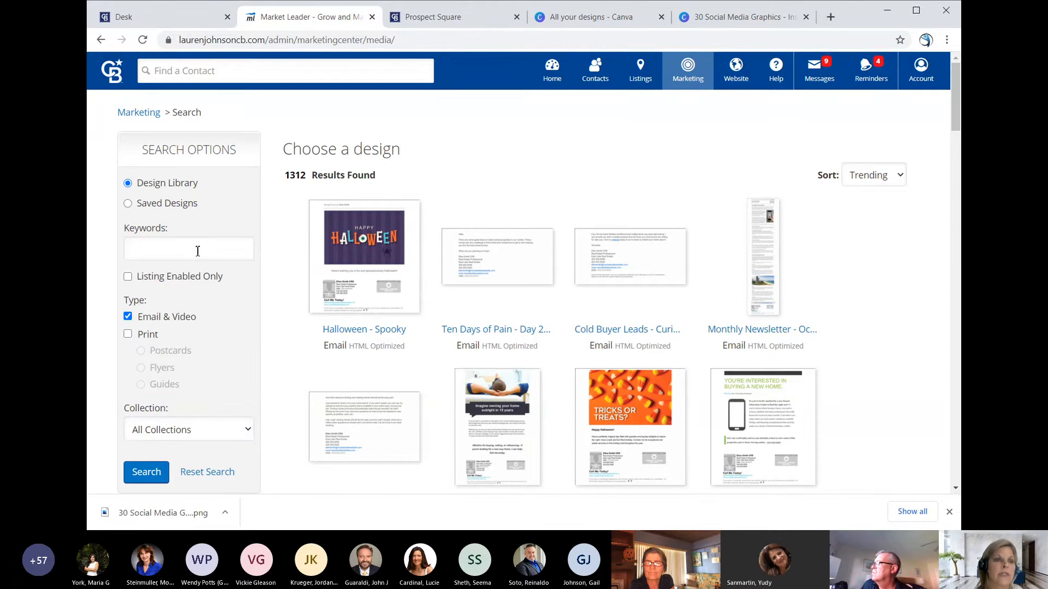
pyautogui.click(198, 251)
pyautogui.click(217, 437)
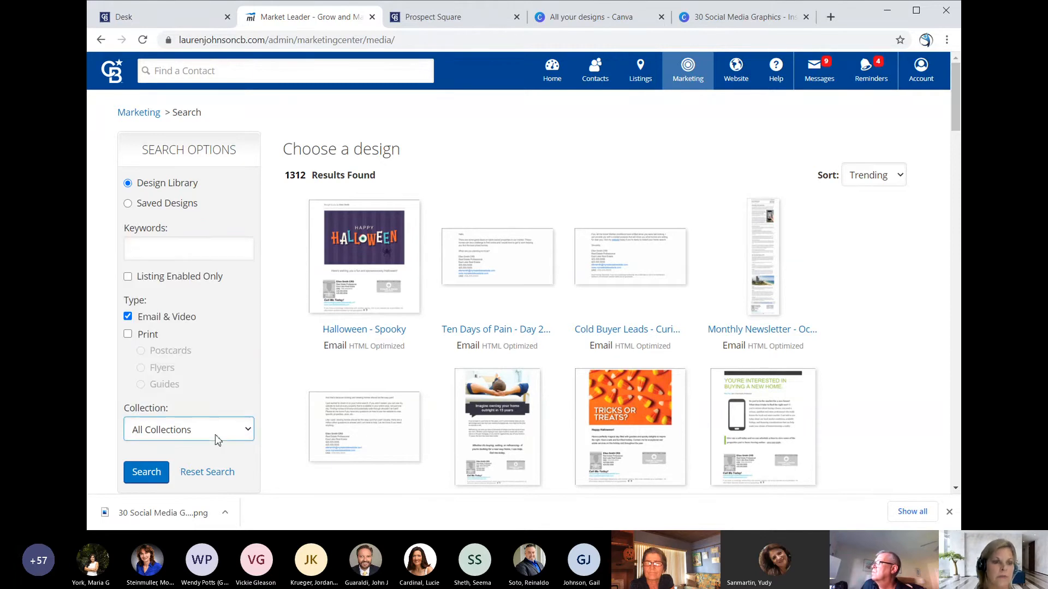
pyautogui.click(213, 353)
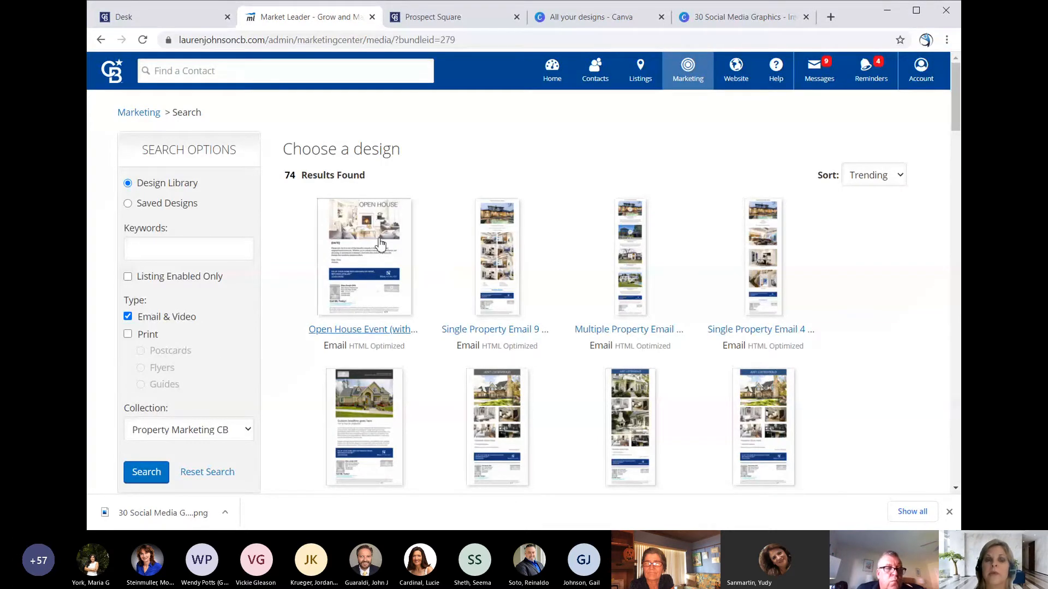
# Step: Inspect the preview and details of the Open House Event (with RealVitalize) design, and return to the search results
pyautogui.scroll(-2, 702, 252)
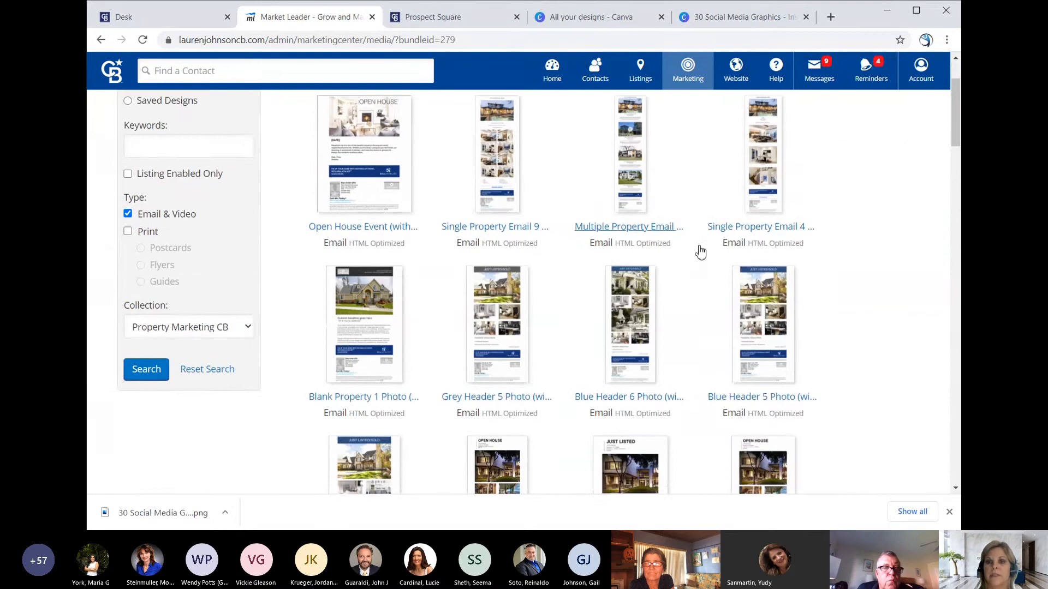
pyautogui.scroll(2, 701, 252)
pyautogui.click(377, 227)
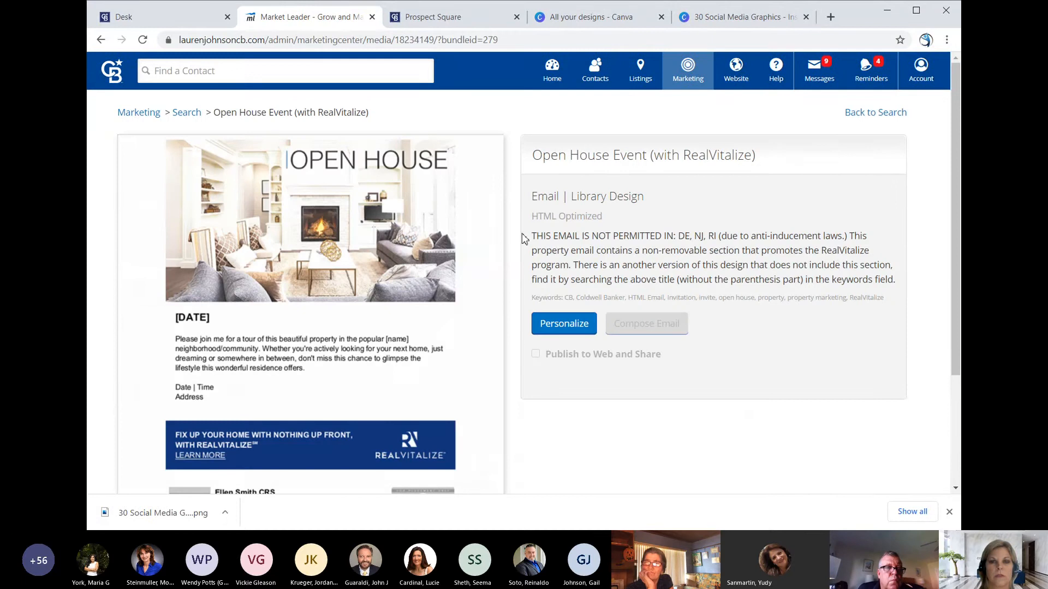
pyautogui.scroll(-3, 335, 293)
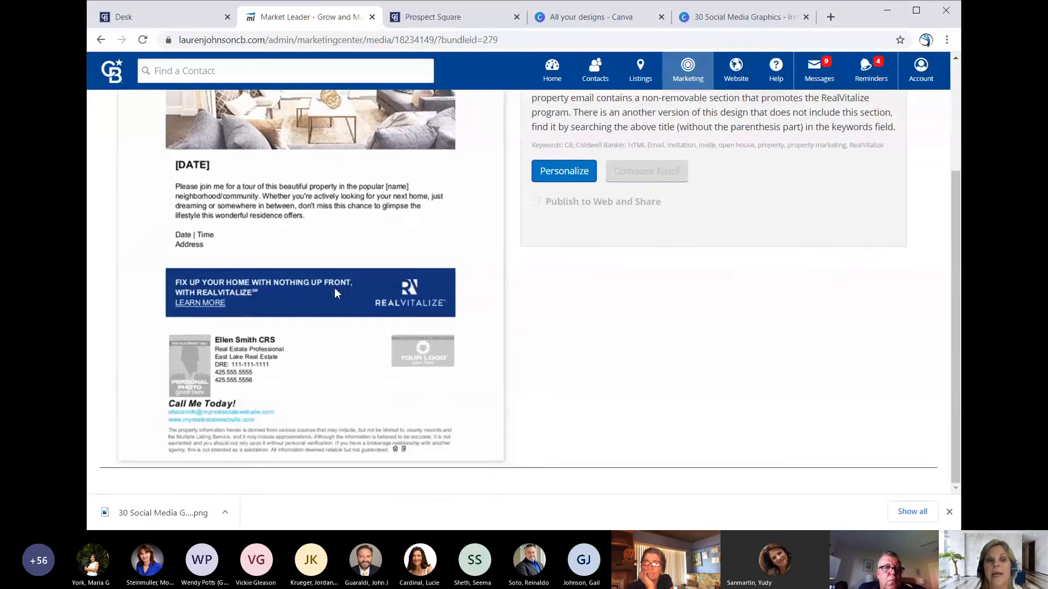
pyautogui.scroll(2, 335, 293)
pyautogui.scroll(3, 337, 294)
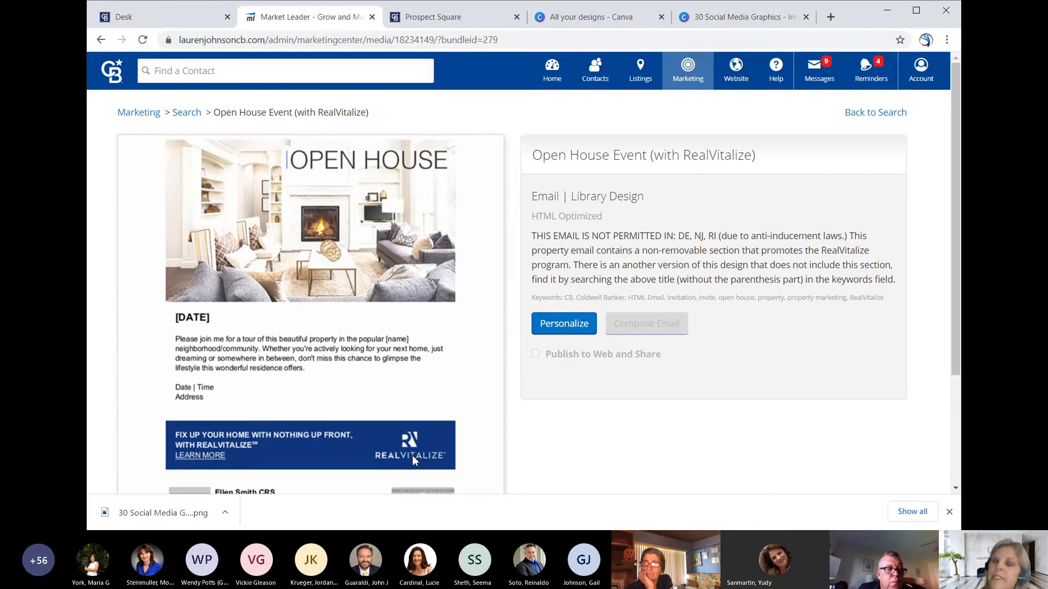
pyautogui.click(102, 41)
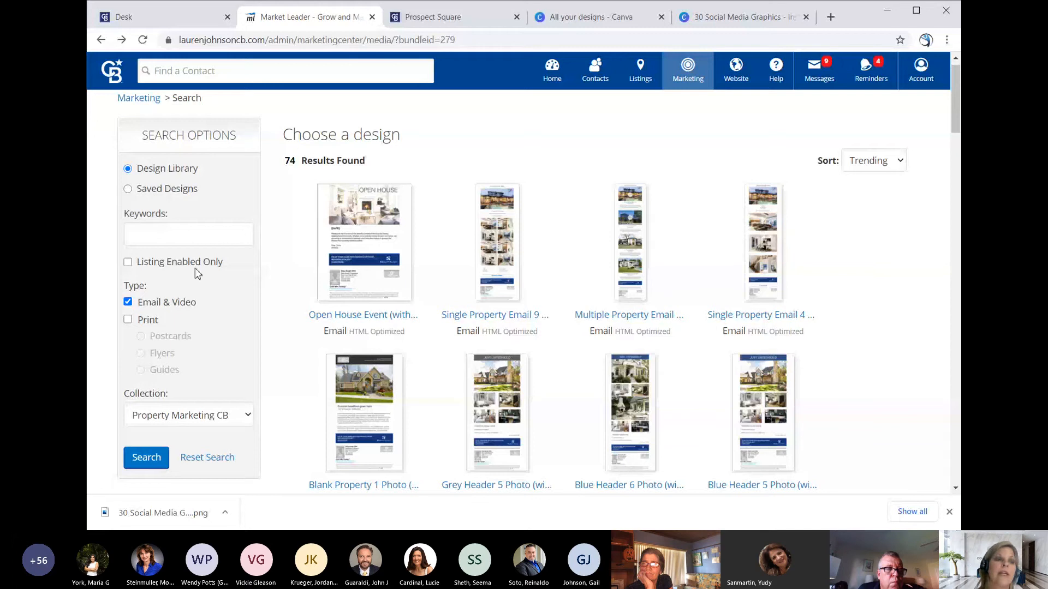
# Step: Search the email designs for "realvitalize", widen the search to all collections, and remove the keyword filter
pyautogui.click(174, 236)
pyautogui.write('realvitalize')
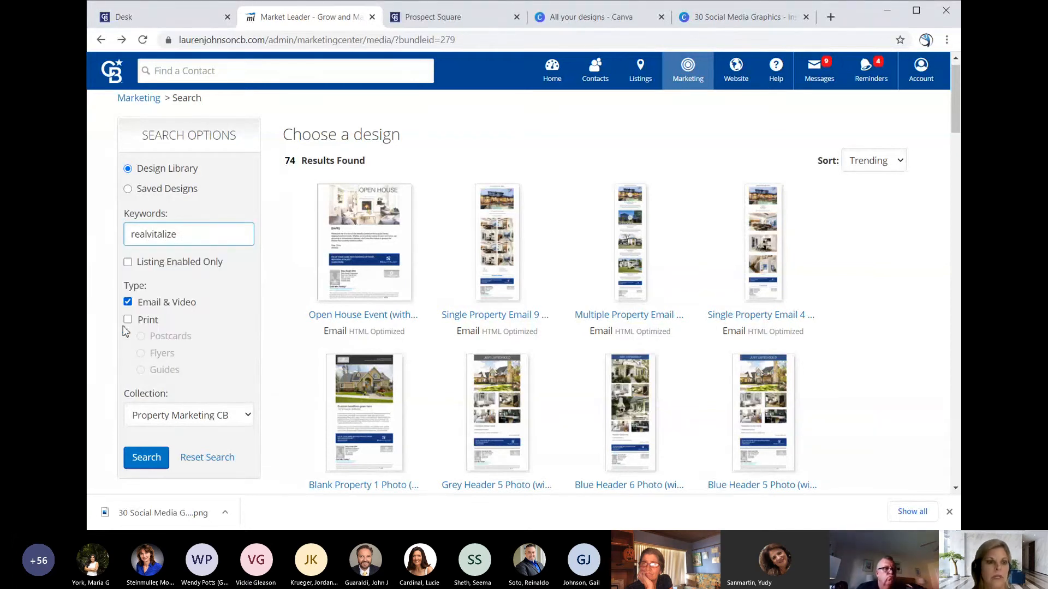
pyautogui.click(147, 458)
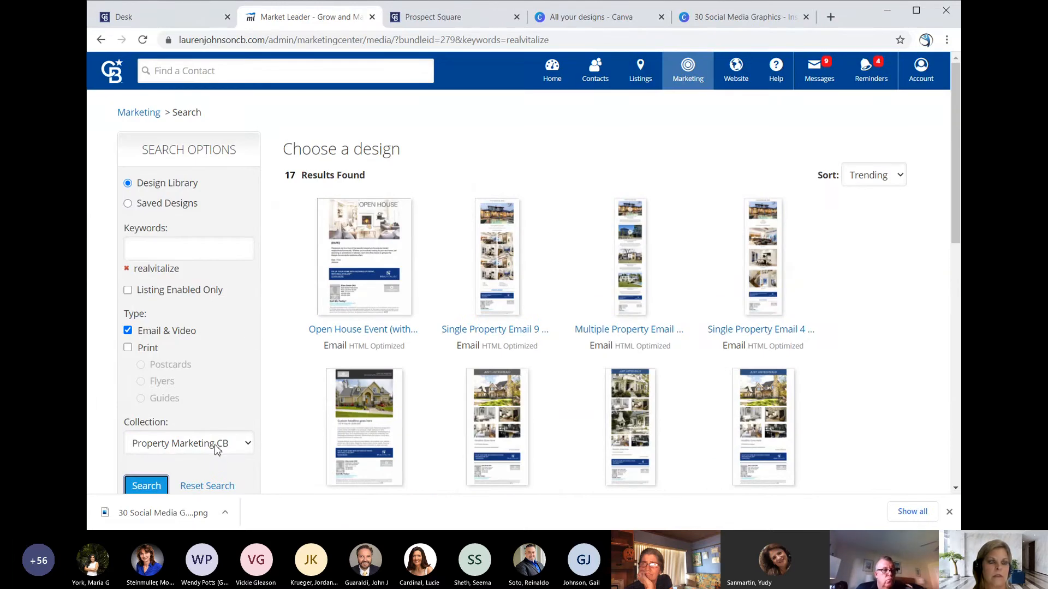
pyautogui.click(216, 448)
pyautogui.click(174, 181)
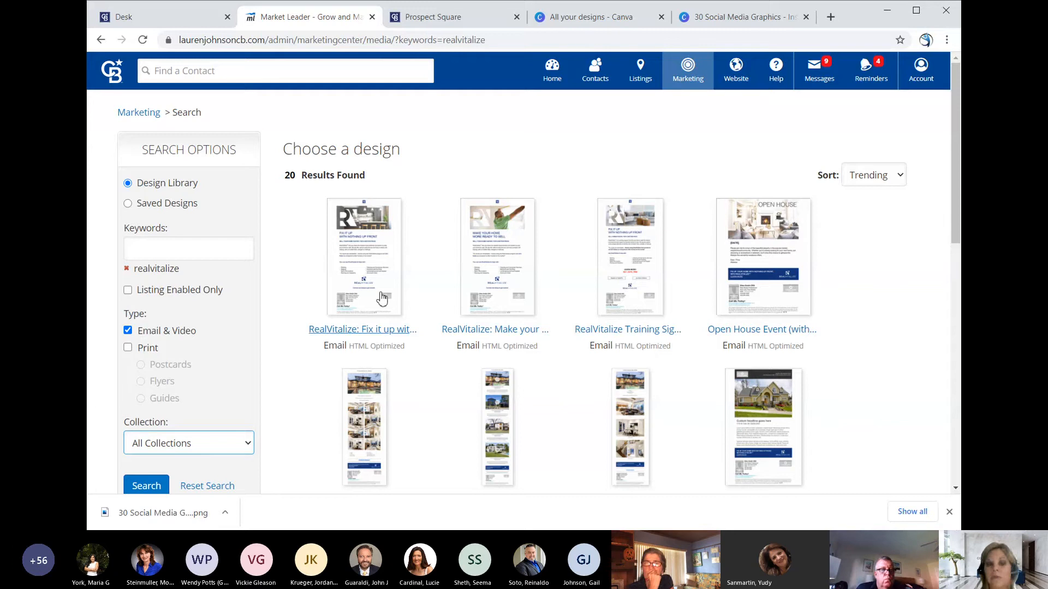
pyautogui.click(127, 269)
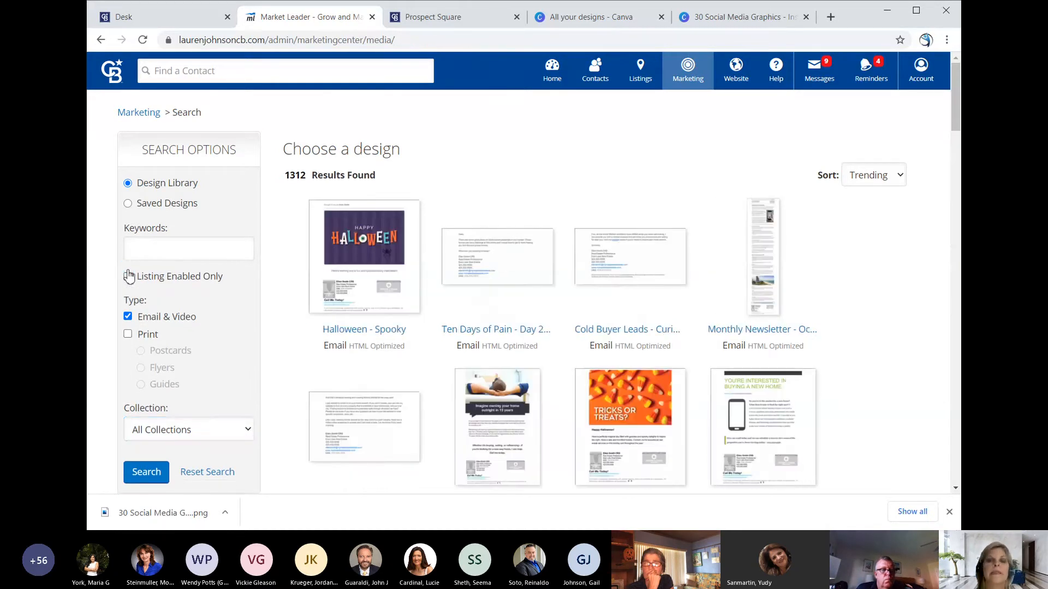
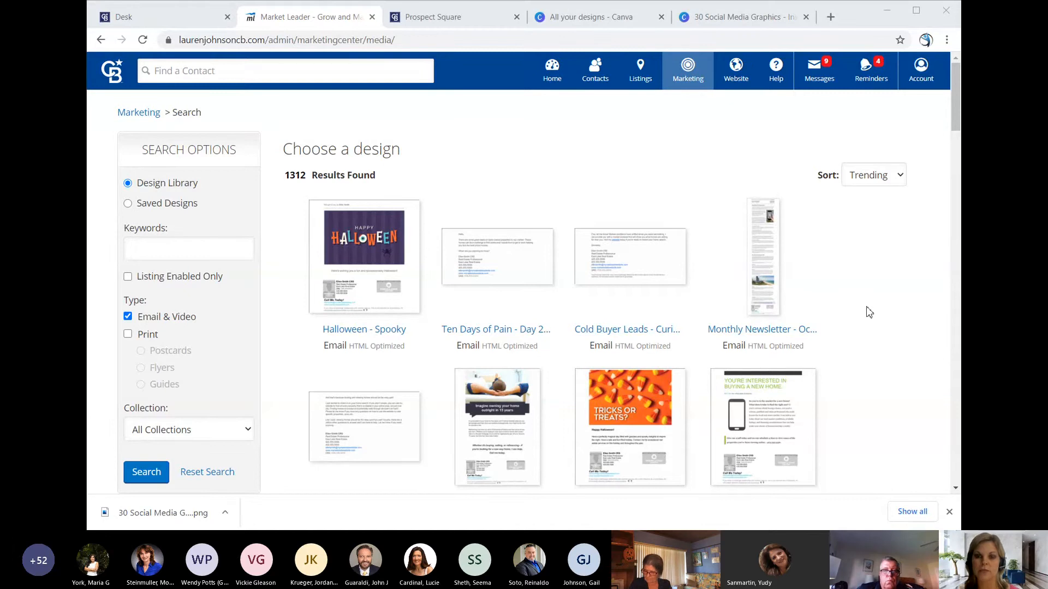
# Step: Browse the email design library results across all collections
pyautogui.click(663, 498)
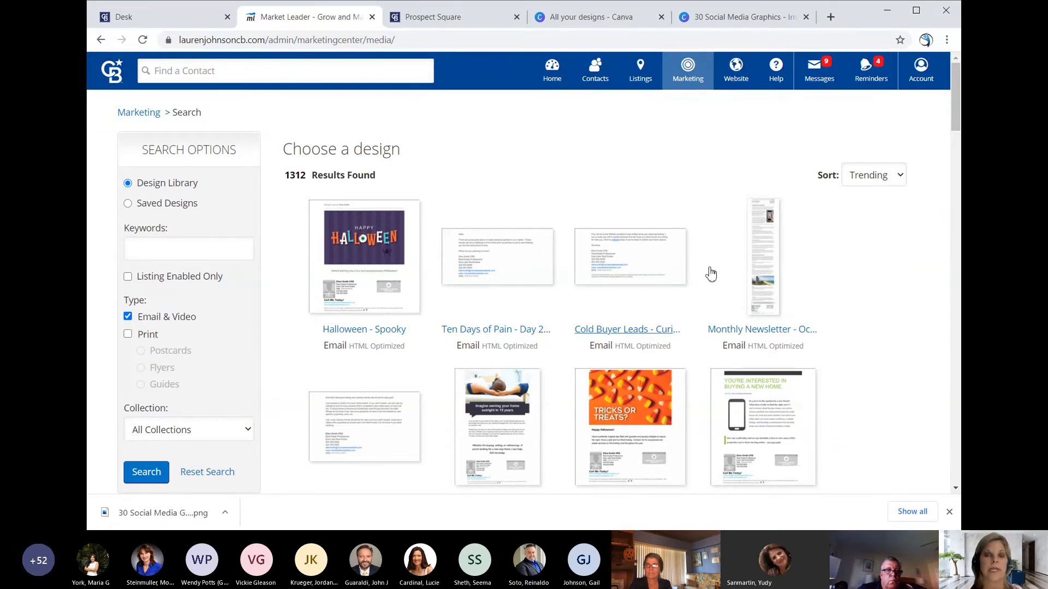
pyautogui.scroll(-5, 871, 250)
pyautogui.scroll(-3, 871, 250)
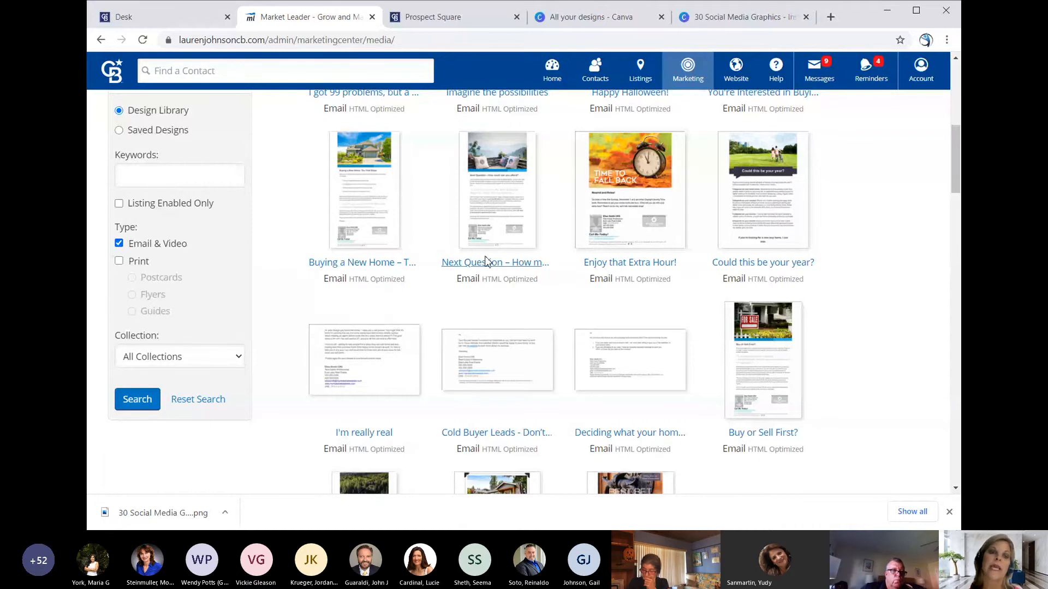
pyautogui.scroll(-2, 487, 262)
pyautogui.scroll(10, 488, 262)
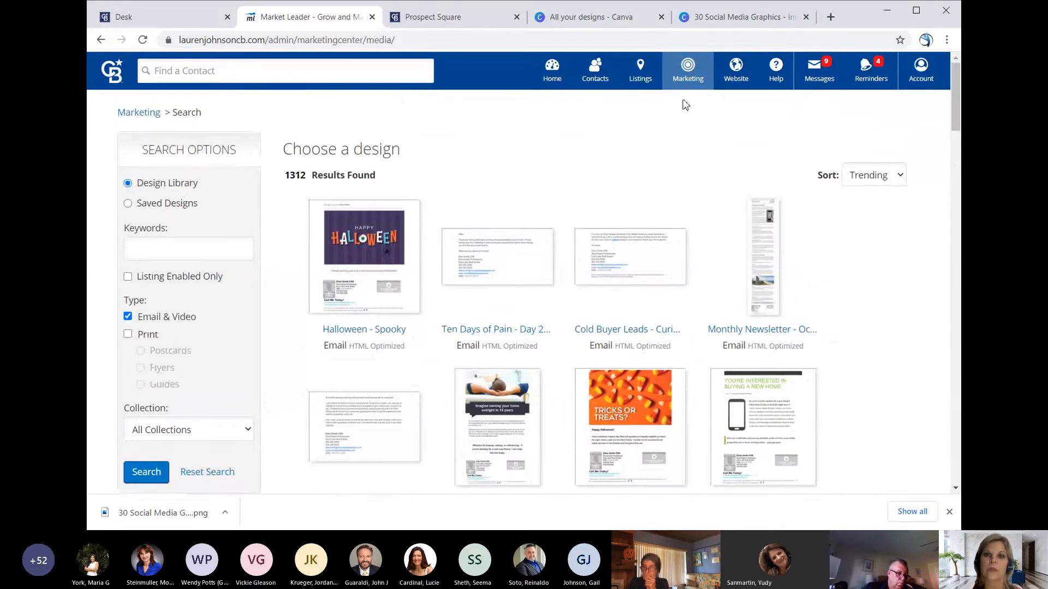
# Step: Find the Just Listed email among the saved designs and open it for editing
pyautogui.moveTo(688, 74)
pyautogui.click(704, 145)
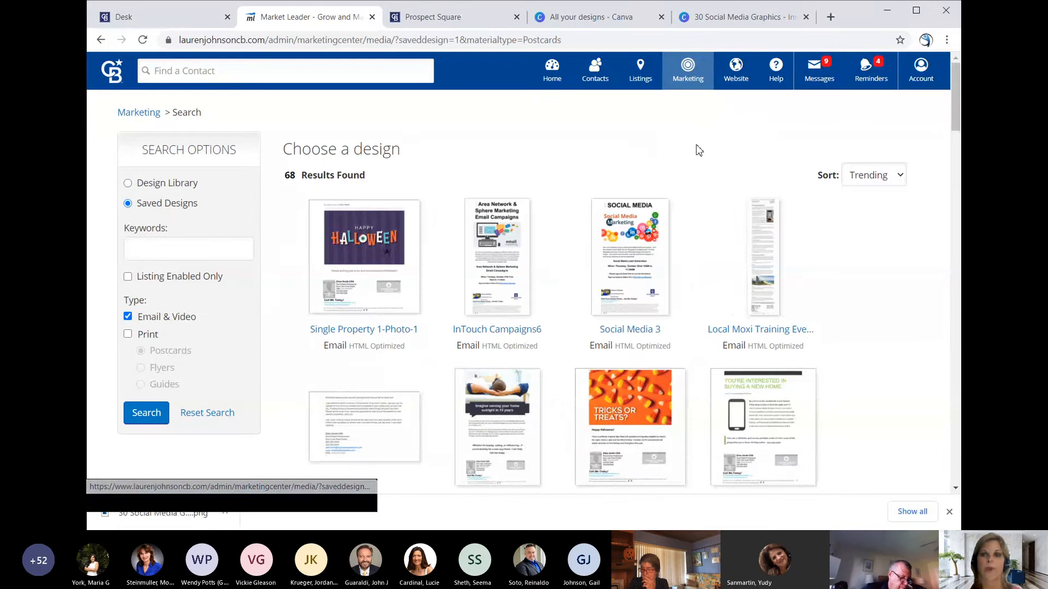
pyautogui.scroll(-3, 457, 181)
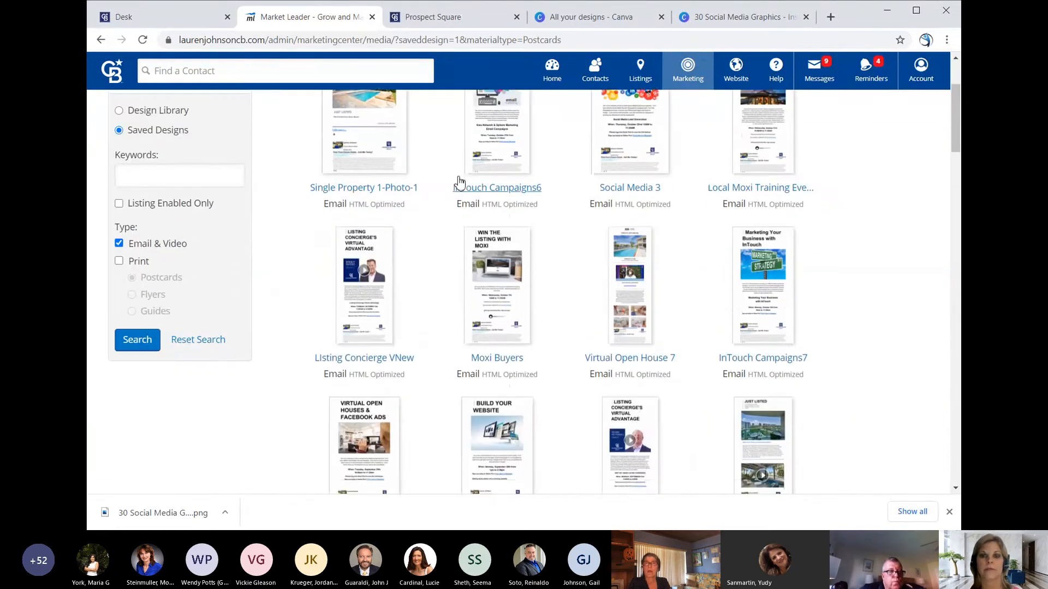
pyautogui.scroll(-3, 459, 181)
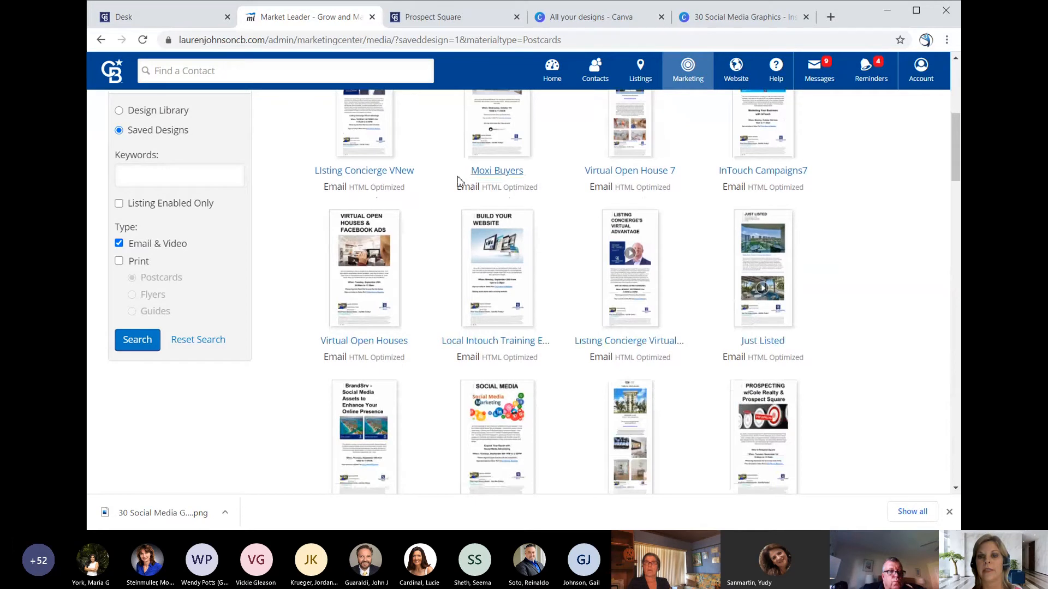
pyautogui.click(762, 341)
pyautogui.click(552, 329)
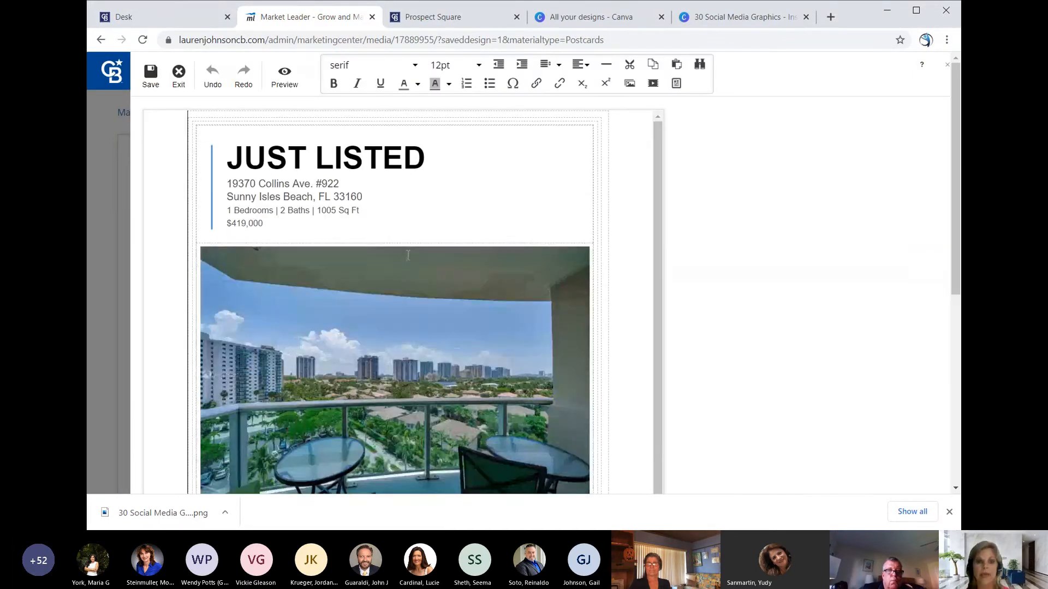
# Step: Open the video insertion form for the Just Listed design and check the supported video sources
pyautogui.scroll(-10, 417, 332)
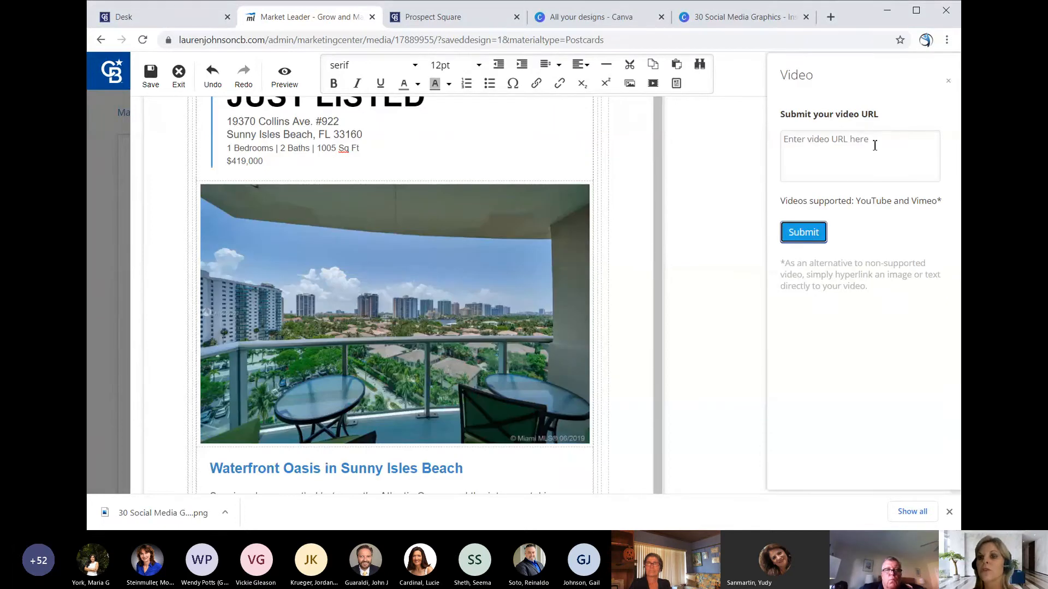
pyautogui.click(866, 138)
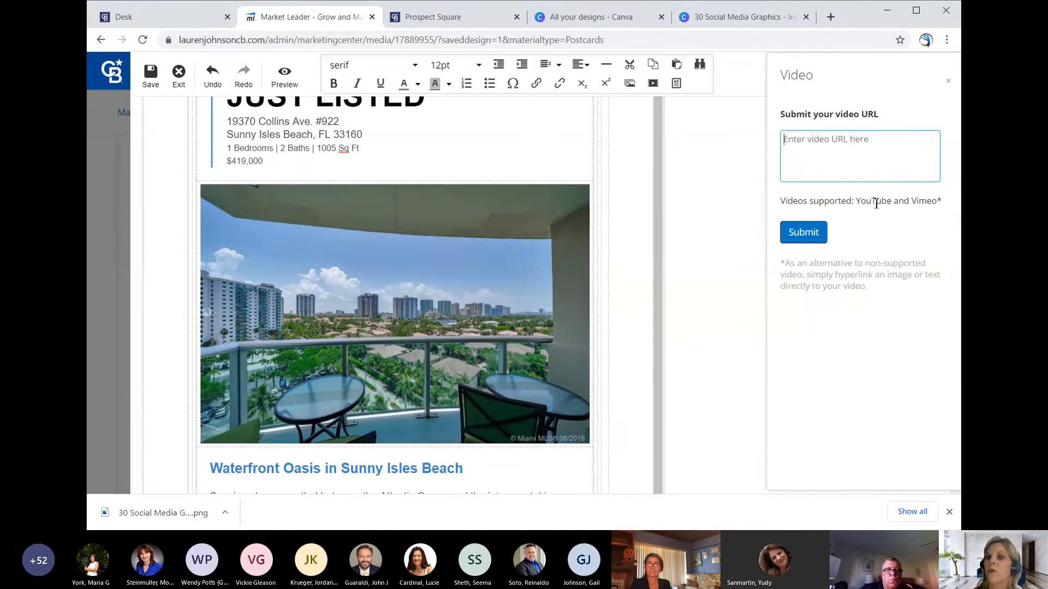
pyautogui.moveTo(876, 202); pyautogui.dragTo(932, 202)
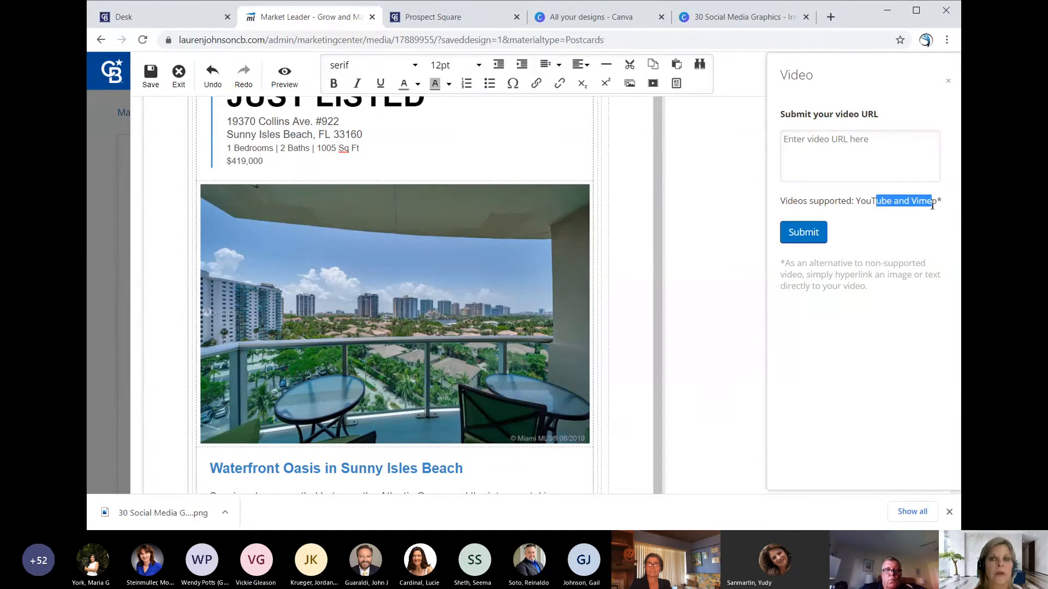
# Step: Open YouTube in a new browser tab and search for "coldwell banker"
pyautogui.click(830, 17)
pyautogui.write('you')
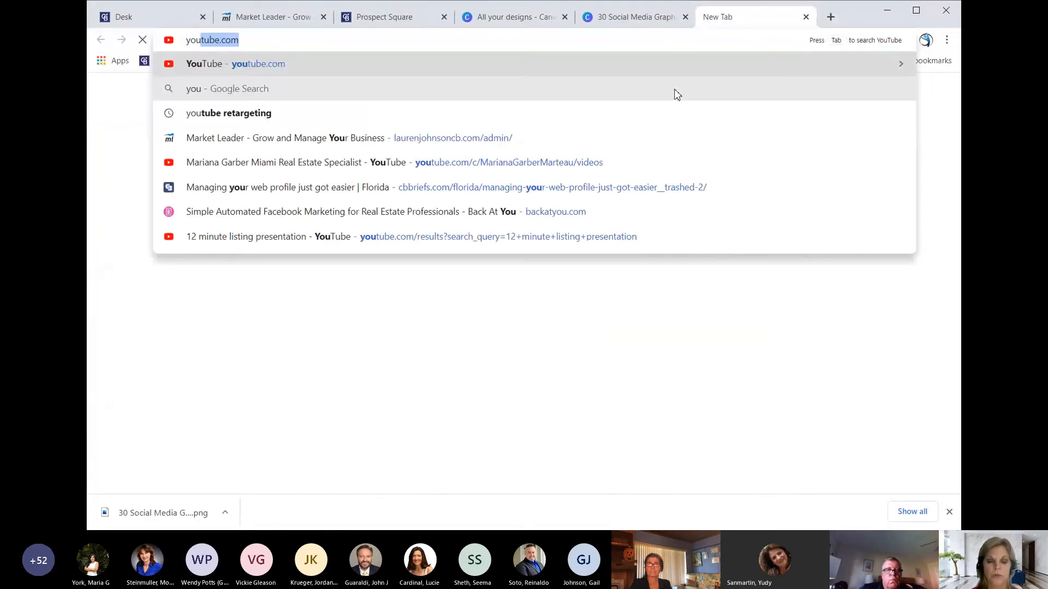
pyautogui.write('tube.')
pyautogui.press('Return')
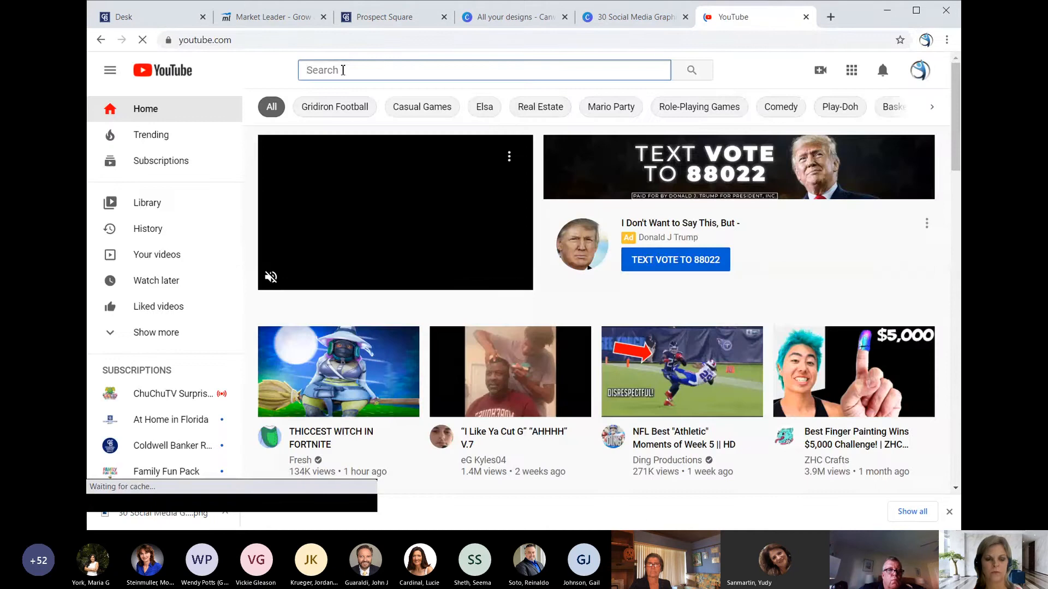
pyautogui.click(343, 70)
pyautogui.write('coldwell banker')
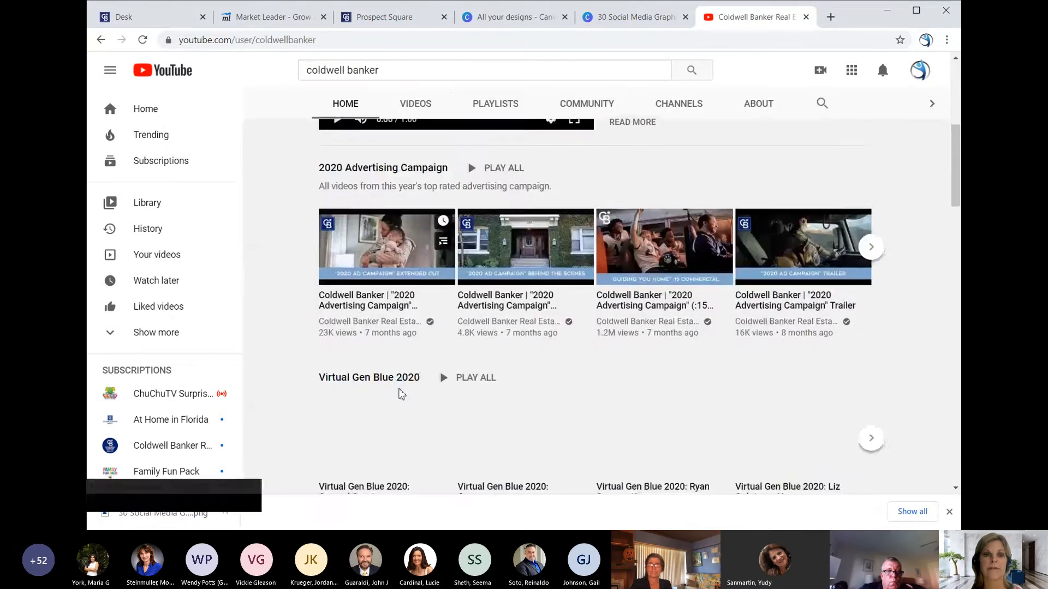
# Step: Open the "Star Power: Coldwell Banker Global Luxury" video from the Coldwell Banker channel, pause it, and copy its URL
pyautogui.scroll(-5, 399, 393)
pyautogui.scroll(-2, 401, 392)
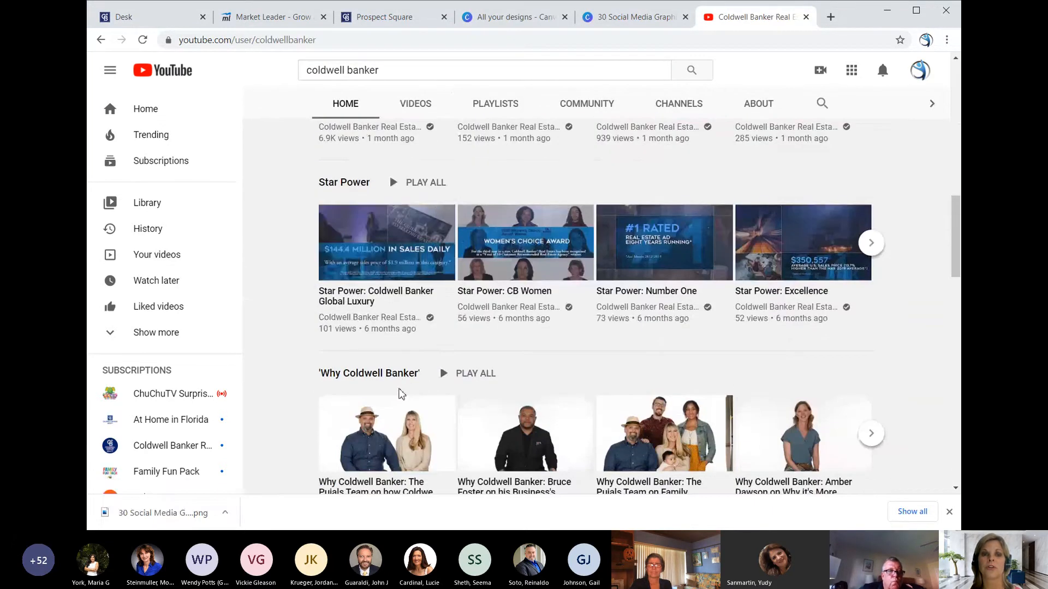
pyautogui.click(385, 242)
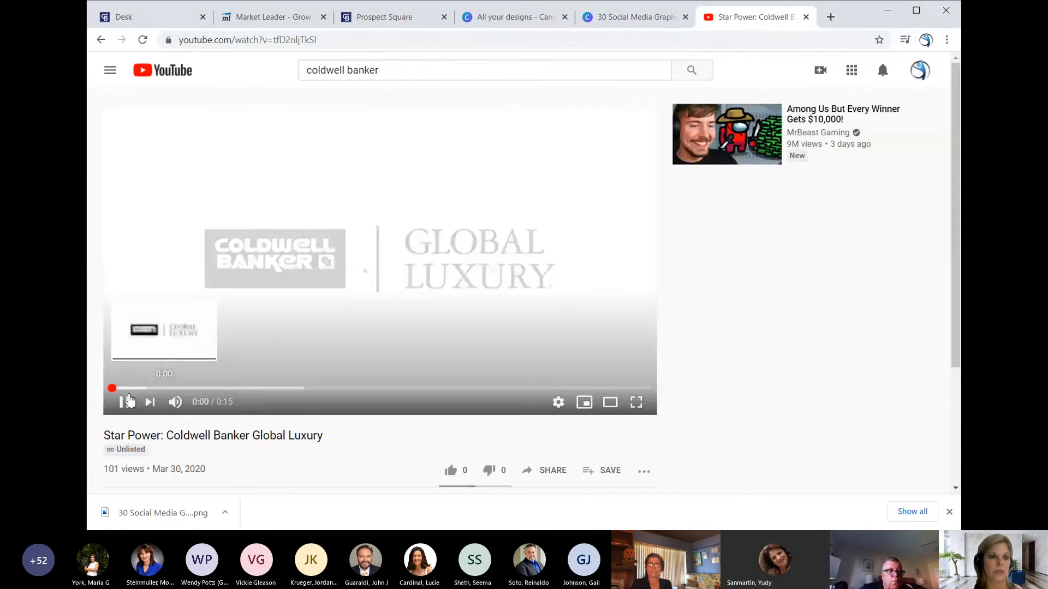
pyautogui.click(129, 401)
pyautogui.click(263, 44)
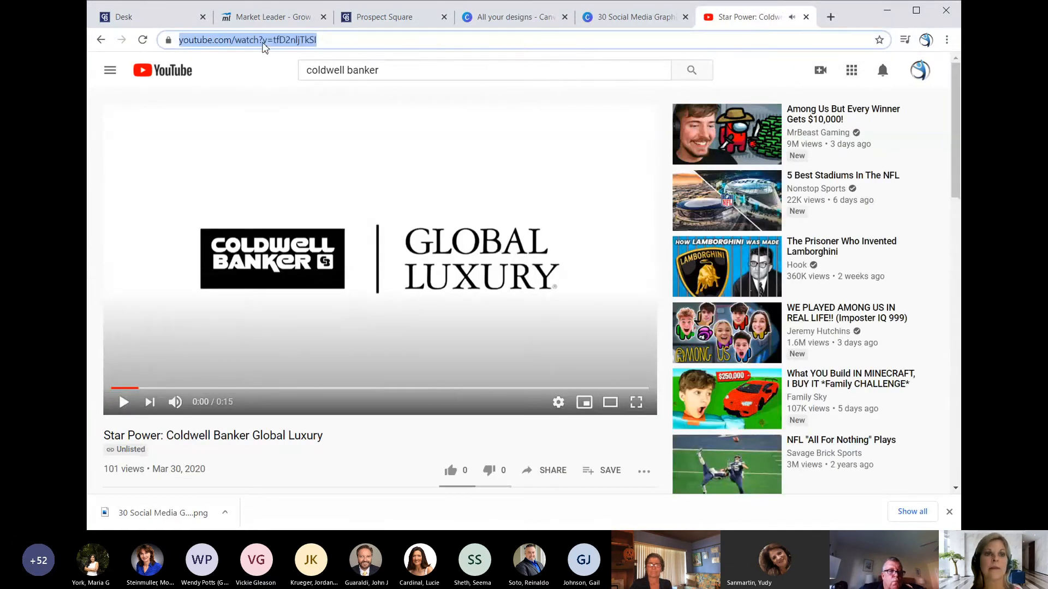
pyautogui.rightClick(262, 44)
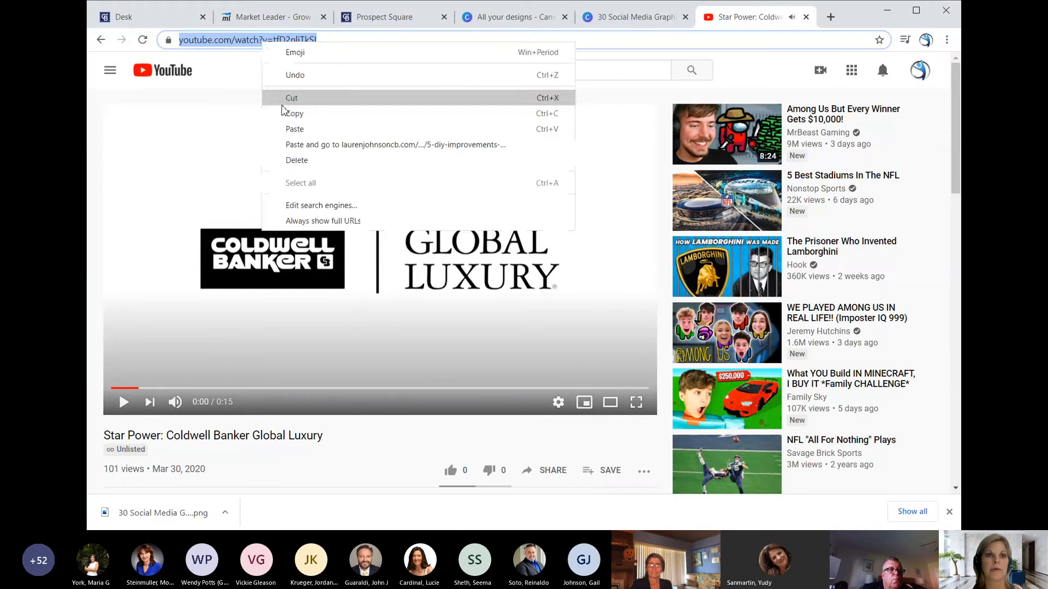
pyautogui.click(289, 113)
# Step: Back in Market Leader, submit the copied YouTube URL as a video for the Just Listed design and check the layout
pyautogui.click(273, 17)
pyautogui.click(821, 142)
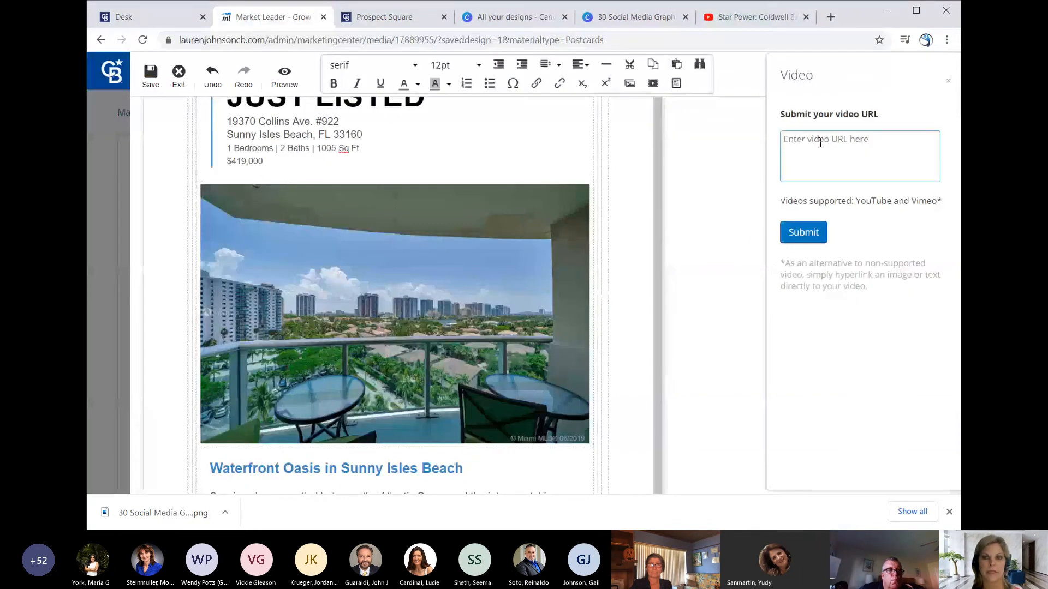
pyautogui.write('https://www.youtube.com/watch?v=tfD2nIjTkS')
pyautogui.click(804, 232)
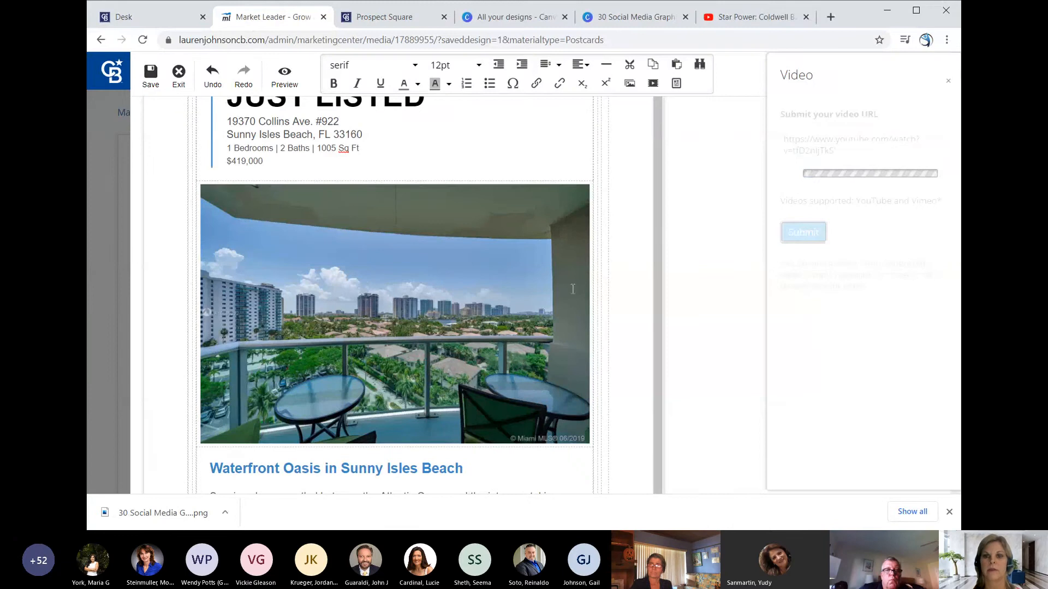
pyautogui.scroll(-5, 573, 289)
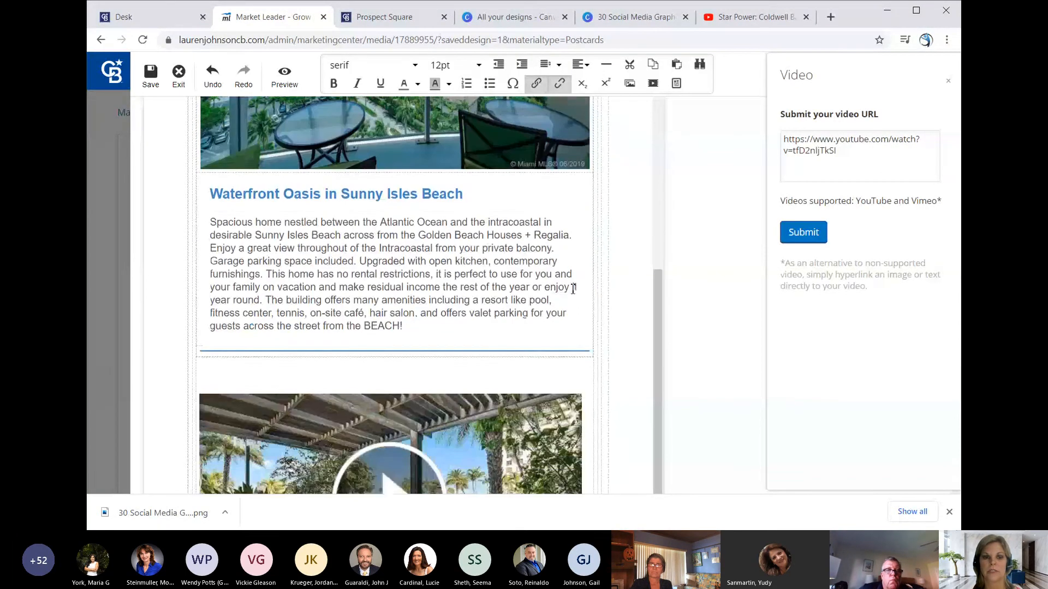
pyautogui.scroll(-3, 573, 289)
pyautogui.scroll(-5, 453, 313)
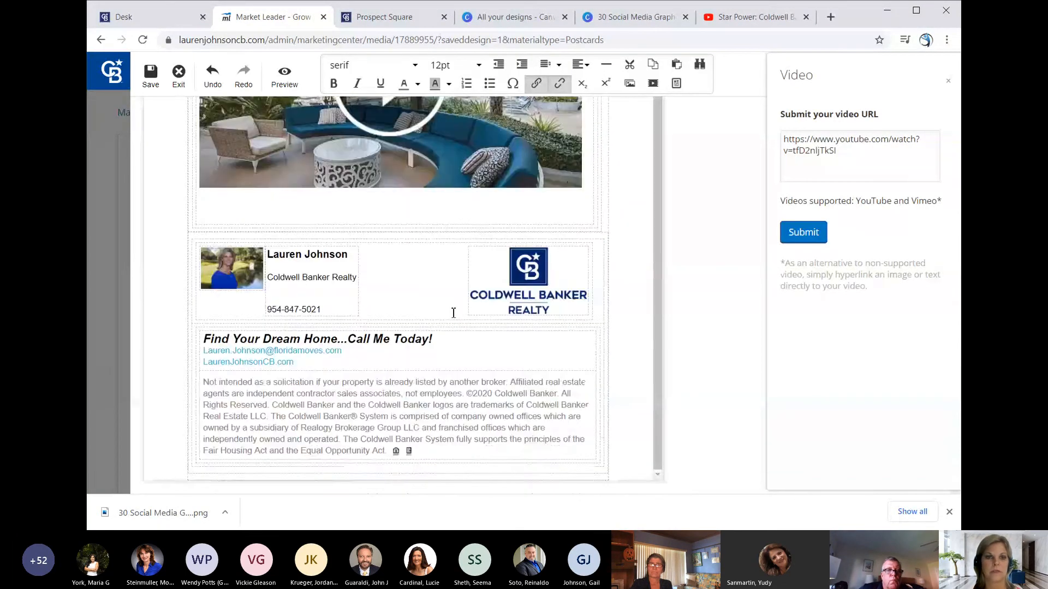
pyautogui.scroll(5, 454, 313)
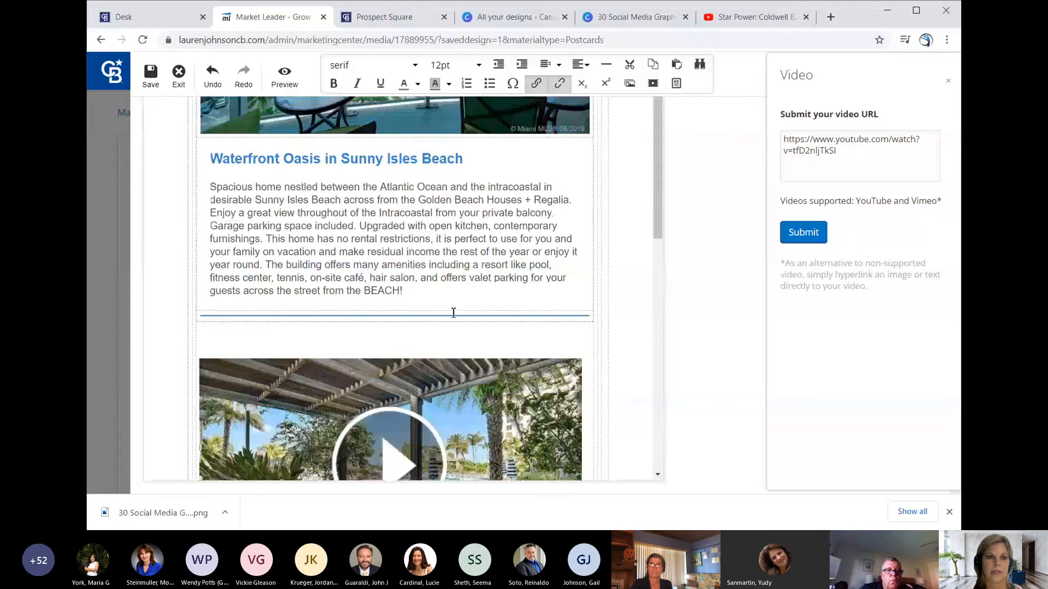
pyautogui.scroll(-8, 440, 222)
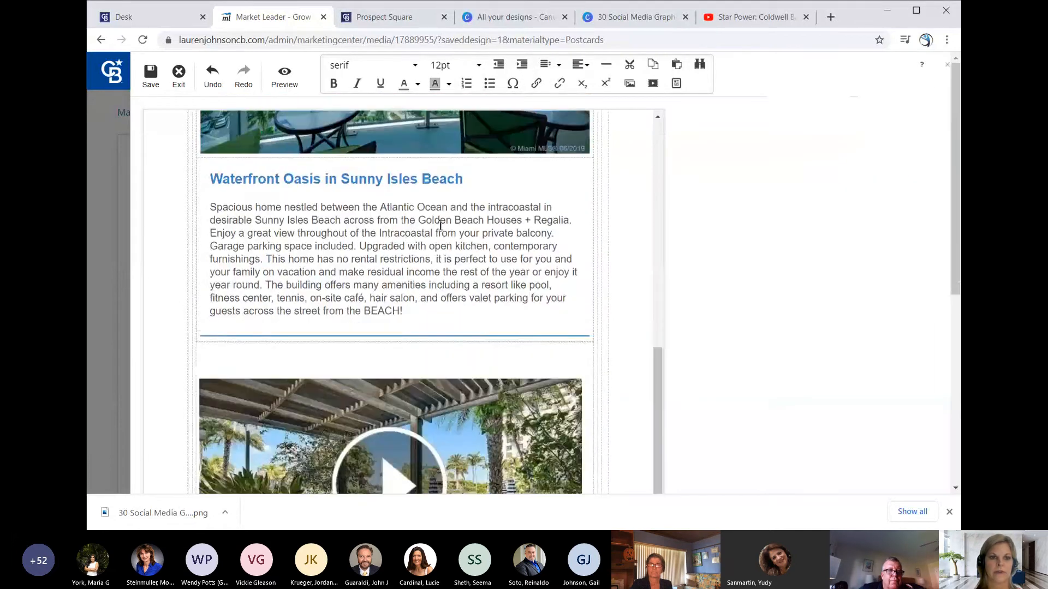
# Step: Add blank lines below the property description and place the Global Luxury video there
pyautogui.click(414, 324)
pyautogui.press('Return')
pyautogui.press('Return')
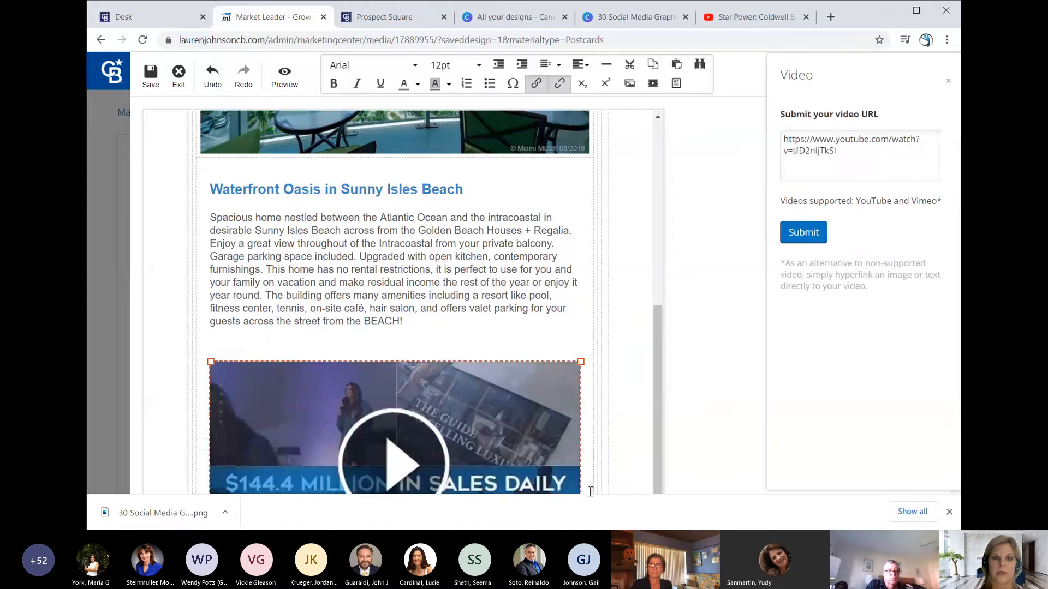
pyautogui.scroll(-4, 512, 350)
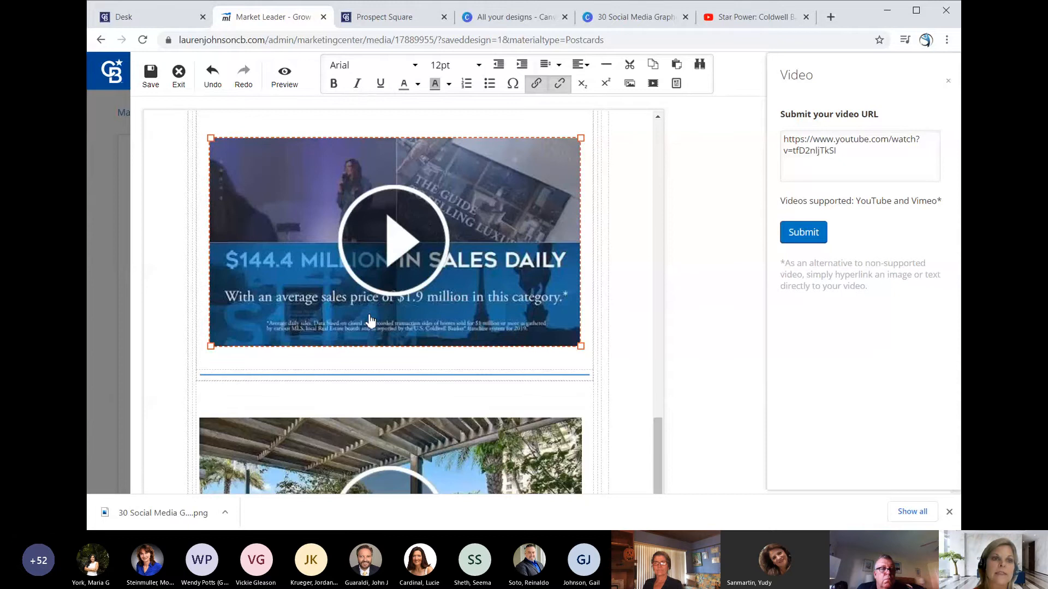
pyautogui.click(770, 498)
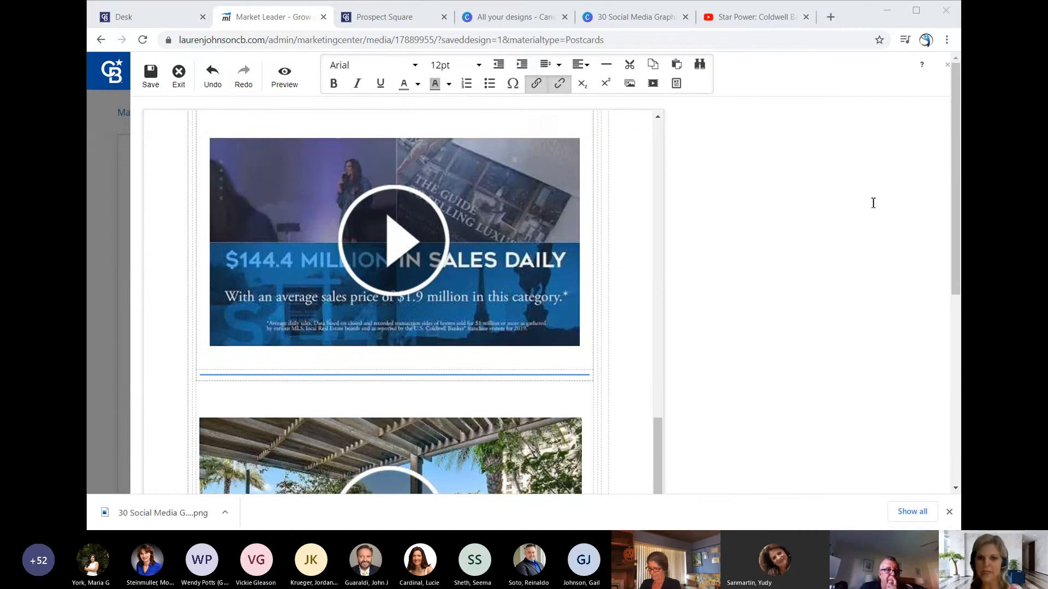
pyautogui.click(692, 486)
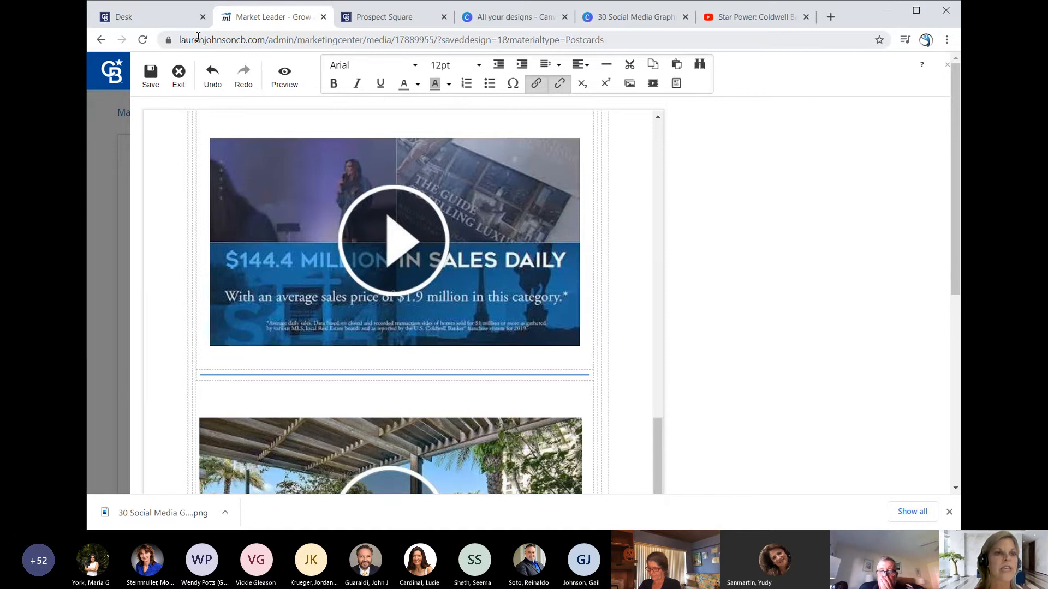
# Step: Save the Just Listed design and exit the editor
pyautogui.click(151, 73)
pyautogui.click(421, 302)
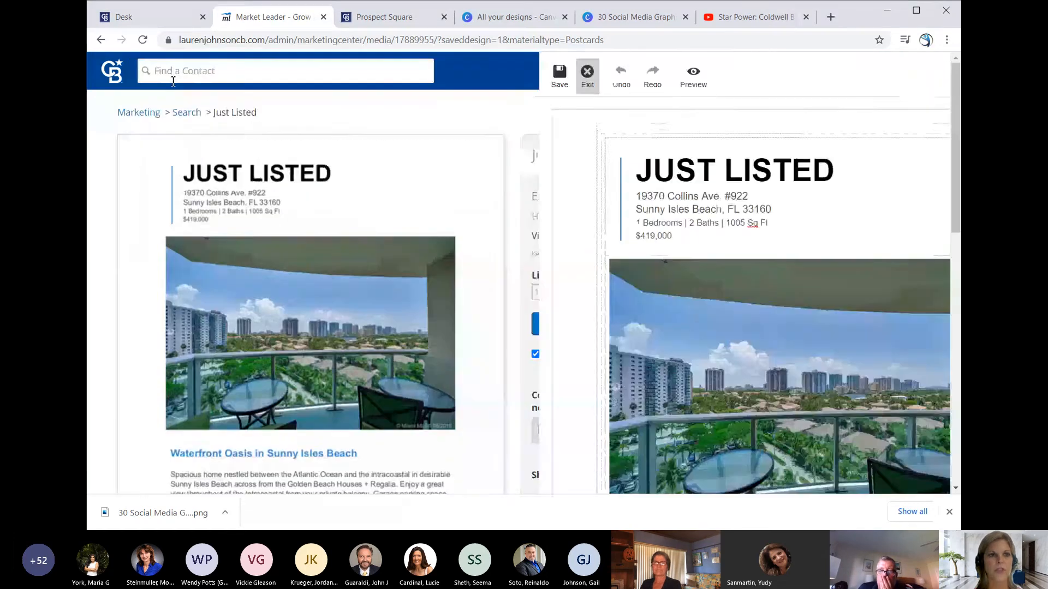
# Step: Turn the design's Publish to Web and Share option off and back on
pyautogui.scroll(-1, 664, 311)
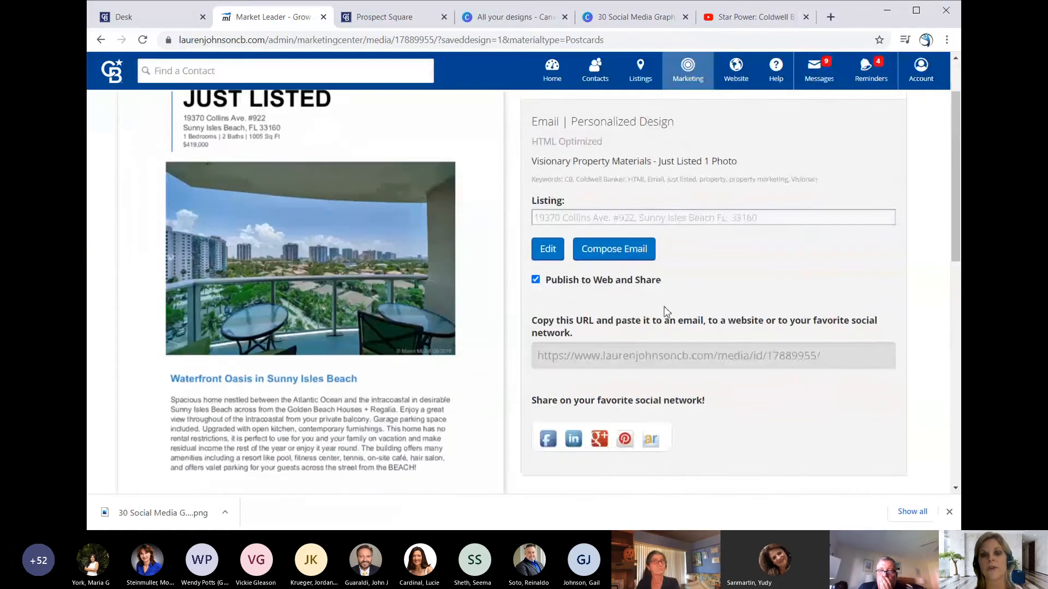
pyautogui.click(537, 279)
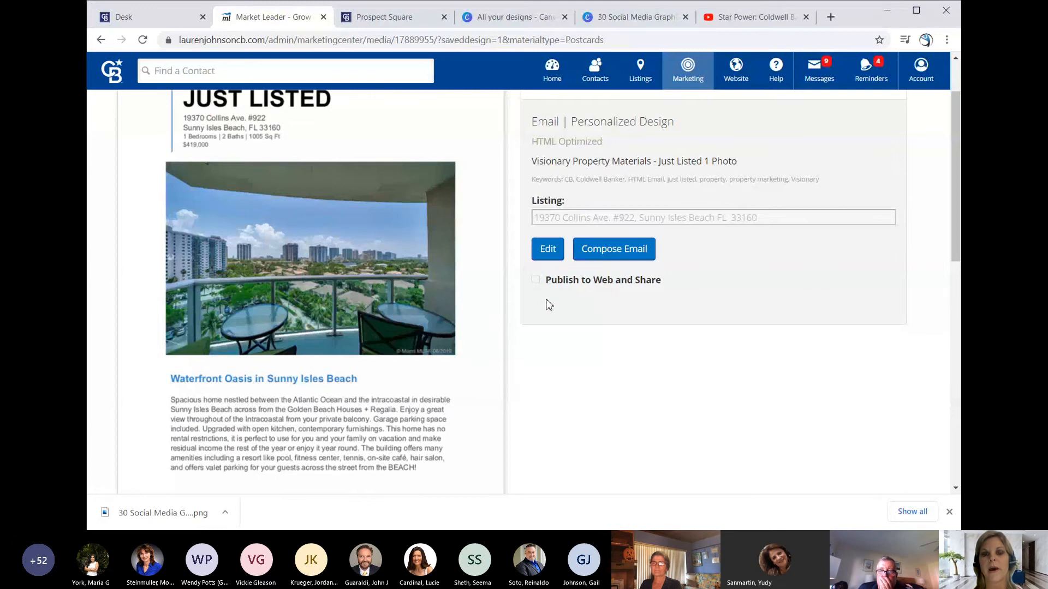
pyautogui.click(536, 280)
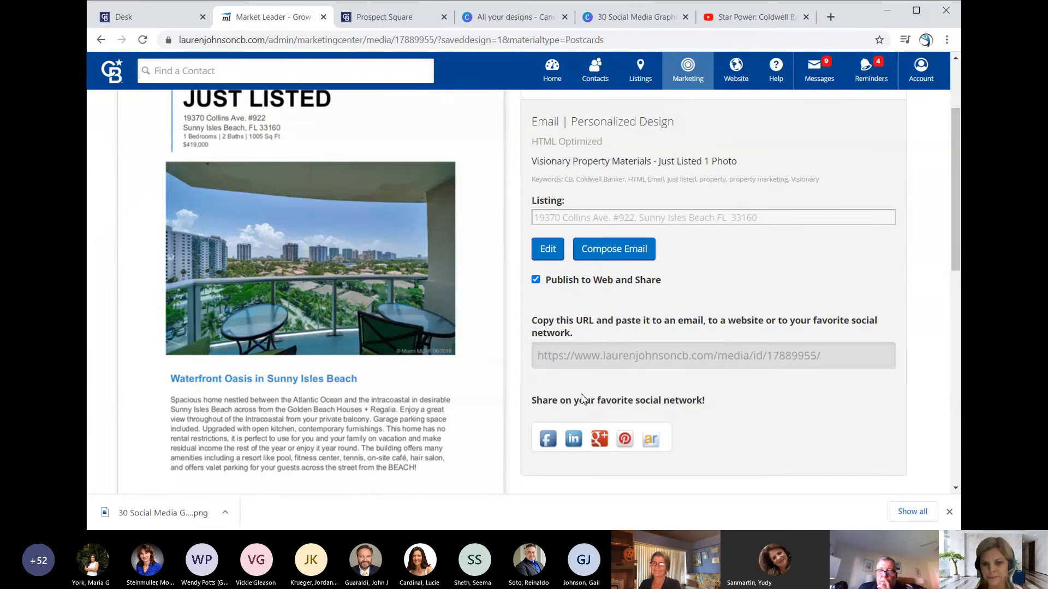
# Step: Open the Just Listed design's public web URL in a new tab and review the published page down to its footer
pyautogui.click(675, 355)
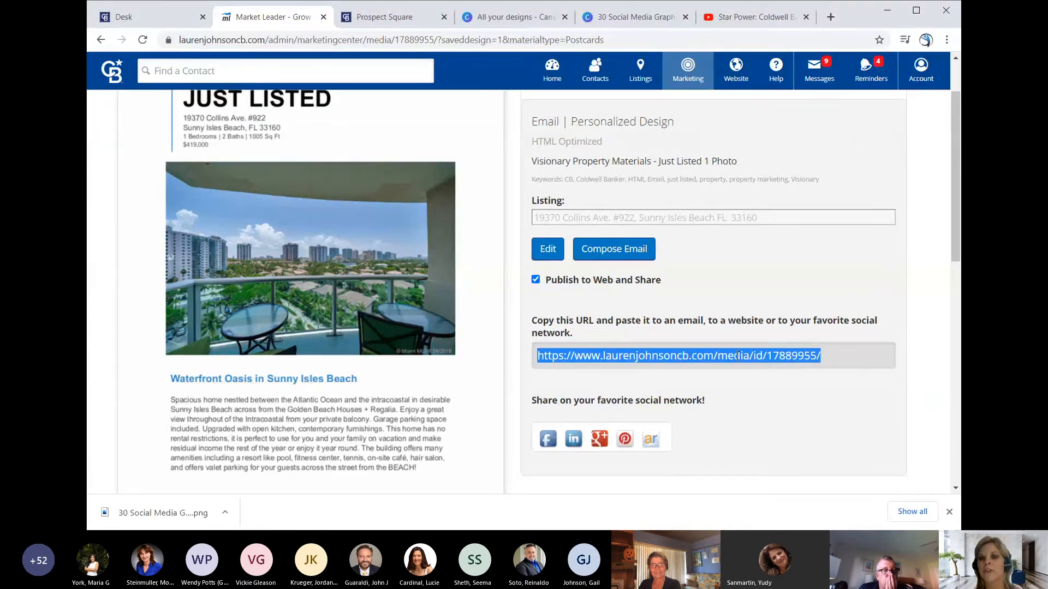
pyautogui.click(830, 17)
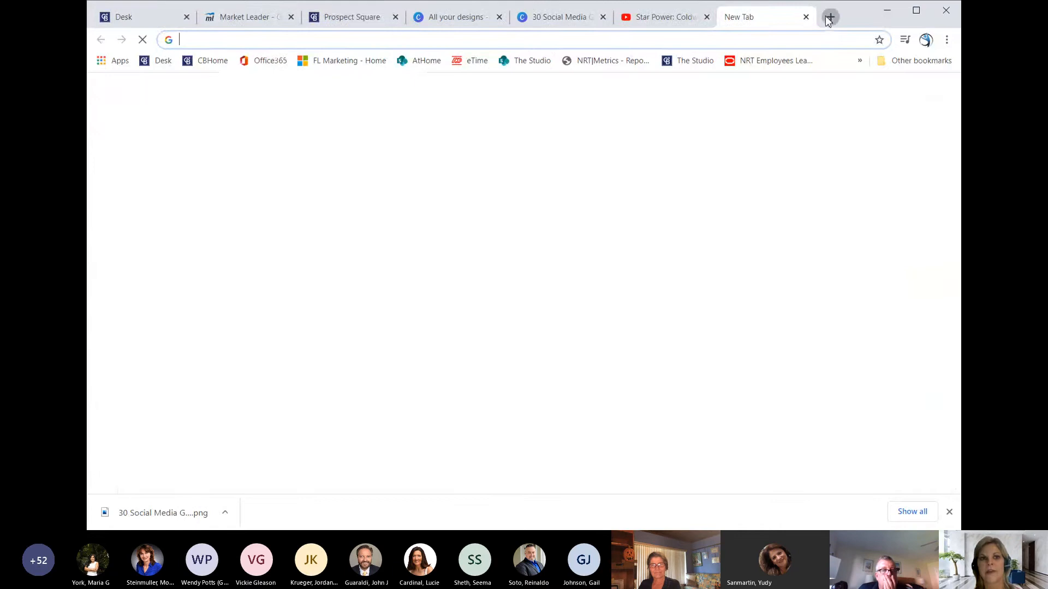
pyautogui.write('laurenjohnsoncb.com/media/id/17889955/')
pyautogui.press('Return')
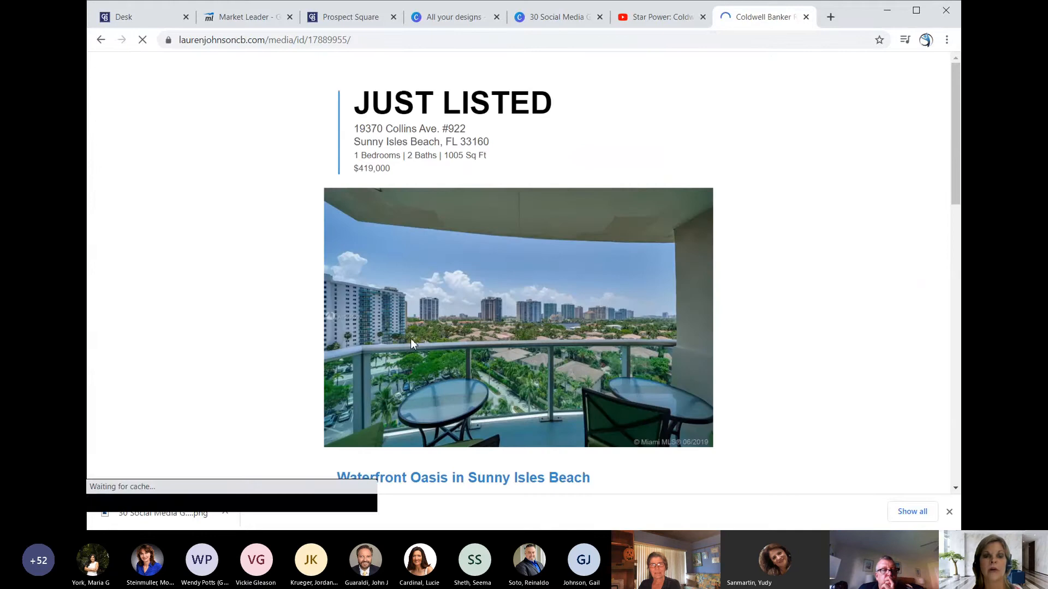
pyautogui.scroll(-12, 602, 296)
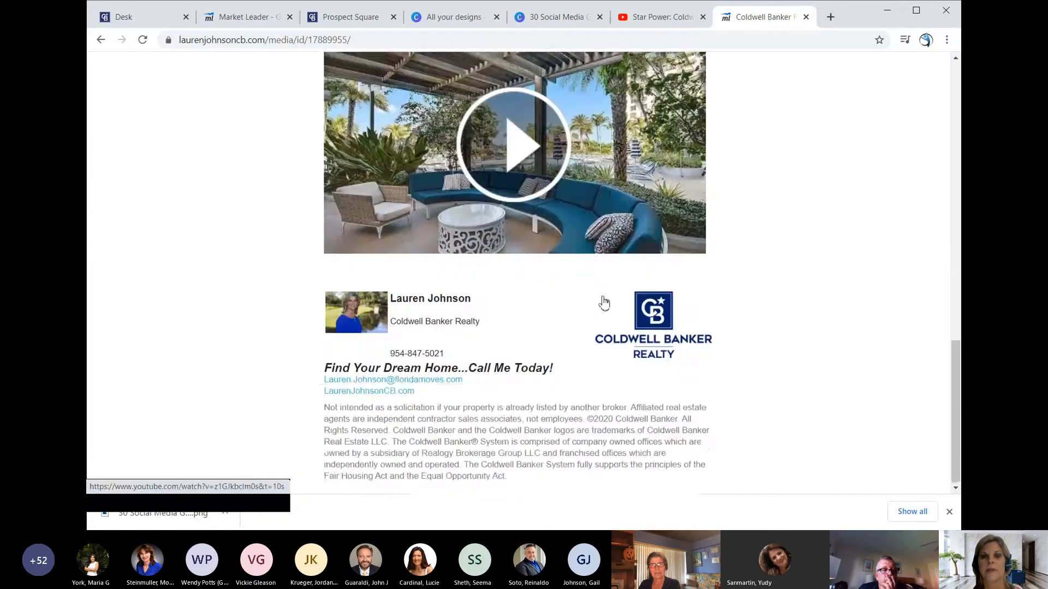
# Step: Select the published Just Listed page's web address and switch to the other window to share it
pyautogui.scroll(12, 601, 296)
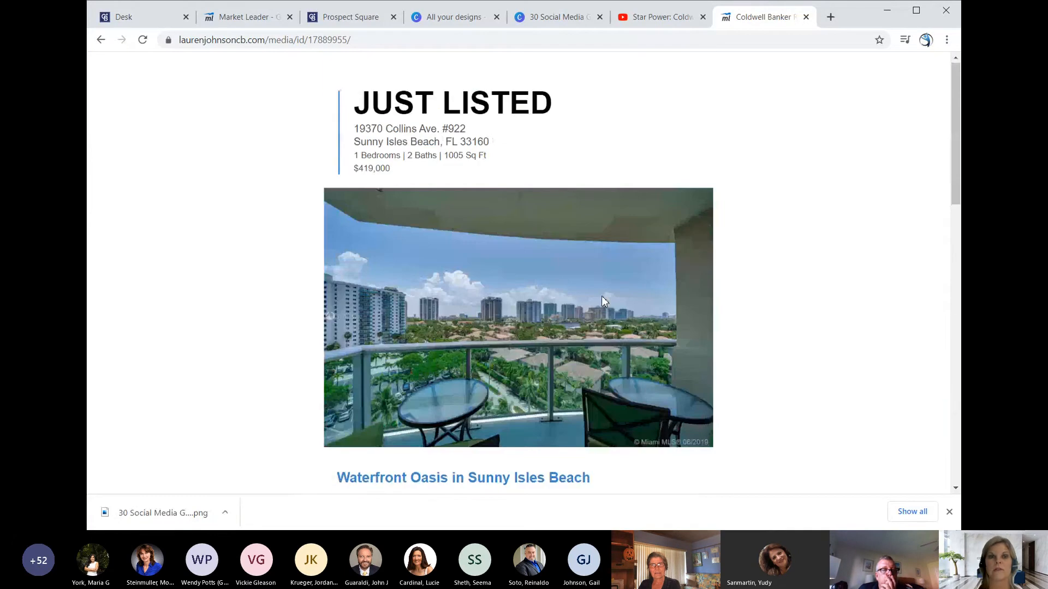
pyautogui.click(292, 37)
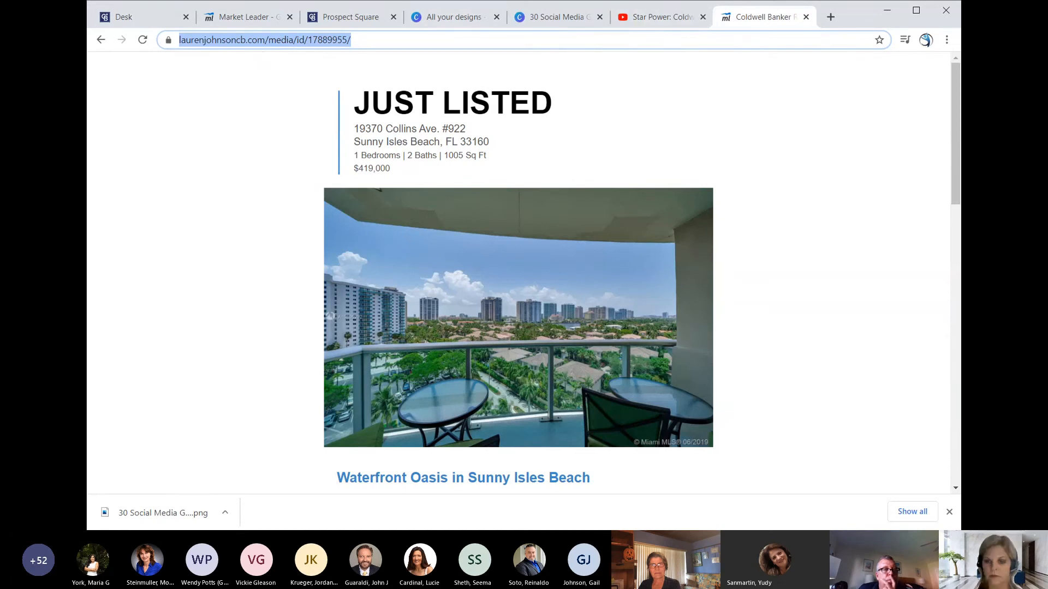
pyautogui.hotkey('alt', 'Tab')
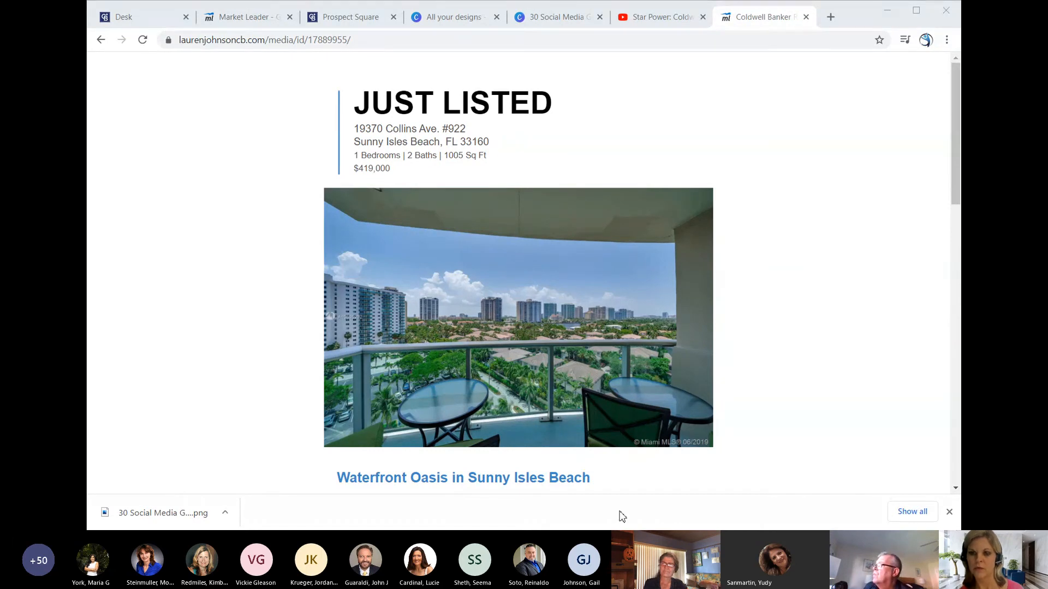
pyautogui.click(480, 40)
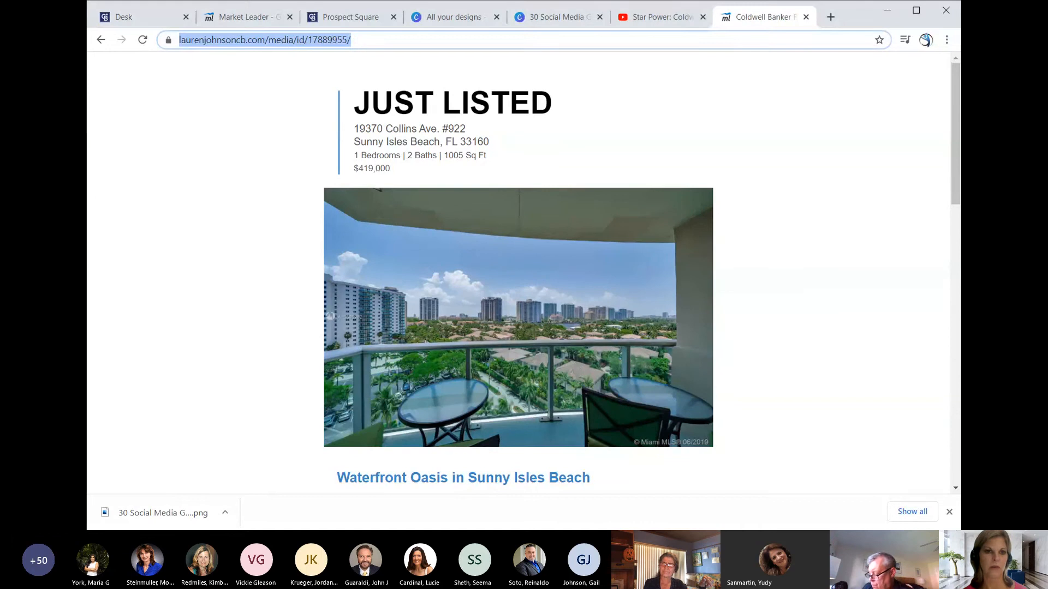
pyautogui.hotkey('alt', 'Tab')
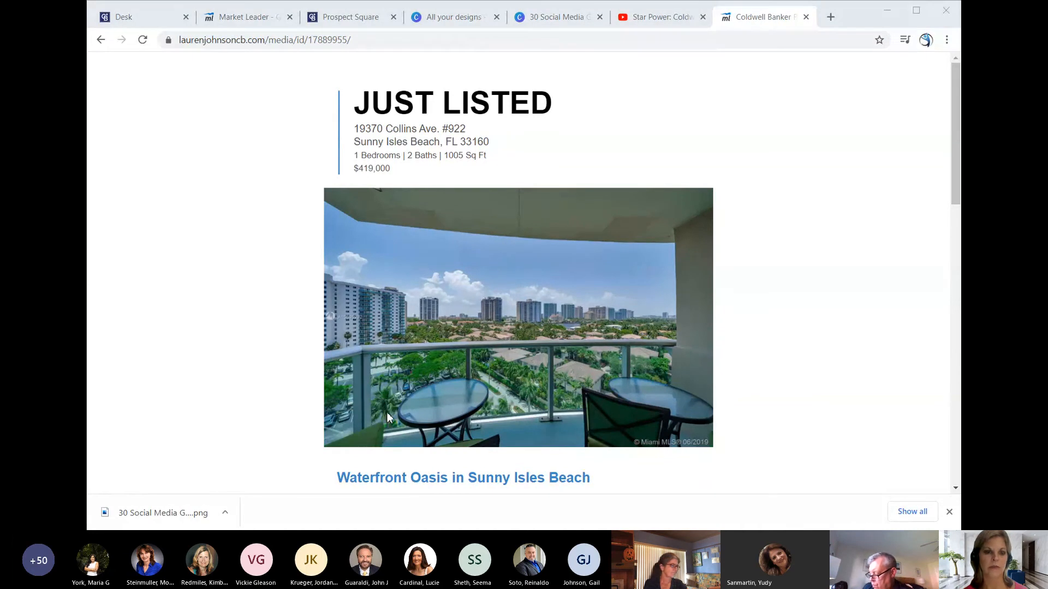
pyautogui.click(537, 34)
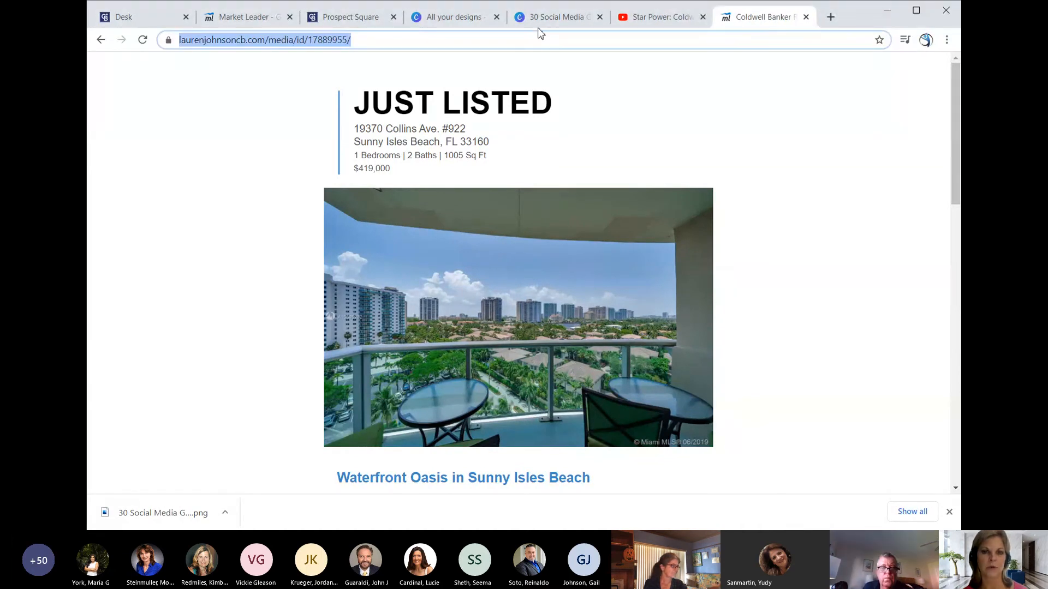
# Step: Switch to the 30 Social Media Graphics design in Canva and review its template pages up to the July 6 client testimonial
pyautogui.click(540, 17)
pyautogui.scroll(10, 534, 283)
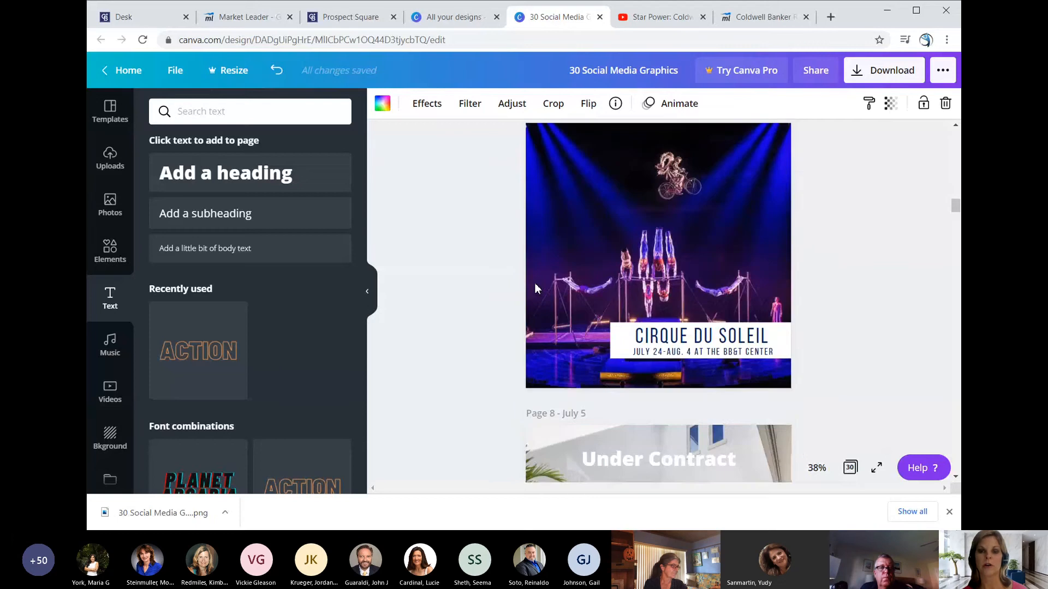
pyautogui.scroll(18, 535, 285)
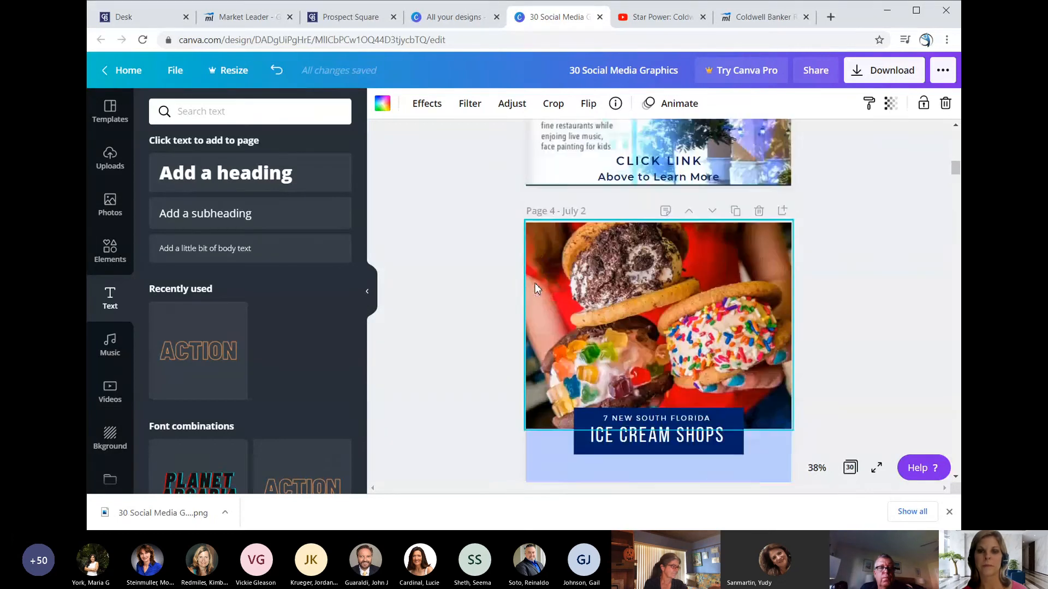
pyautogui.scroll(4, 535, 290)
pyautogui.scroll(-7, 535, 288)
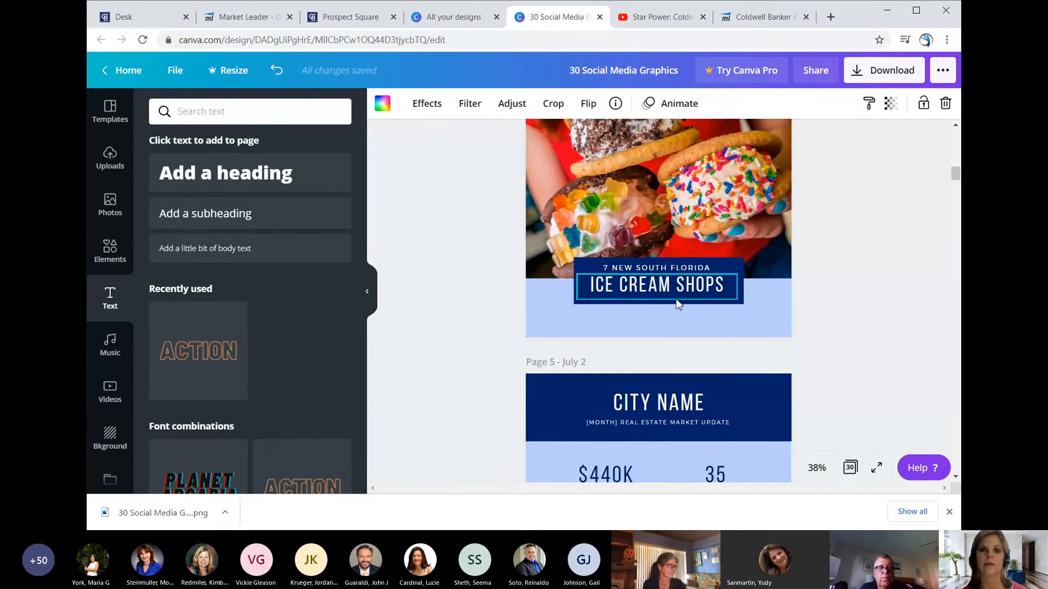
pyautogui.scroll(-3, 837, 228)
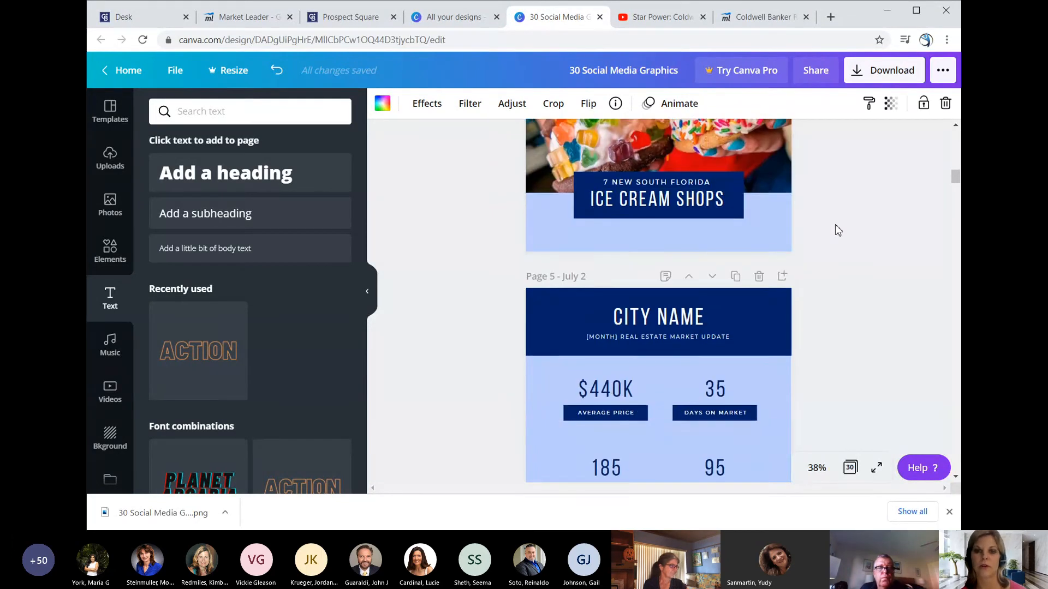
pyautogui.scroll(-5, 838, 229)
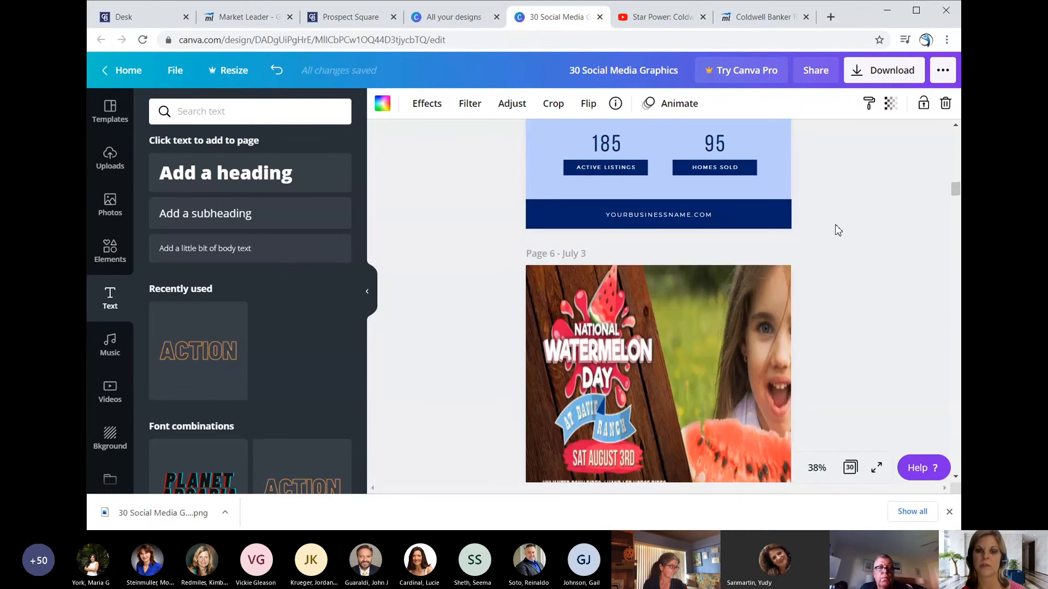
pyautogui.scroll(-14, 837, 229)
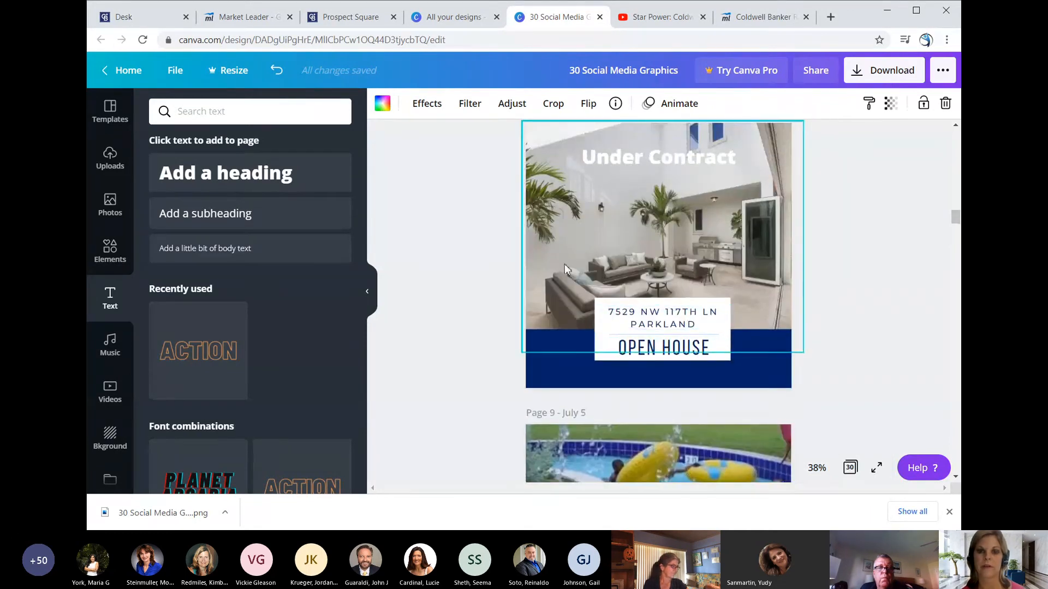
pyautogui.scroll(-4, 432, 227)
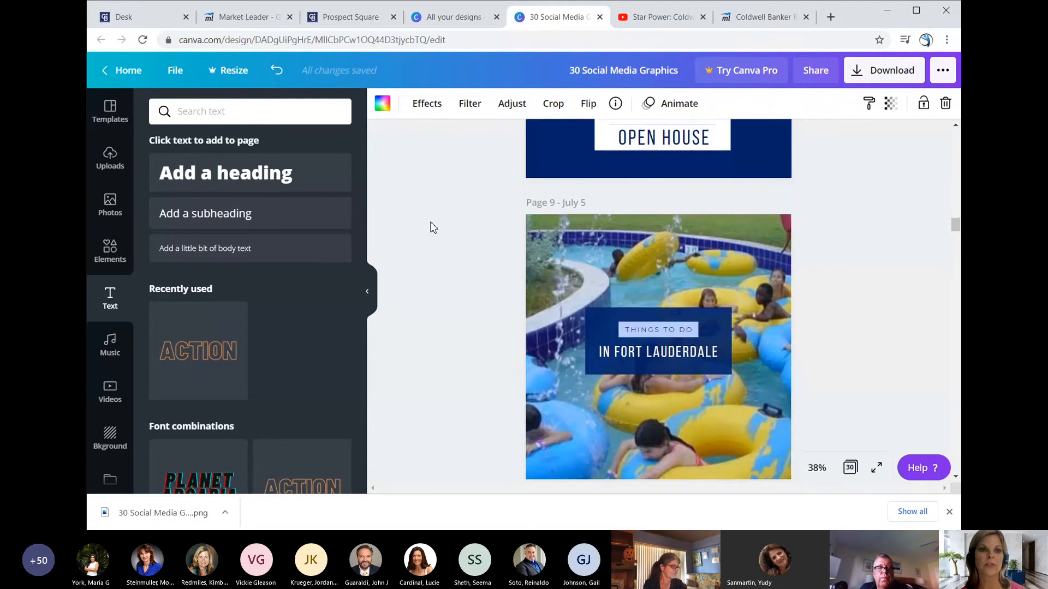
pyautogui.scroll(-12, 431, 227)
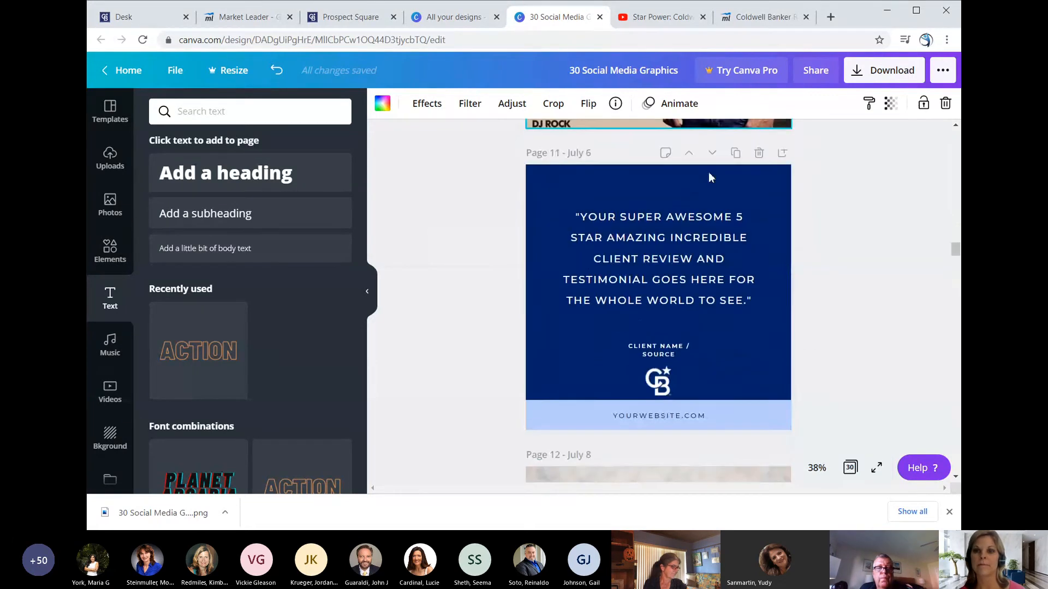
# Step: Copy the edit-access share link for the 30 Social Media Graphics design and close the sharing options
pyautogui.click(807, 84)
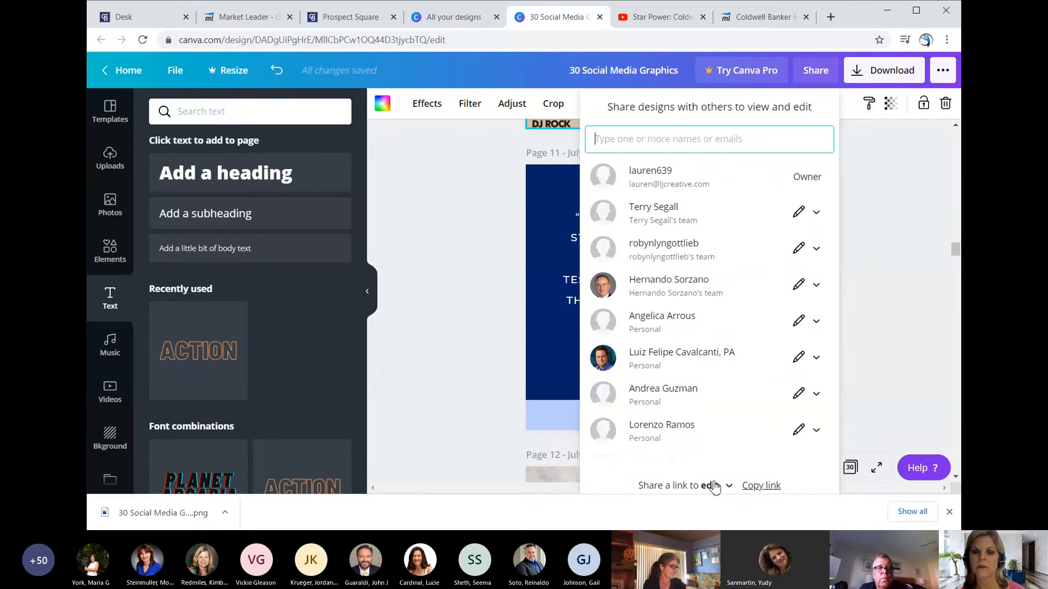
pyautogui.click(760, 487)
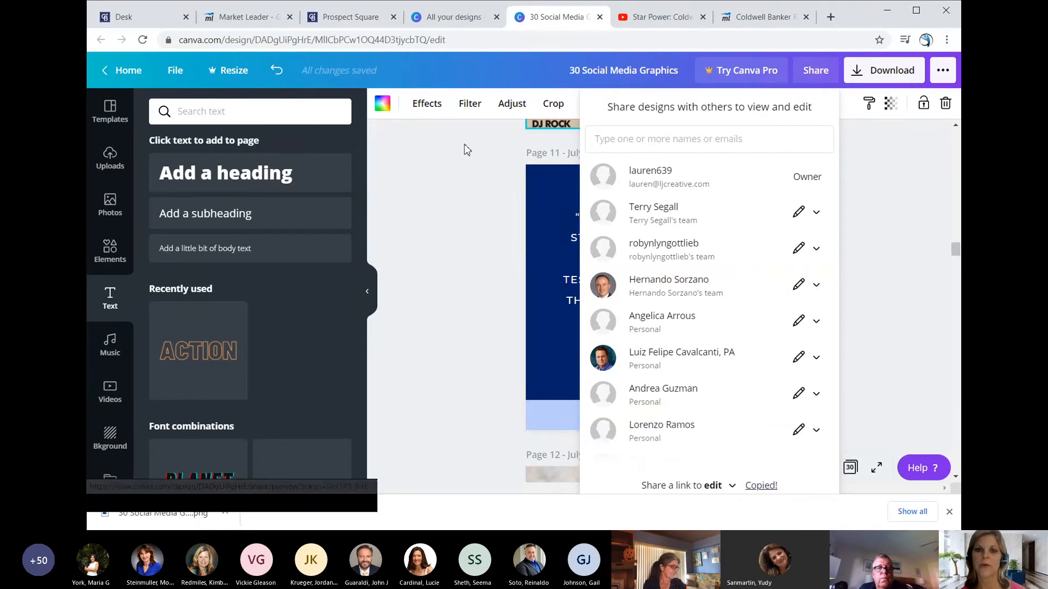
pyautogui.scroll(-3, 446, 195)
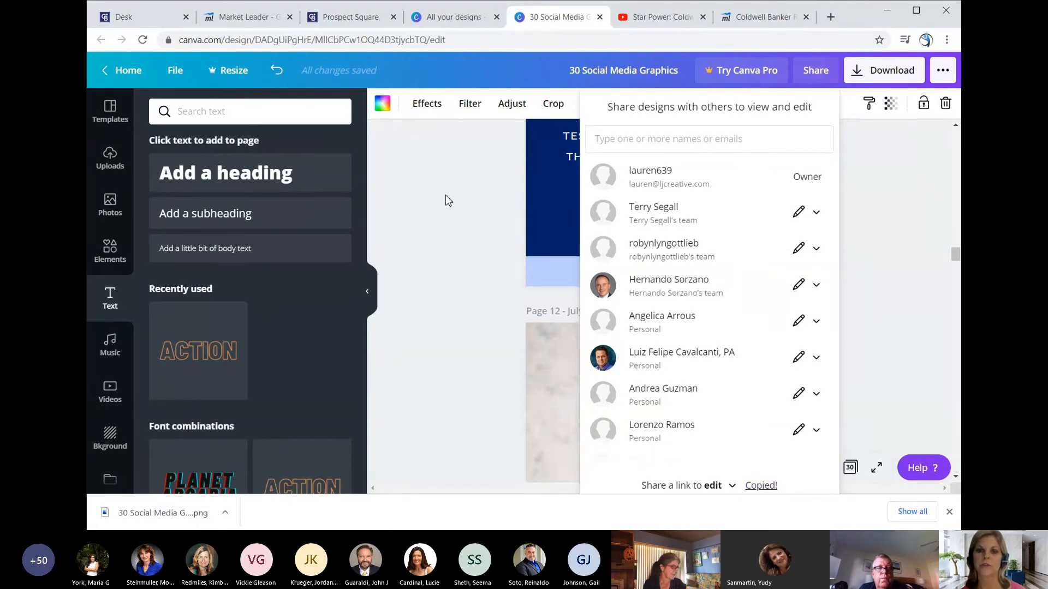
pyautogui.click(445, 195)
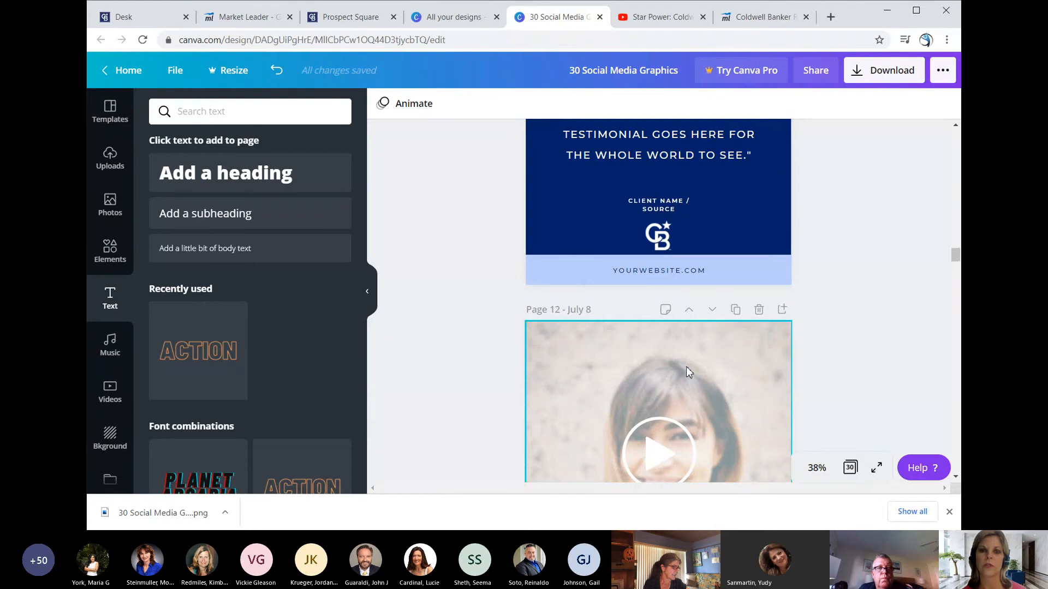
# Step: Review the graphics from page 12 to page 19 and locate the option for making a copy of the design
pyautogui.scroll(-3, 686, 366)
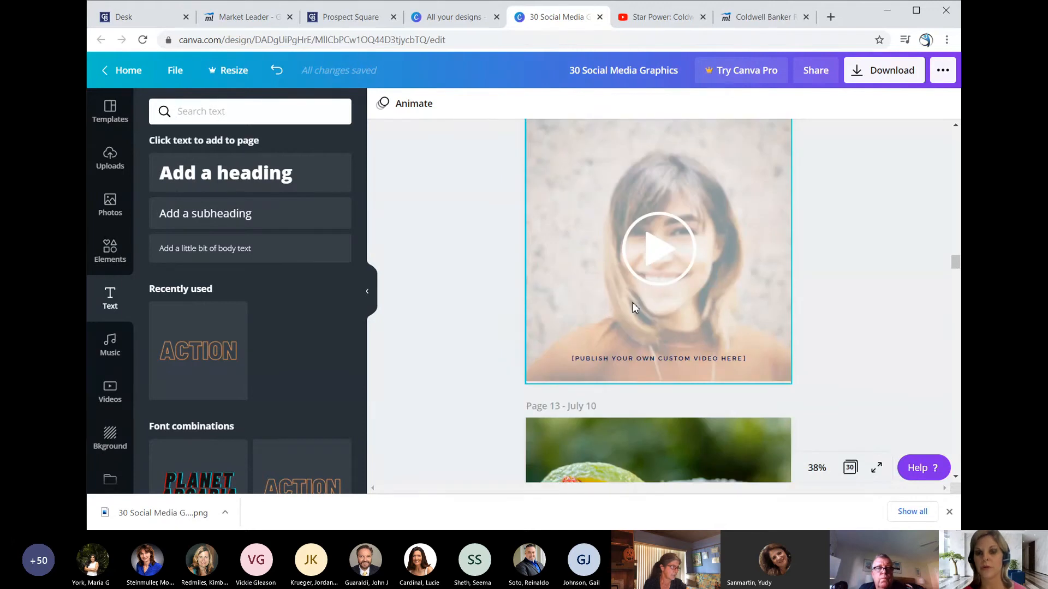
pyautogui.scroll(-15, 632, 304)
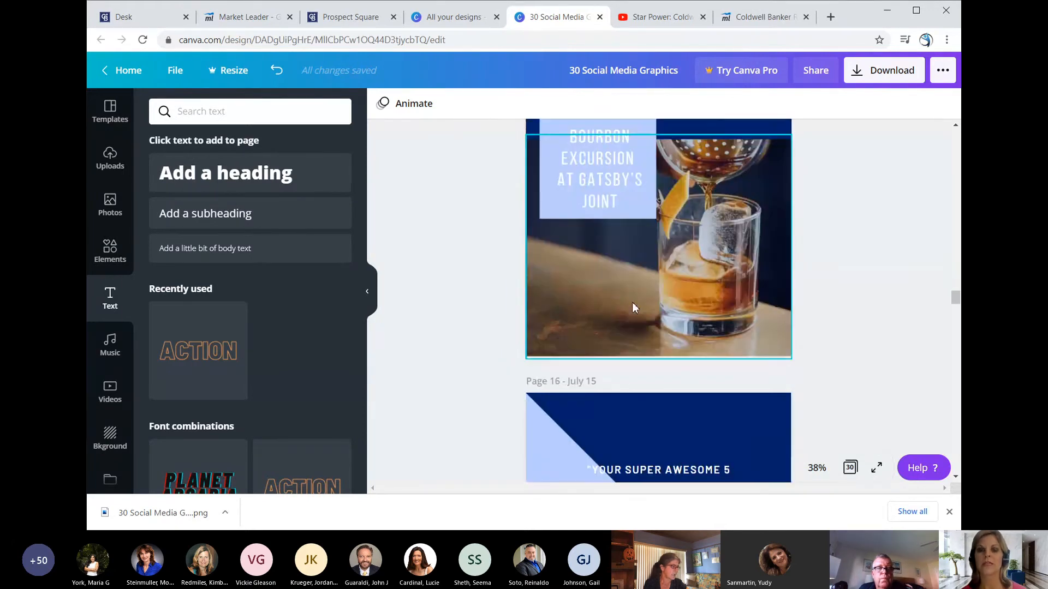
pyautogui.scroll(-5, 632, 302)
pyautogui.scroll(2, 667, 169)
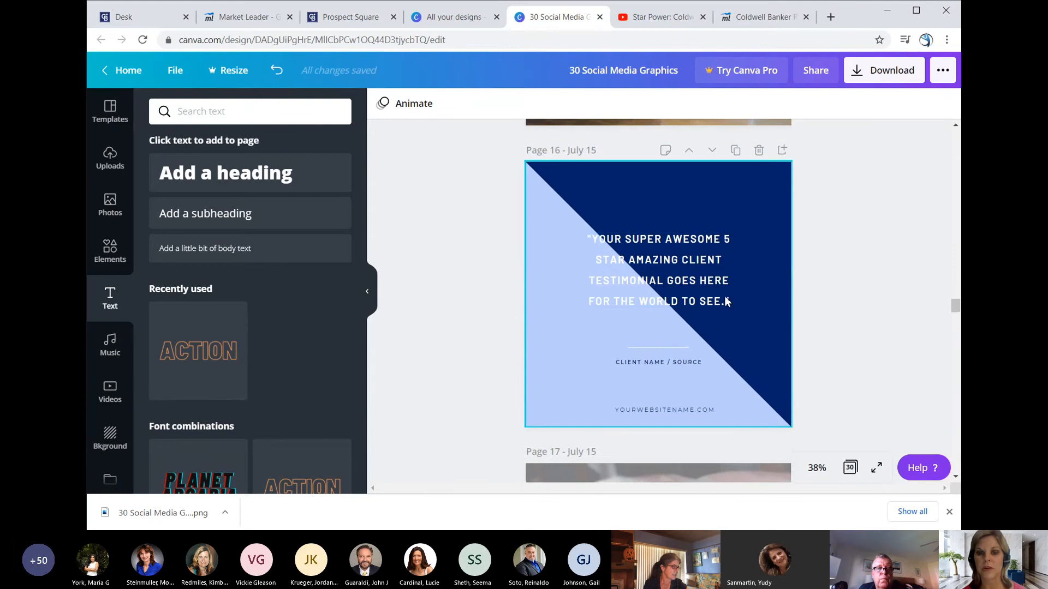
pyautogui.scroll(-6, 653, 323)
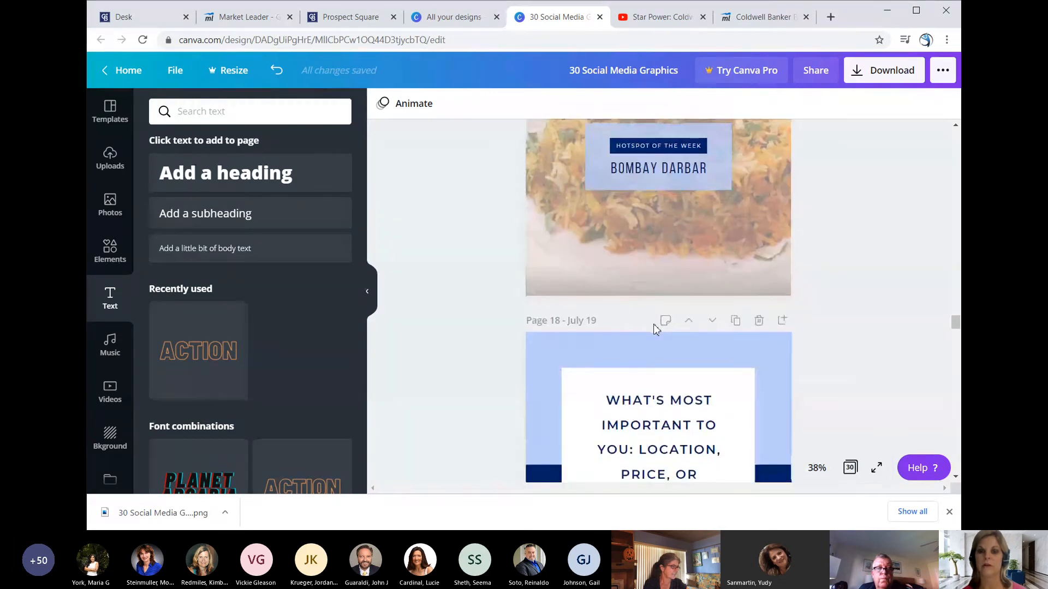
pyautogui.scroll(-5, 654, 327)
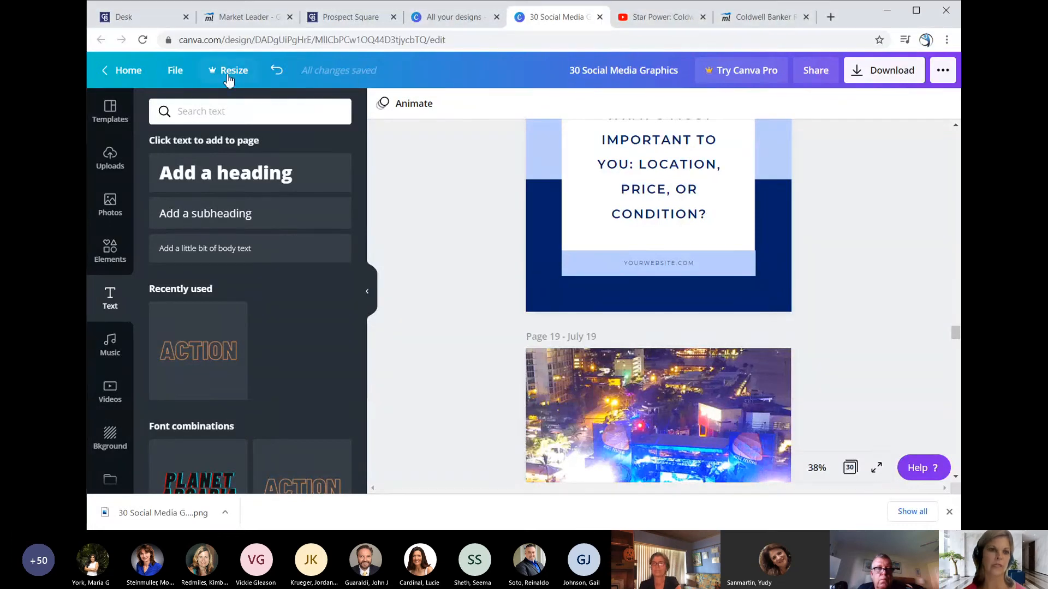
pyautogui.click(178, 71)
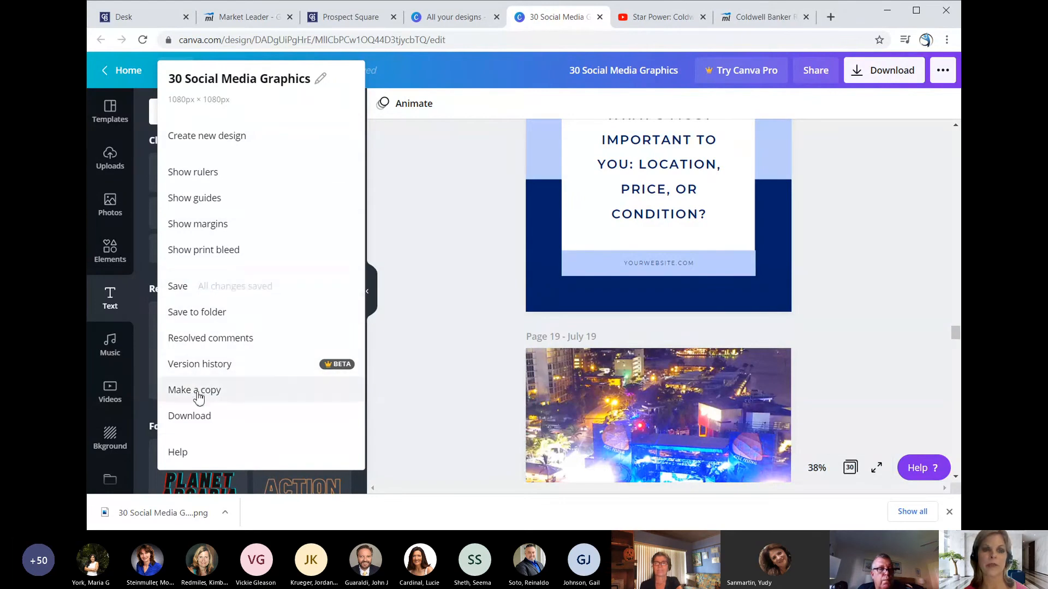
pyautogui.click(425, 327)
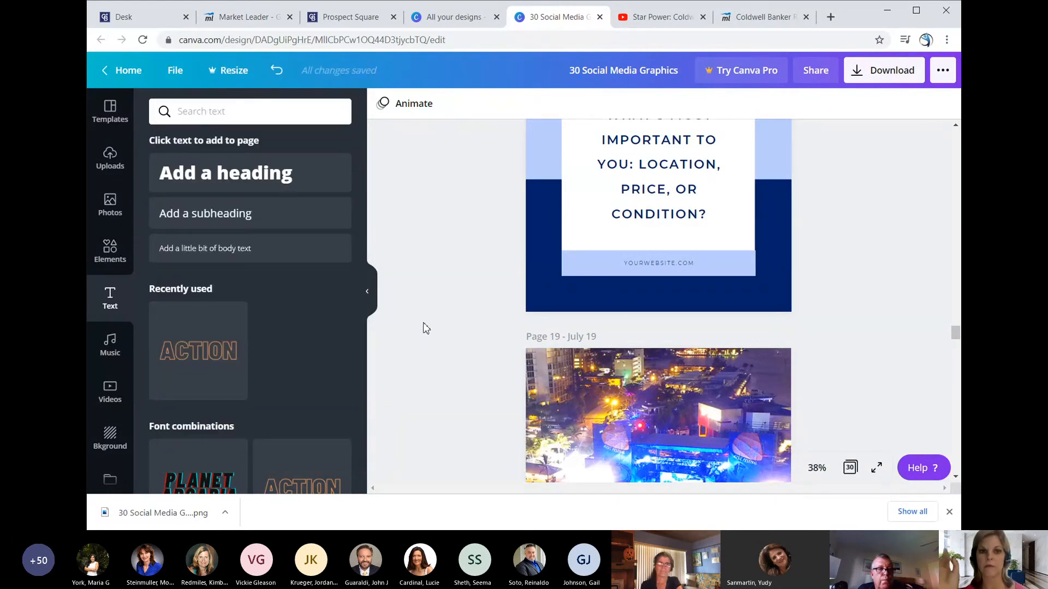
# Step: Deny Microsoft Teams accessibility control of the computer and return to the BrandSrv asset list in Chrome
pyautogui.click(652, 538)
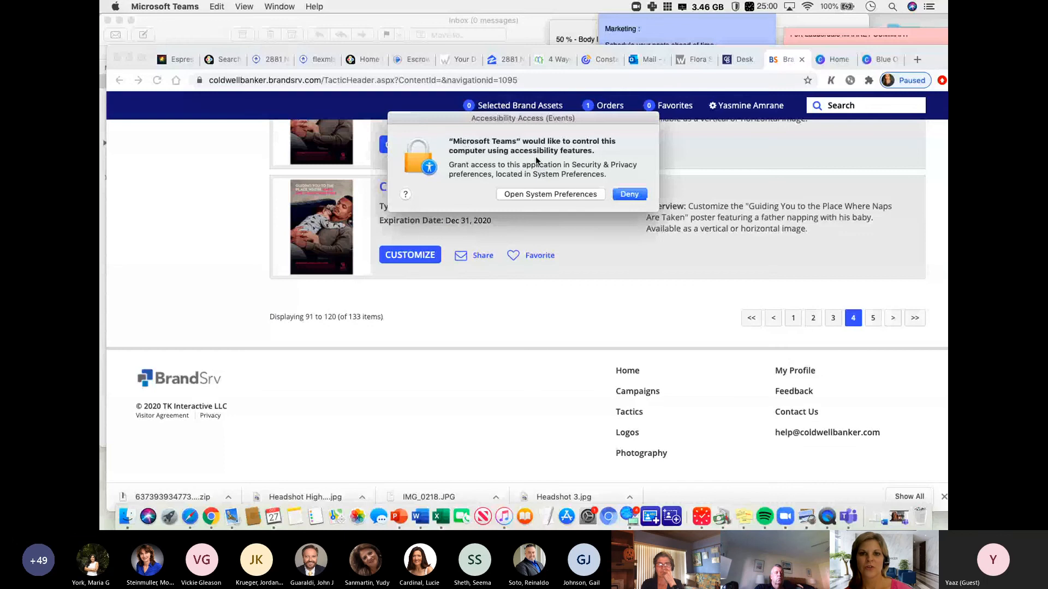
pyautogui.click(630, 195)
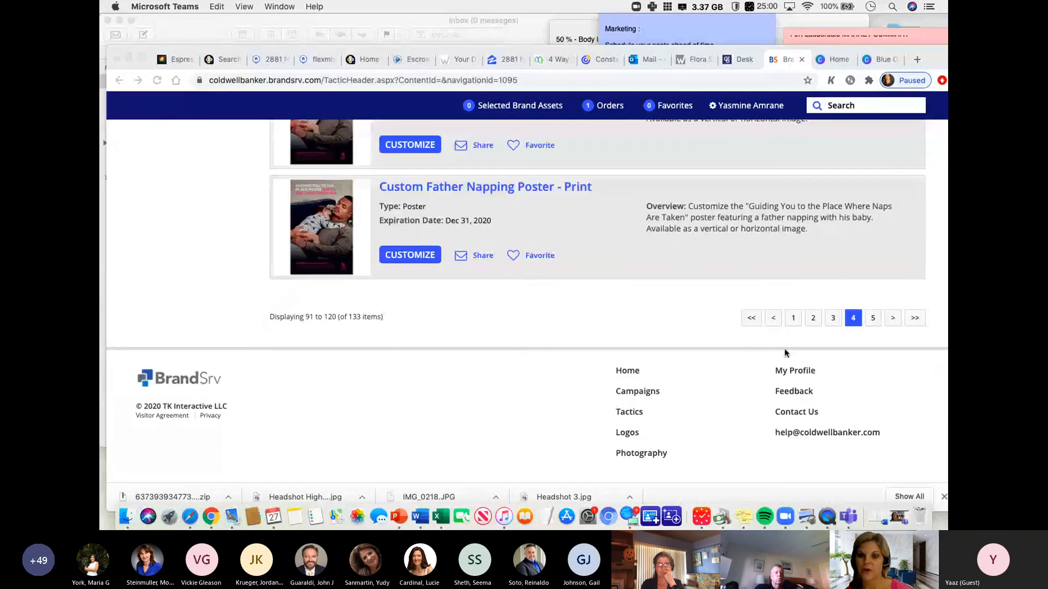
pyautogui.click(605, 336)
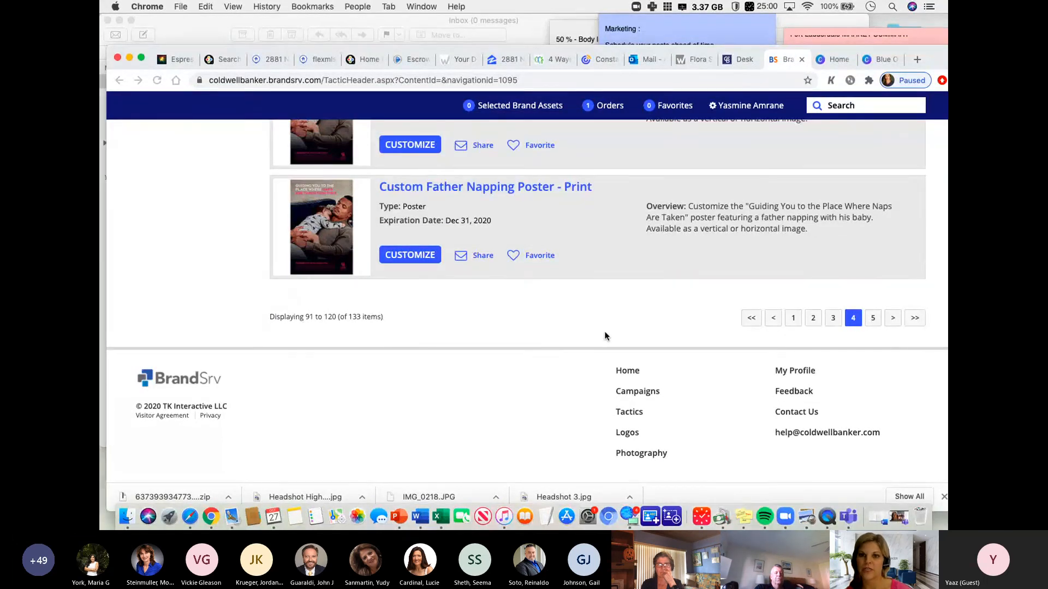
# Step: Examine the customizable social graphics on page 4 of the BrandSrv list, from the posters back up to the Instagram story graphics
pyautogui.scroll(3, 605, 336)
pyautogui.scroll(4, 605, 336)
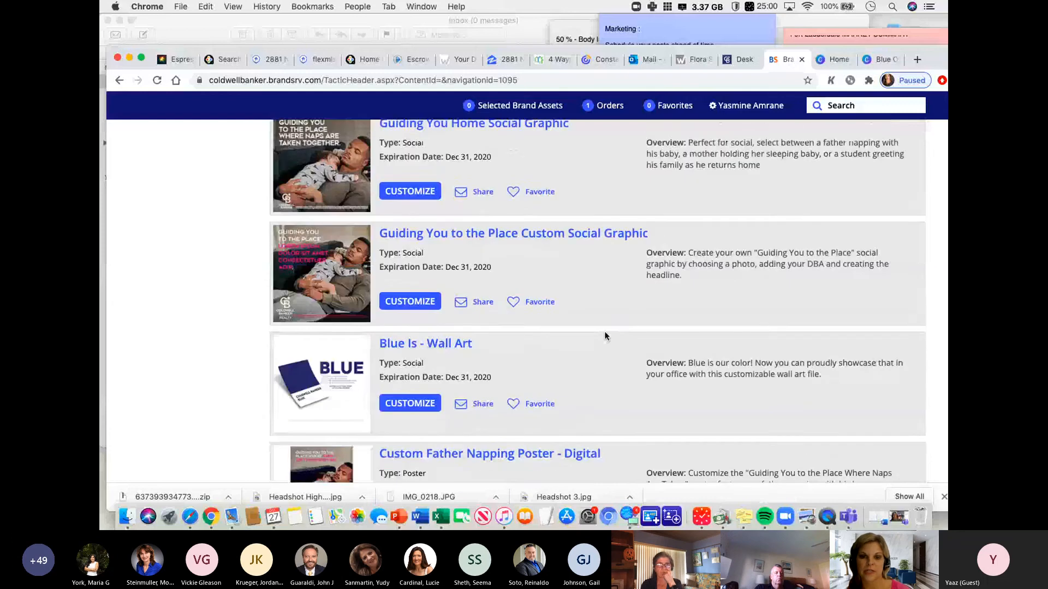
pyautogui.scroll(3, 604, 335)
pyautogui.scroll(6, 605, 335)
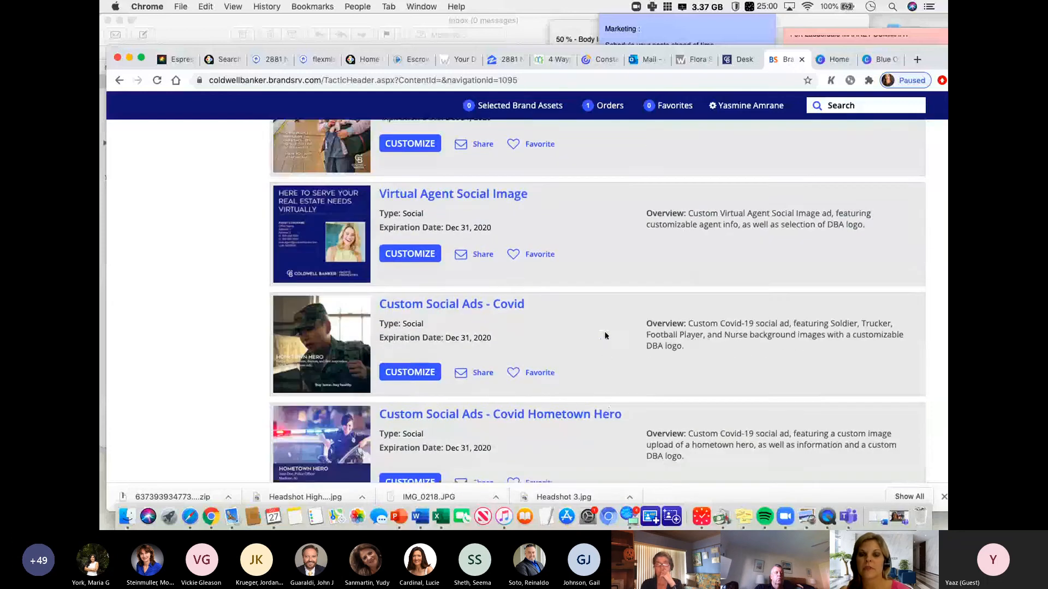
pyautogui.scroll(10, 605, 336)
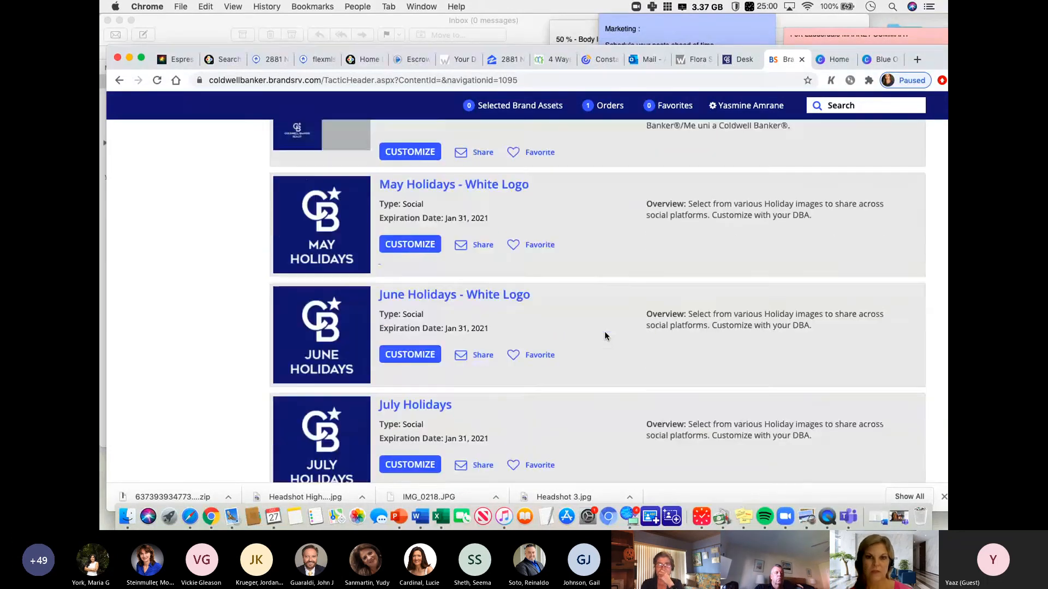
pyautogui.scroll(6, 605, 336)
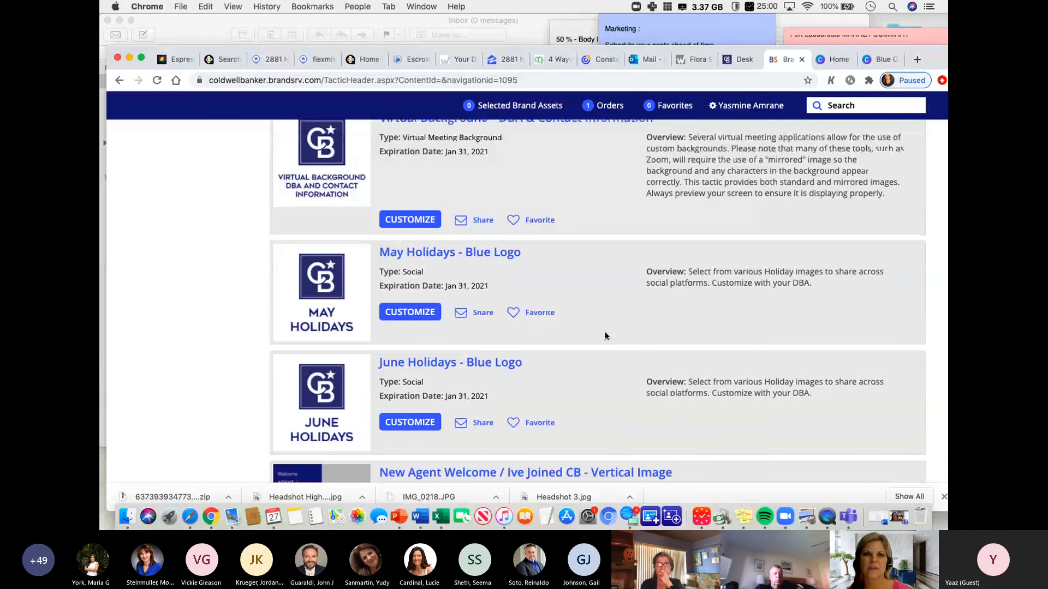
pyautogui.scroll(12, 604, 335)
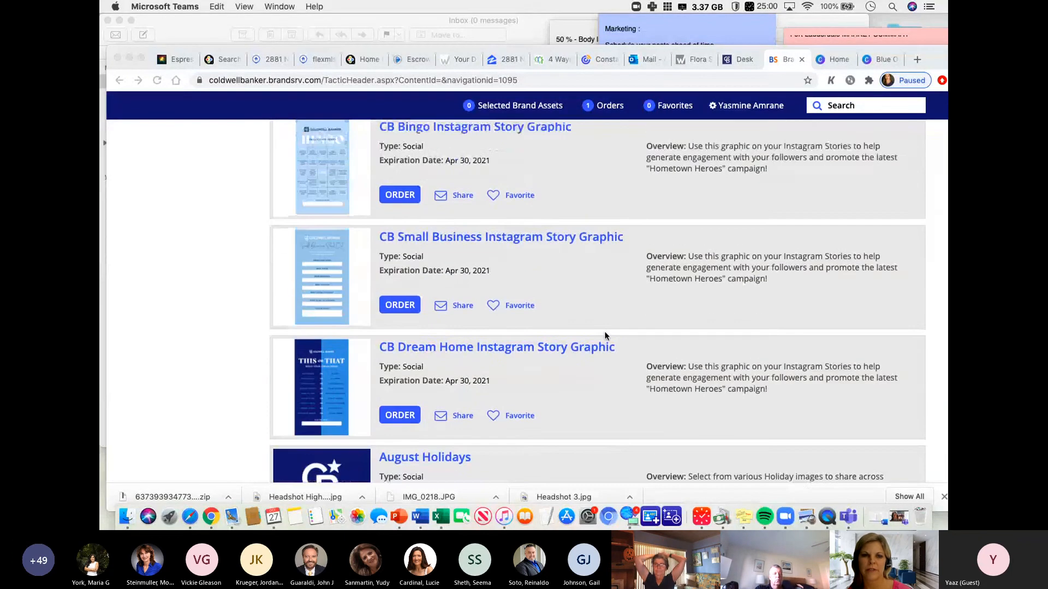
pyautogui.scroll(4, 605, 335)
pyautogui.scroll(5, 604, 336)
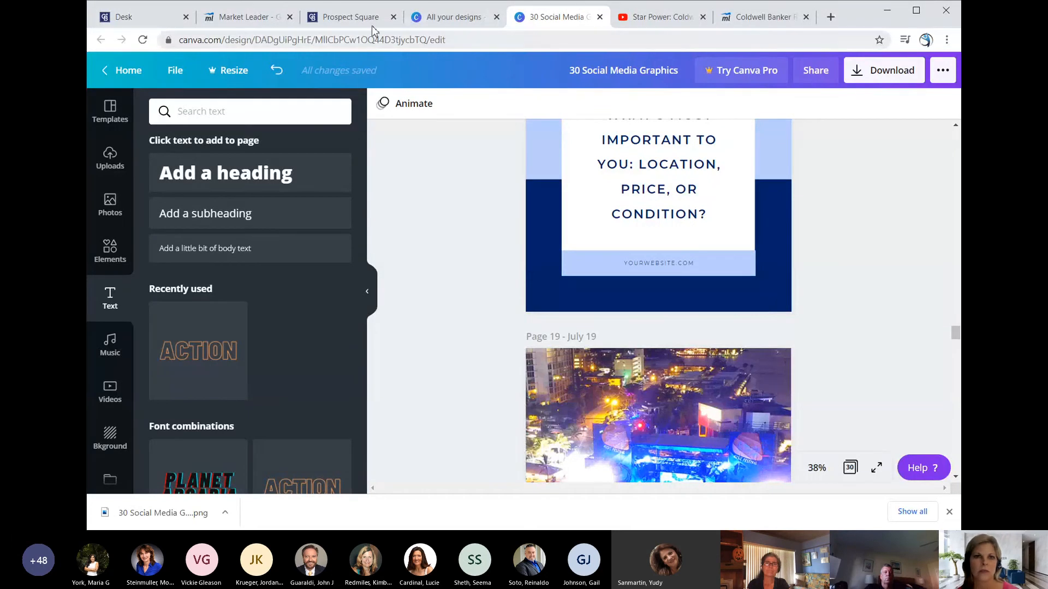
# Step: Switch to Prospect Square, open the Area Report's Preview and Share list, and select the Broward County | Cooper City report link
pyautogui.click(354, 17)
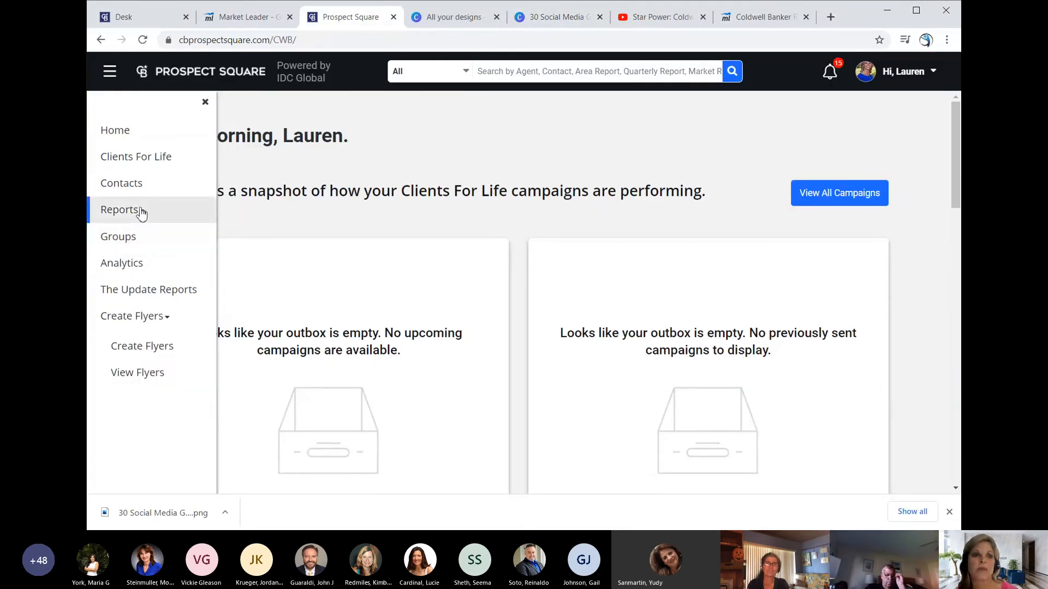
pyautogui.click(140, 211)
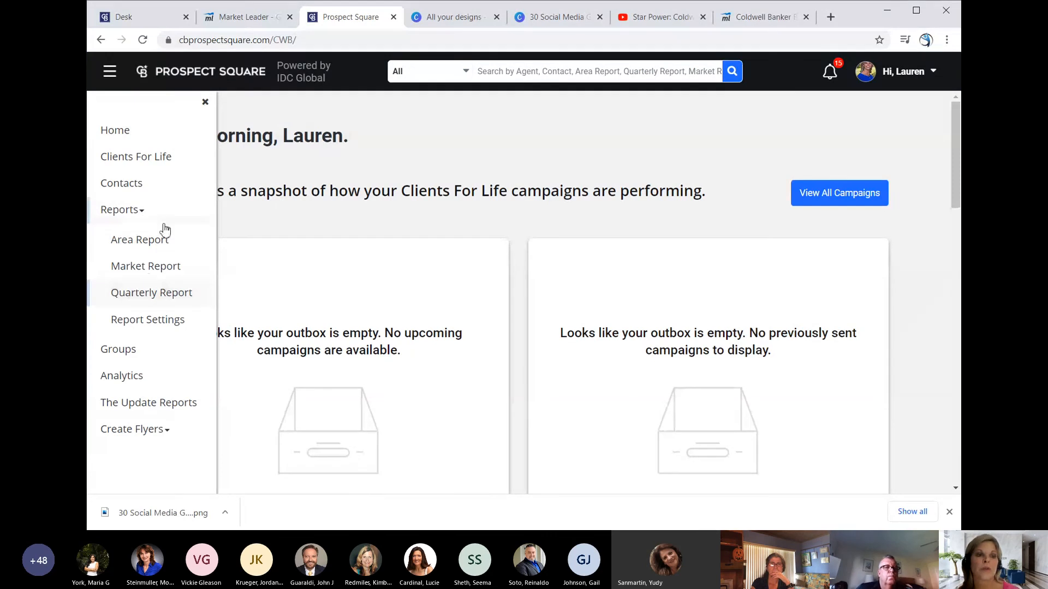
pyautogui.click(158, 242)
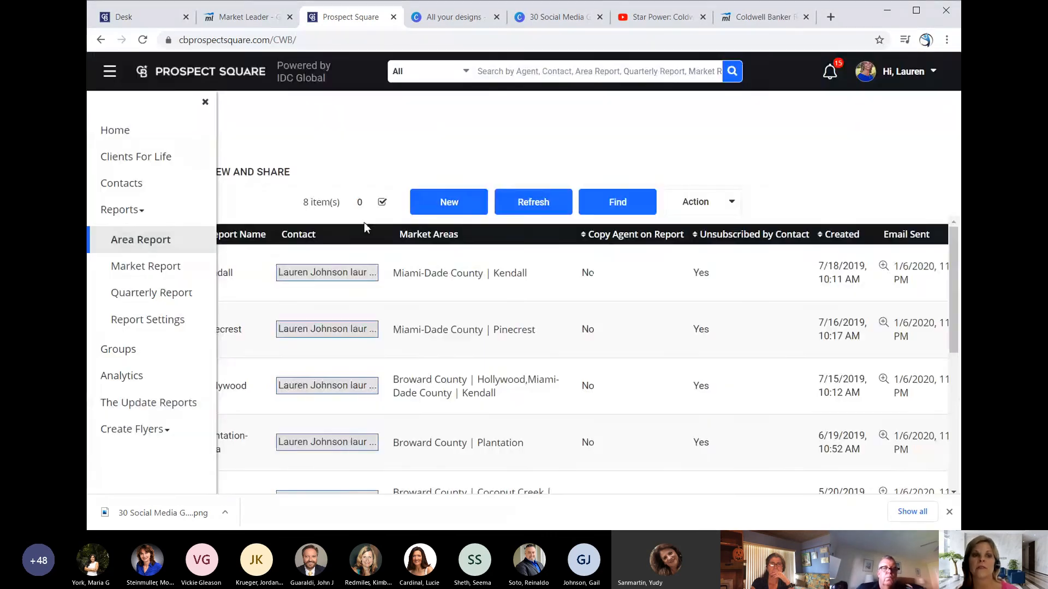
pyautogui.click(247, 174)
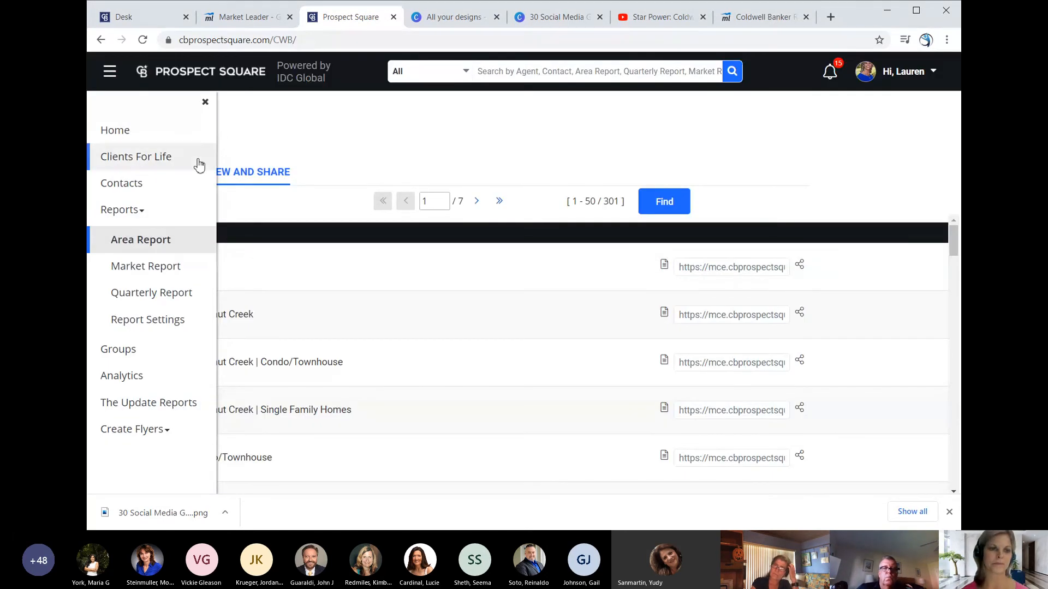
pyautogui.click(206, 103)
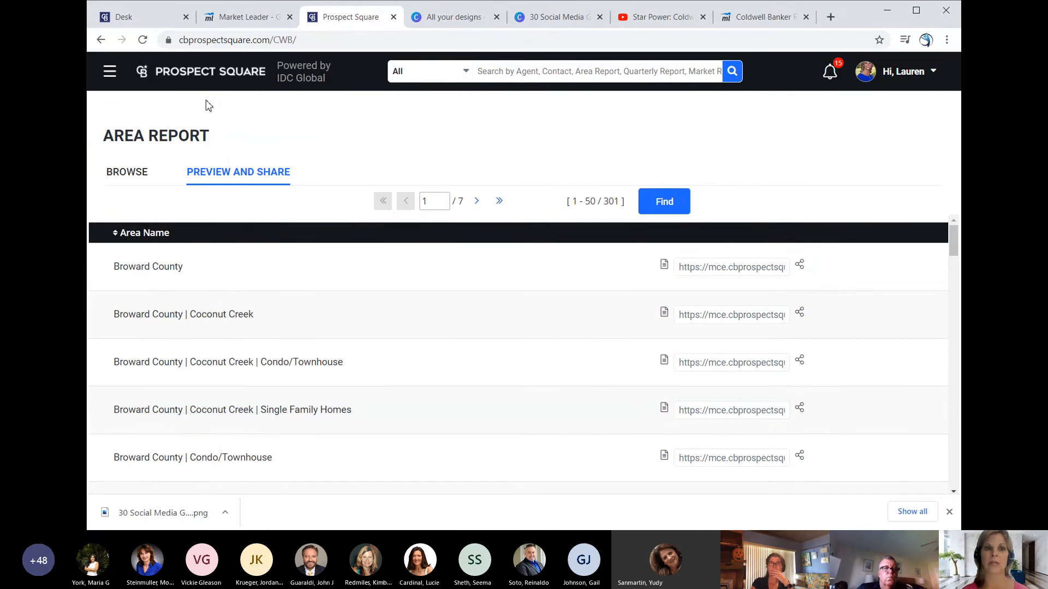
pyautogui.scroll(-4, 332, 297)
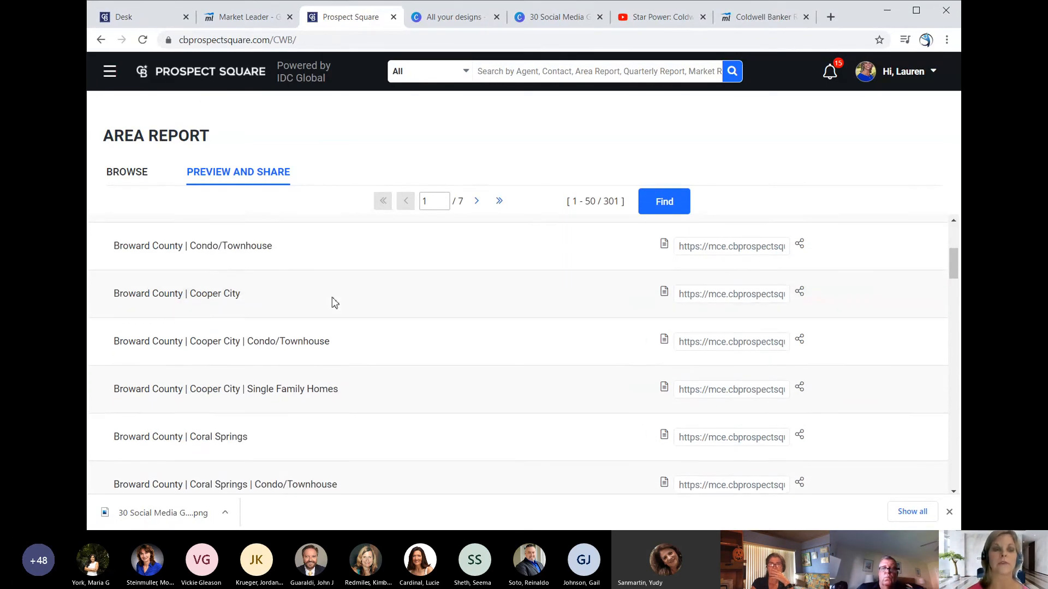
pyautogui.tripleClick(748, 295)
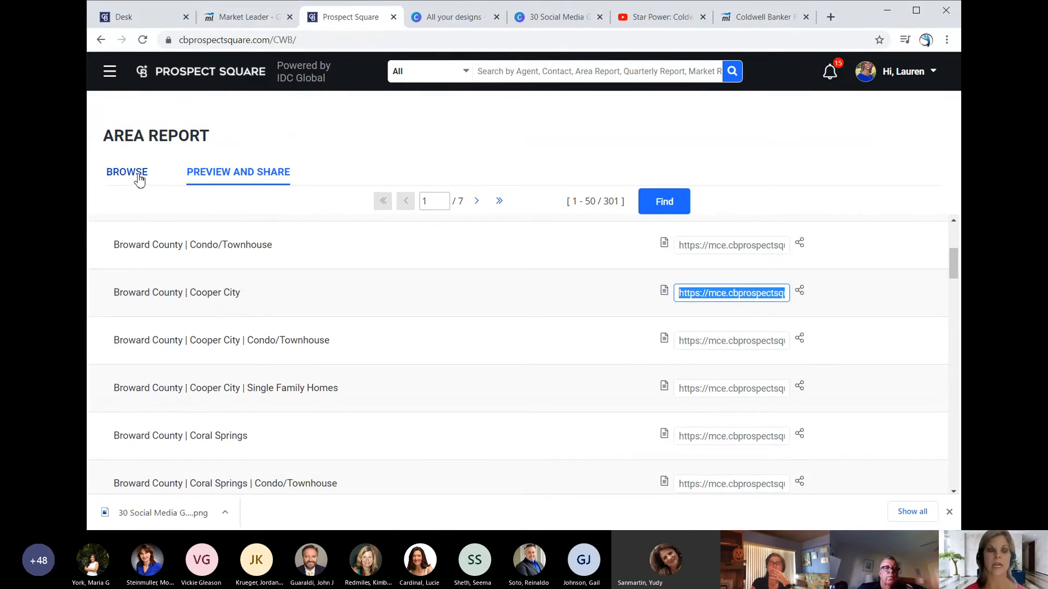
# Step: Open the Create Flyers listing search, checking the View Flyers page on the way
pyautogui.click(109, 79)
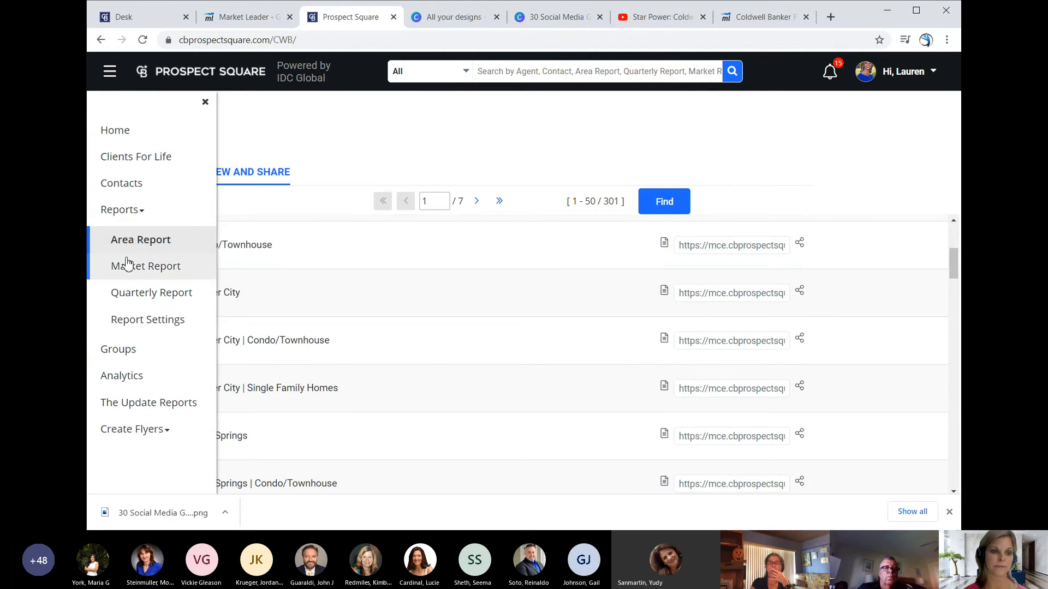
pyautogui.click(138, 430)
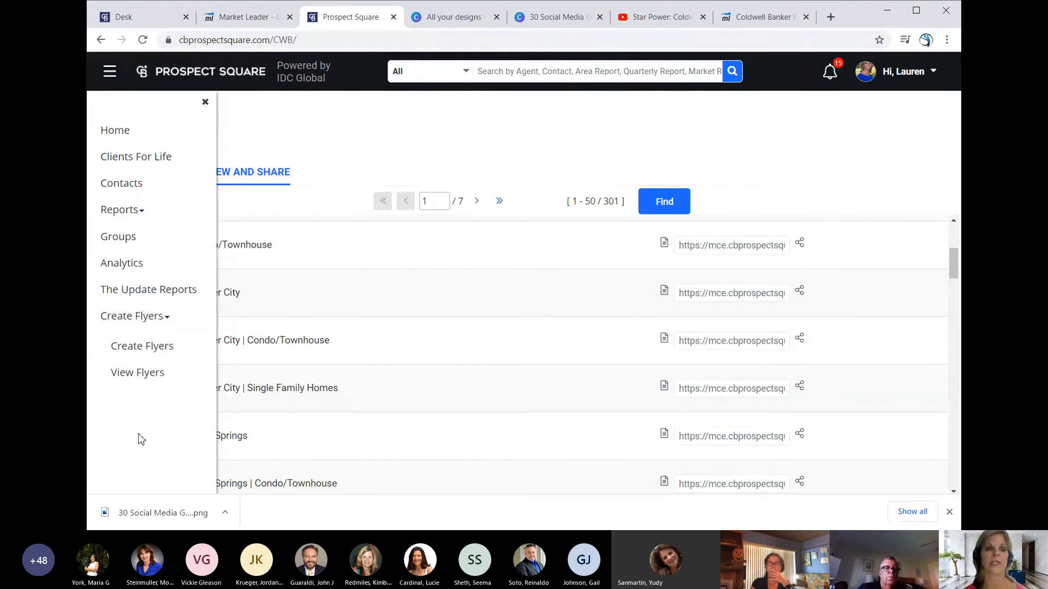
pyautogui.click(143, 353)
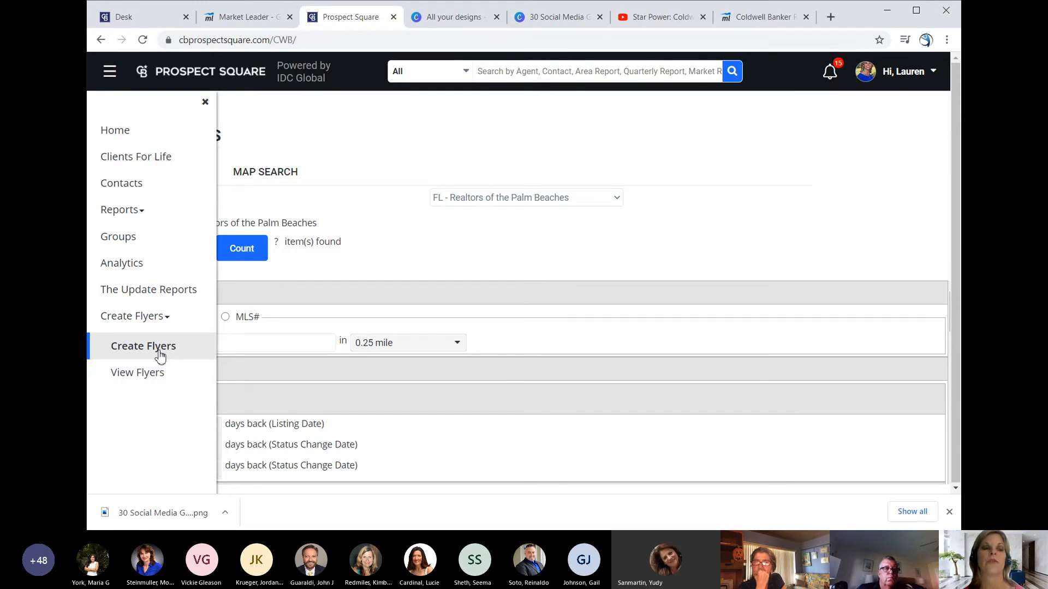
pyautogui.click(157, 373)
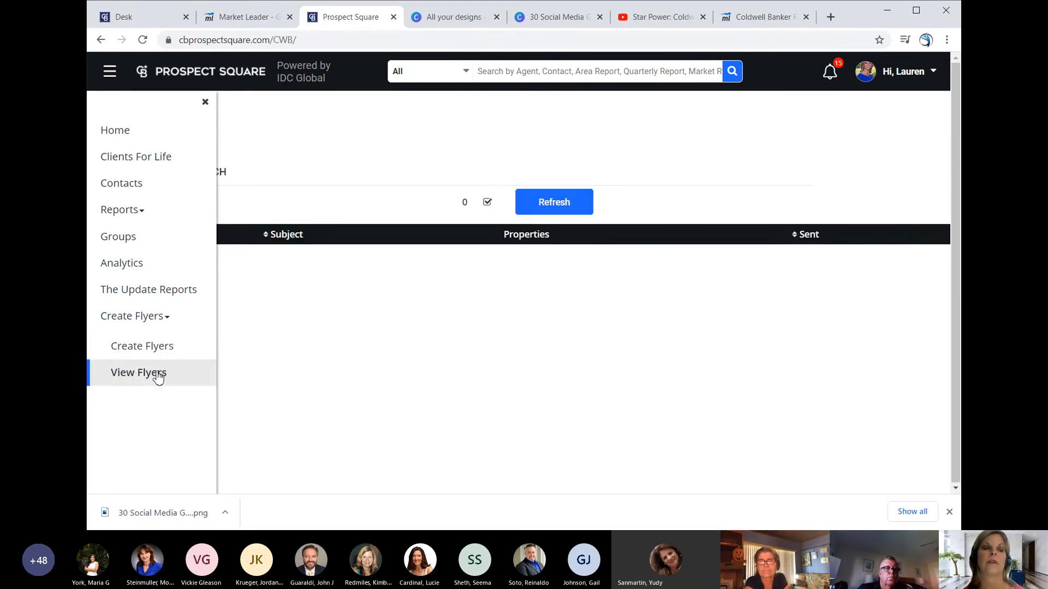
pyautogui.click(180, 347)
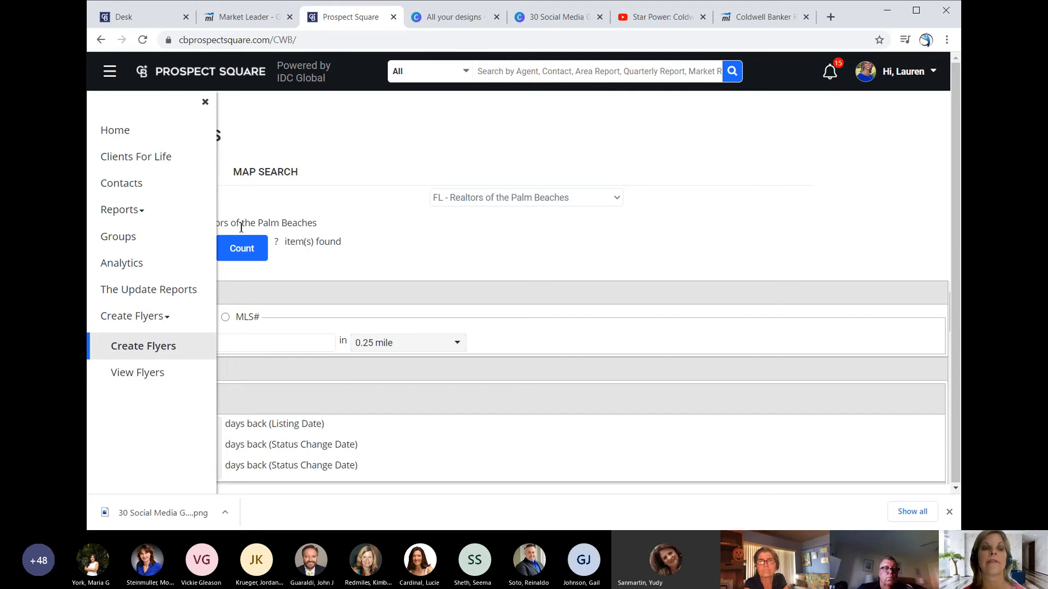
pyautogui.click(205, 104)
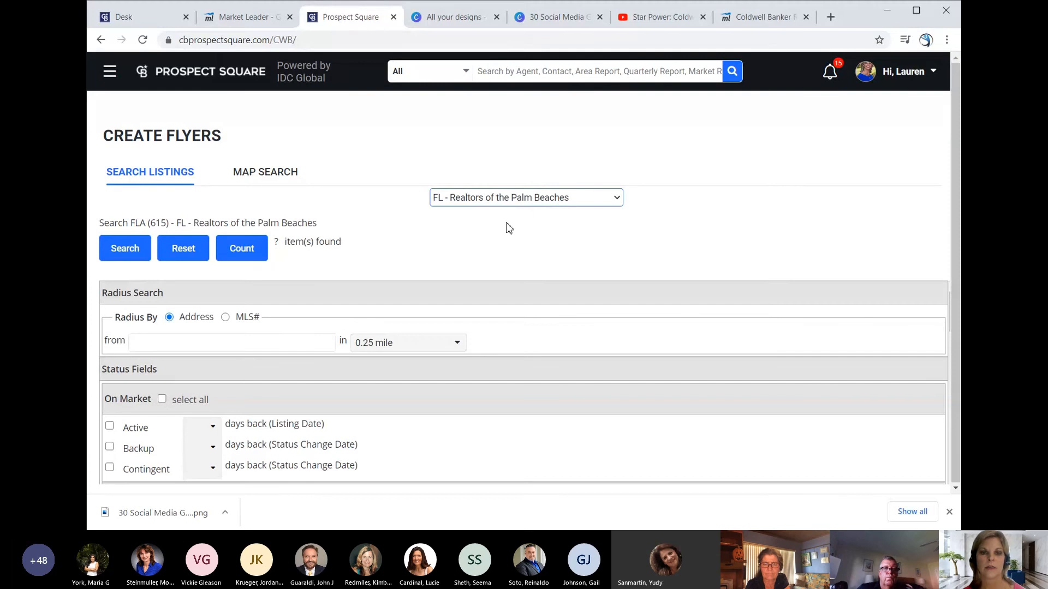
# Step: Search the FL - Southeast Florida (Miami-Dade, Broward) listings with a radius search by MLS#, dismissing the notice
pyautogui.rightClick(228, 322)
pyautogui.click(226, 318)
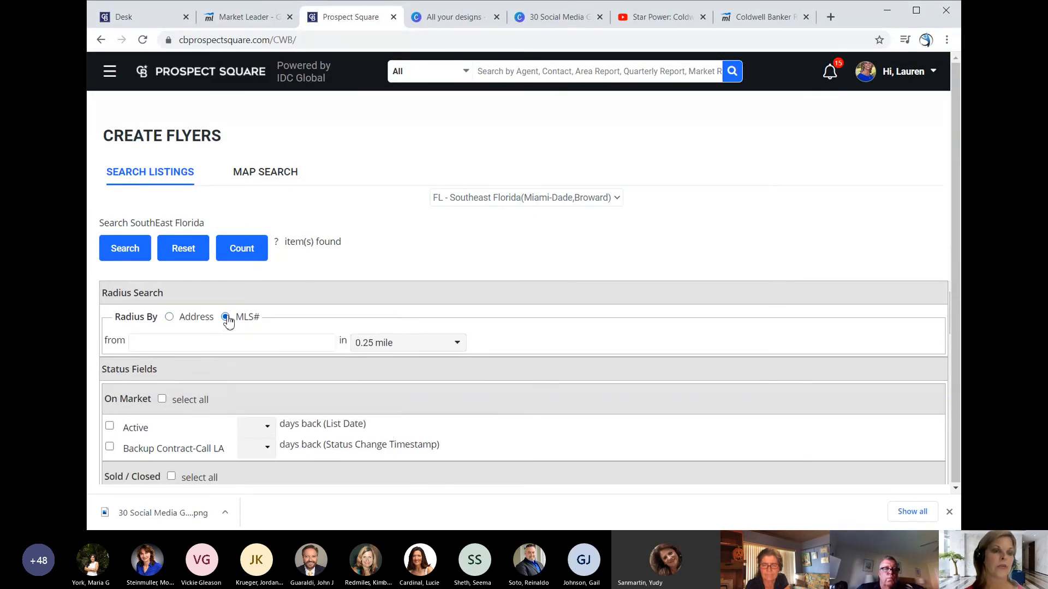
pyautogui.click(191, 349)
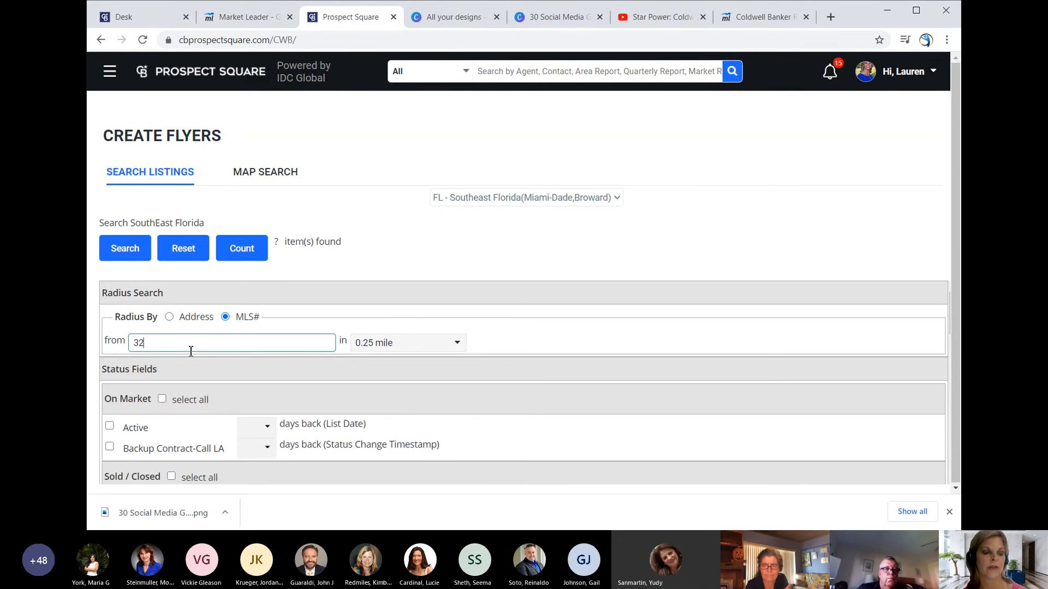
pyautogui.click(109, 241)
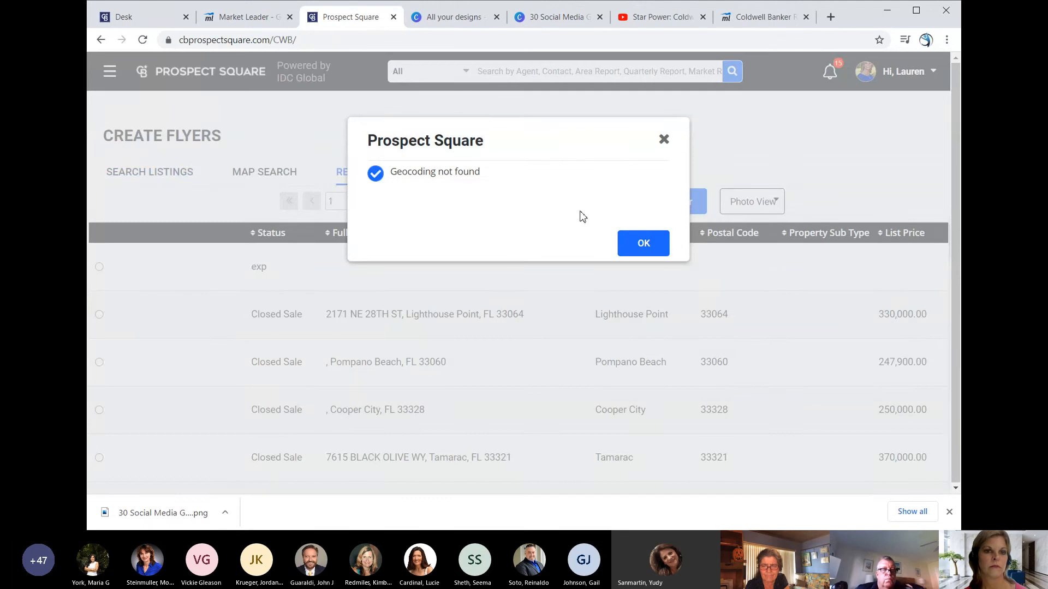
pyautogui.click(654, 244)
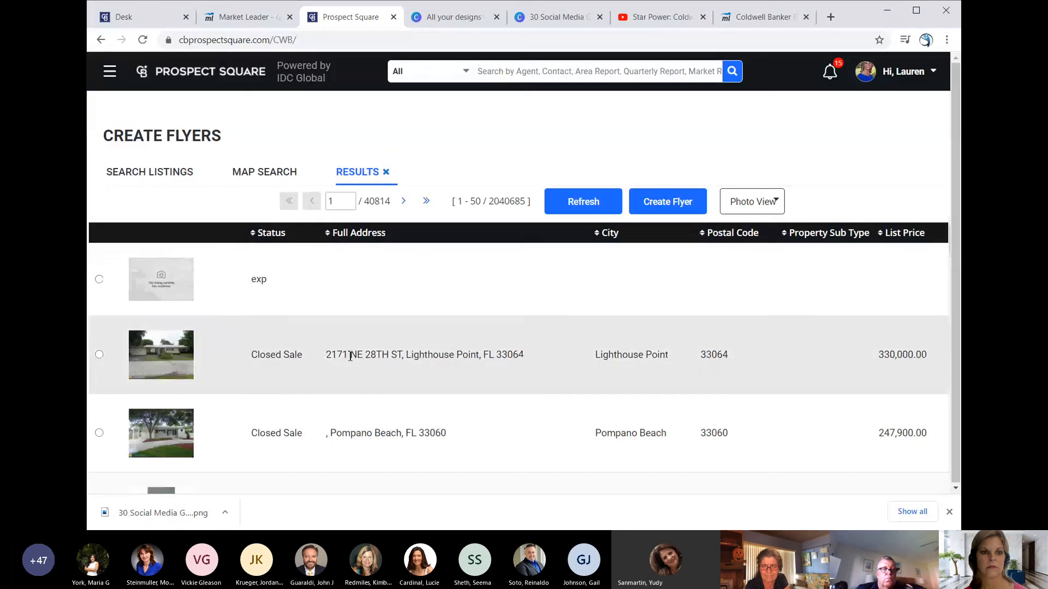
# Step: Select the Tamarac closed-sale listing in the results and start creating a flyer for it
pyautogui.scroll(-6, 347, 327)
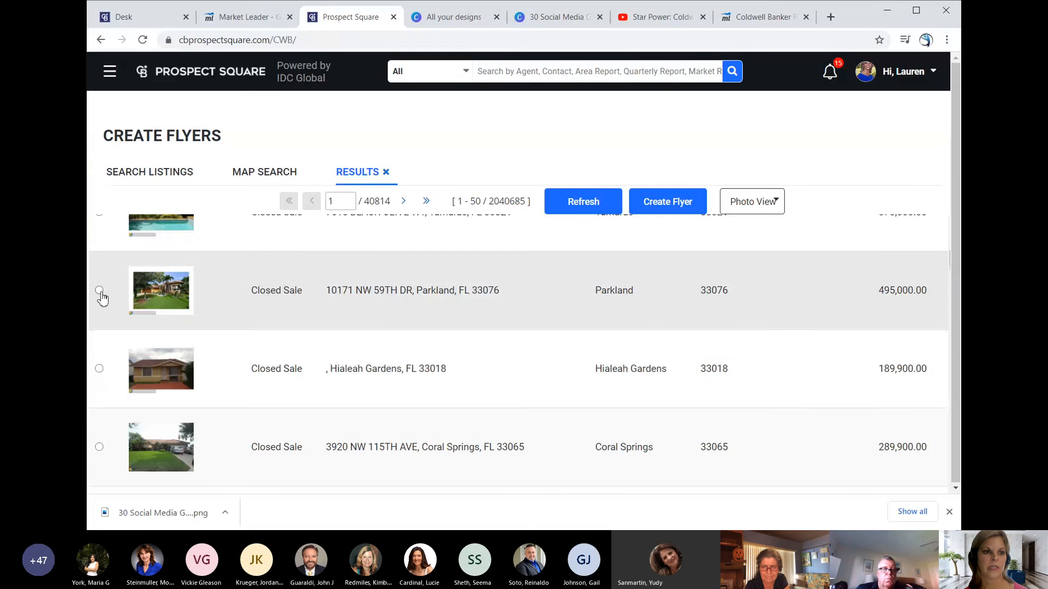
pyautogui.scroll(1, 102, 298)
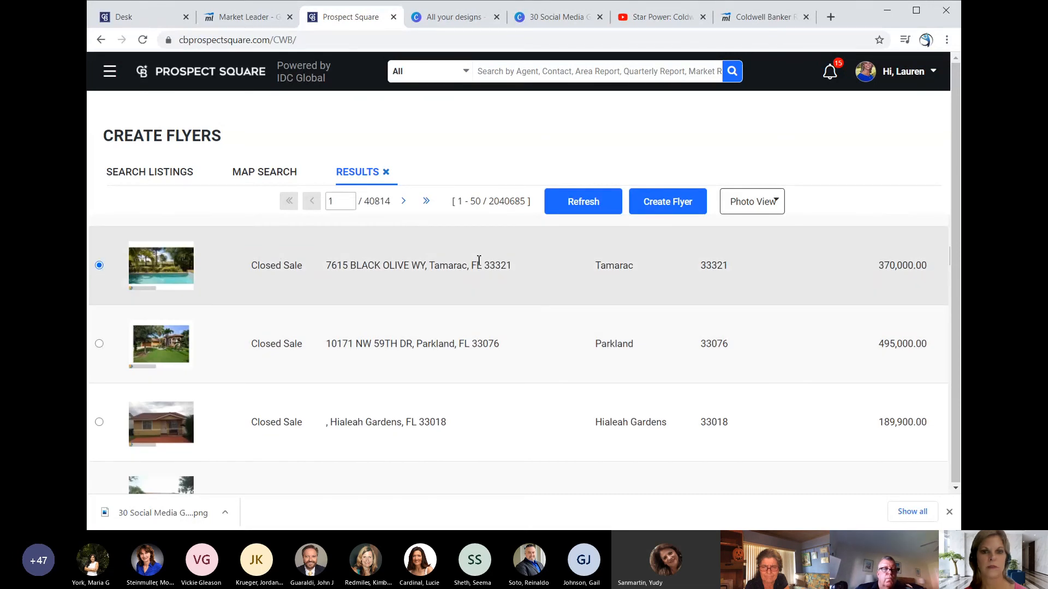
pyautogui.click(662, 208)
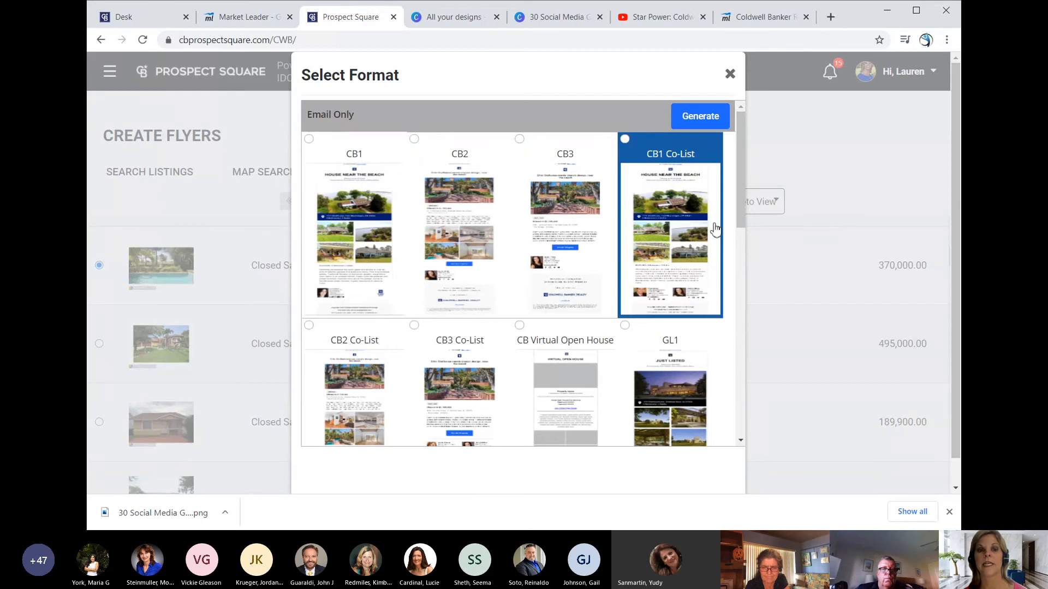
# Step: Compare the email flyer formats and generate the flyer in the CB3 format
pyautogui.scroll(-3, 516, 259)
pyautogui.scroll(-5, 515, 259)
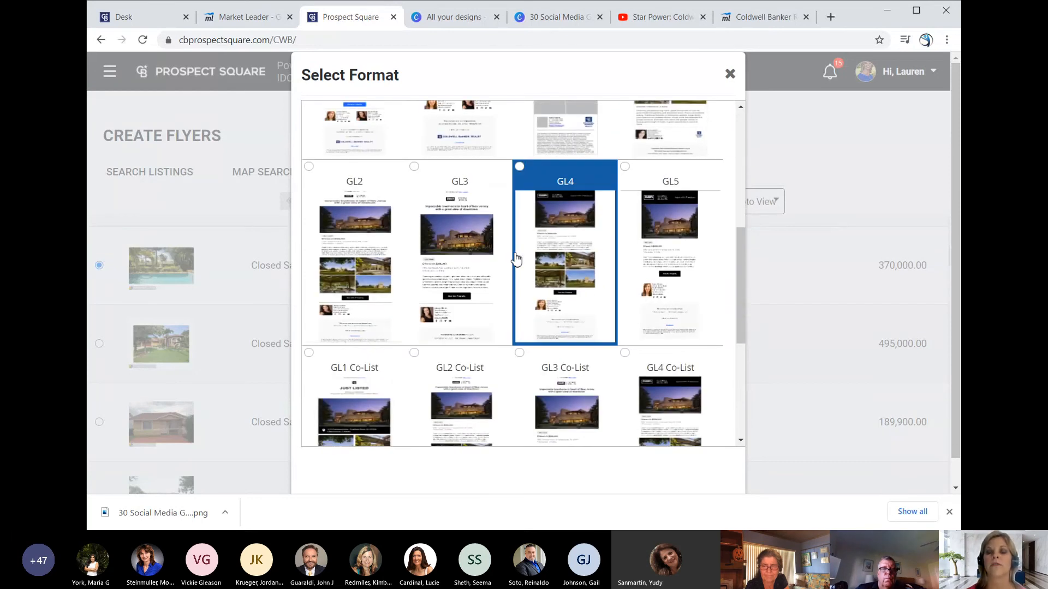
pyautogui.scroll(8, 516, 260)
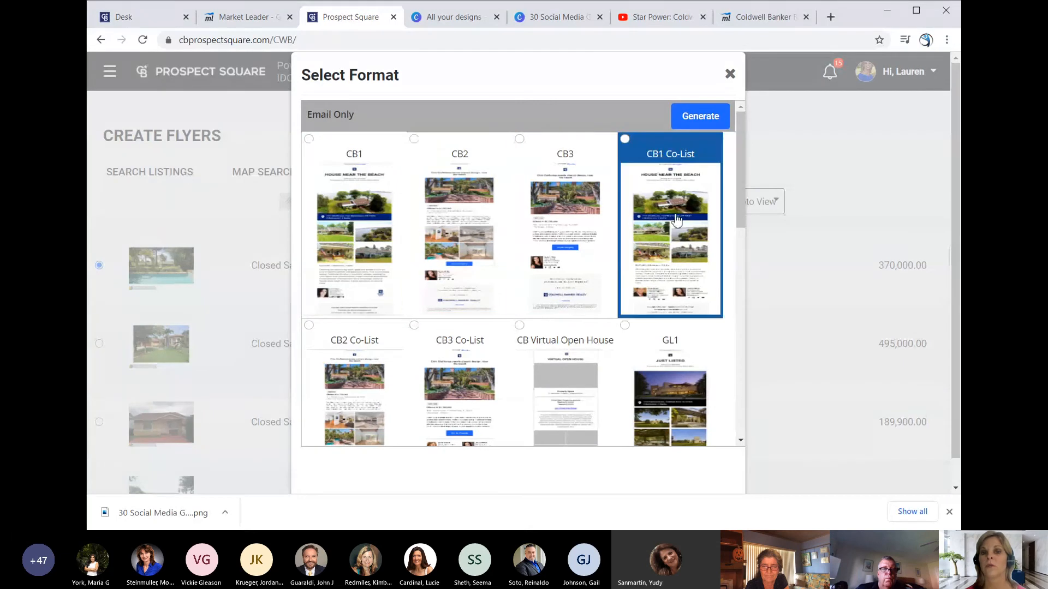
pyautogui.scroll(-8, 645, 236)
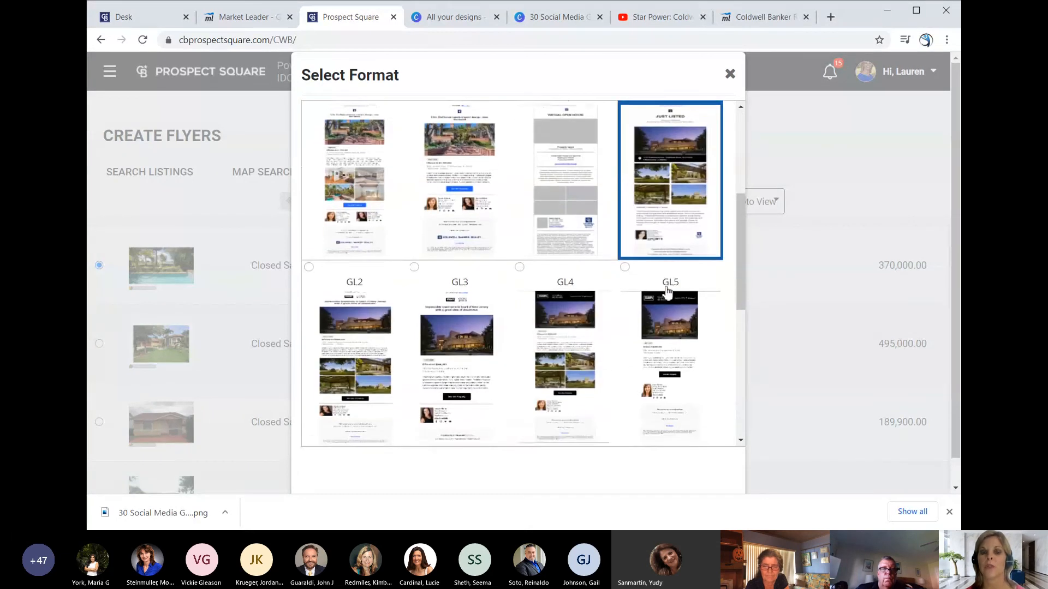
pyautogui.scroll(-7, 655, 283)
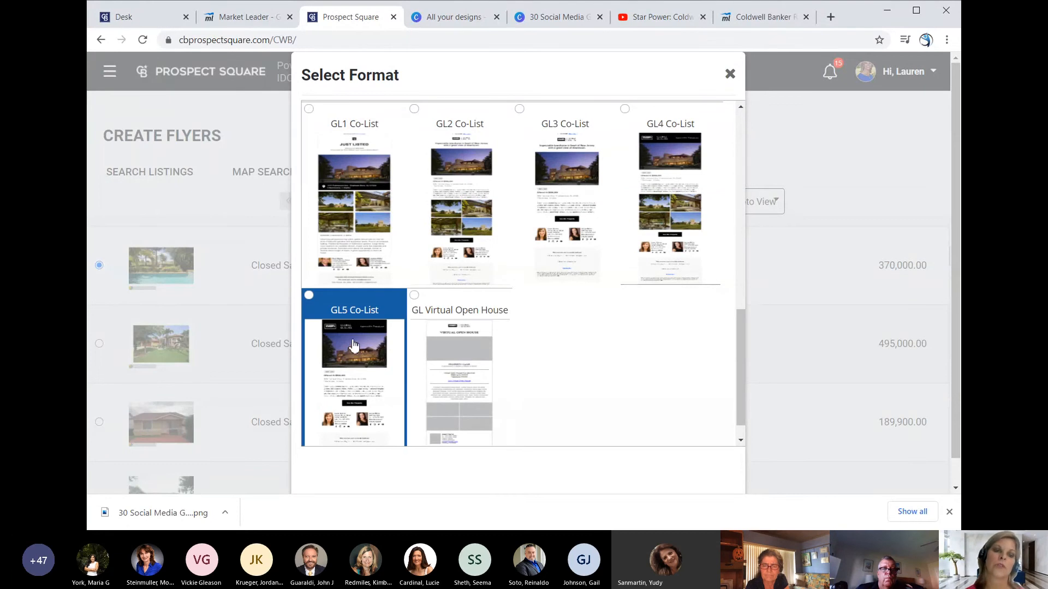
pyautogui.scroll(12, 355, 338)
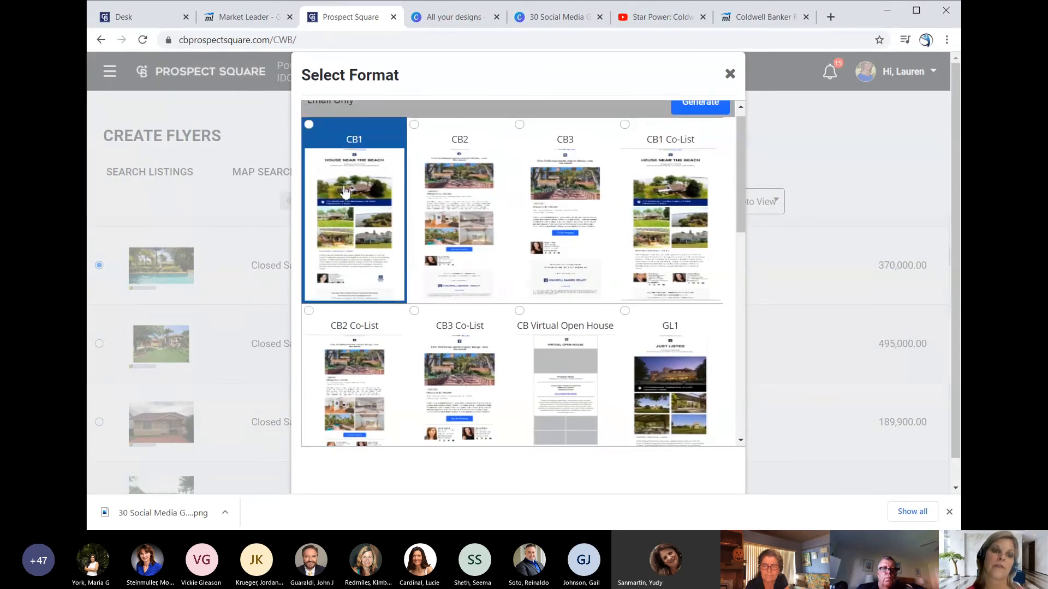
pyautogui.click(553, 222)
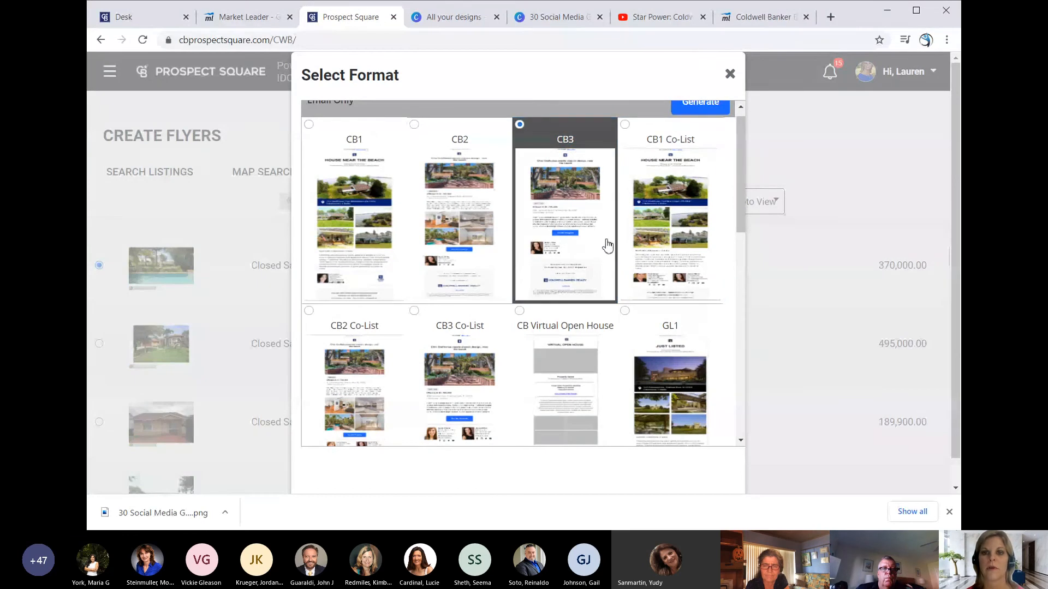
pyautogui.click(701, 108)
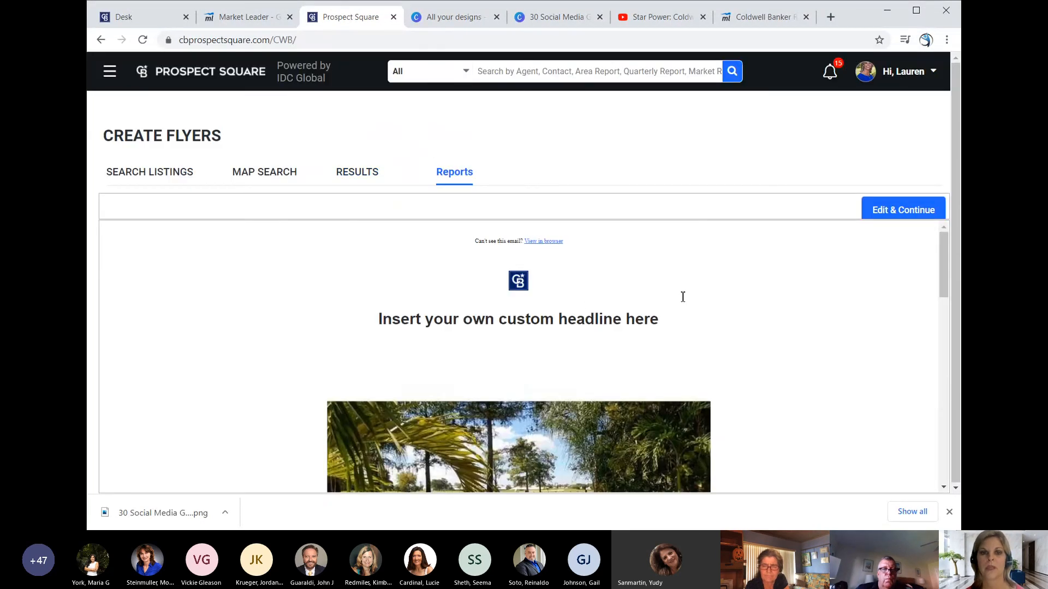
# Step: Review the generated flyer, continue to editing it, and open the email body in the editor
pyautogui.scroll(-6, 681, 297)
pyautogui.scroll(-10, 681, 297)
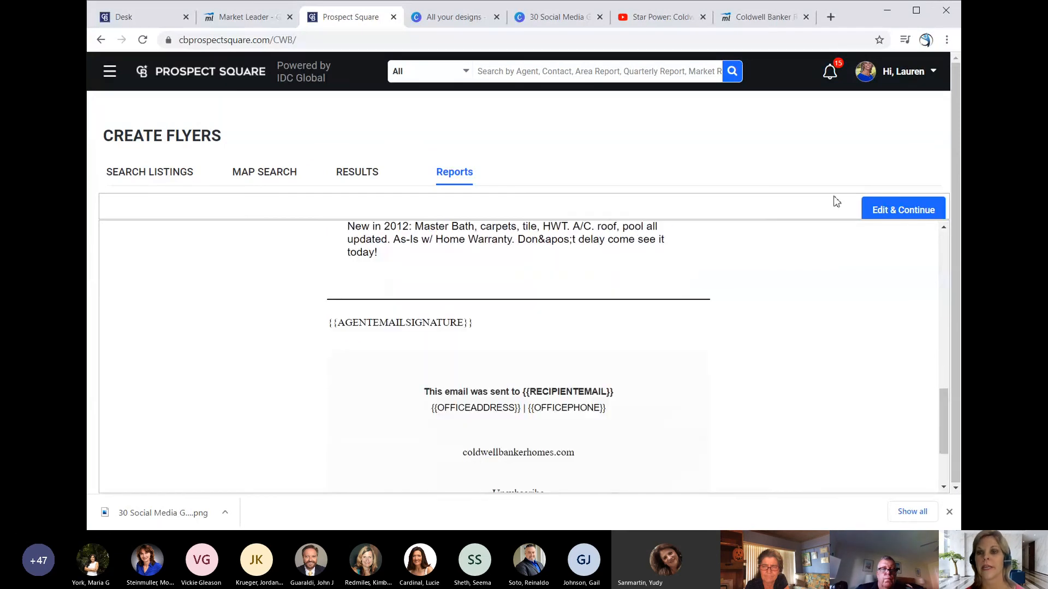
pyautogui.click(892, 209)
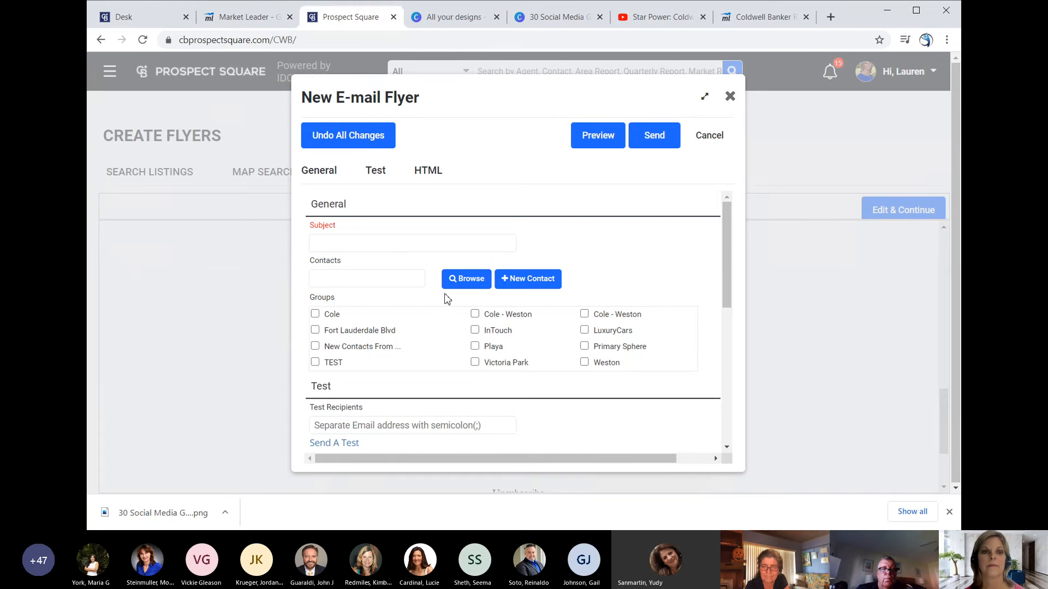
pyautogui.scroll(-4, 444, 299)
pyautogui.scroll(-2, 447, 300)
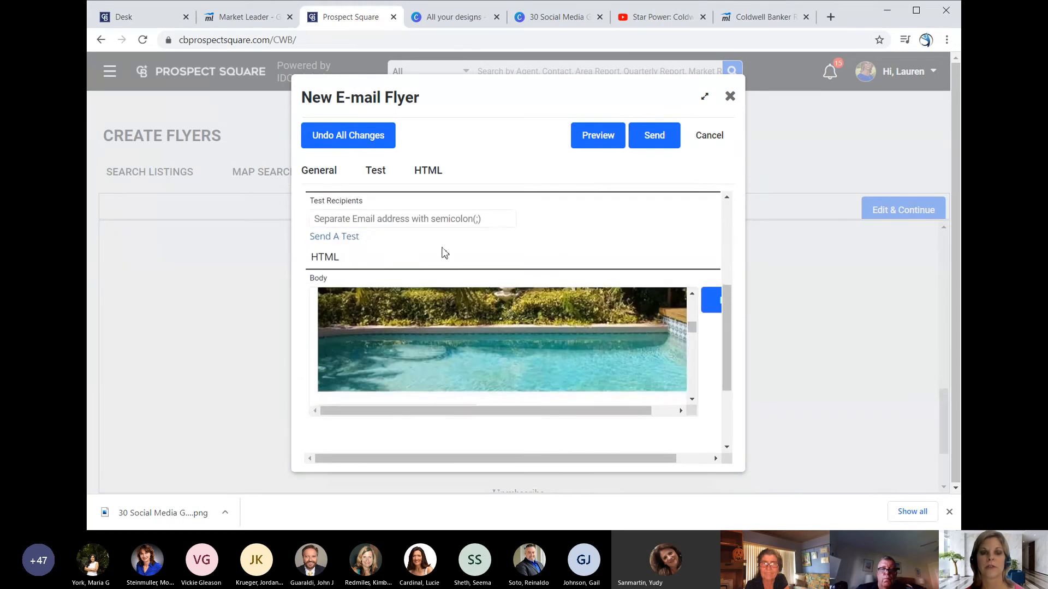
pyautogui.scroll(-3, 445, 388)
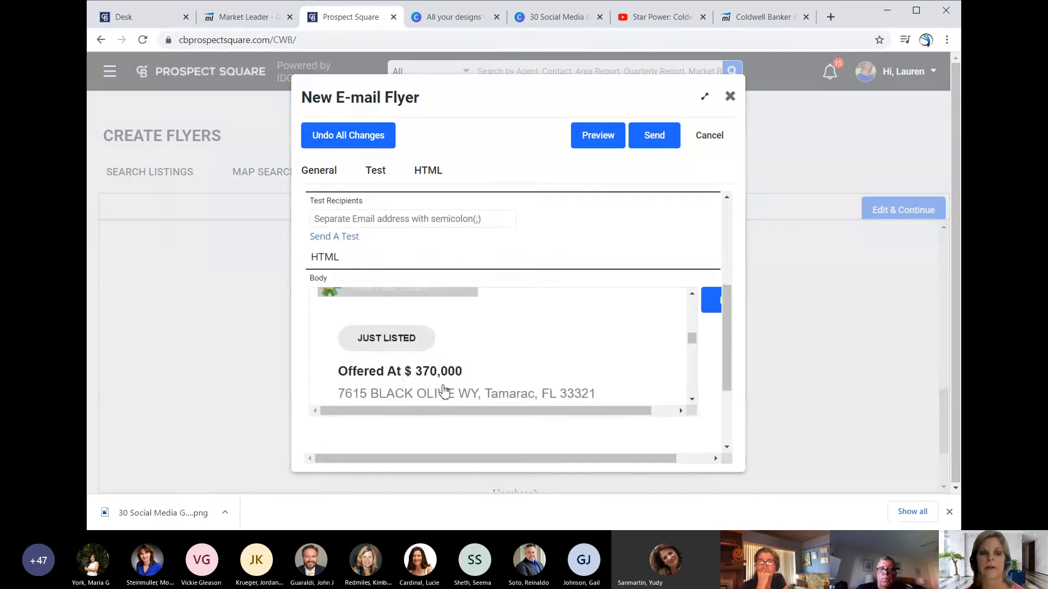
pyautogui.click(507, 369)
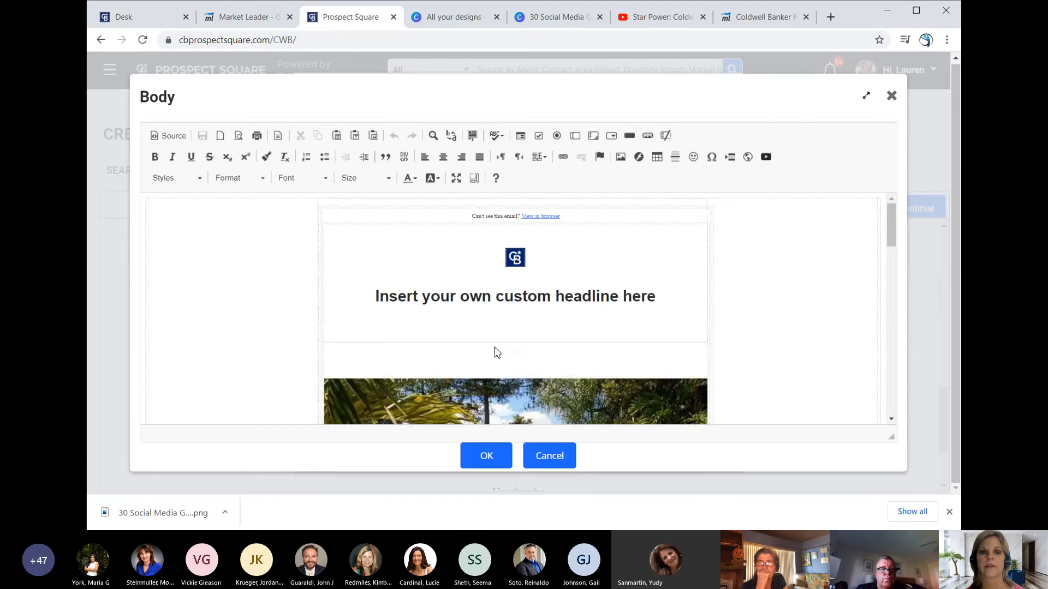
# Step: Delete "burning FP," from the property description in the flyer body
pyautogui.scroll(-6, 497, 348)
pyautogui.click(499, 348)
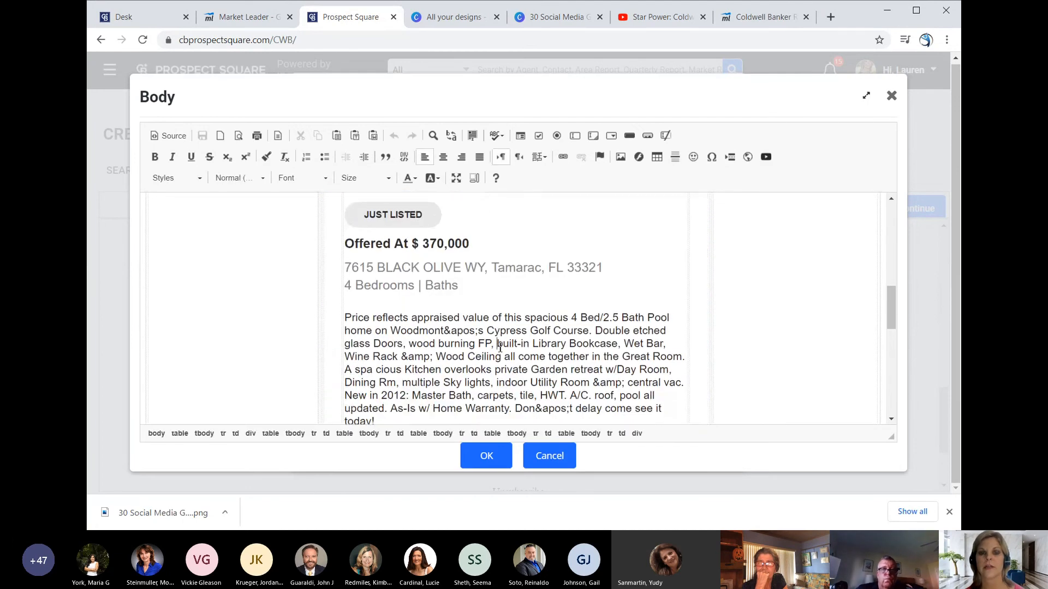
pyautogui.press('BackSpace')
pyautogui.press('BackSpace')
pyautogui.press('BackSpace')
pyautogui.press('BackSpace')
pyautogui.press('BackSpace')
pyautogui.press('BackSpace')
pyautogui.press('BackSpace')
pyautogui.press('BackSpace')
pyautogui.press('BackSpace')
pyautogui.press('BackSpace')
pyautogui.press('BackSpace')
pyautogui.press('BackSpace')
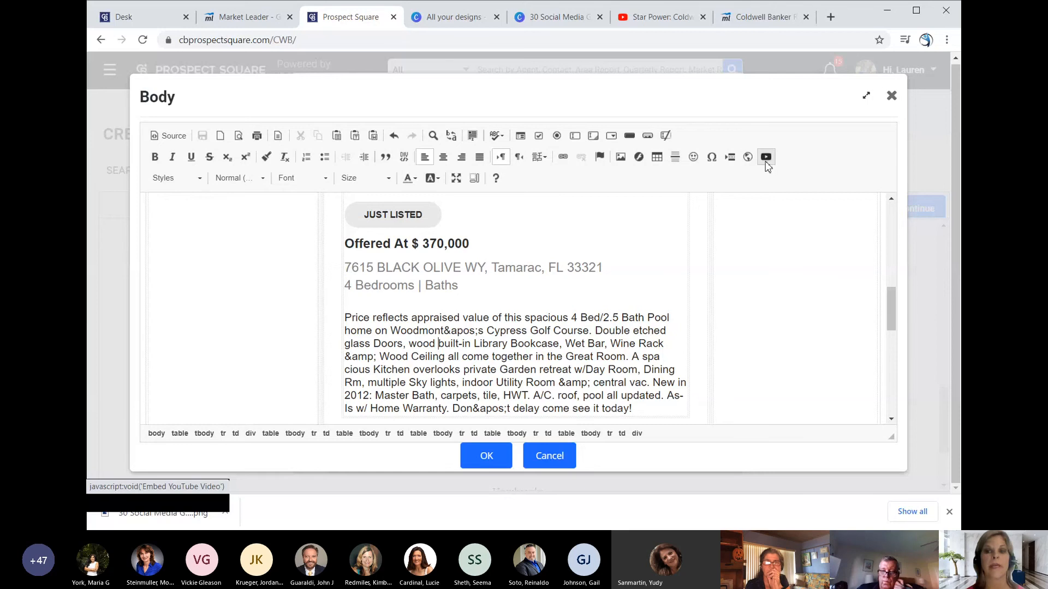
pyautogui.scroll(3, 496, 309)
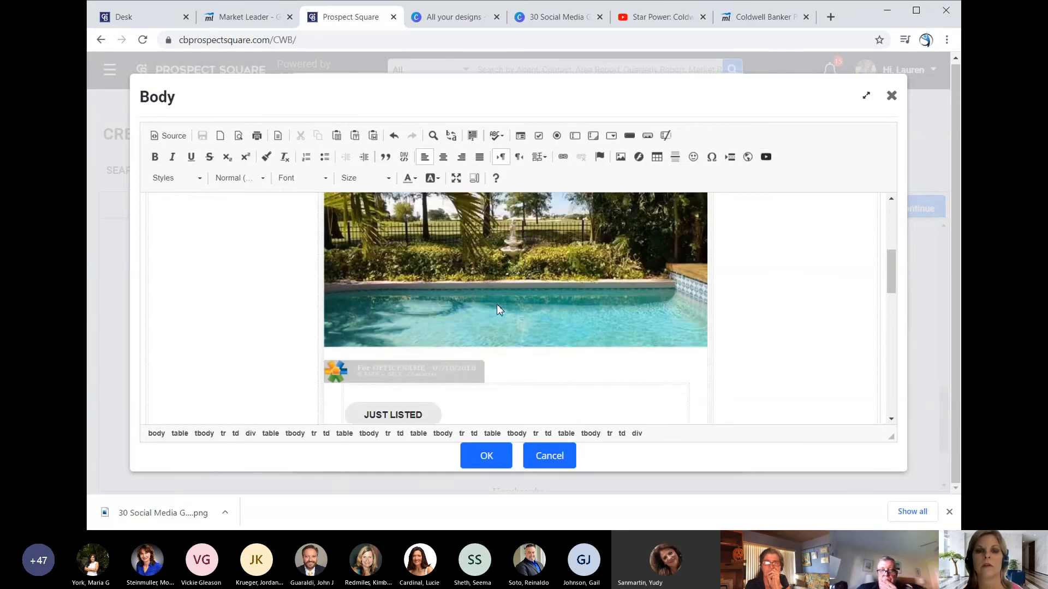
# Step: Review the flyer body down to the agent signature and footer, cancel the body edits, and close the new e-mail flyer
pyautogui.scroll(5, 497, 310)
pyautogui.scroll(-15, 497, 307)
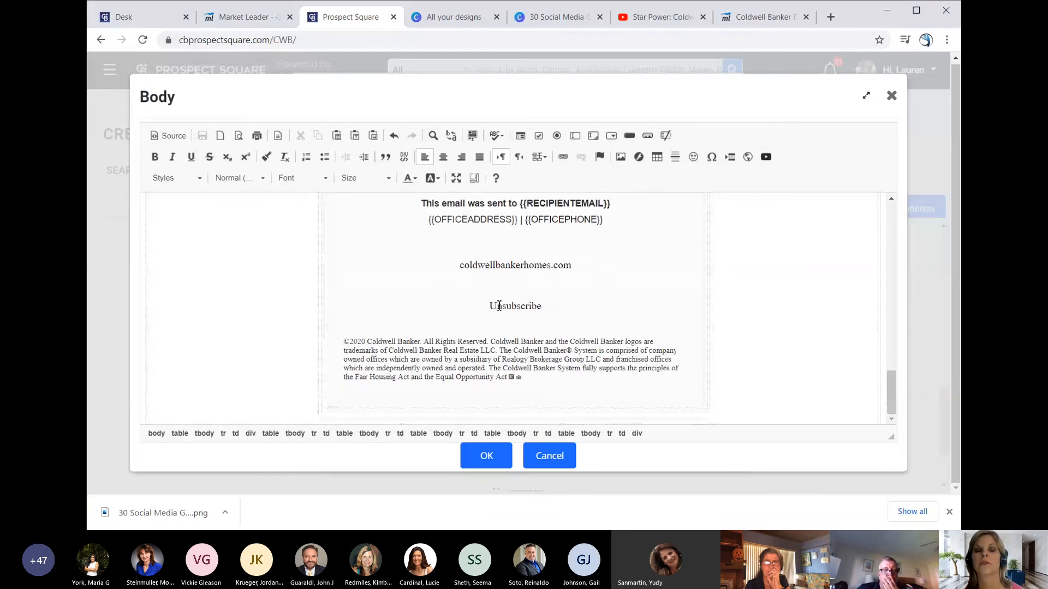
pyautogui.scroll(3, 497, 306)
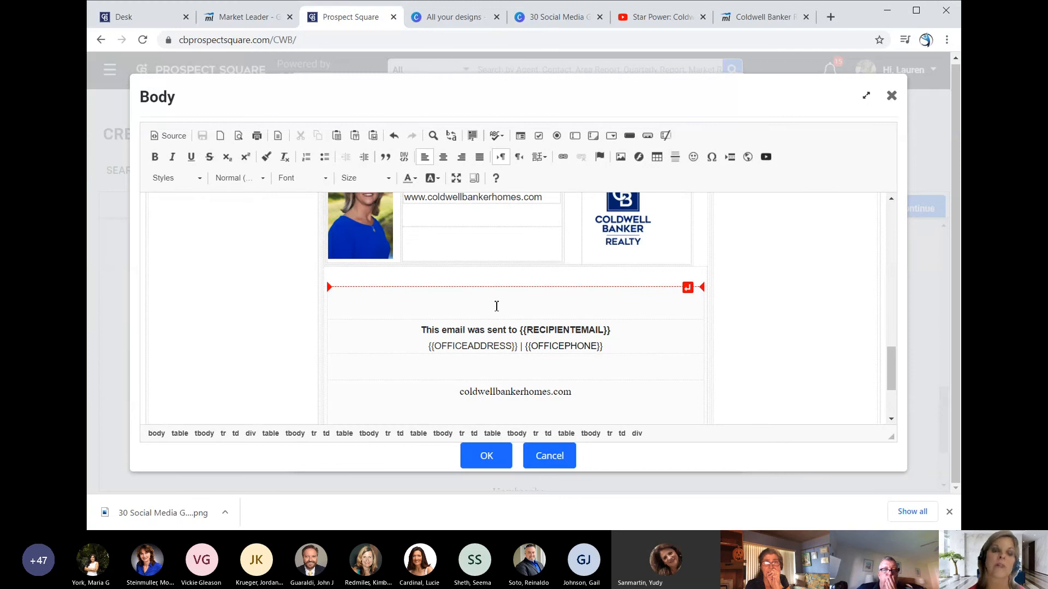
pyautogui.click(552, 463)
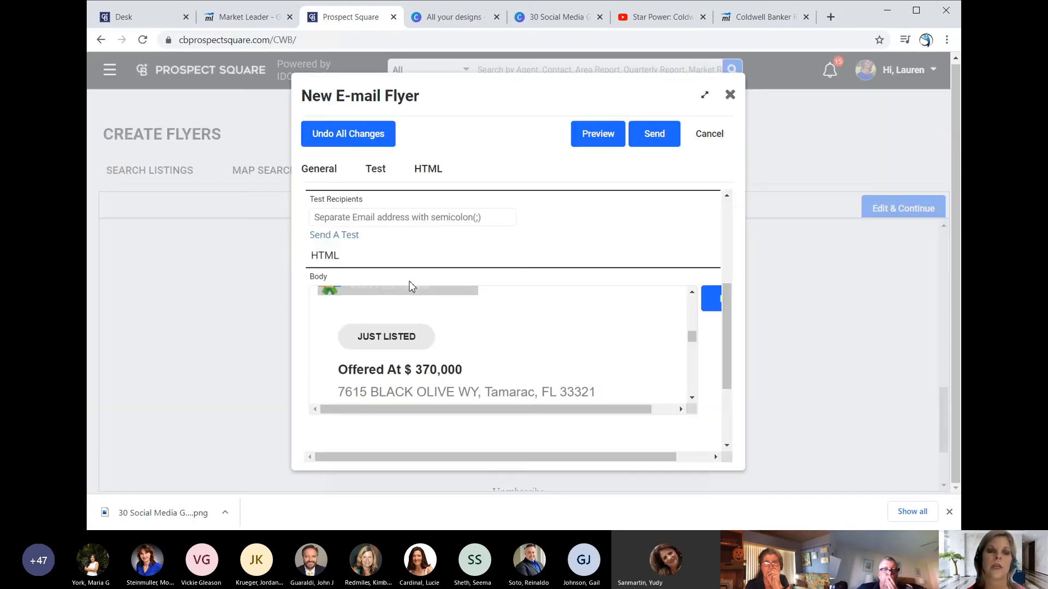
pyautogui.click(730, 95)
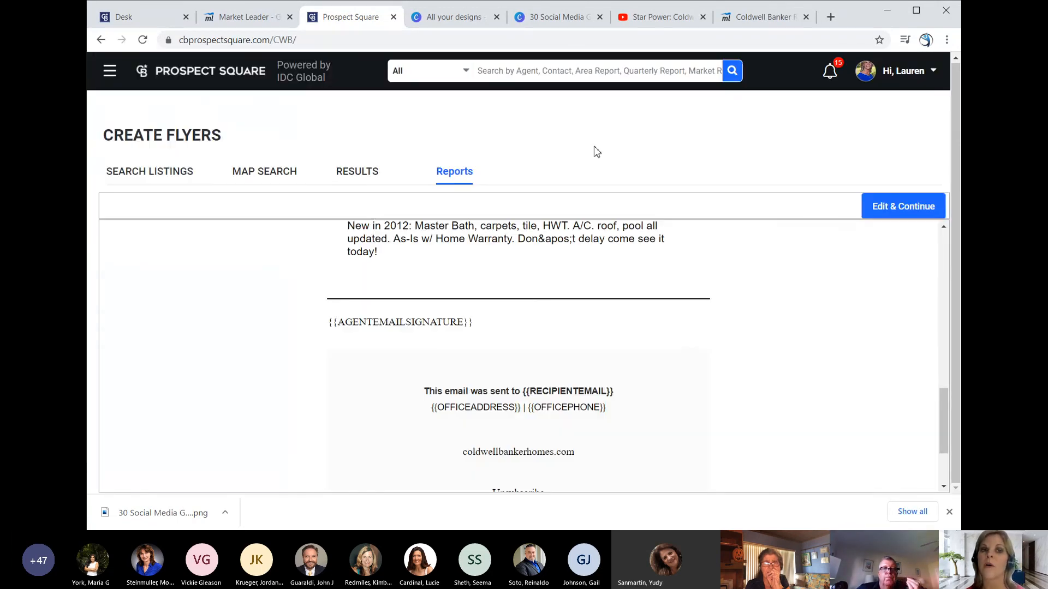
# Step: View the Clients For Life campaigns page, return to Create Flyers, and look through the generated flyer
pyautogui.click(107, 81)
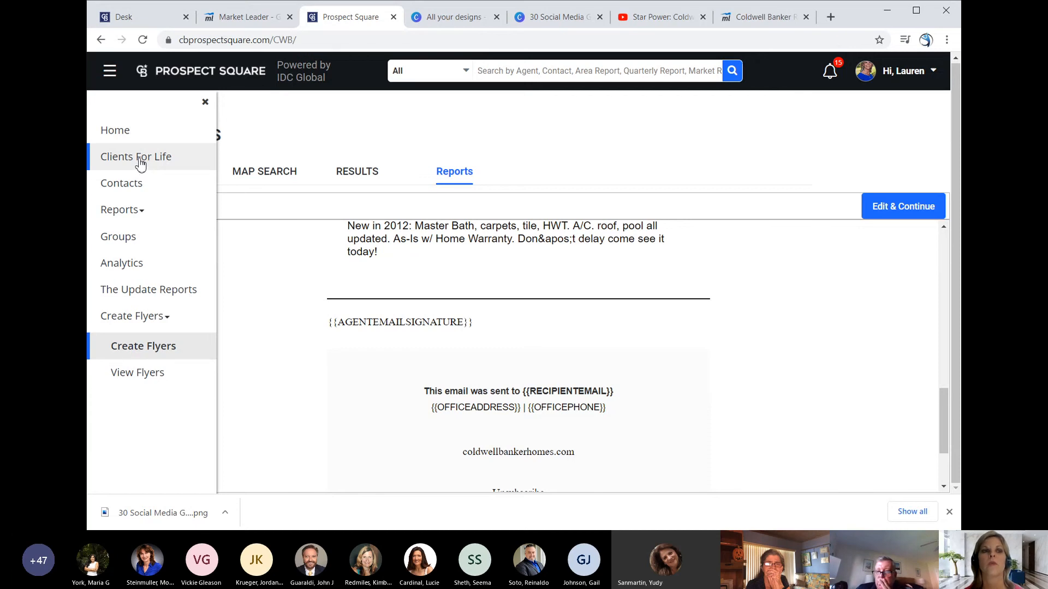
pyautogui.click(139, 162)
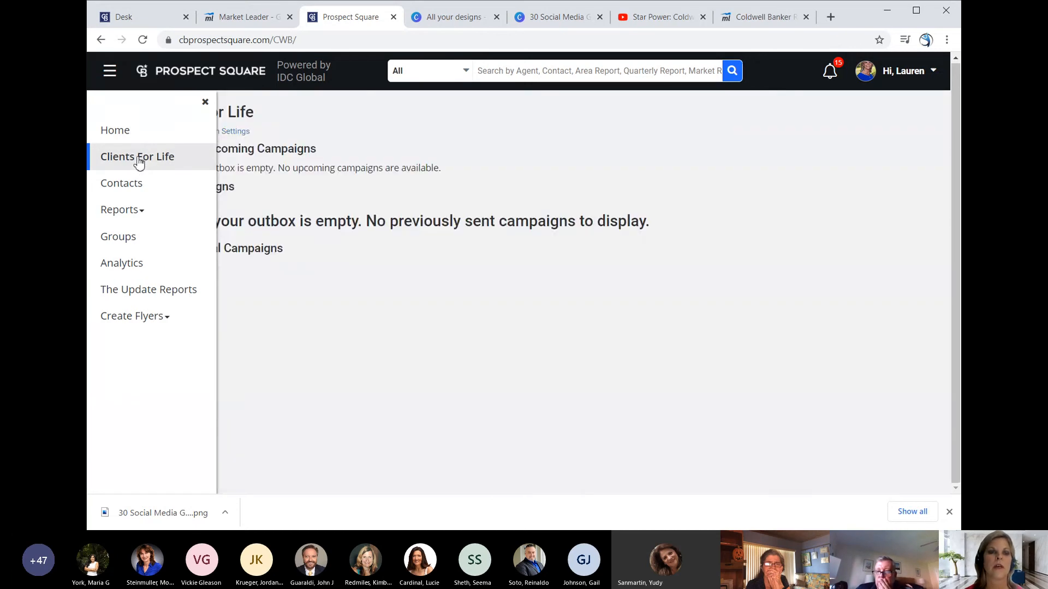
pyautogui.click(129, 317)
pyautogui.click(144, 346)
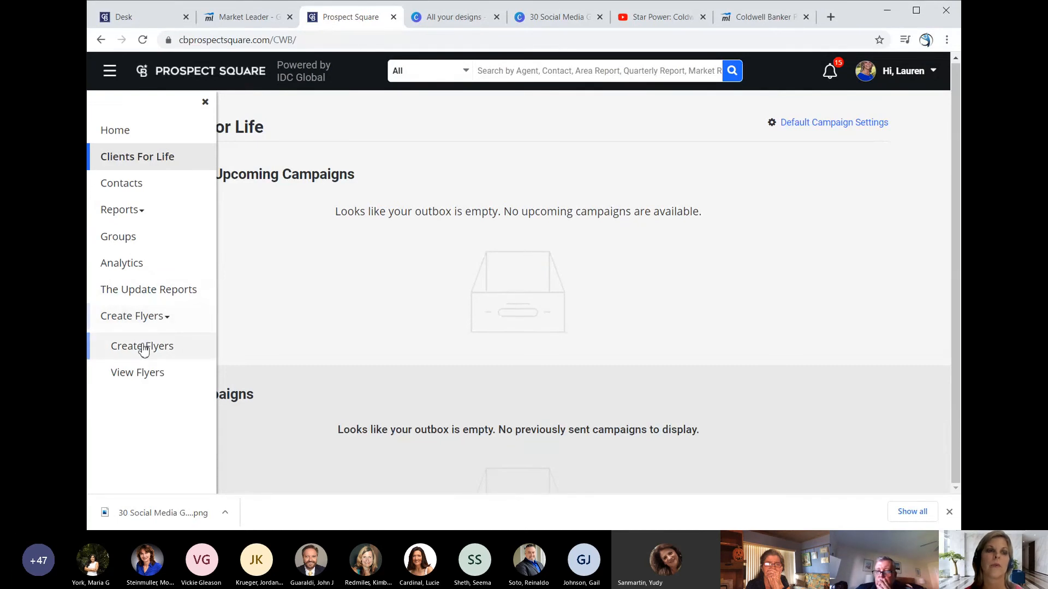
pyautogui.scroll(-15, 461, 249)
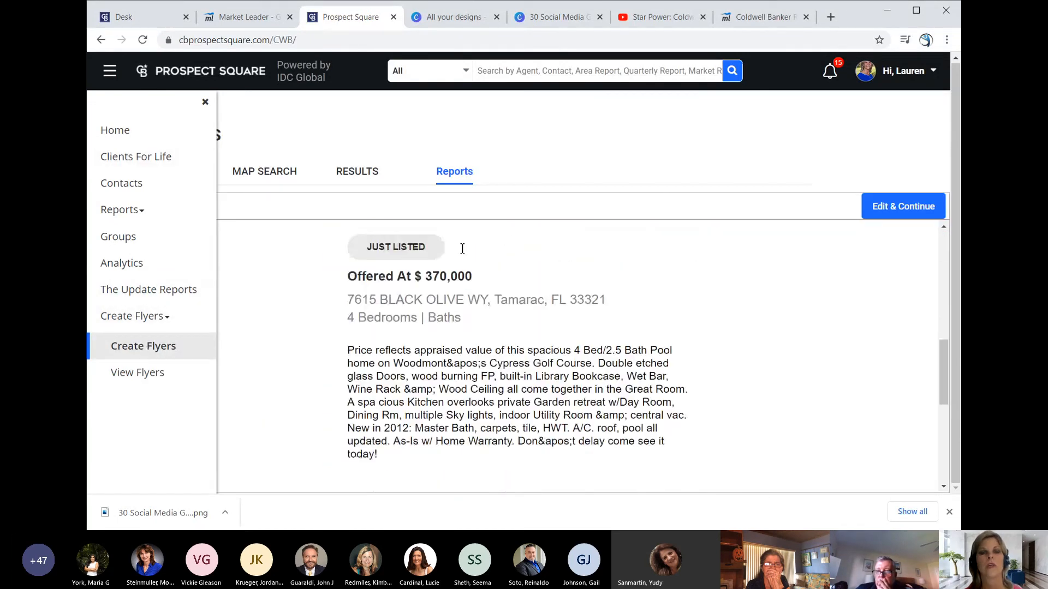
pyautogui.scroll(15, 462, 250)
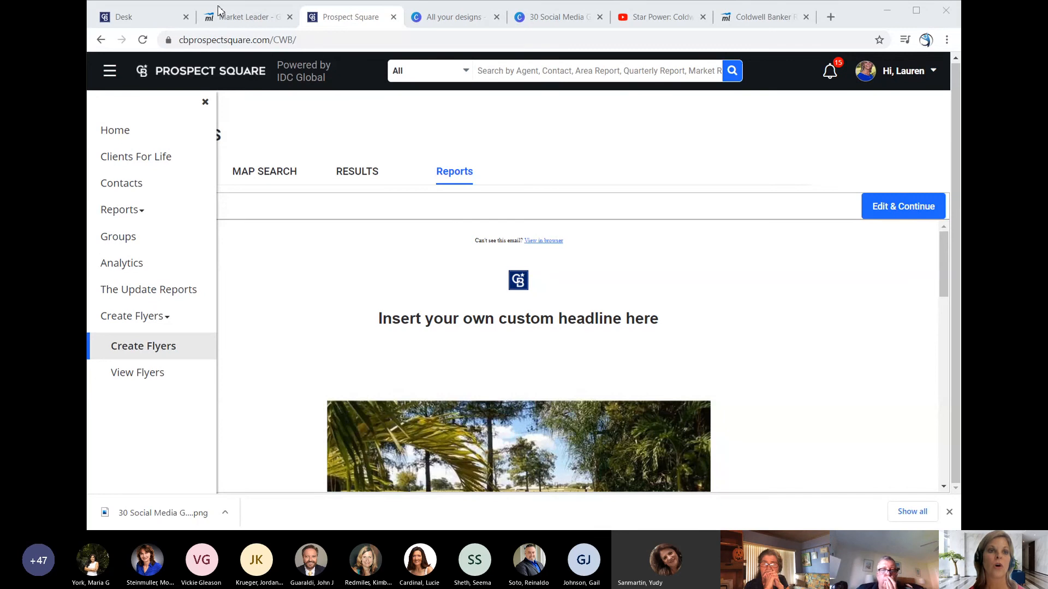
# Step: Switch to the 30 Social Media Graphics design in Canva and open its sharing options
pyautogui.click(450, 20)
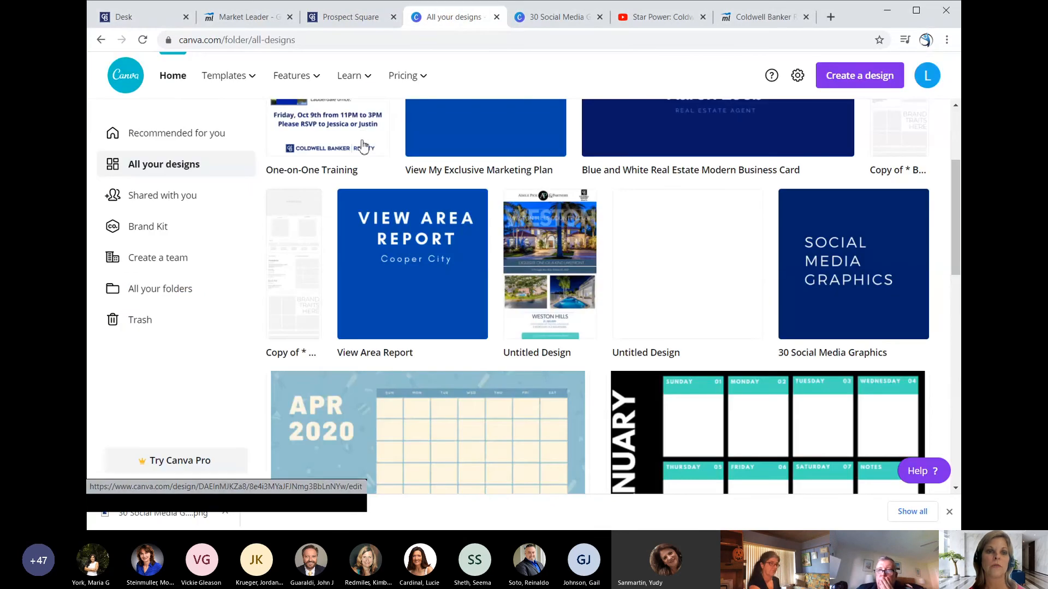
pyautogui.click(555, 21)
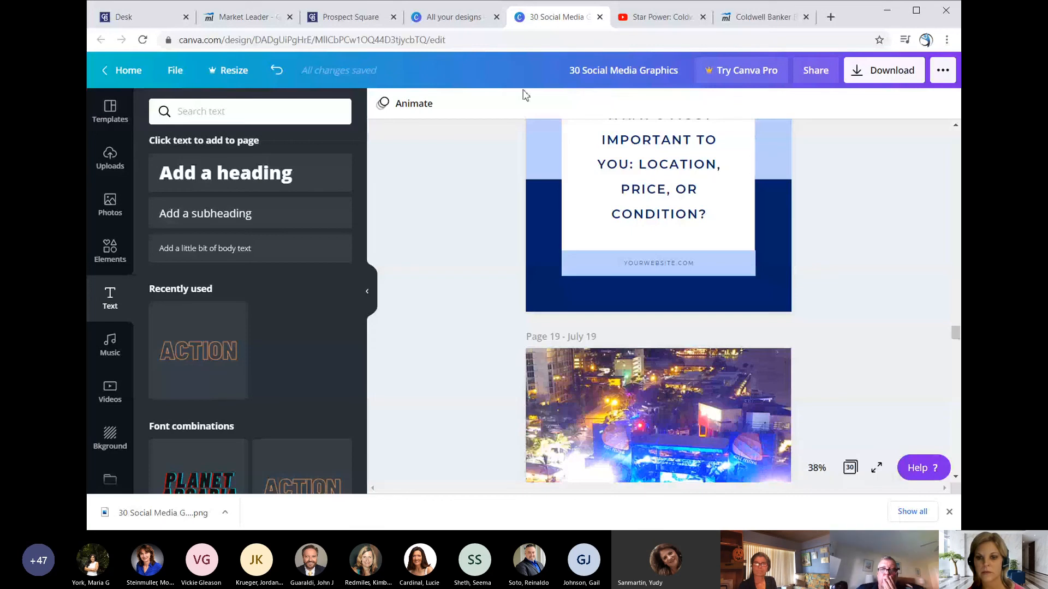
pyautogui.click(816, 70)
pyautogui.click(891, 380)
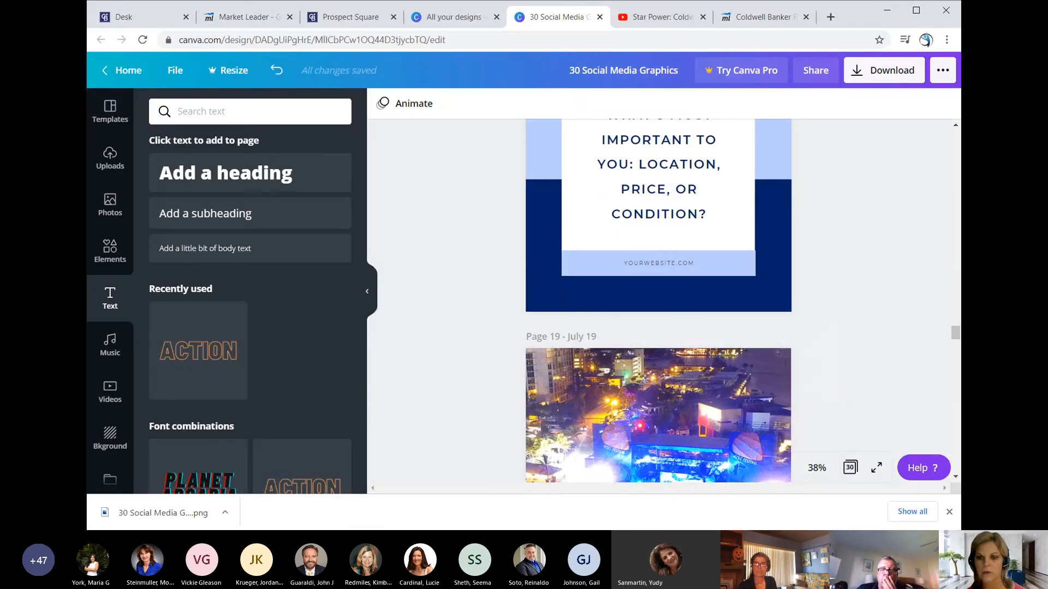